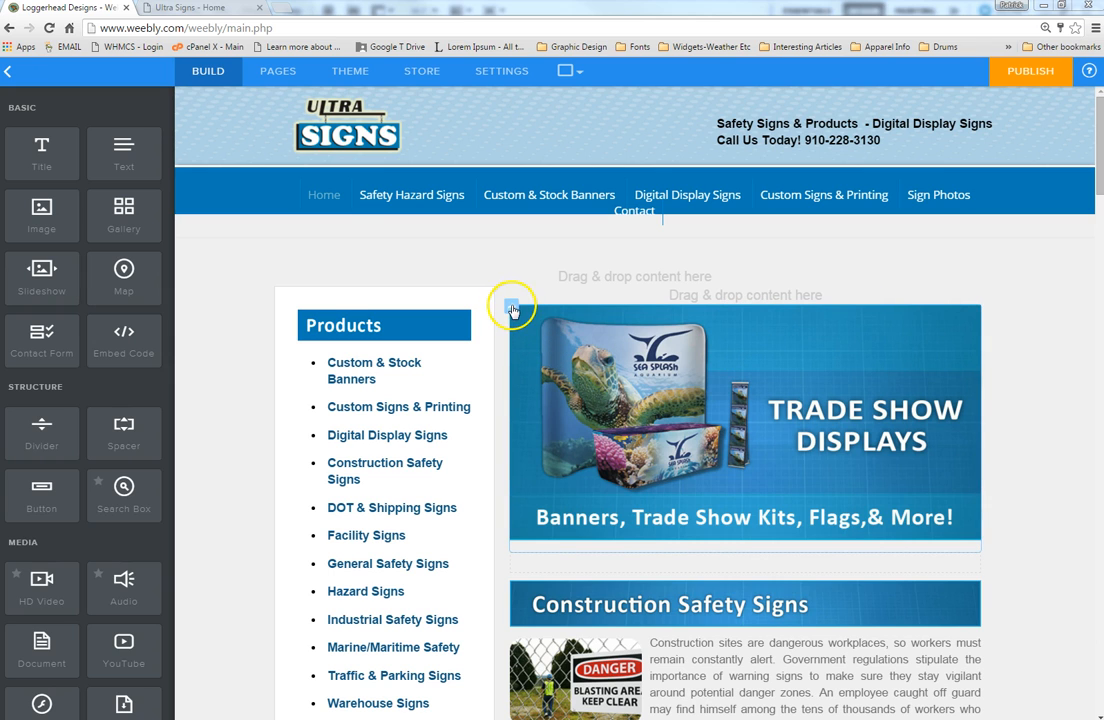
# Step: Inspect the move and copy options of the Trade Show Displays banner on the home page
pyautogui.click(512, 308)
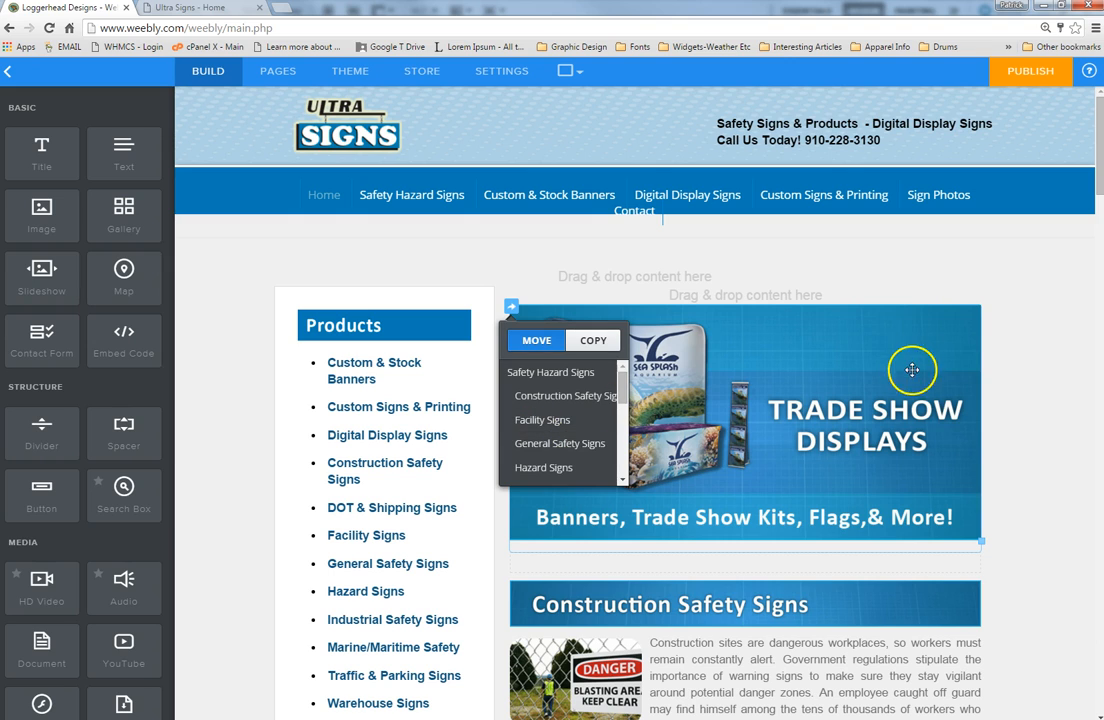
pyautogui.click(1000, 432)
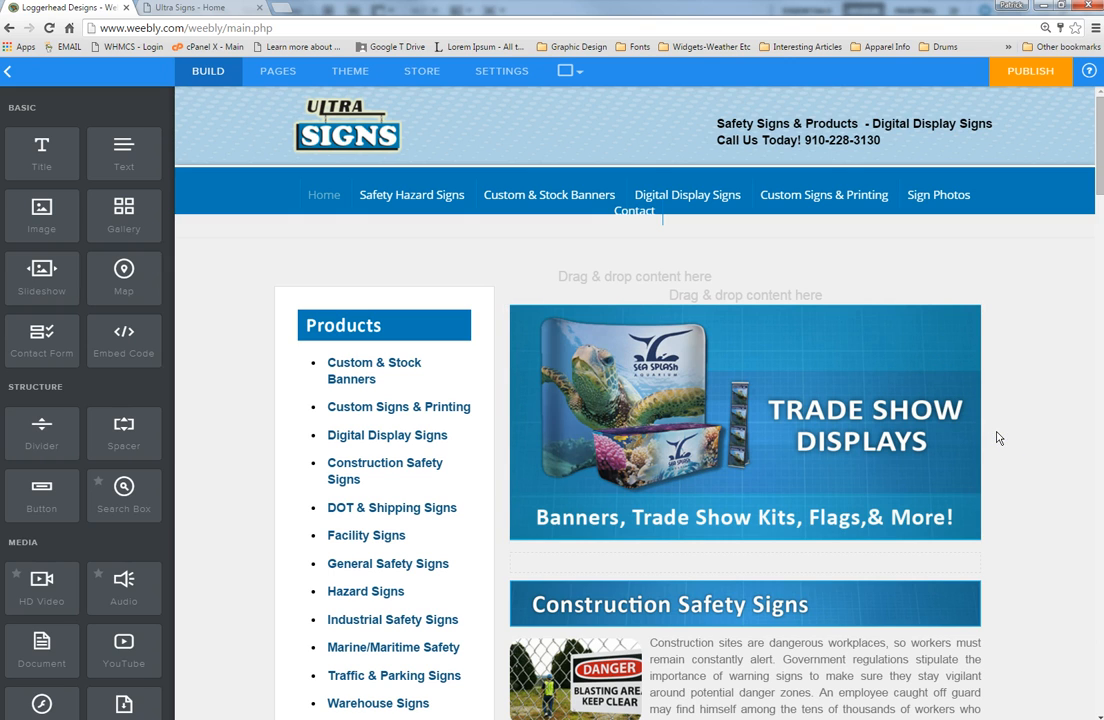
pyautogui.click(957, 423)
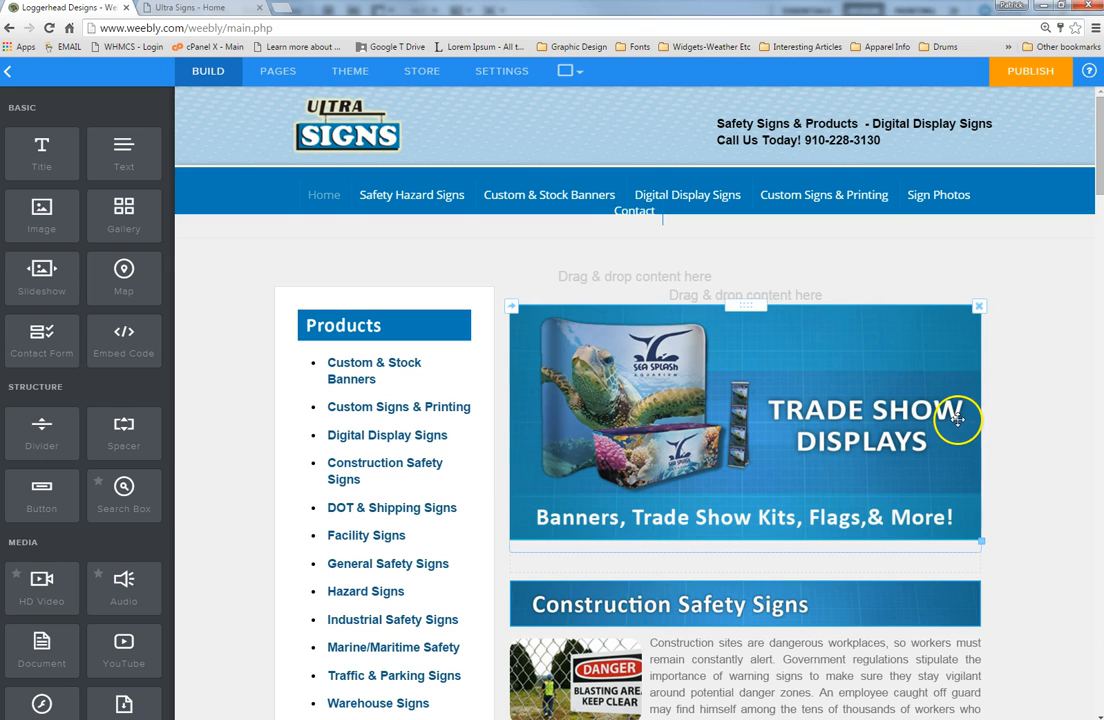
pyautogui.click(898, 408)
pyautogui.click(790, 411)
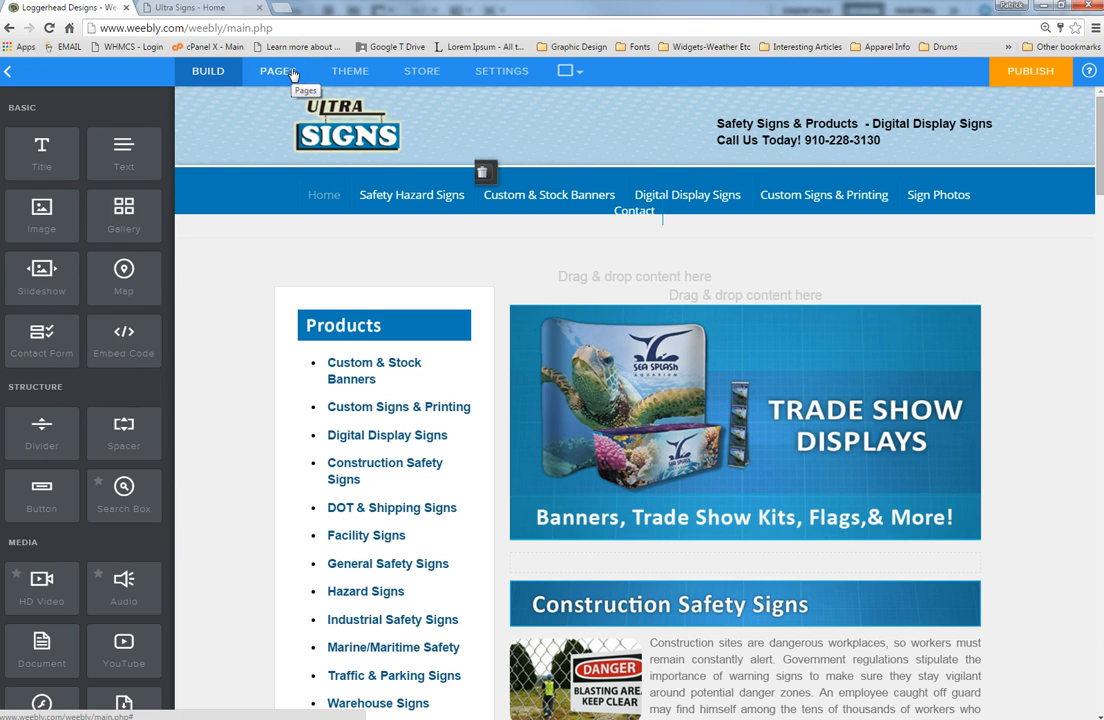
# Step: Review the site's theme options, store dashboard and page list
pyautogui.click(350, 74)
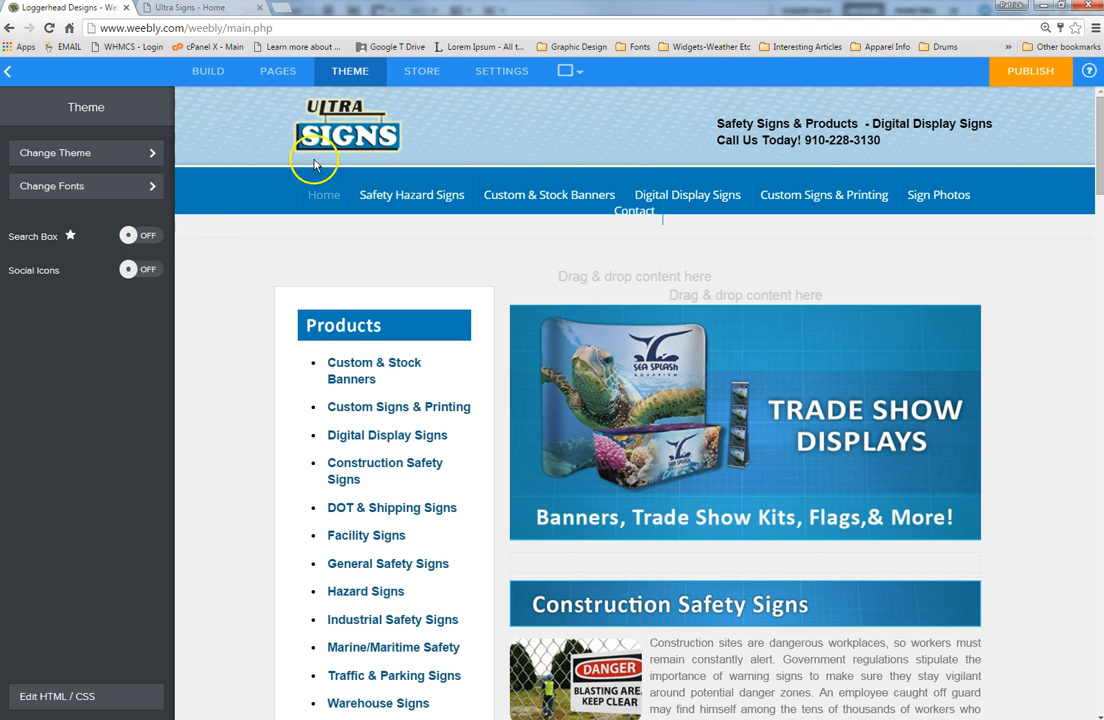
pyautogui.click(431, 72)
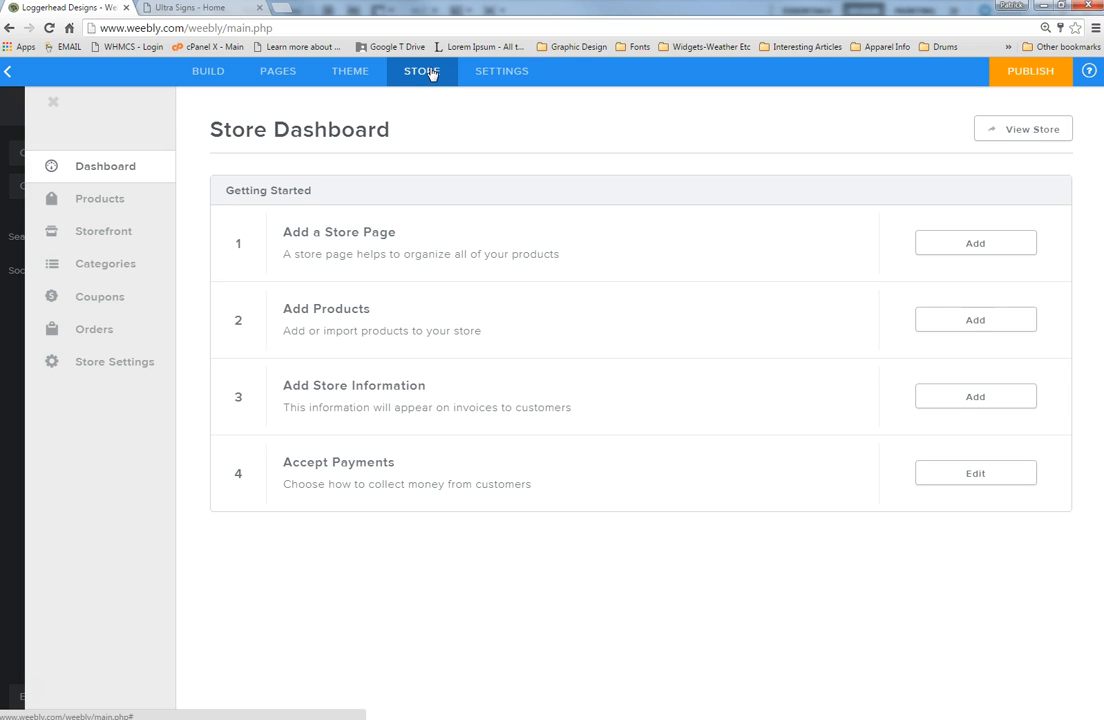
pyautogui.click(272, 72)
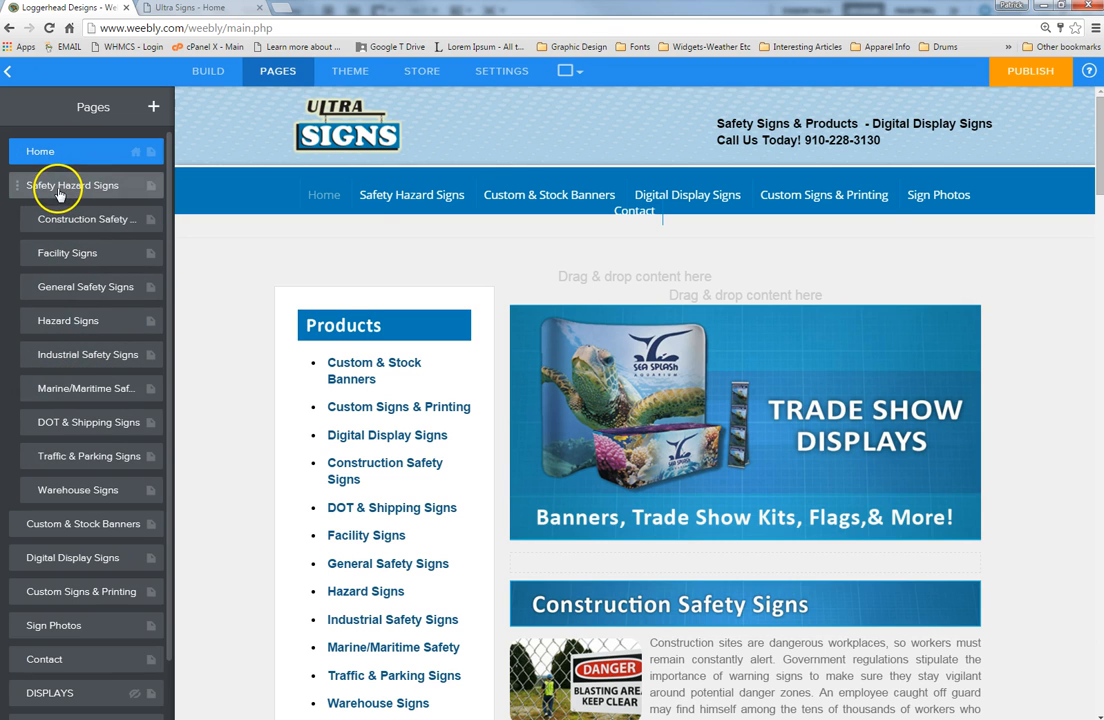
pyautogui.moveTo(410, 202)
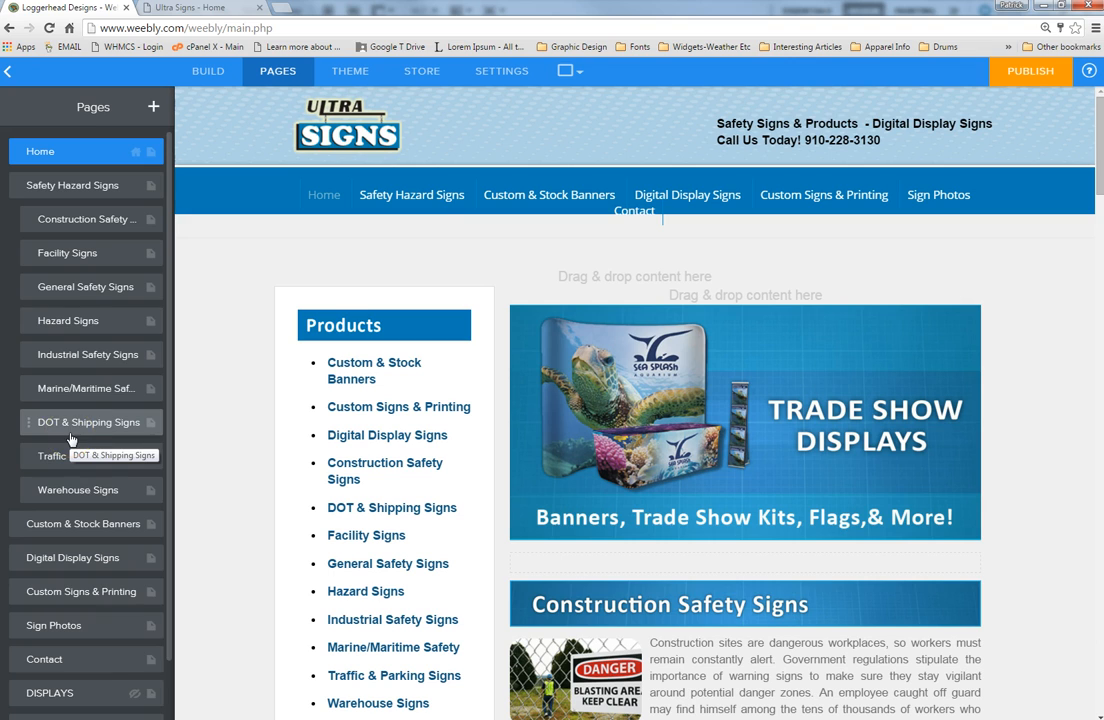
# Step: Start a new standard page named Custom Banners with the No Header header type
pyautogui.click(153, 108)
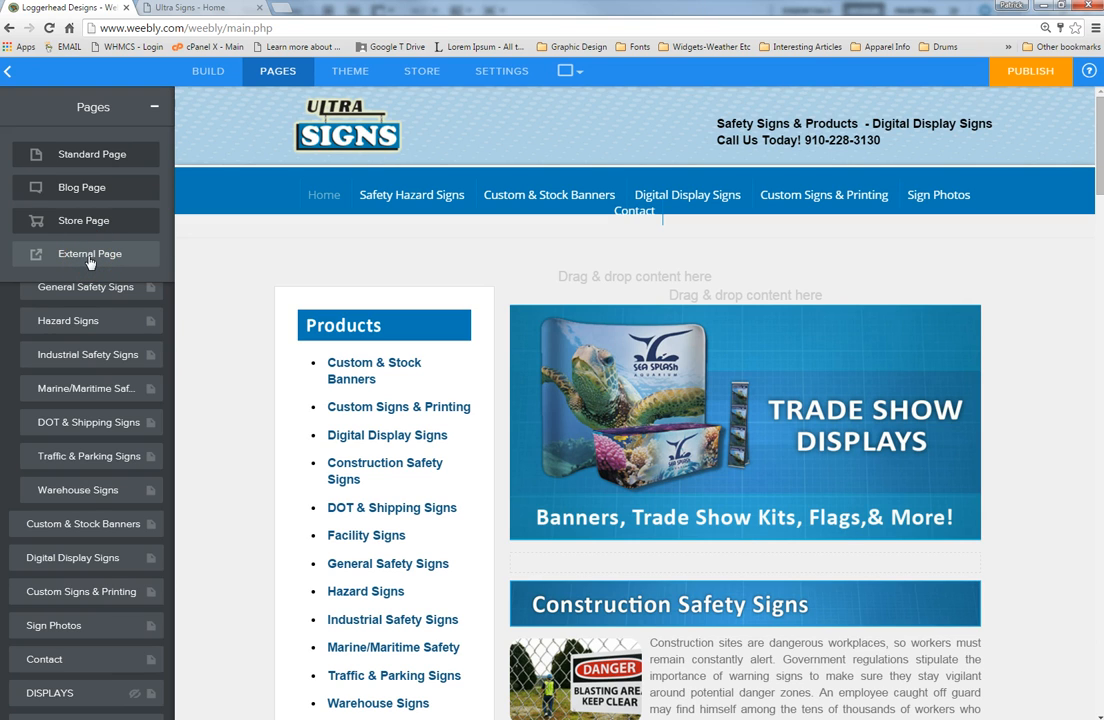
pyautogui.click(99, 222)
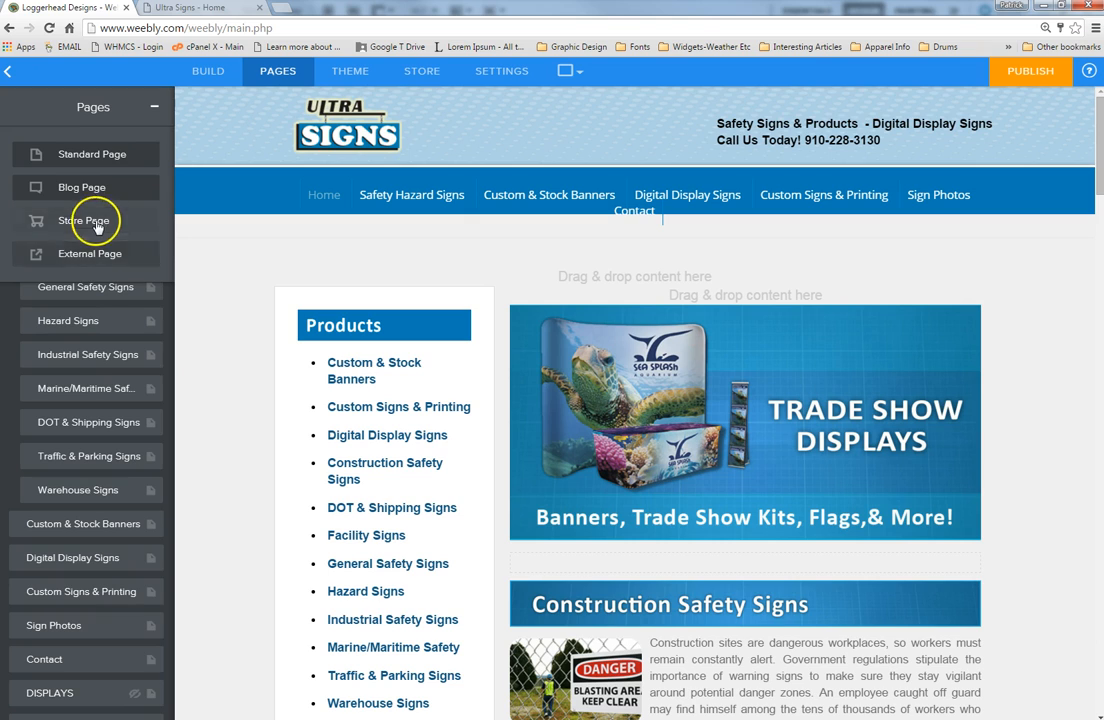
pyautogui.click(112, 194)
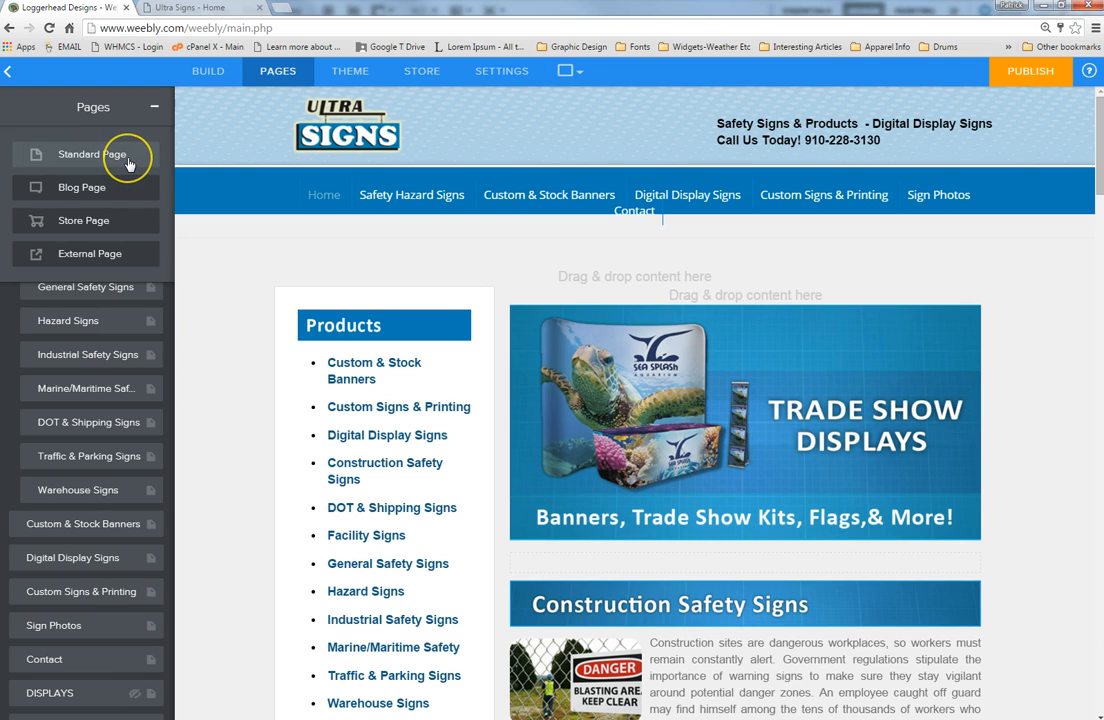
pyautogui.click(128, 163)
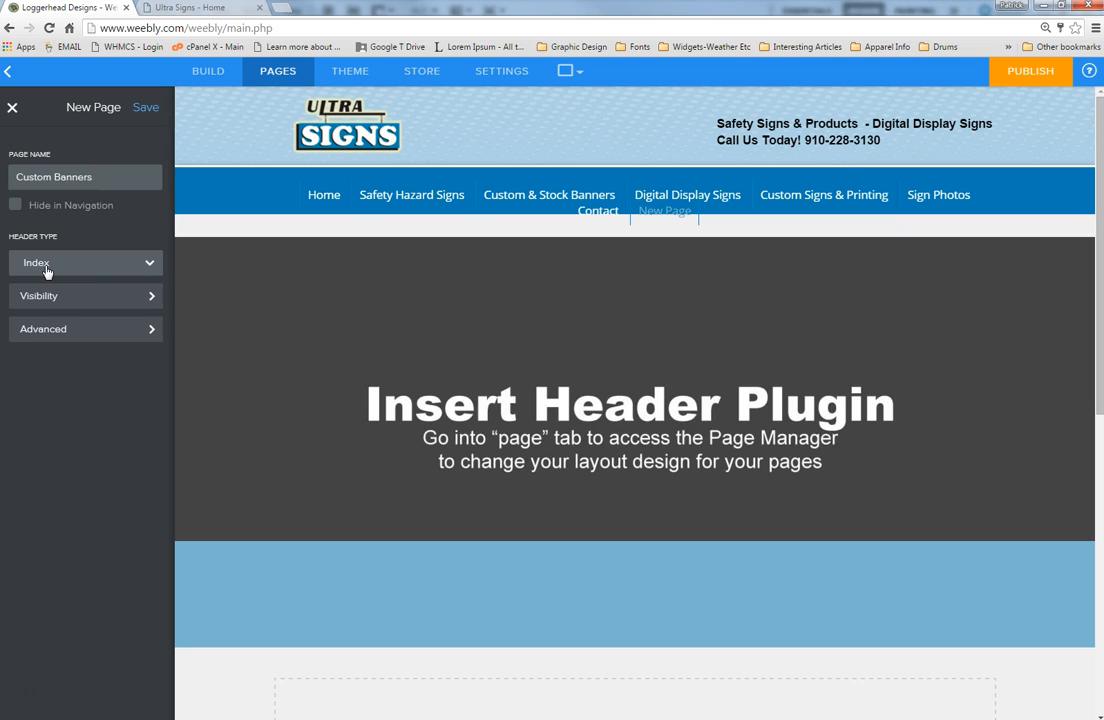
pyautogui.click(144, 264)
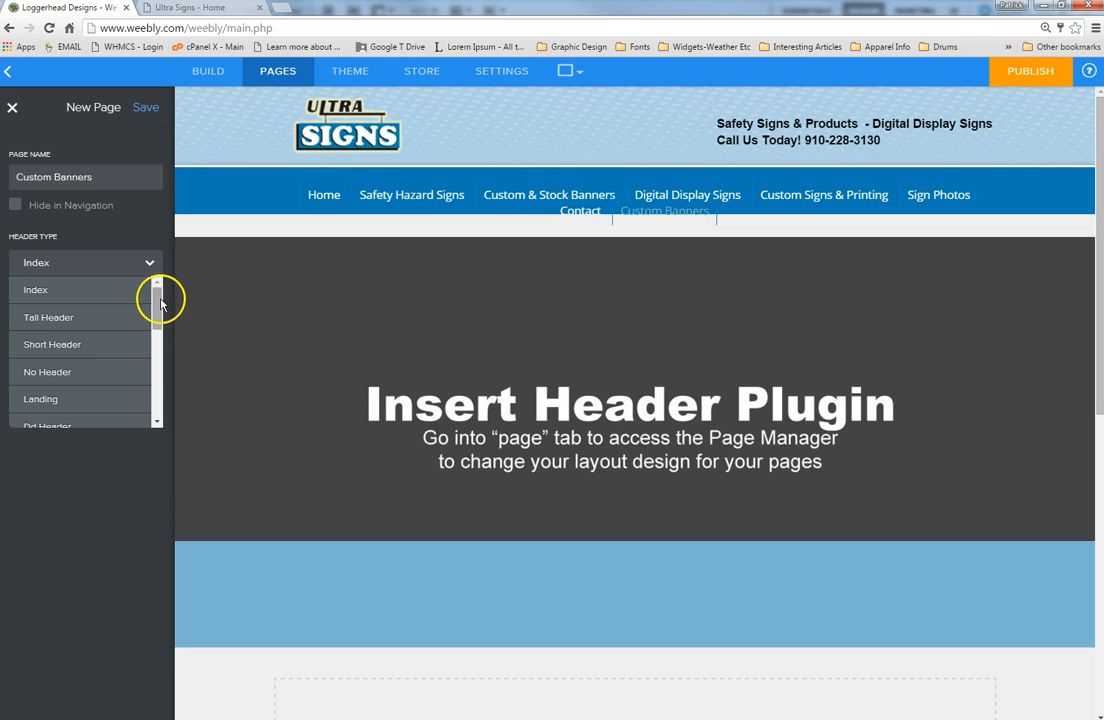
pyautogui.moveTo(163, 298); pyautogui.dragTo(160, 310)
pyautogui.click(111, 340)
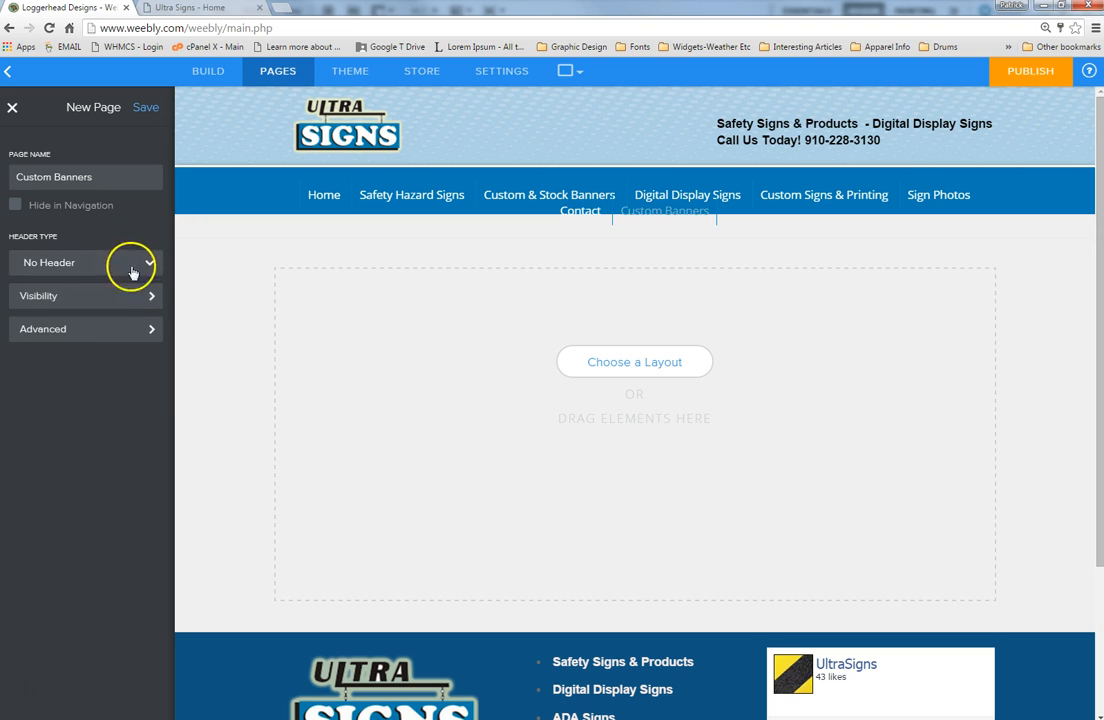
# Step: Check the new page's visibility and advanced settings, and discard the page without saving
pyautogui.click(139, 300)
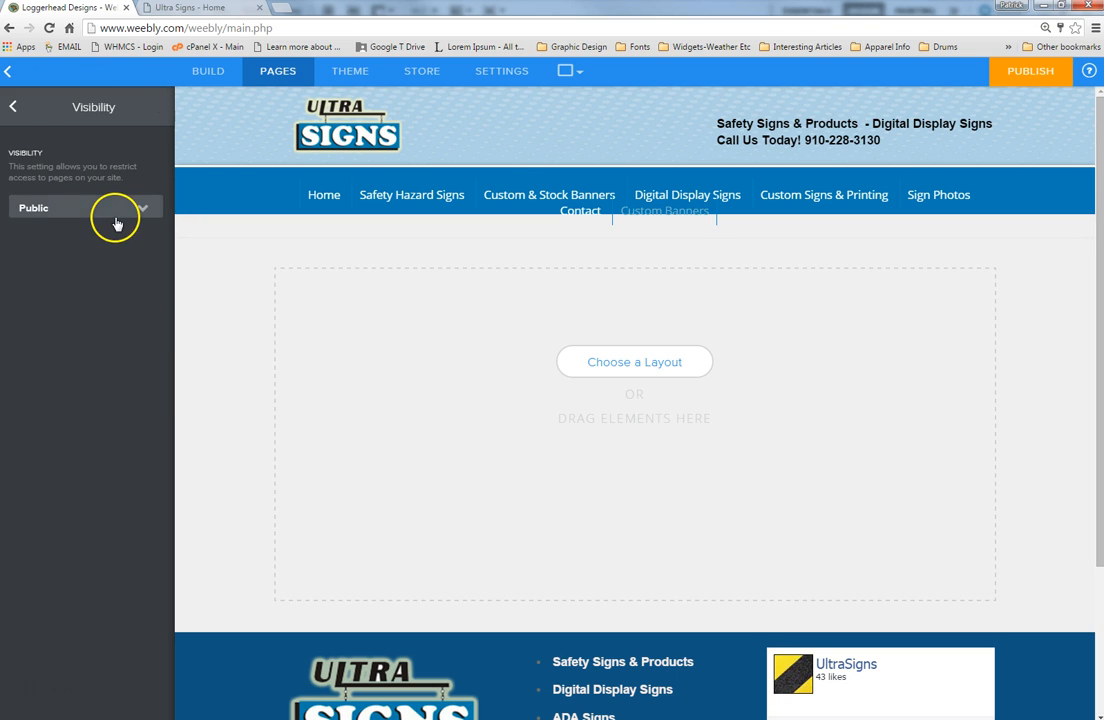
pyautogui.click(12, 113)
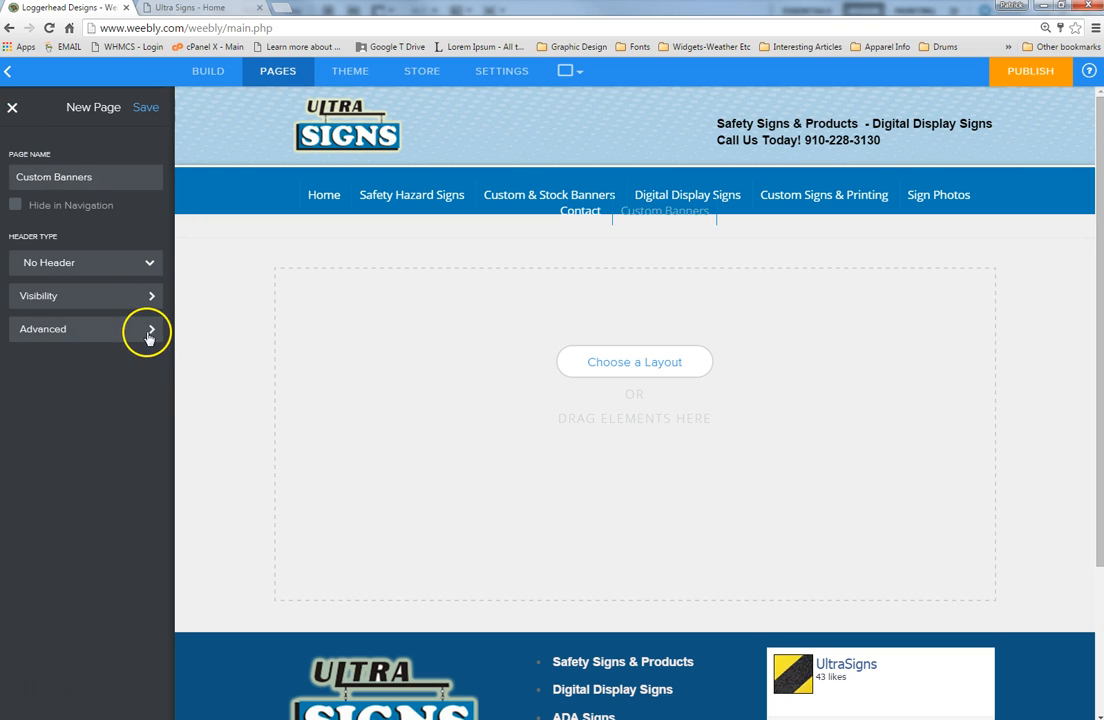
pyautogui.click(148, 333)
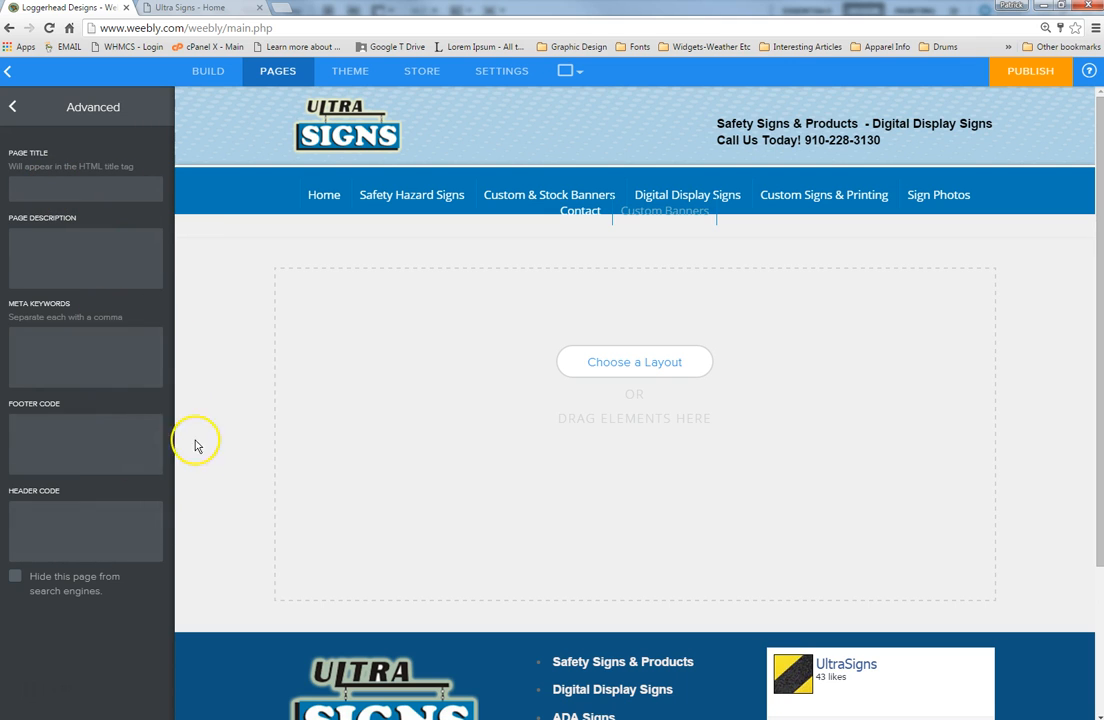
pyautogui.click(13, 108)
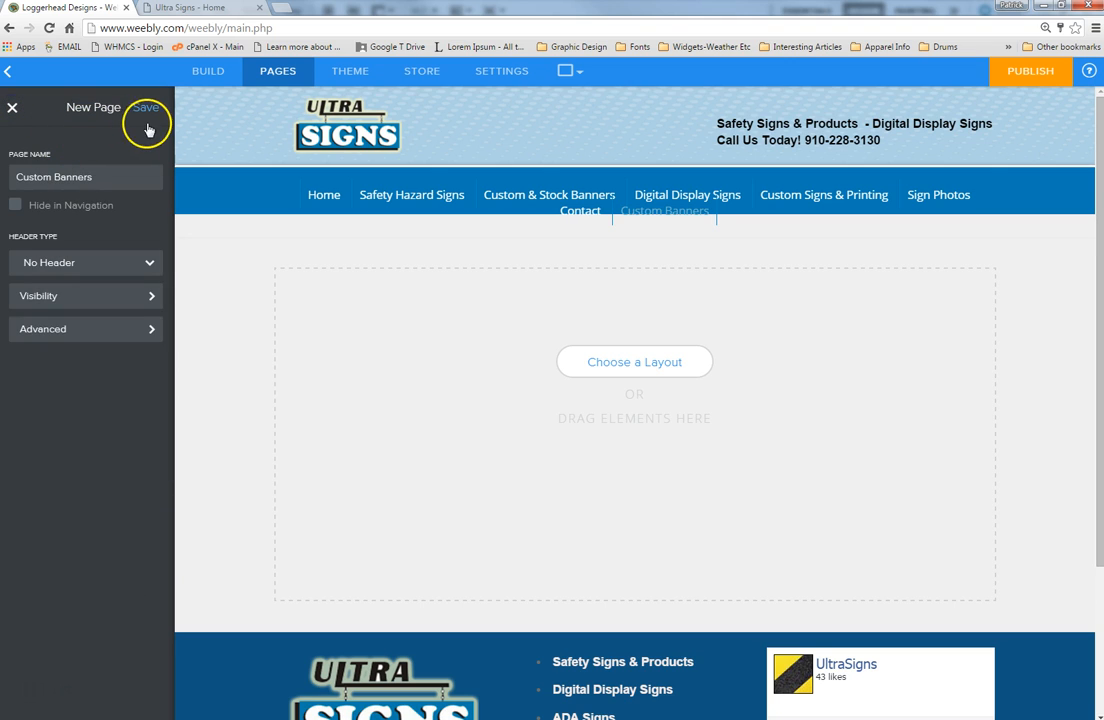
pyautogui.click(11, 110)
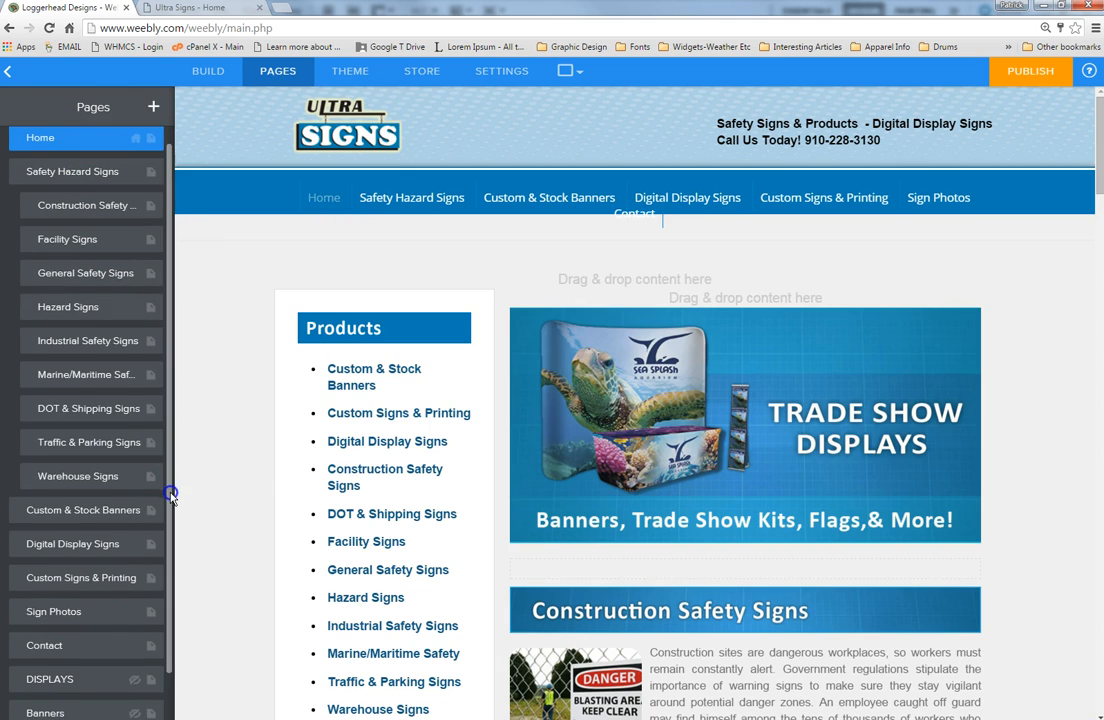
# Step: Nest the Custom & Stock Banners page under Safety Hazard Signs, and move it back to the top level
pyautogui.moveTo(170, 493); pyautogui.dragTo(167, 533)
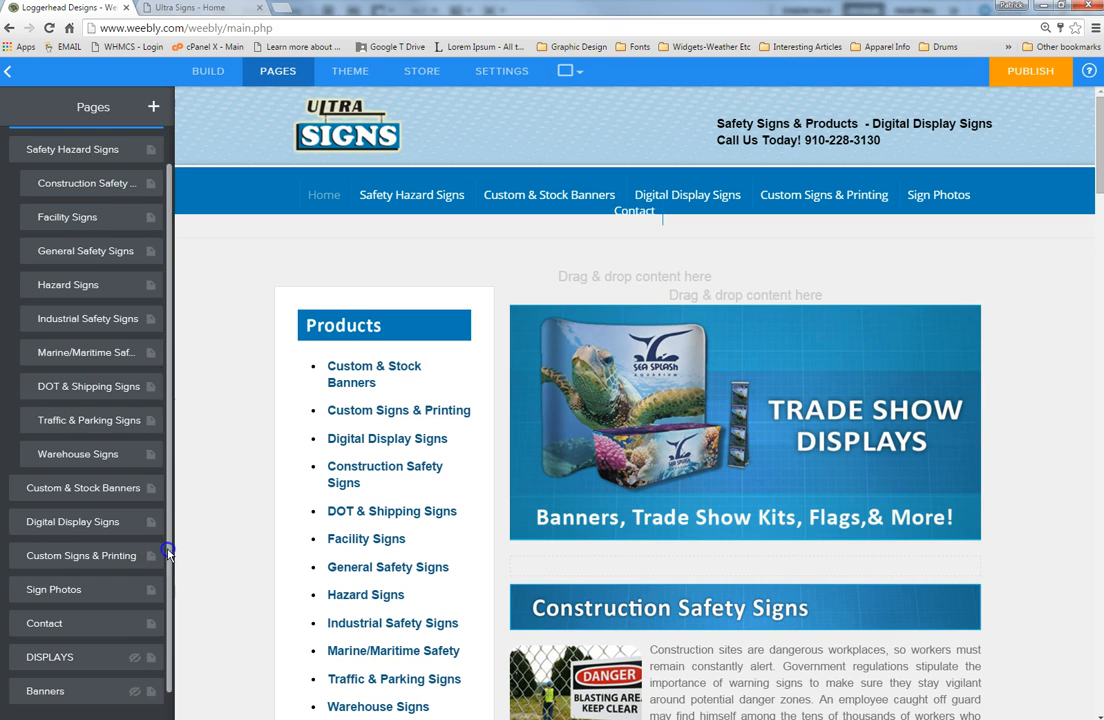
pyautogui.scroll(2, 165, 493)
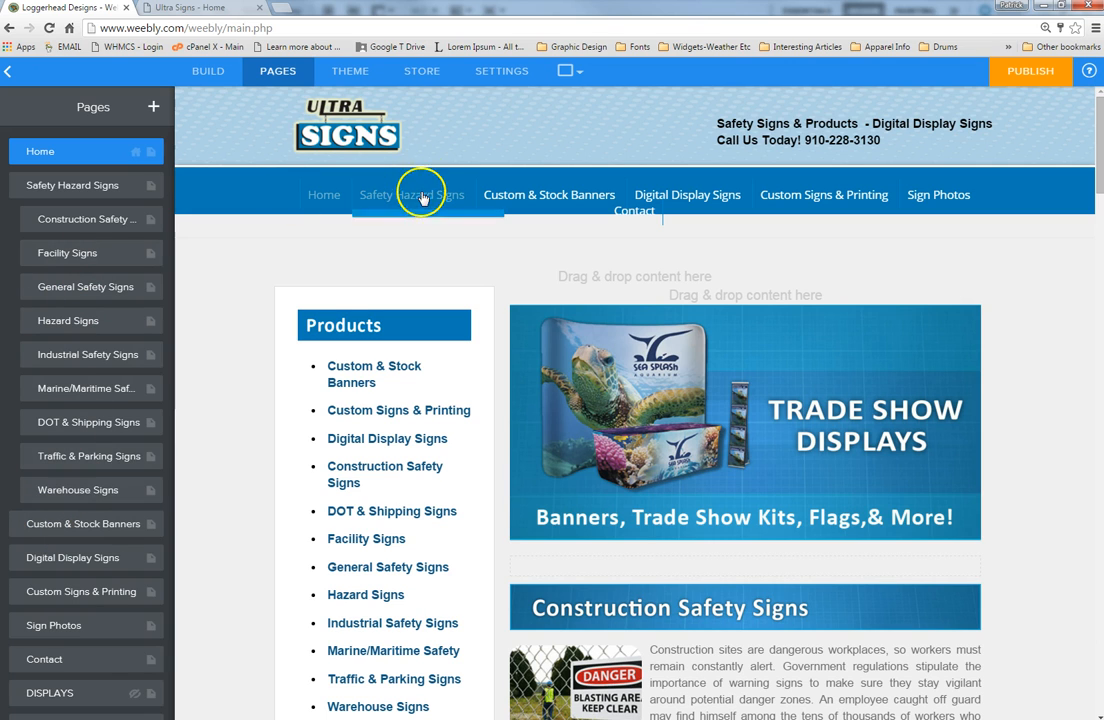
pyautogui.moveTo(421, 202)
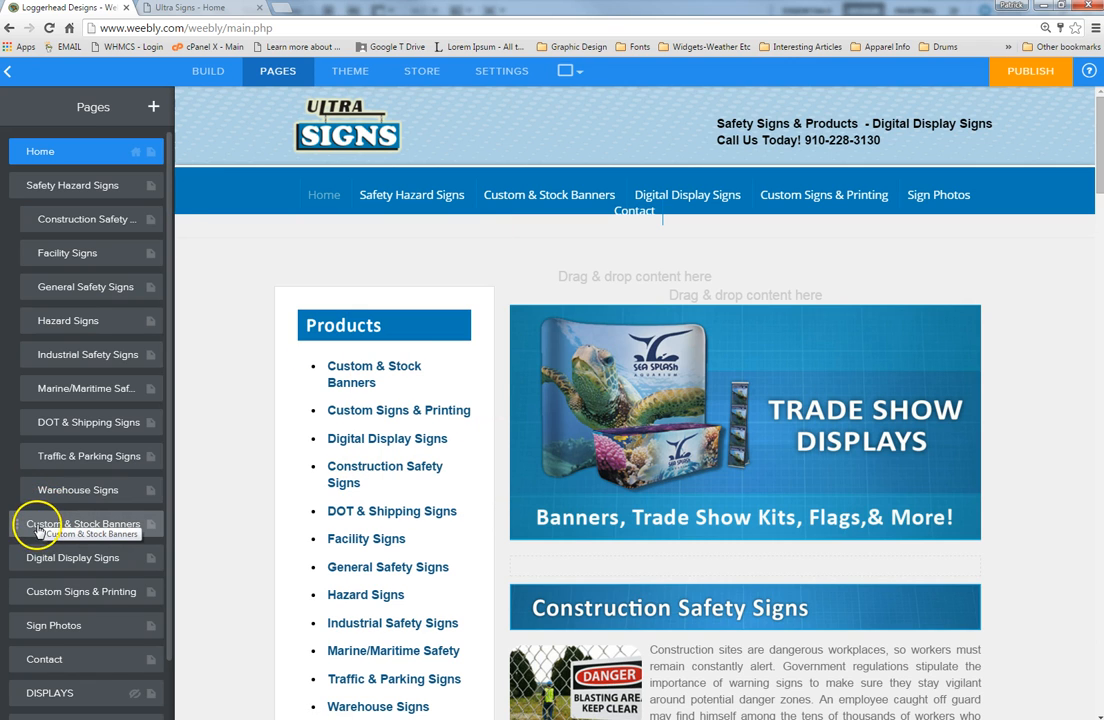
pyautogui.click(29, 524)
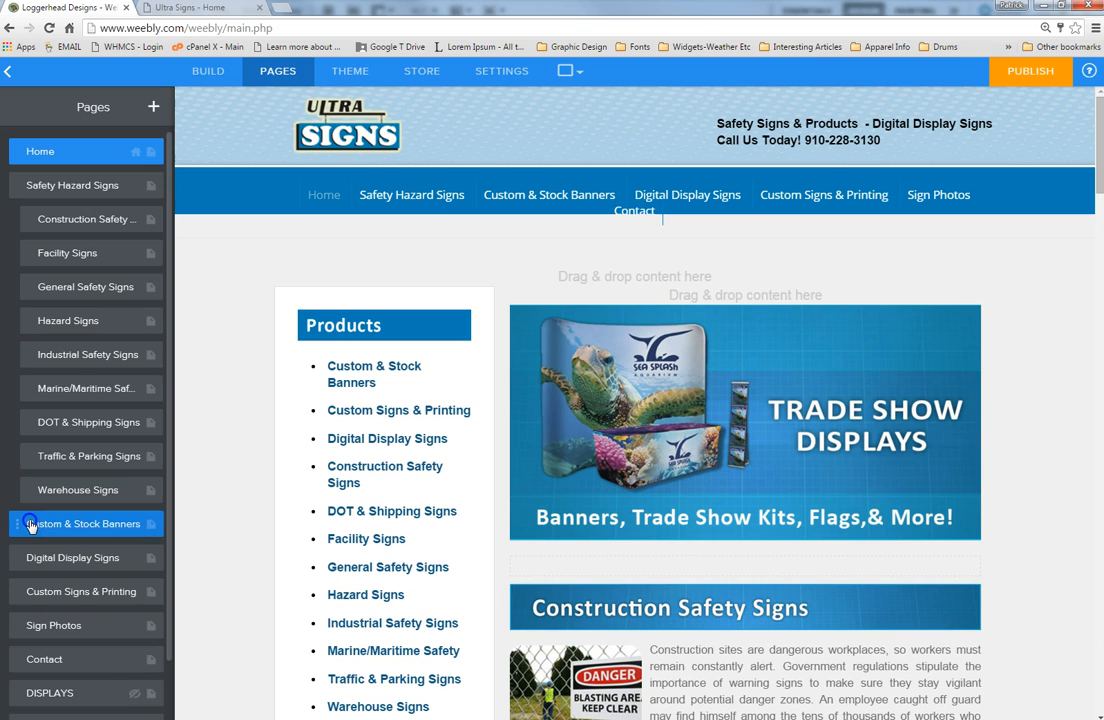
pyautogui.moveTo(33, 524); pyautogui.dragTo(43, 526)
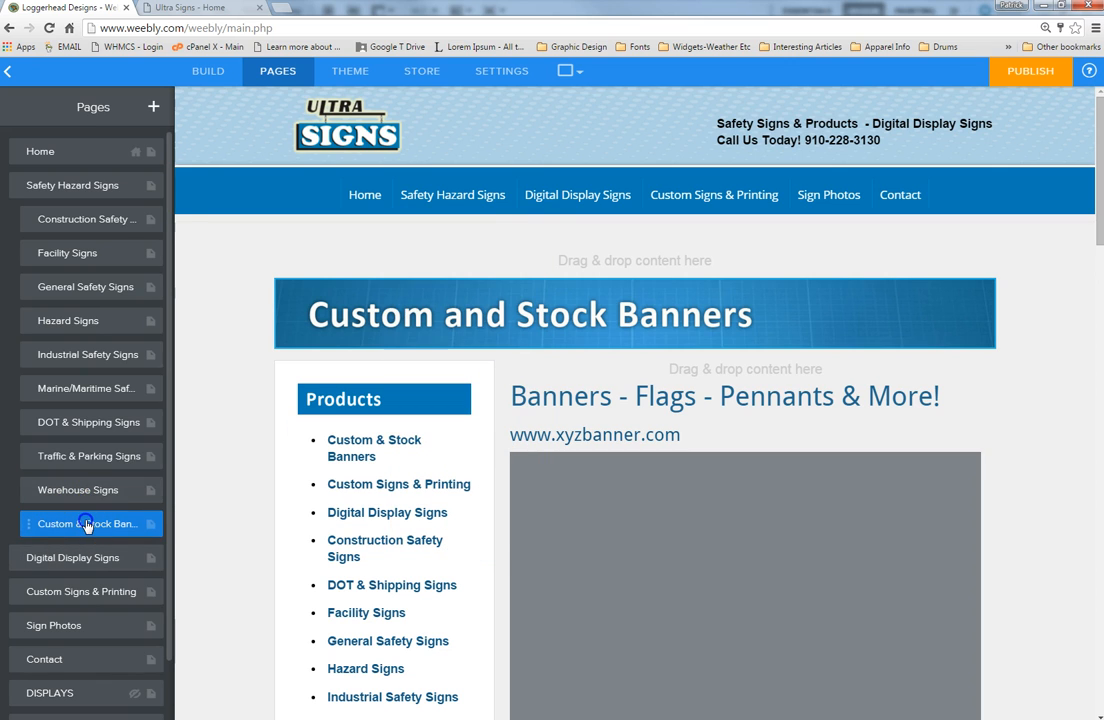
pyautogui.moveTo(87, 527); pyautogui.dragTo(76, 527)
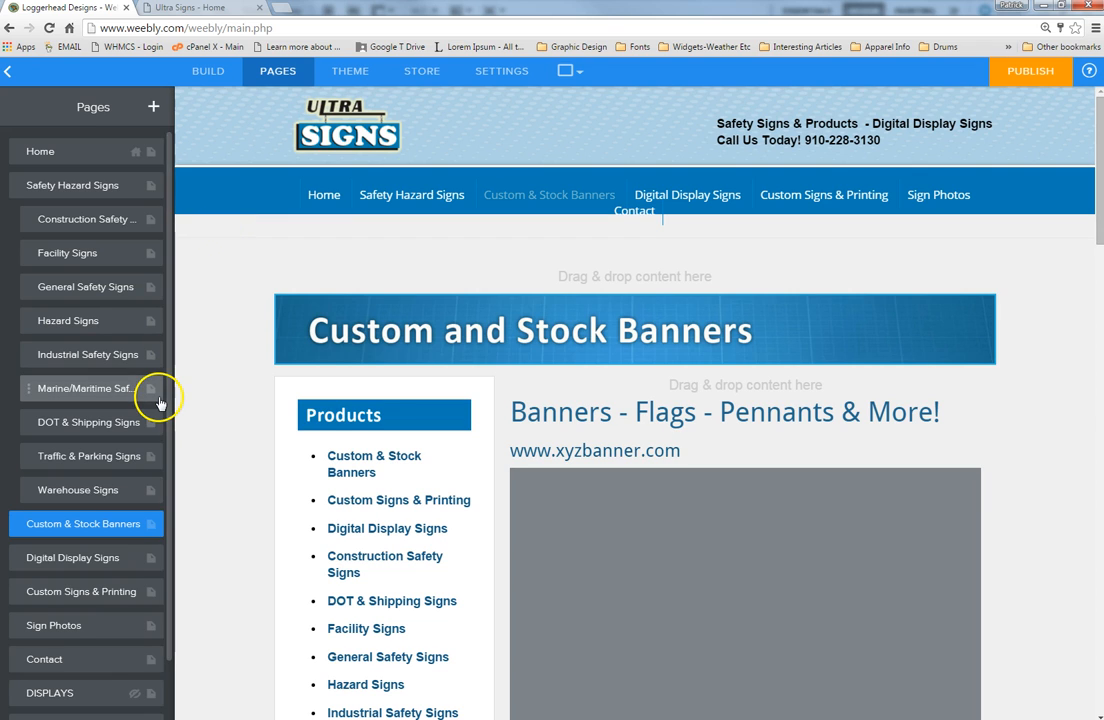
# Step: Review the Custom & Stock Banners page content and create a copy of the page
pyautogui.scroll(-3, 779, 524)
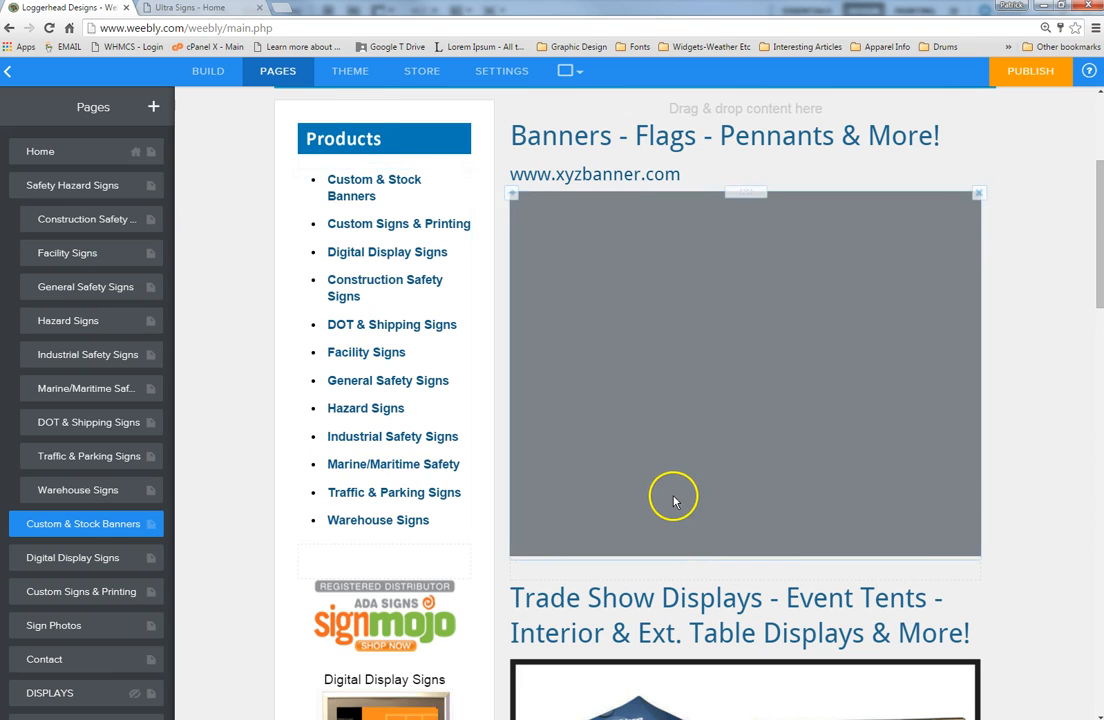
pyautogui.scroll(-3, 600, 540)
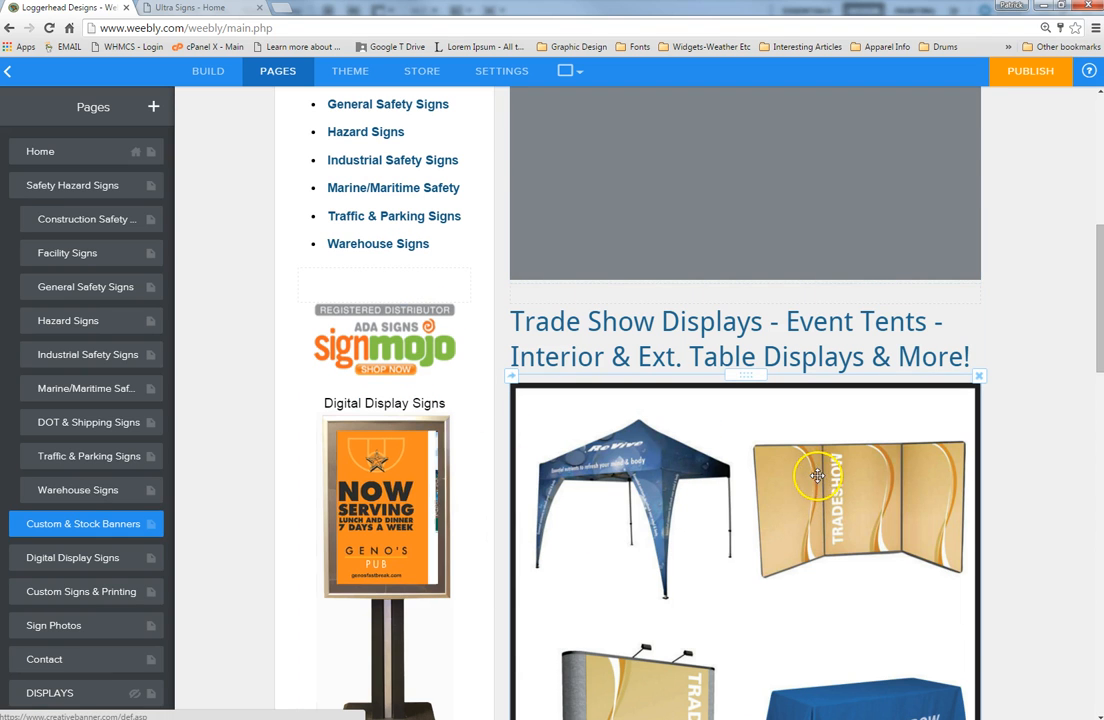
pyautogui.scroll(3, 783, 488)
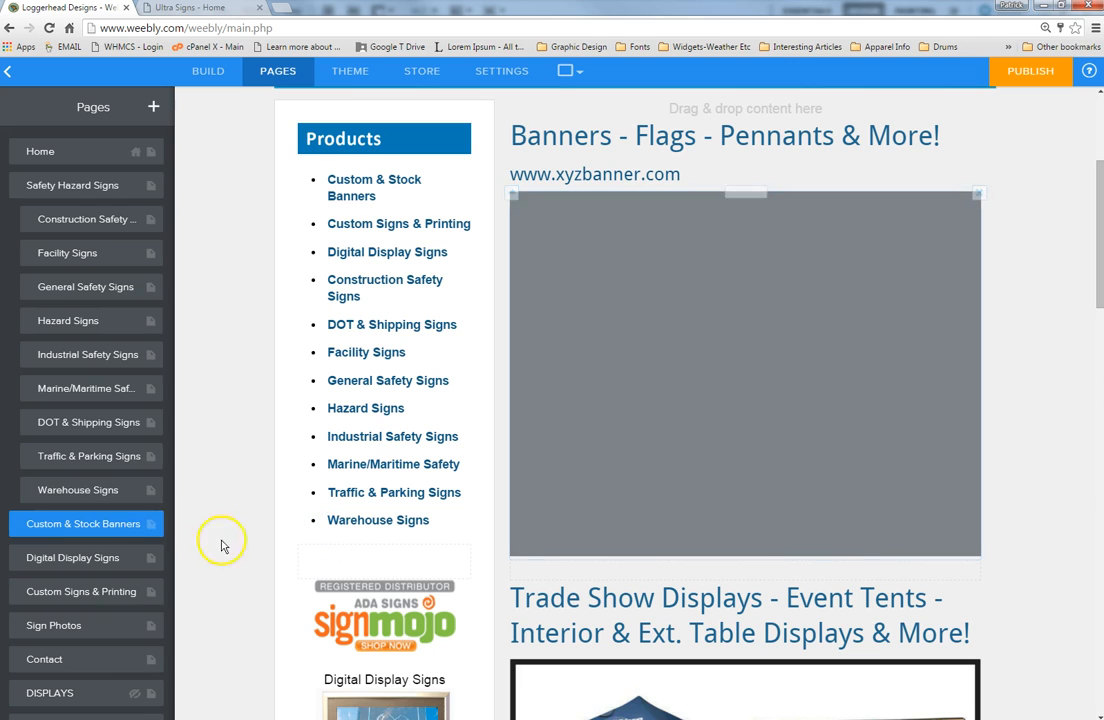
pyautogui.click(85, 526)
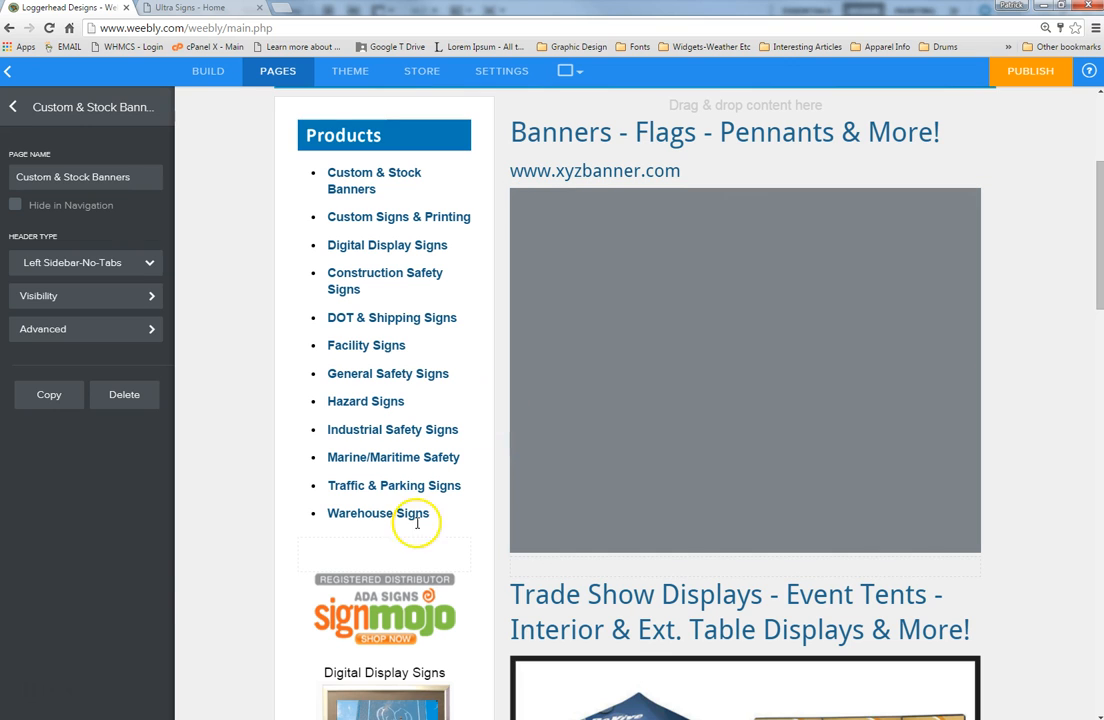
pyautogui.click(50, 403)
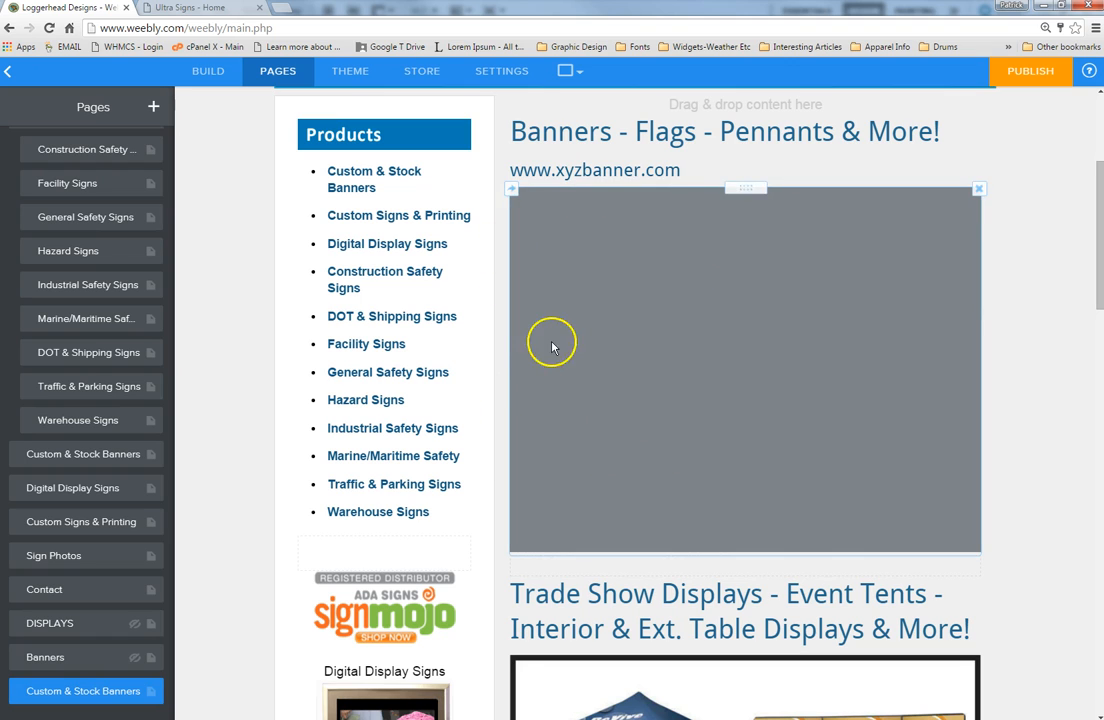
# Step: Rename the copied Custom & Stock Banners page at the end of the page list as TEST PAGE
pyautogui.click(106, 694)
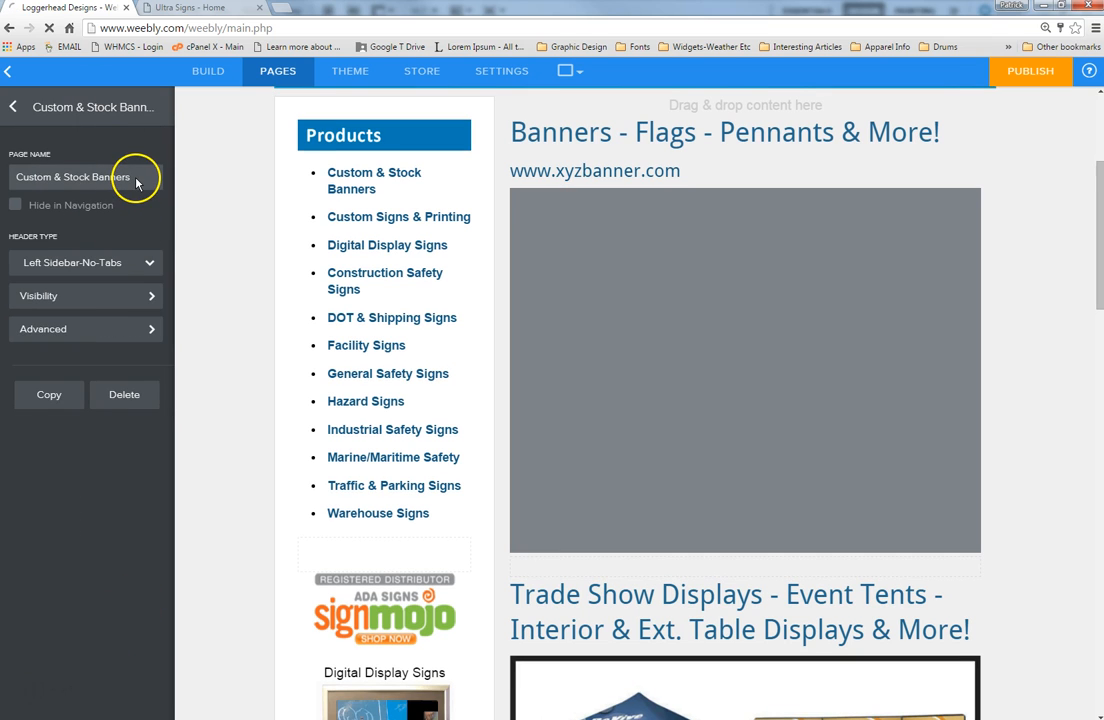
pyautogui.click(132, 178)
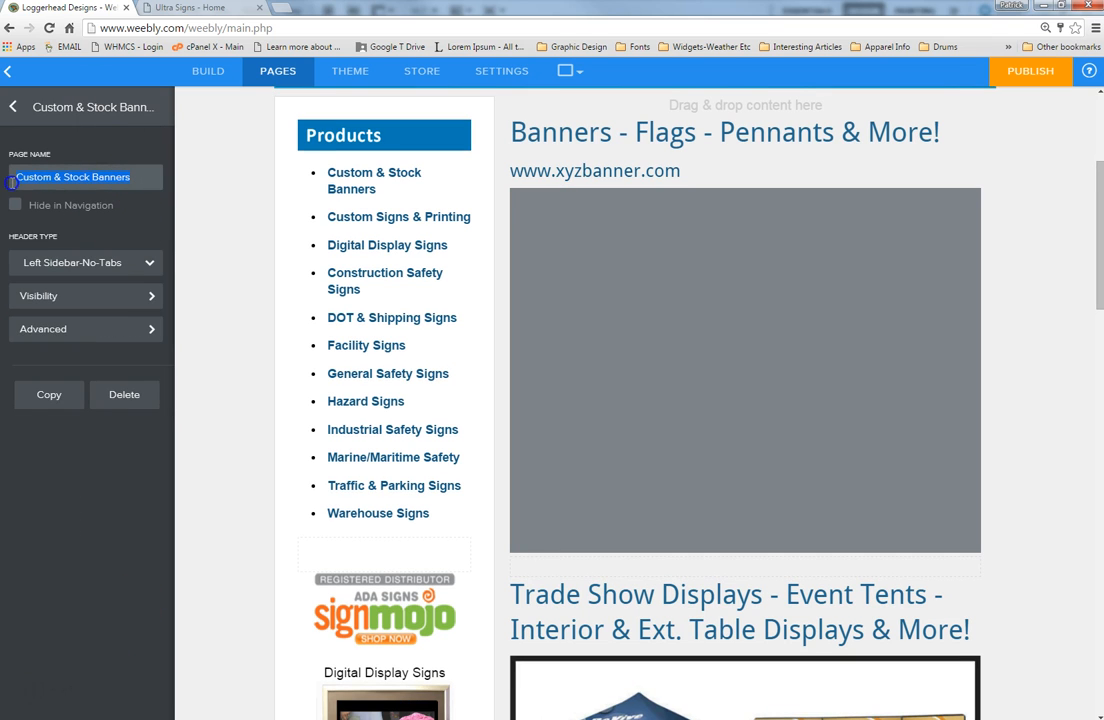
pyautogui.write('TEST')
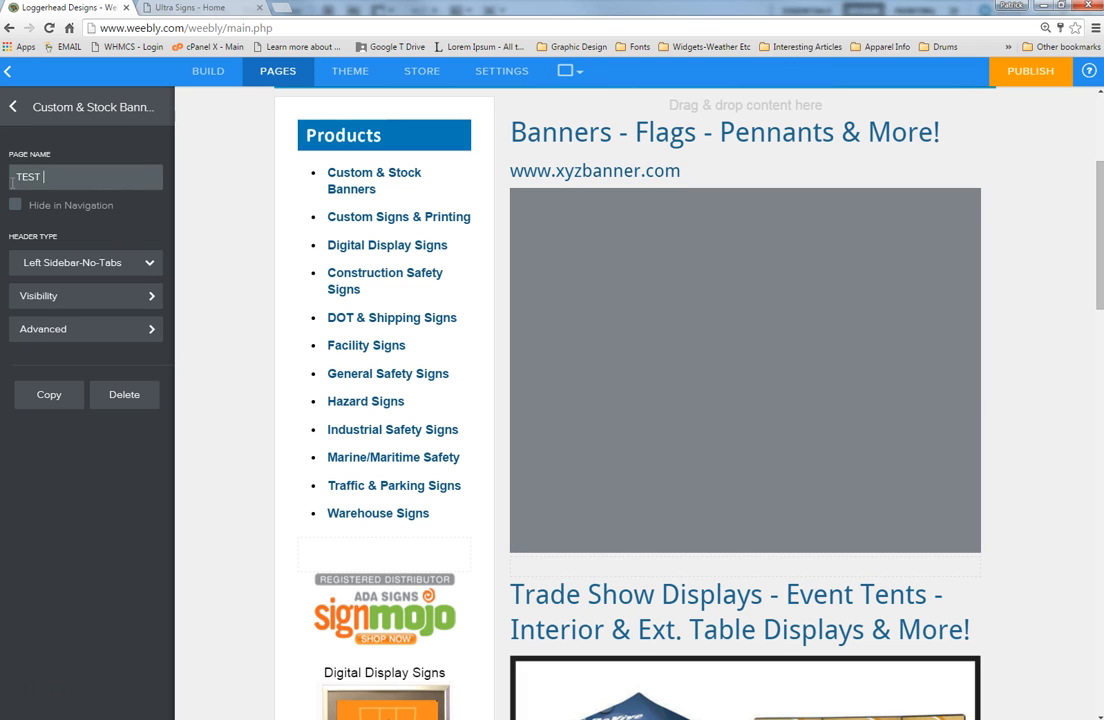
pyautogui.write('E')
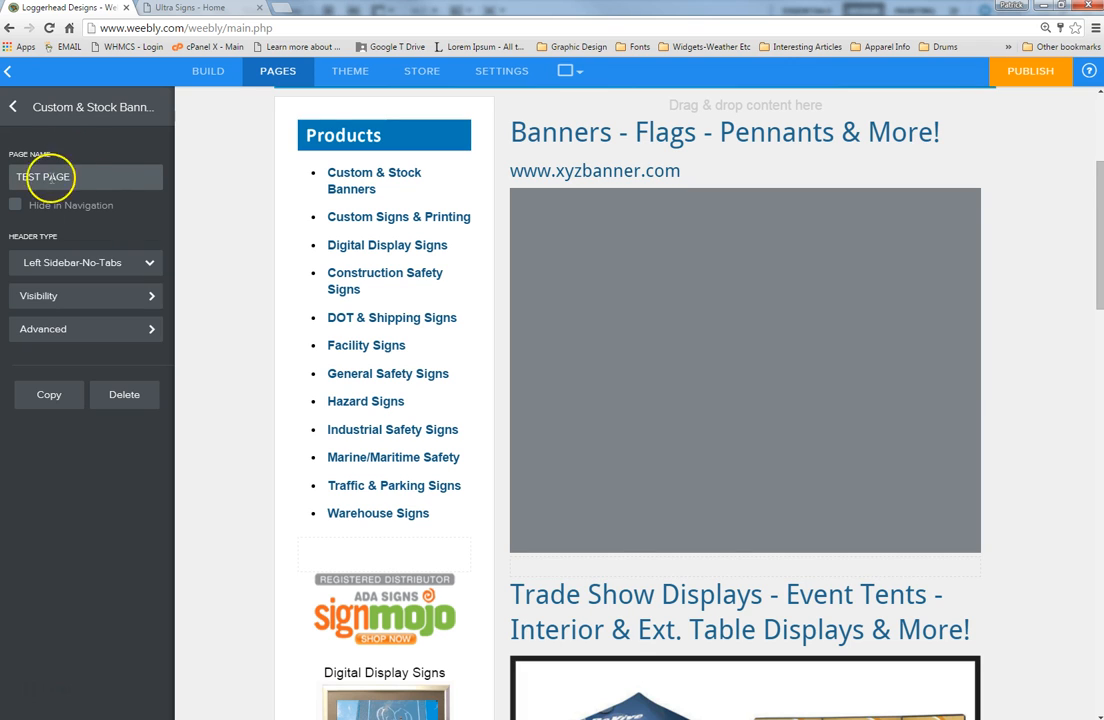
pyautogui.click(14, 107)
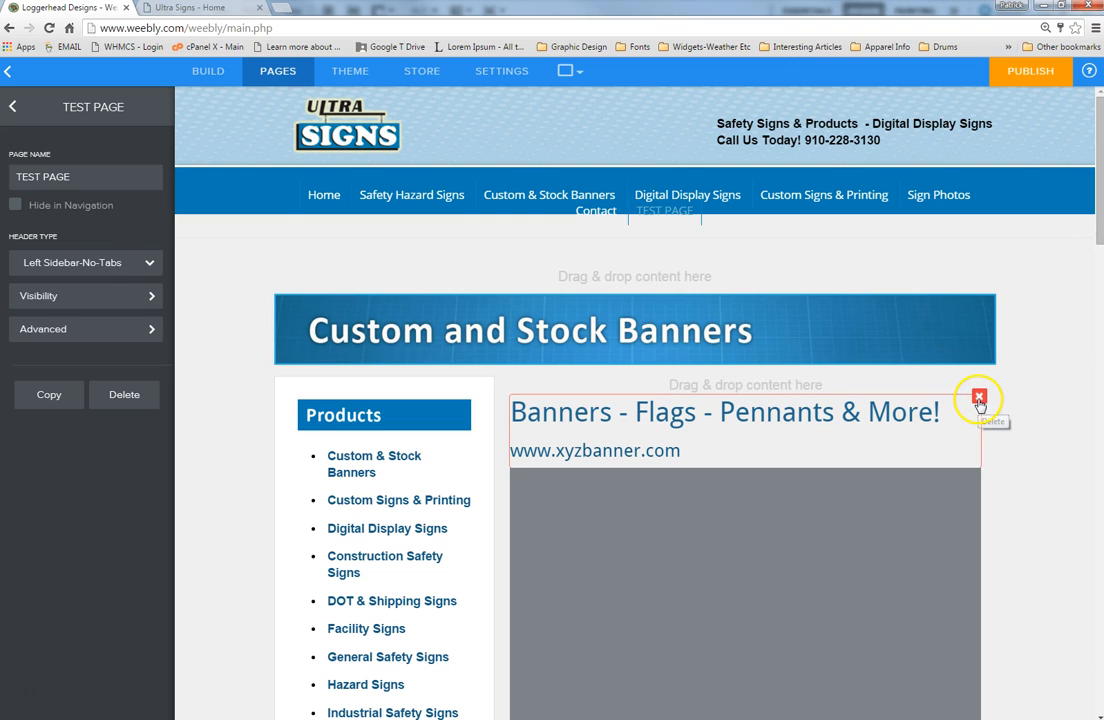
# Step: Delete the Banners - Flags - Pennants & More! heading and the large gray block below it from TEST PAGE
pyautogui.click(979, 400)
pyautogui.click(944, 348)
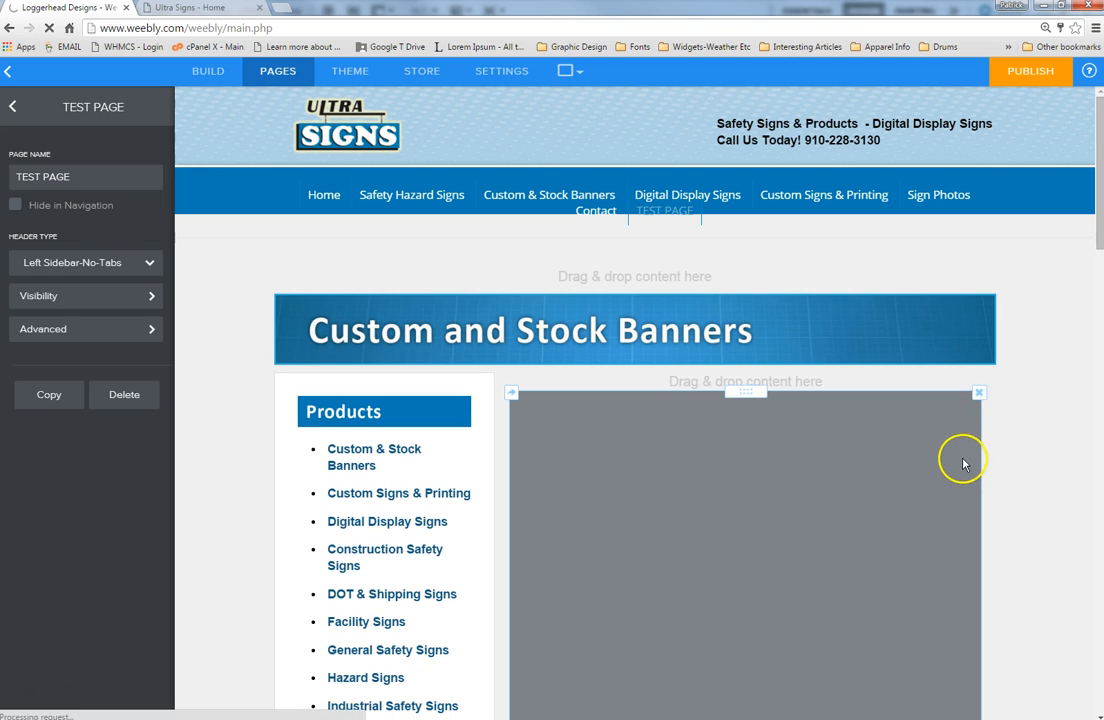
pyautogui.click(979, 392)
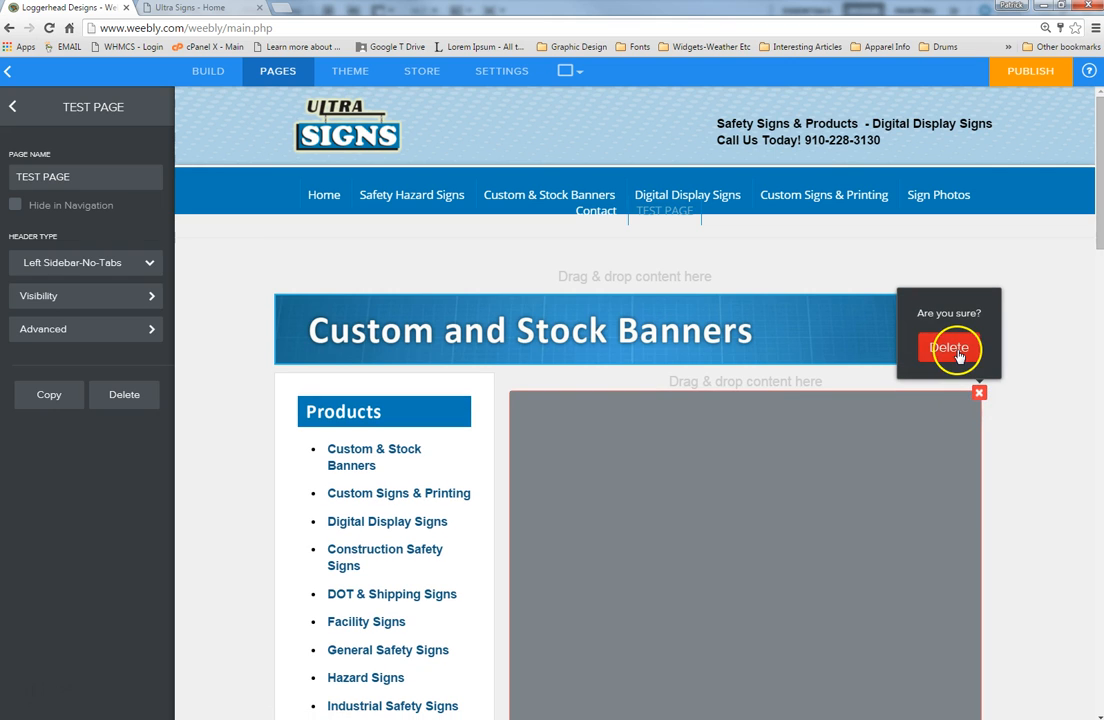
pyautogui.click(955, 350)
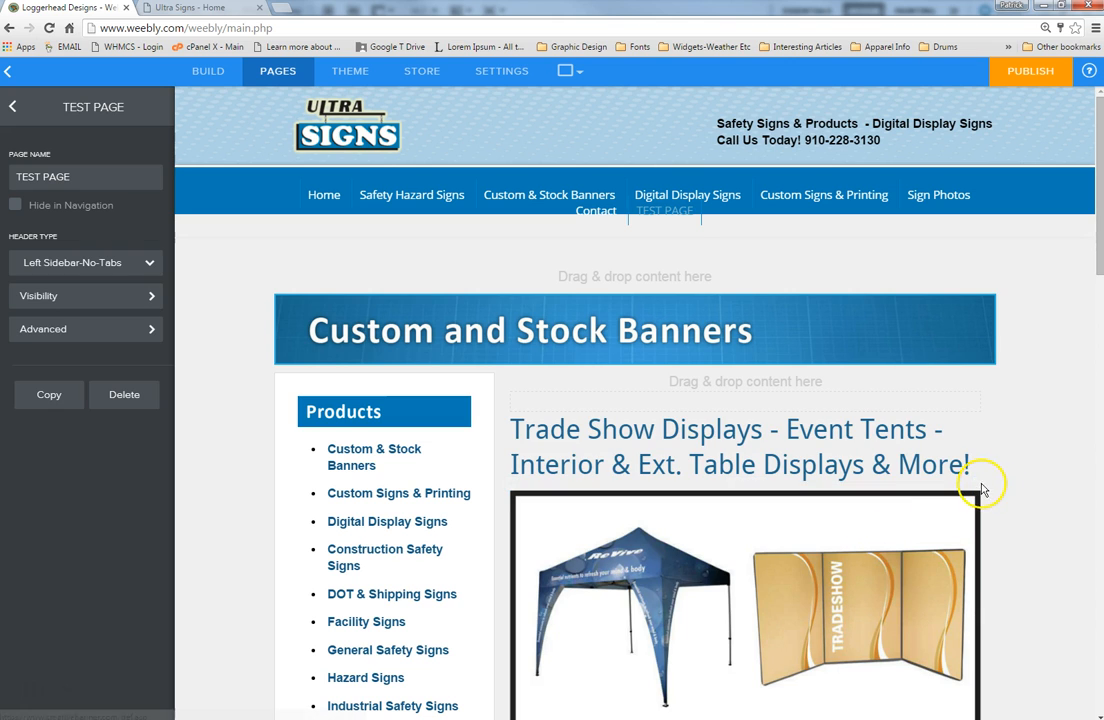
# Step: Delete the event tent image, the Display System Kits heading and the display products image beneath it
pyautogui.click(978, 485)
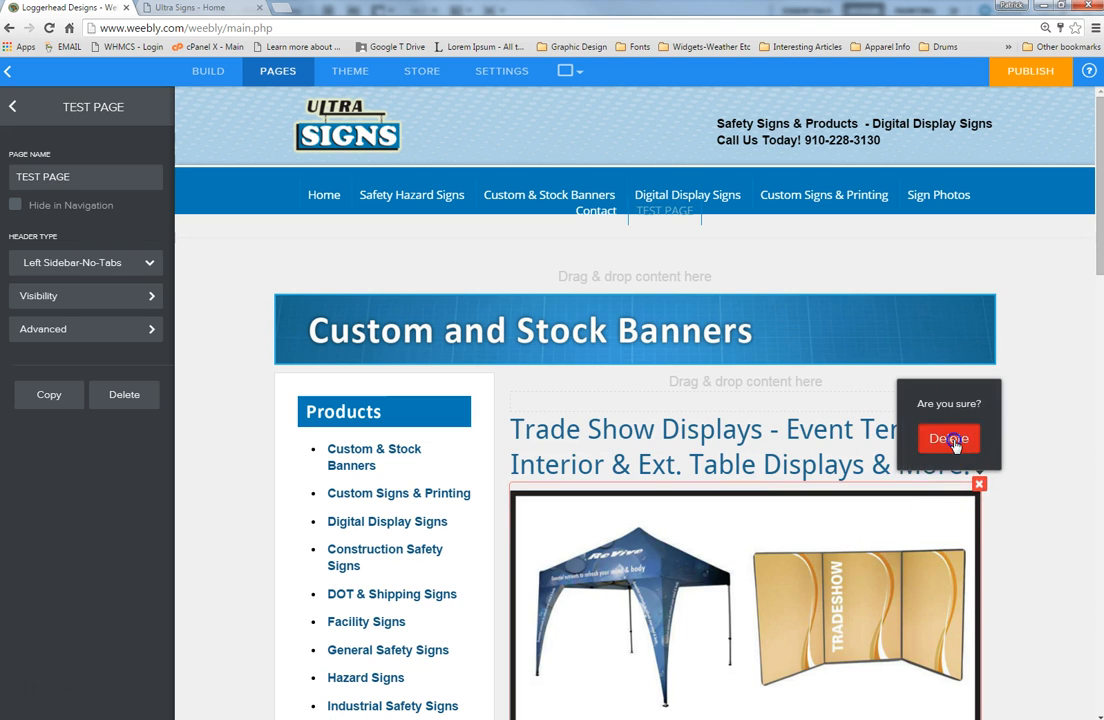
pyautogui.click(951, 444)
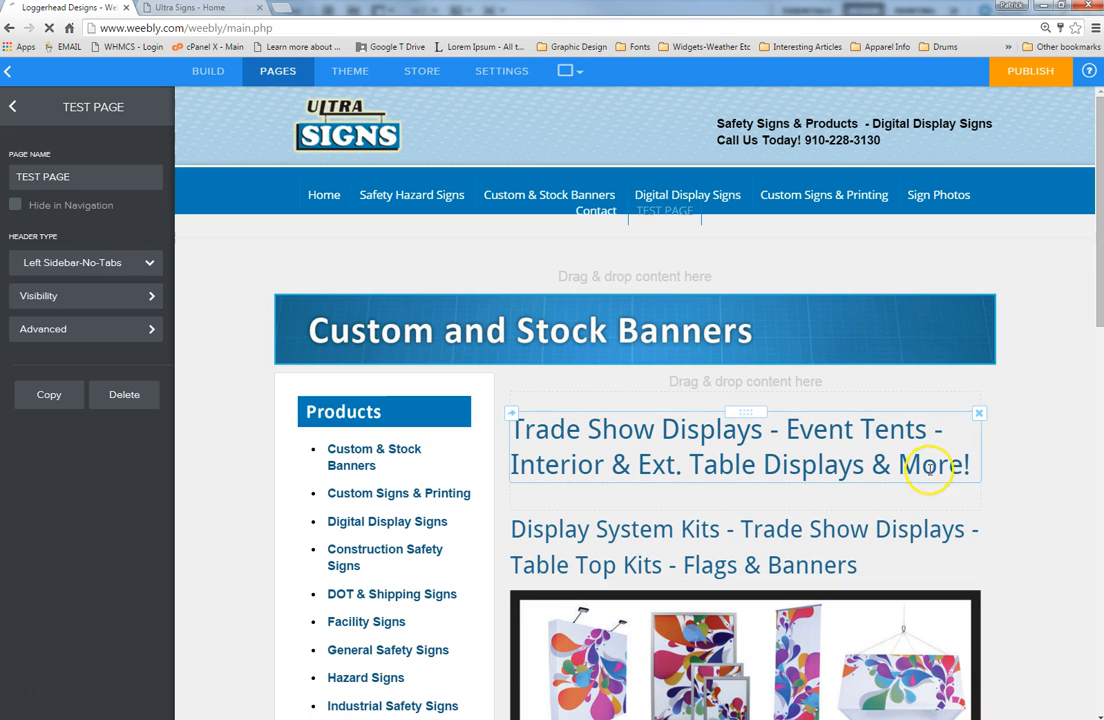
pyautogui.click(978, 513)
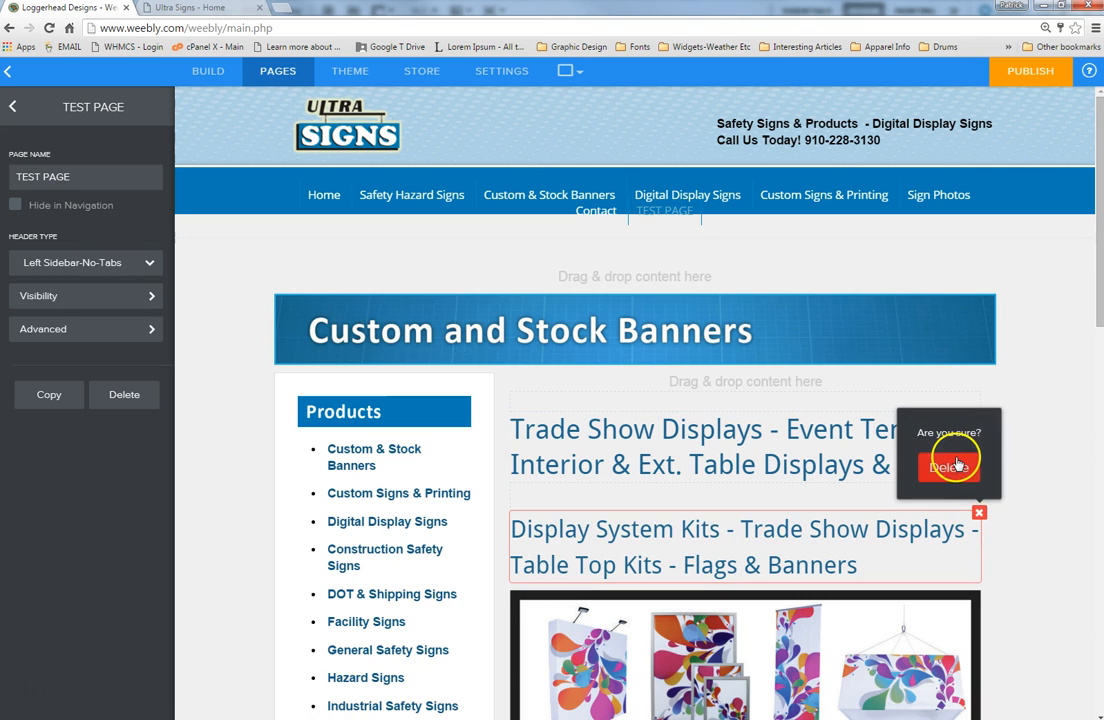
pyautogui.click(952, 465)
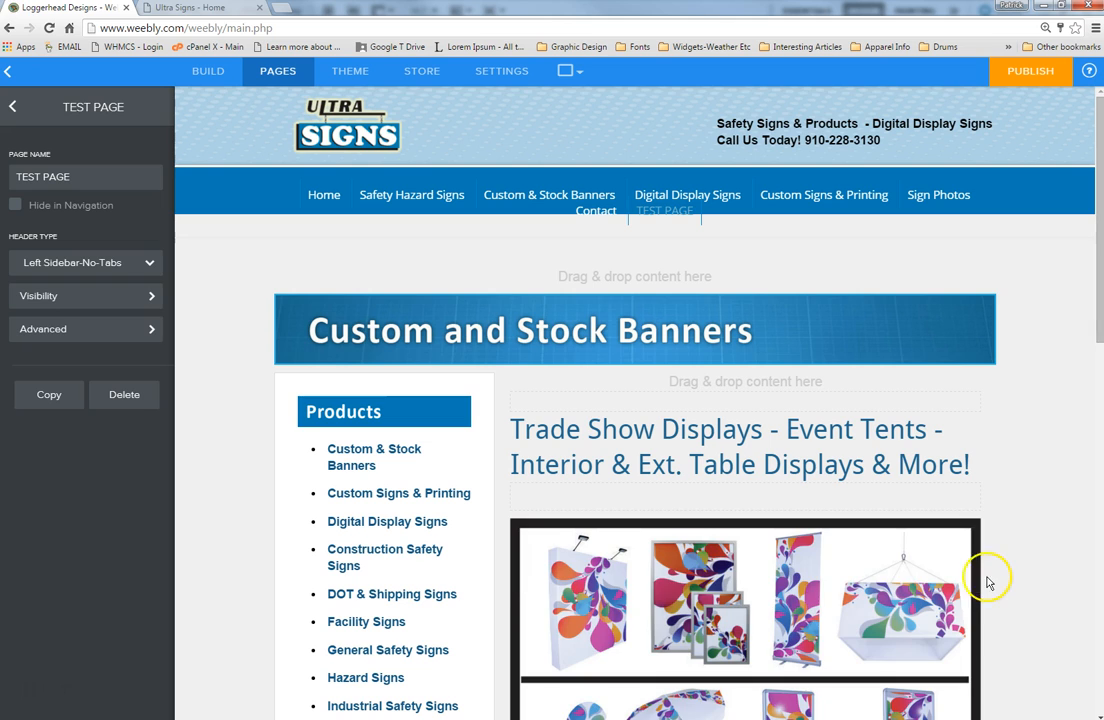
pyautogui.click(978, 511)
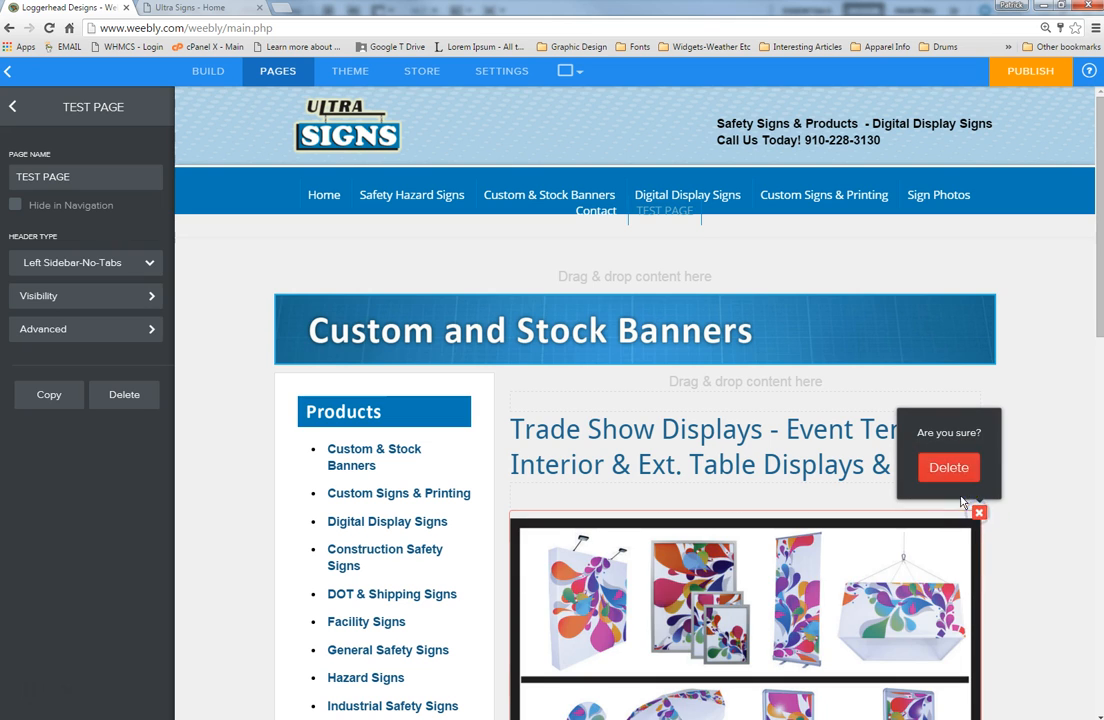
pyautogui.click(949, 466)
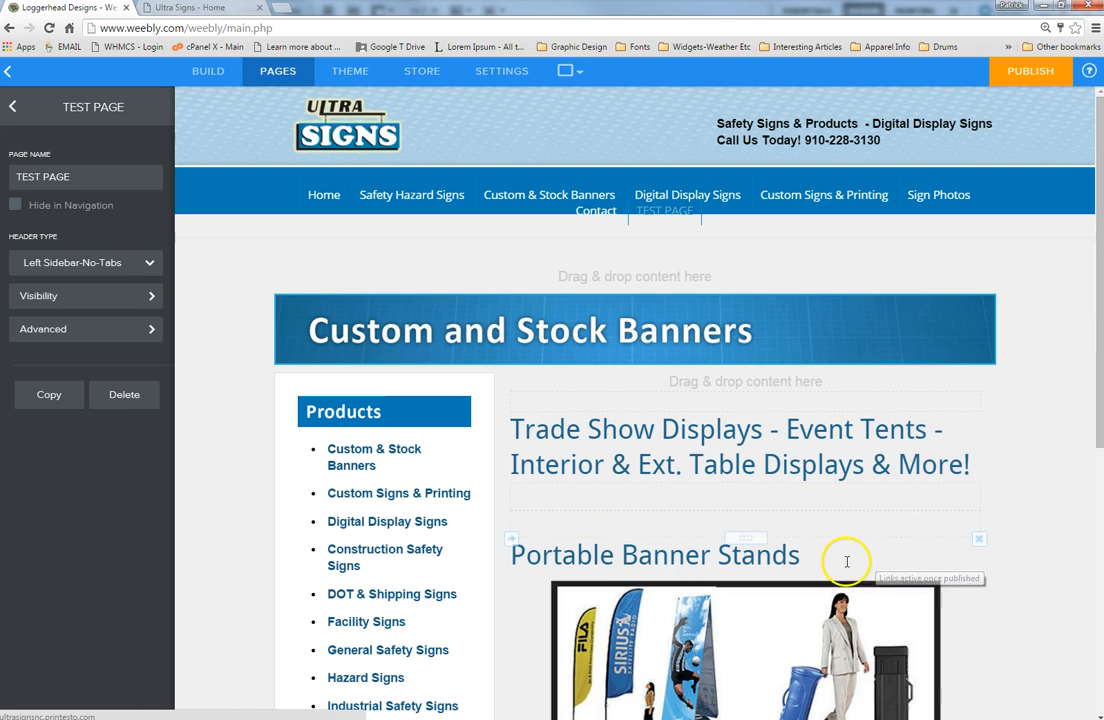
# Step: Delete the Portable Banner Stands heading and the banner stand image beneath it
pyautogui.click(978, 537)
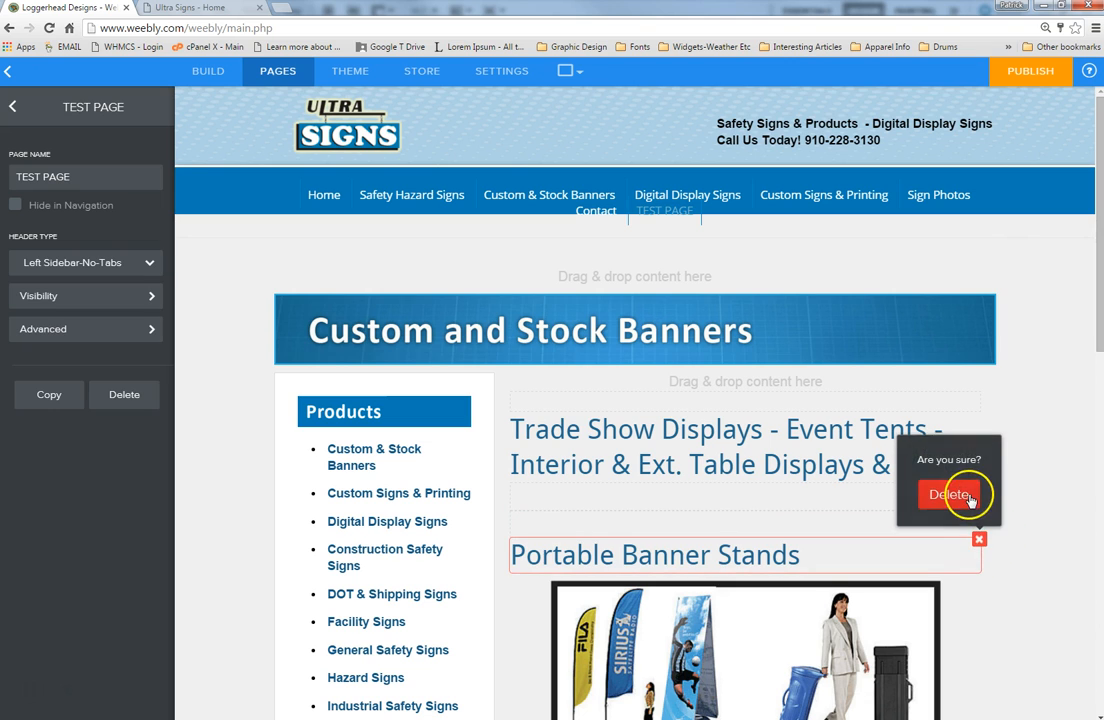
pyautogui.click(955, 493)
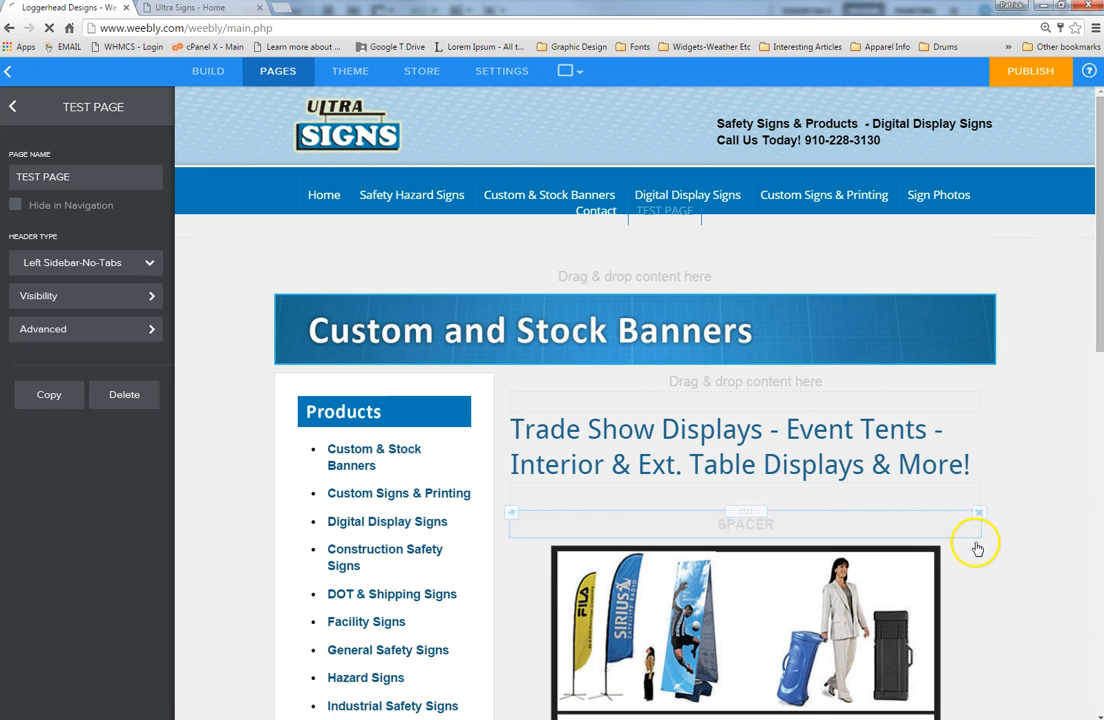
pyautogui.click(977, 539)
pyautogui.click(962, 496)
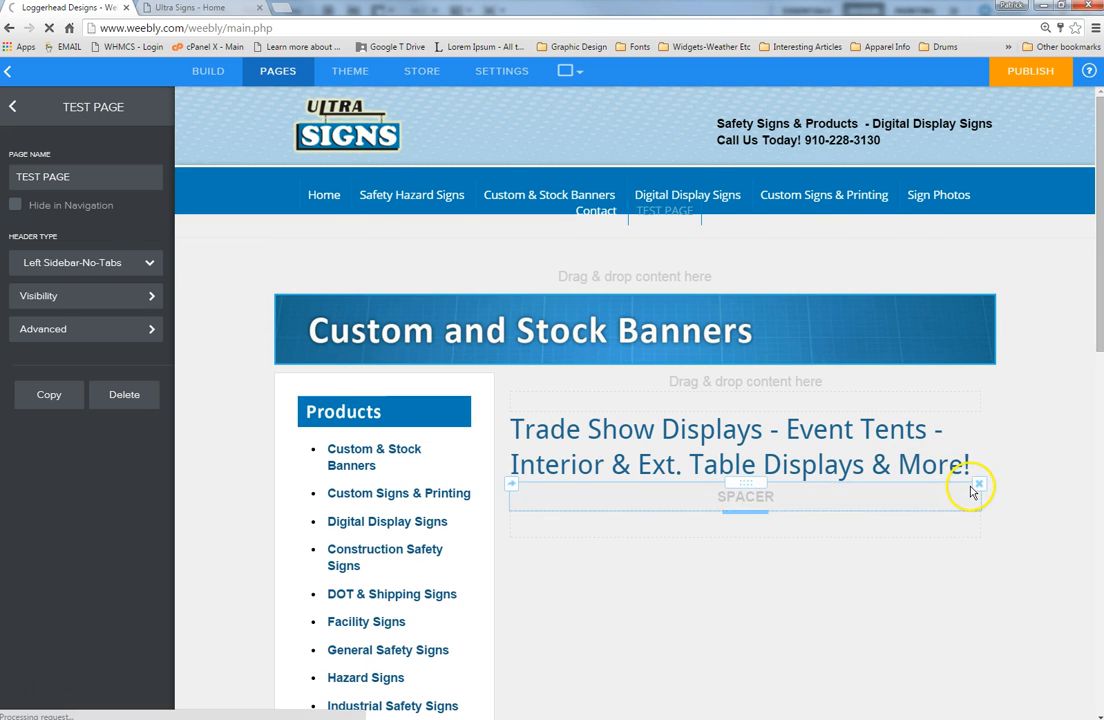
# Step: Add a Title element between the two spacers below the Trade Show Displays heading and enter the text sdjfhsdjfhdf
pyautogui.scroll(-3, 968, 488)
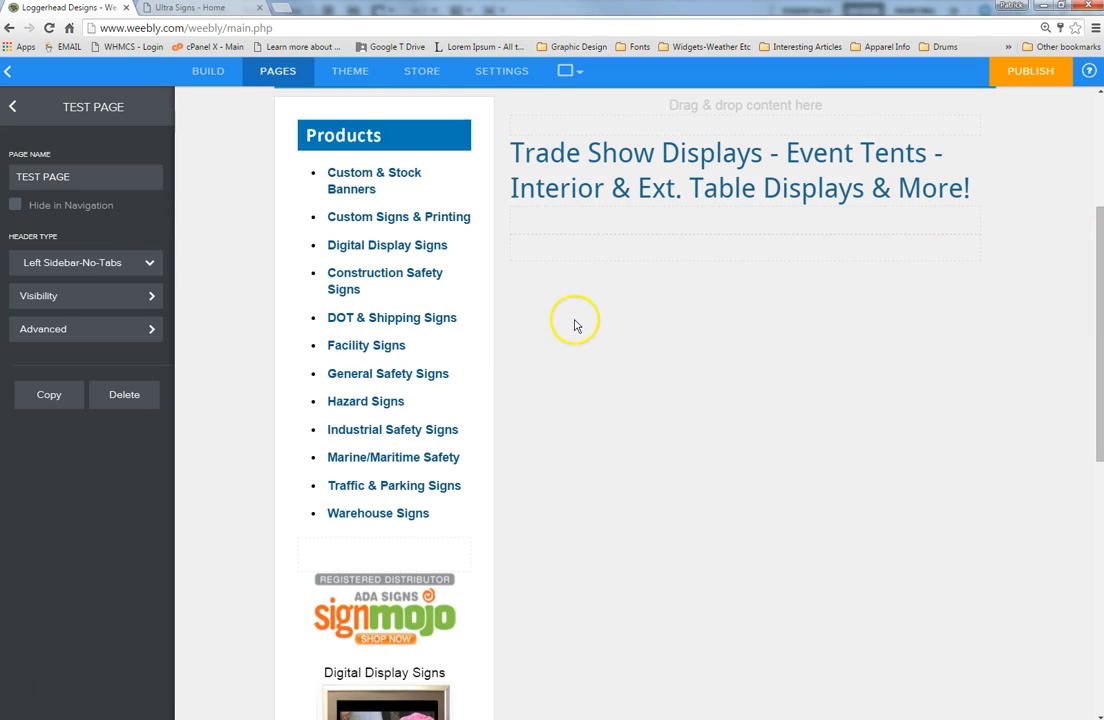
pyautogui.click(208, 74)
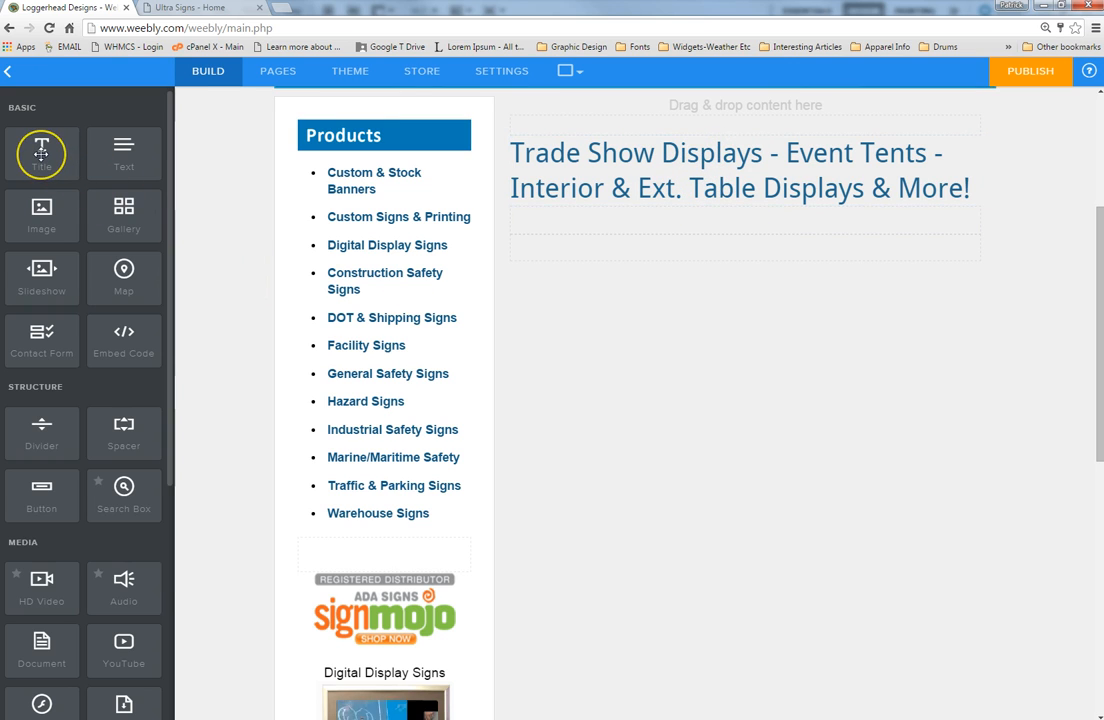
pyautogui.moveTo(41, 153); pyautogui.dragTo(298, 265)
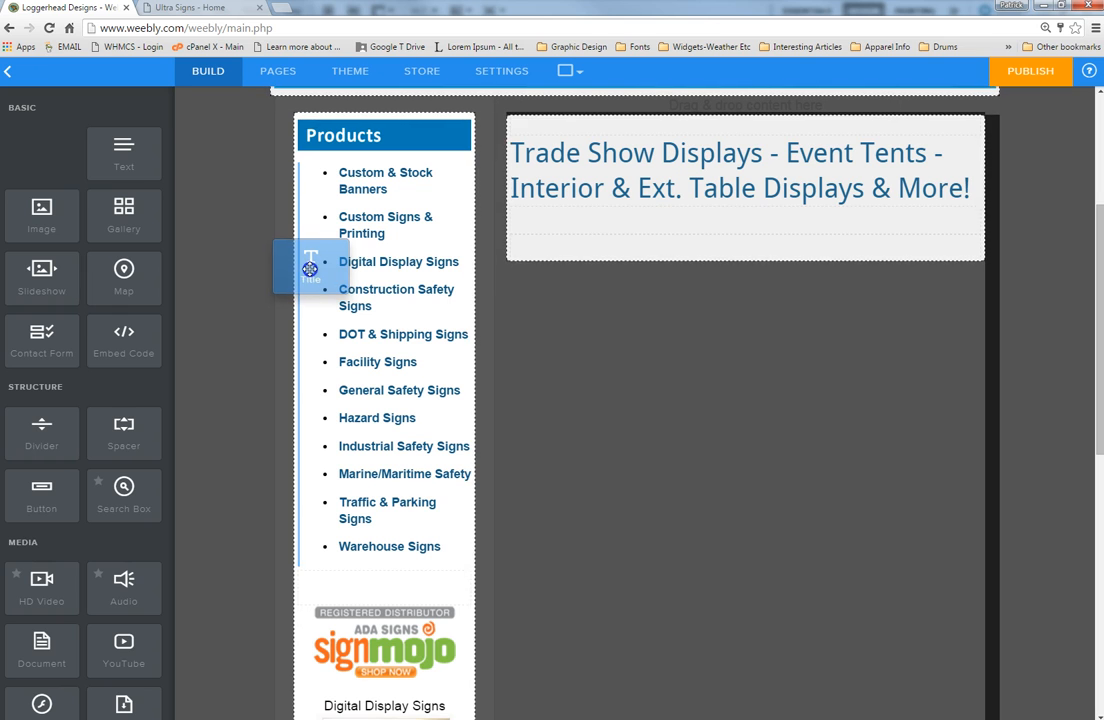
pyautogui.moveTo(298, 242); pyautogui.dragTo(761, 233)
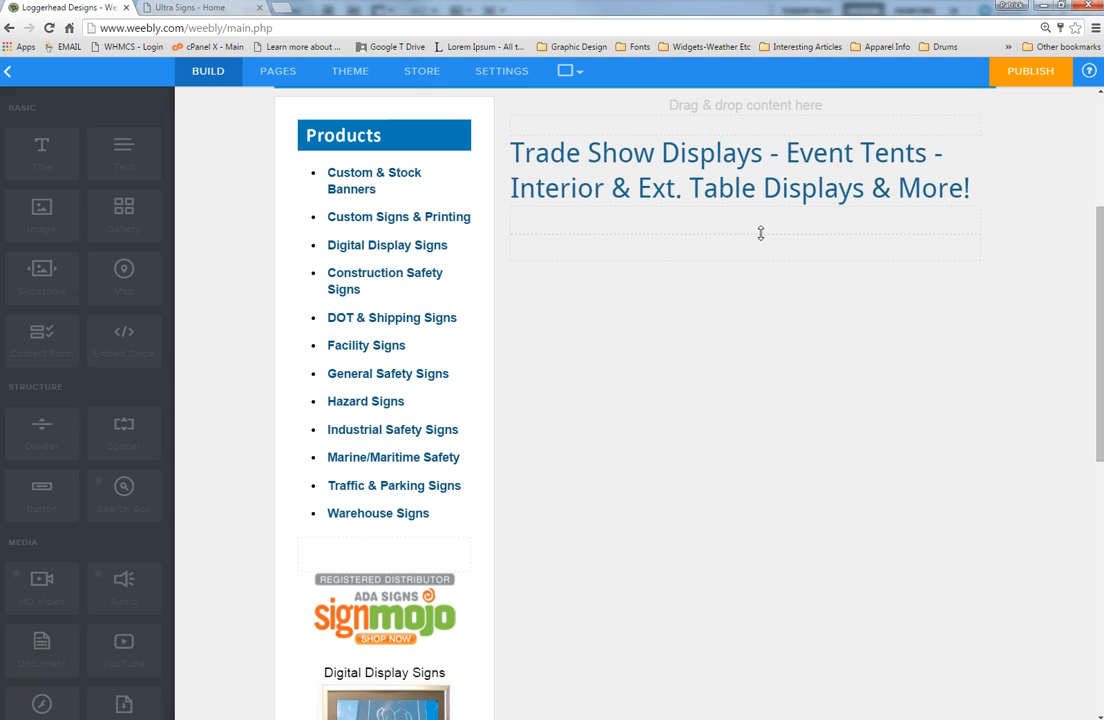
pyautogui.click(673, 261)
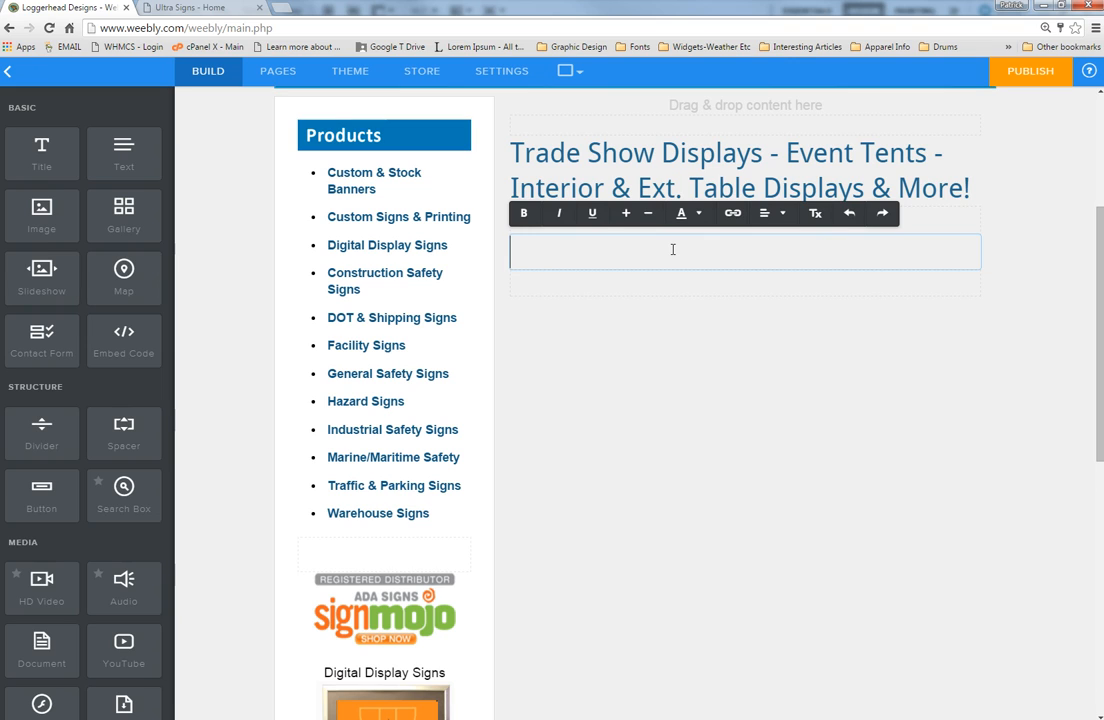
pyautogui.write('sdjfhsdjfhdf')
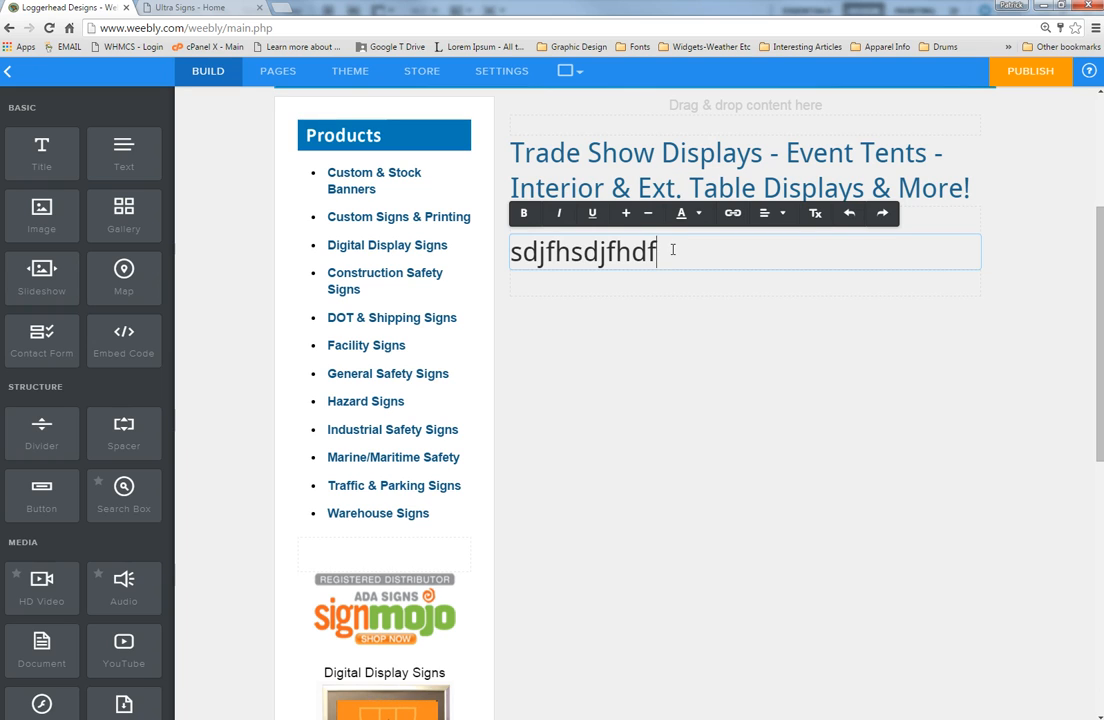
pyautogui.rightClick(673, 250)
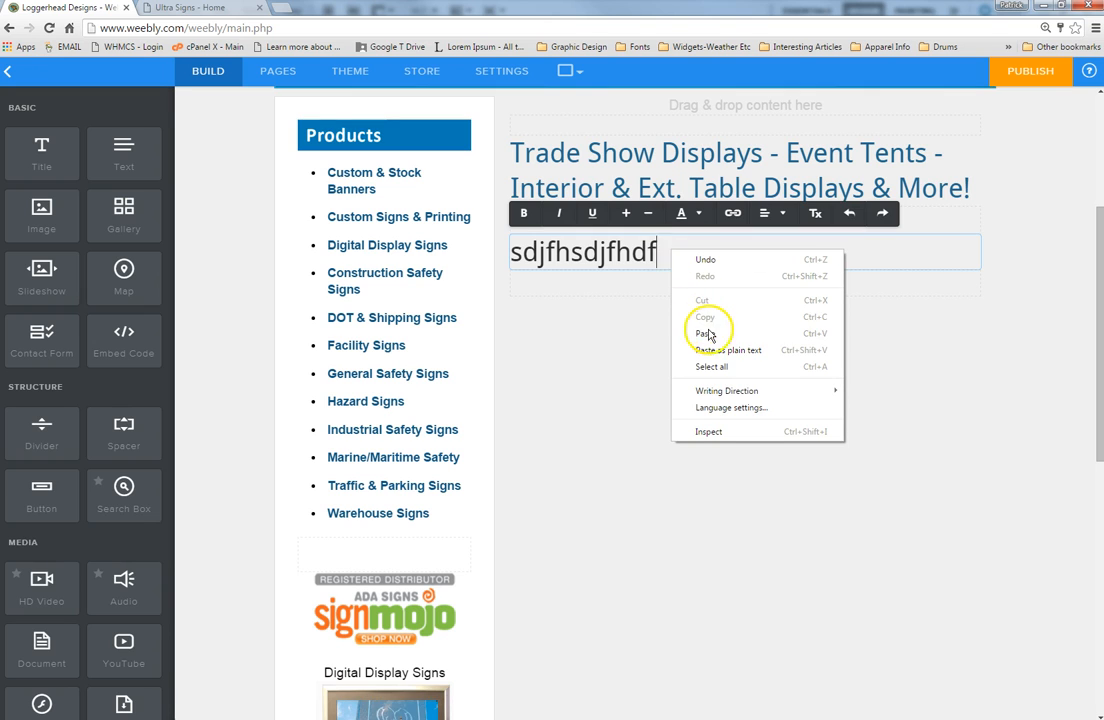
pyautogui.click(658, 251)
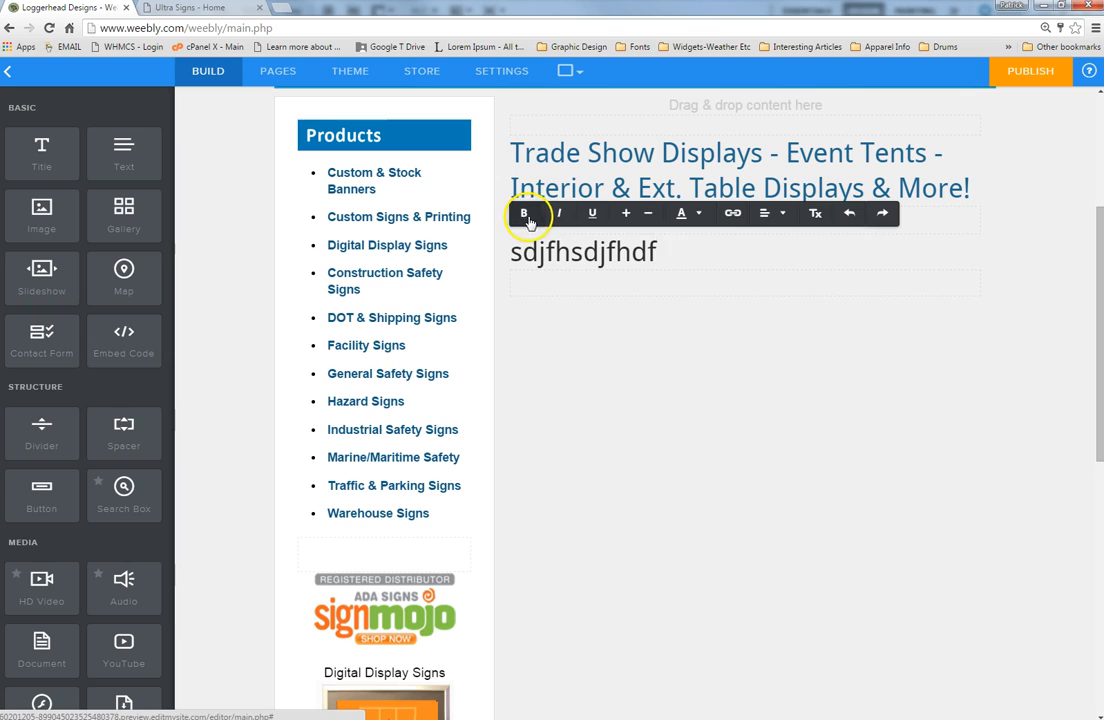
# Step: Try bold, italic and underline on the sdjfhsdjfhdf title text, removing each style after applying it
pyautogui.doubleClick(611, 252)
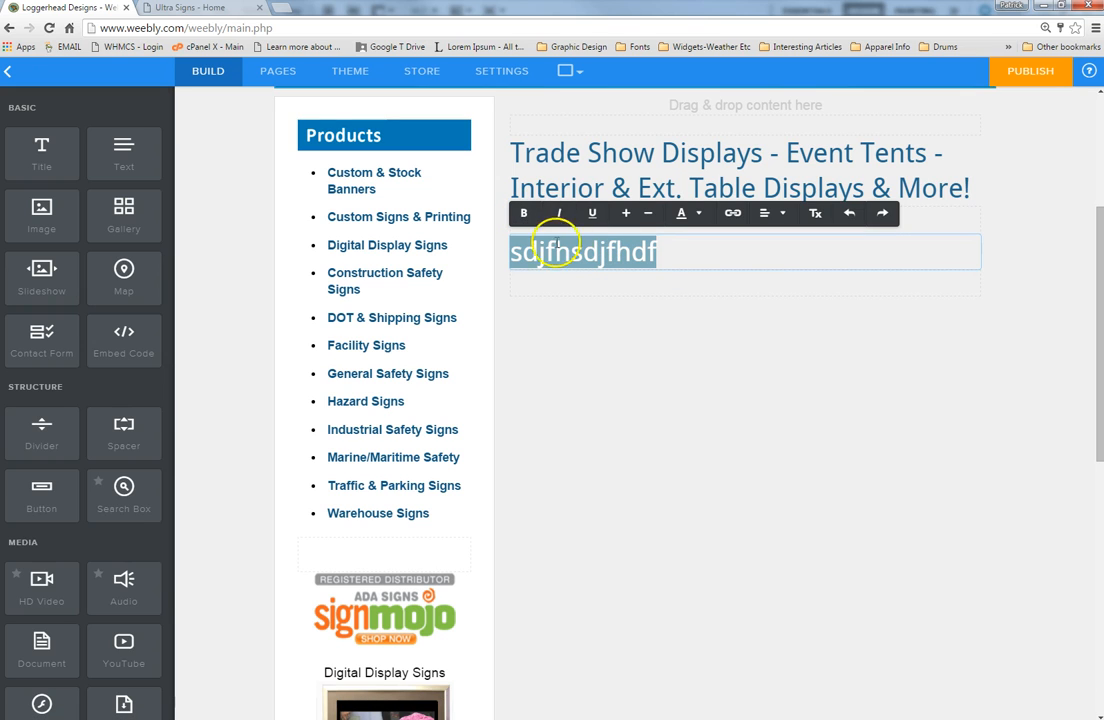
pyautogui.click(524, 214)
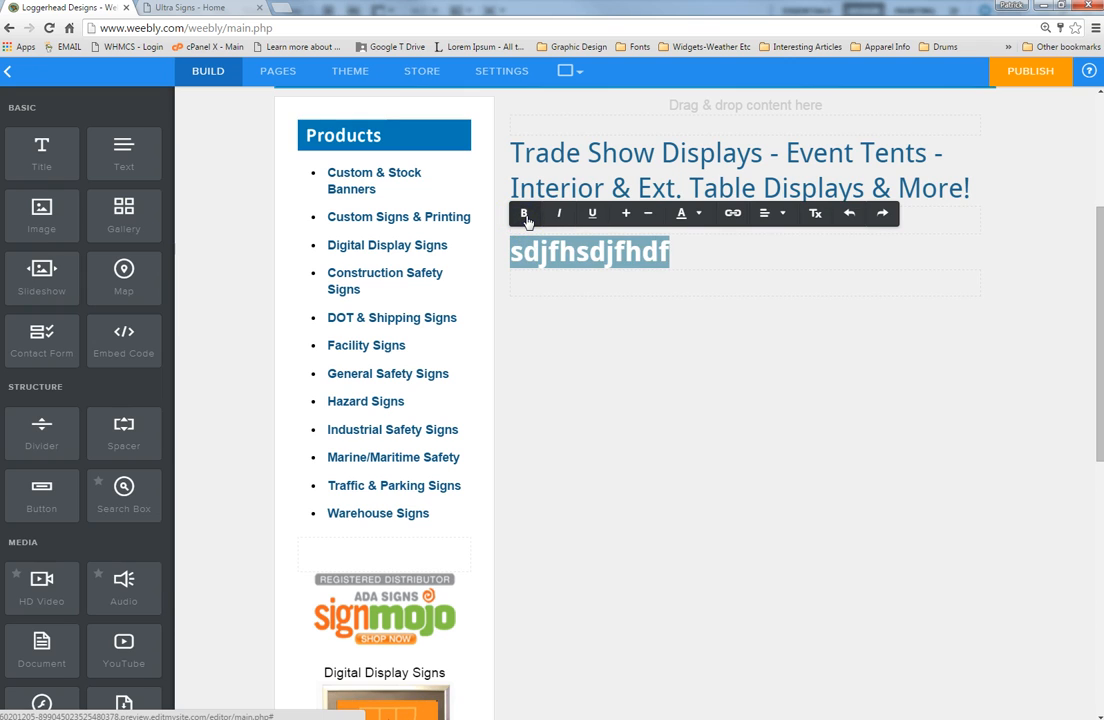
pyautogui.click(524, 214)
pyautogui.click(558, 214)
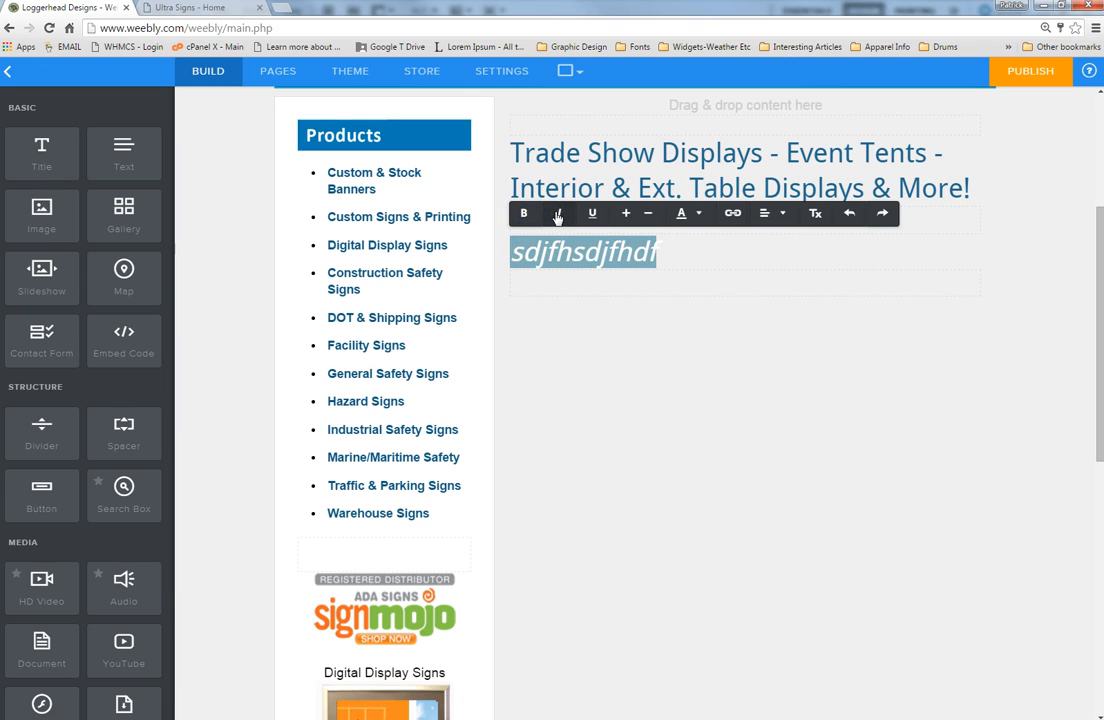
pyautogui.click(558, 214)
pyautogui.click(592, 214)
pyautogui.click(592, 214)
# Step: Try a larger size on the title text, reduce it below its original size, and color it dark blue
pyautogui.click(626, 213)
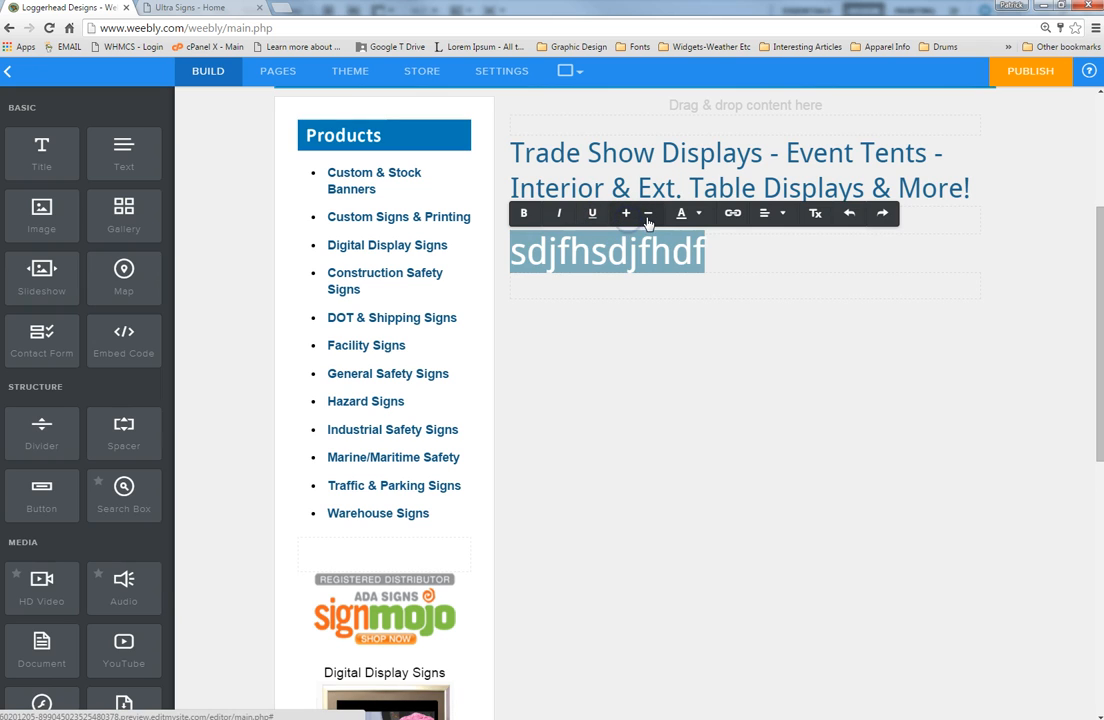
pyautogui.click(647, 214)
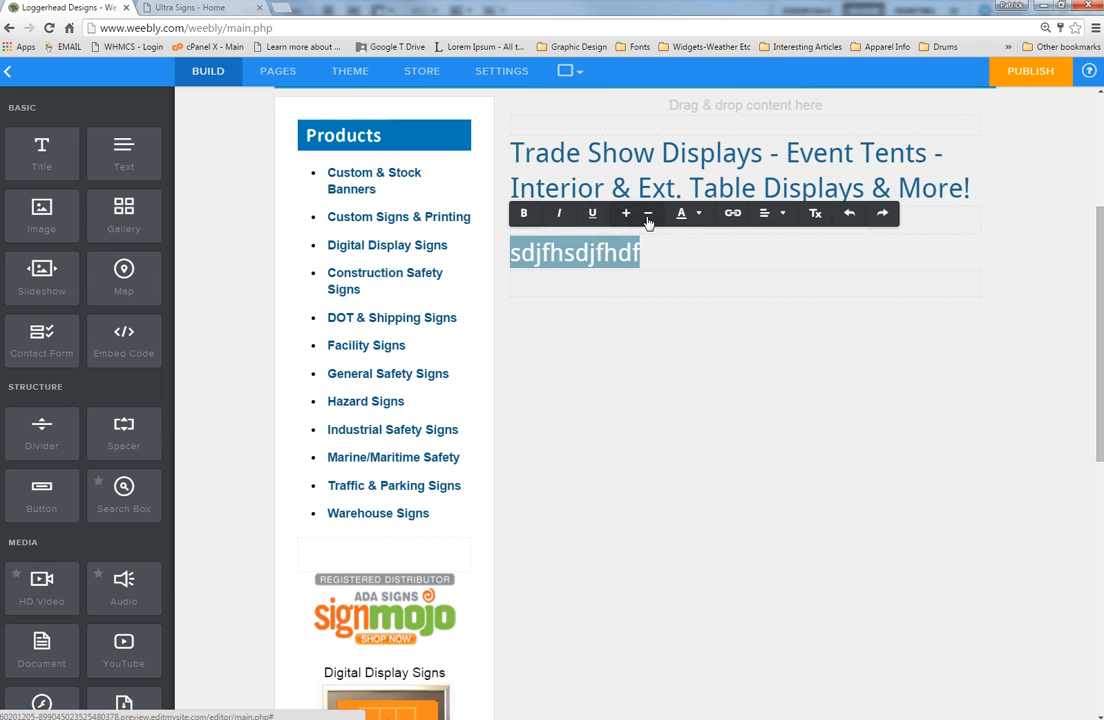
pyautogui.click(700, 228)
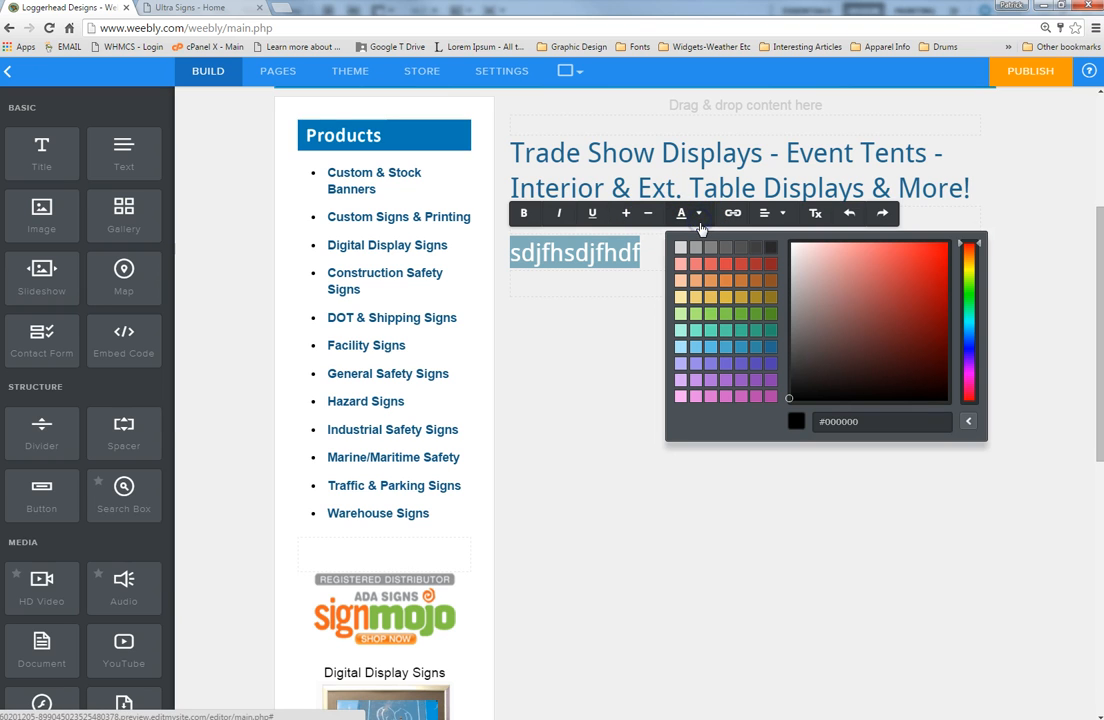
pyautogui.click(770, 347)
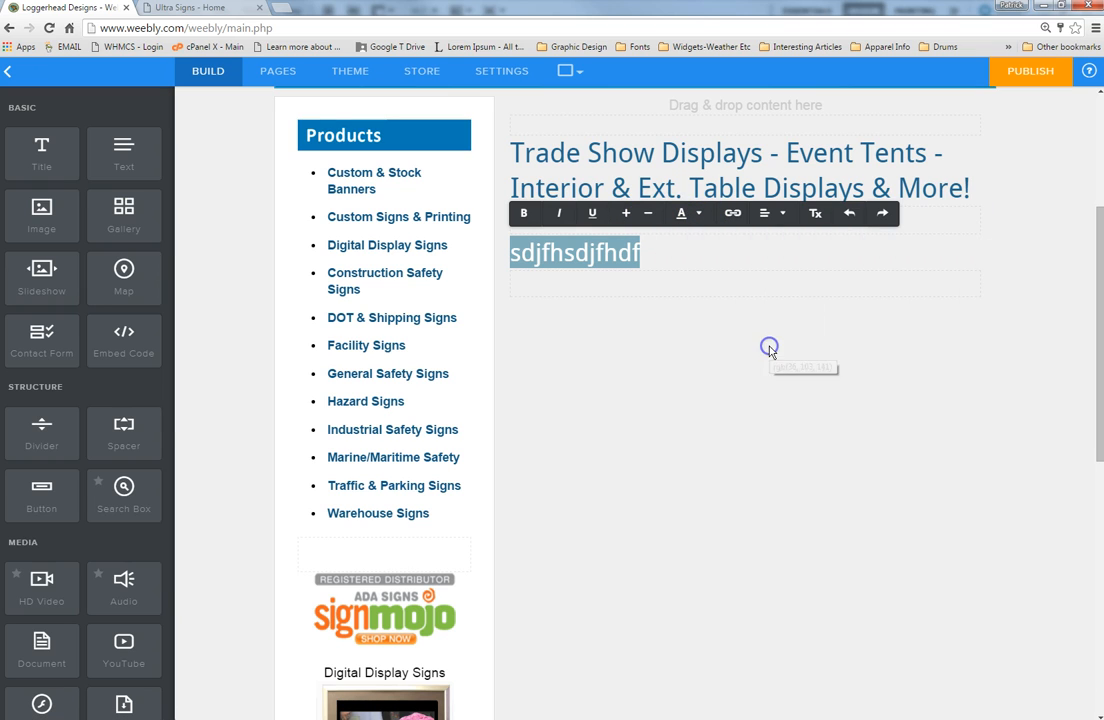
pyautogui.click(687, 256)
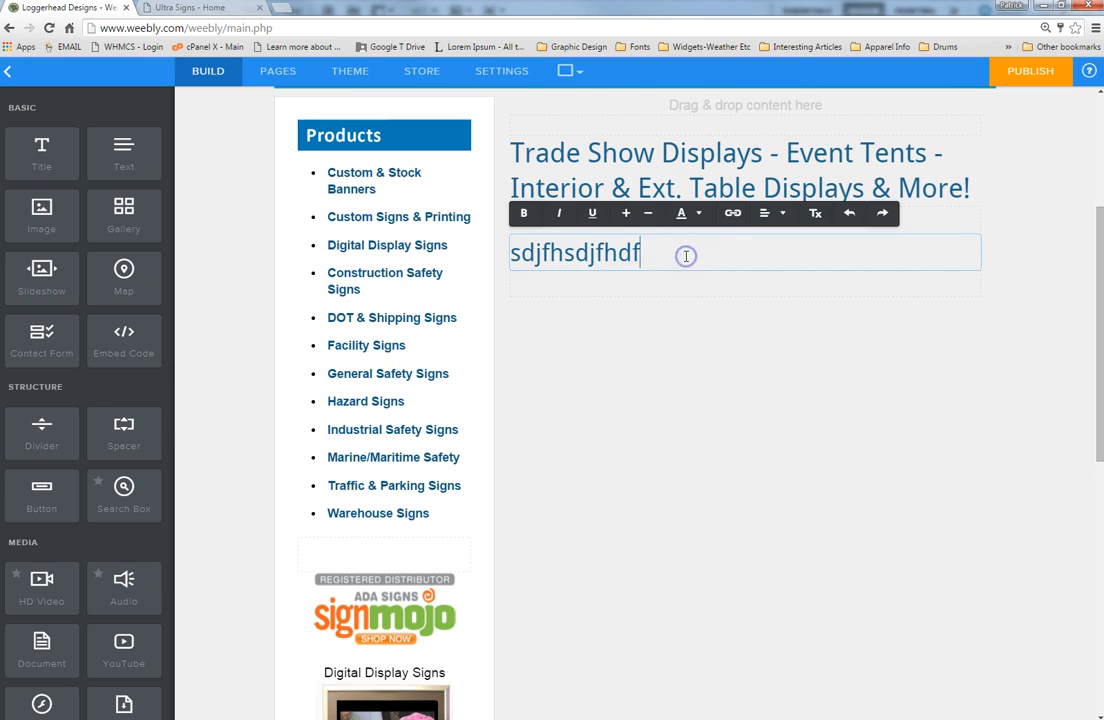
# Step: Recolor the sdjfhsdjfhdf title text with the custom green #6ac919
pyautogui.doubleClick(616, 250)
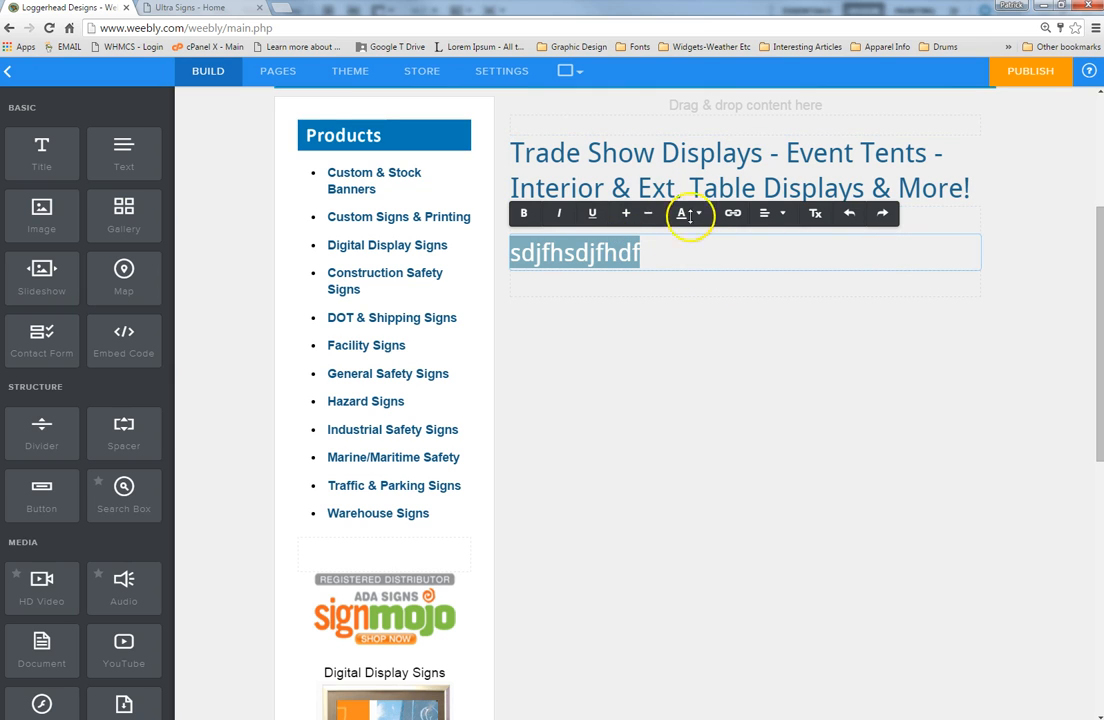
pyautogui.click(688, 213)
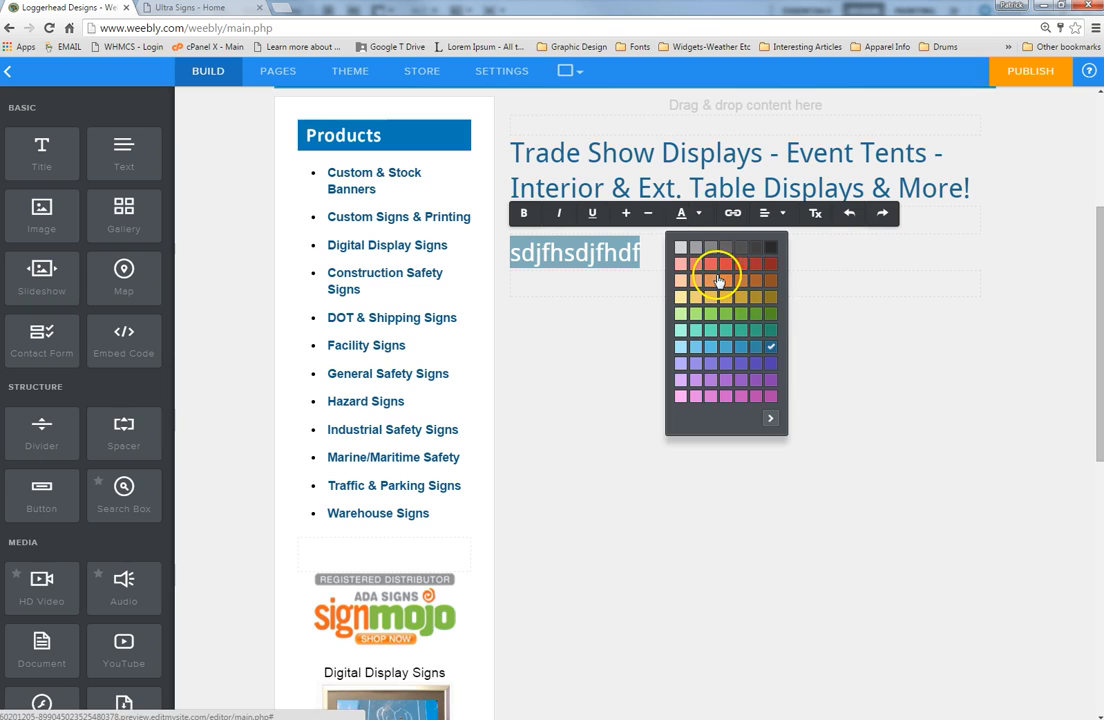
pyautogui.click(766, 422)
pyautogui.click(915, 311)
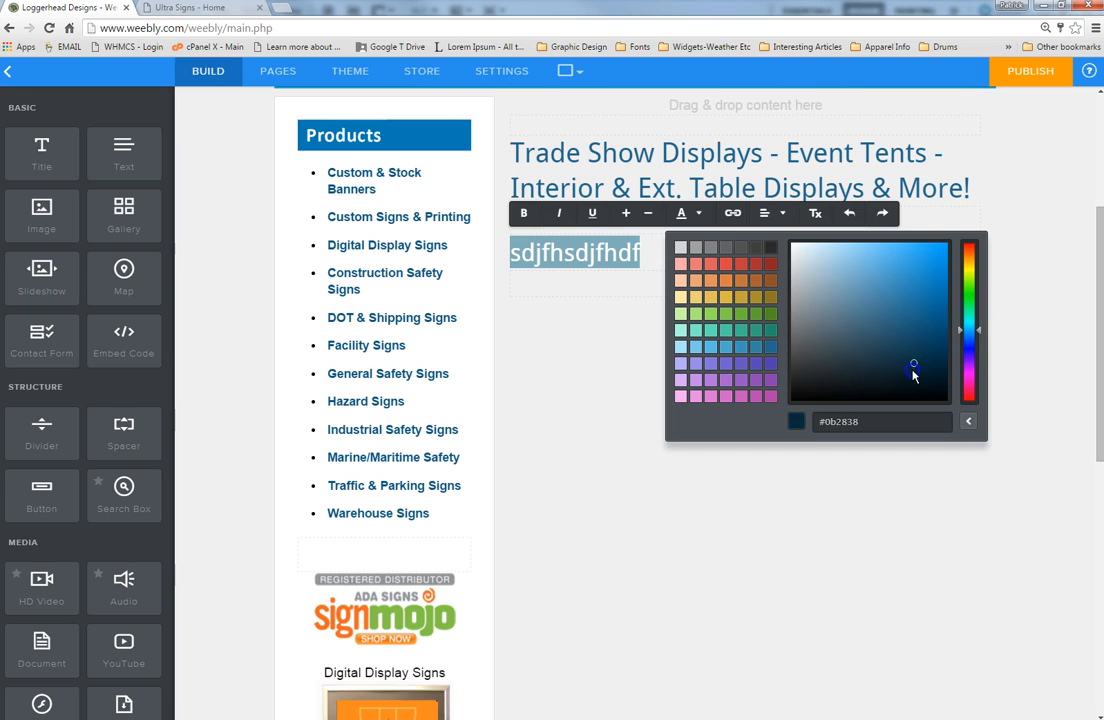
pyautogui.moveTo(969, 328)
pyautogui.mouseDown()
pyautogui.moveTo(969, 288)
pyautogui.moveTo(929, 273)
pyautogui.mouseUp()
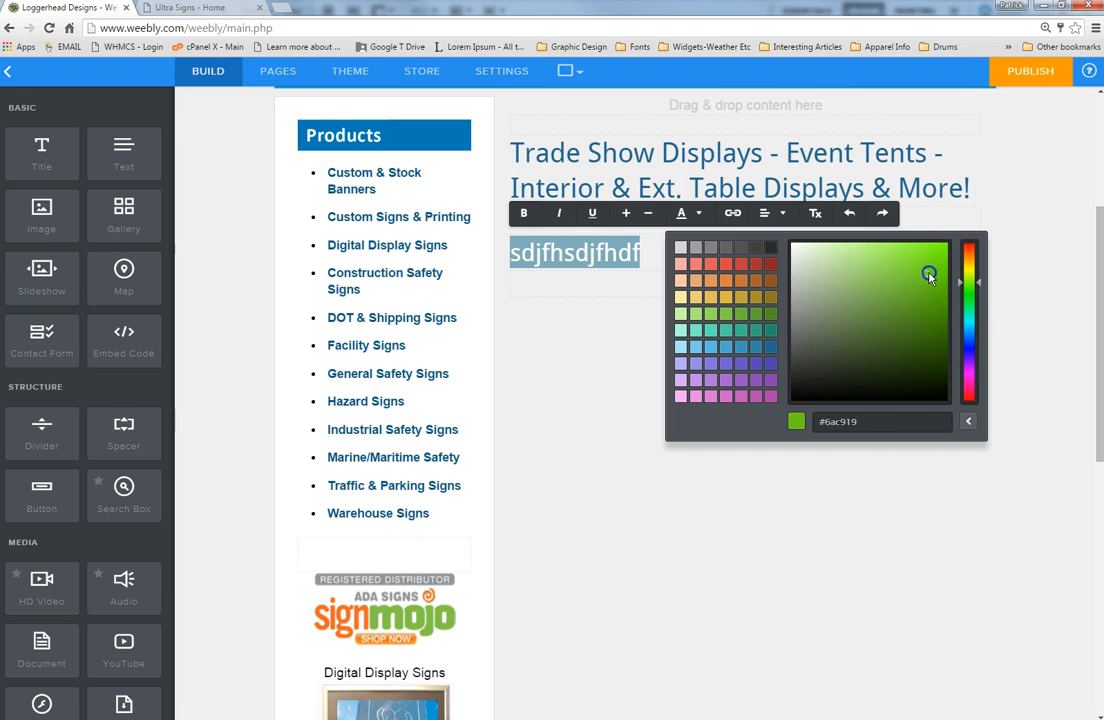
pyautogui.click(636, 350)
pyautogui.click(611, 251)
pyautogui.click(653, 257)
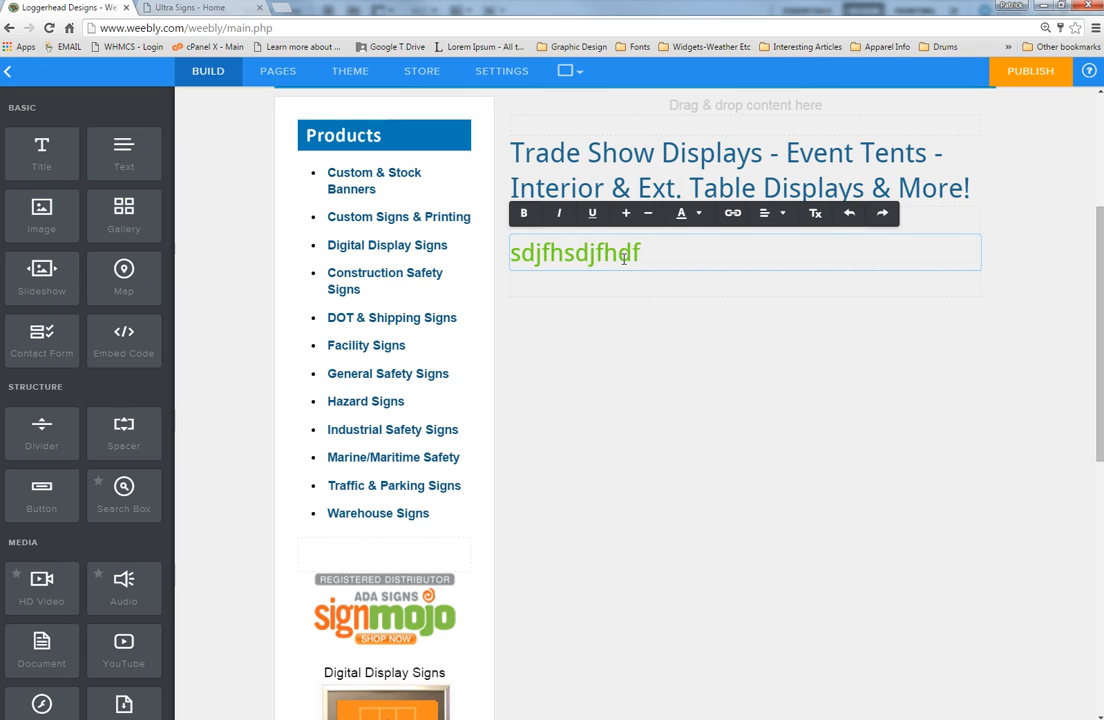
pyautogui.click(628, 255)
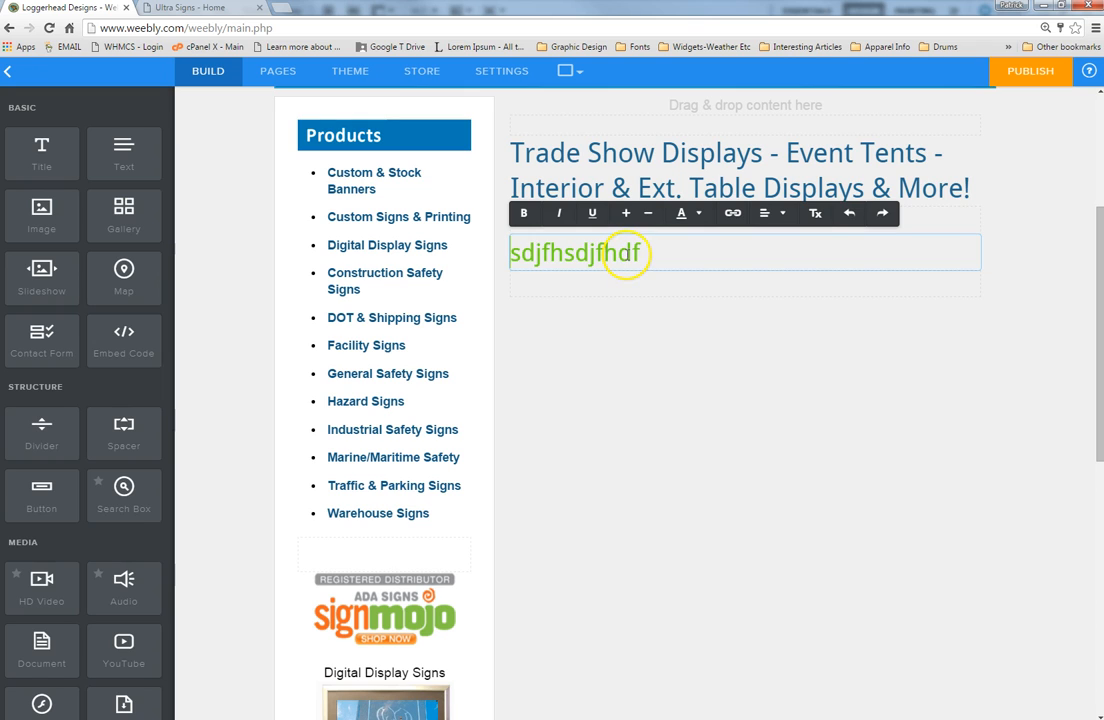
pyautogui.click(656, 255)
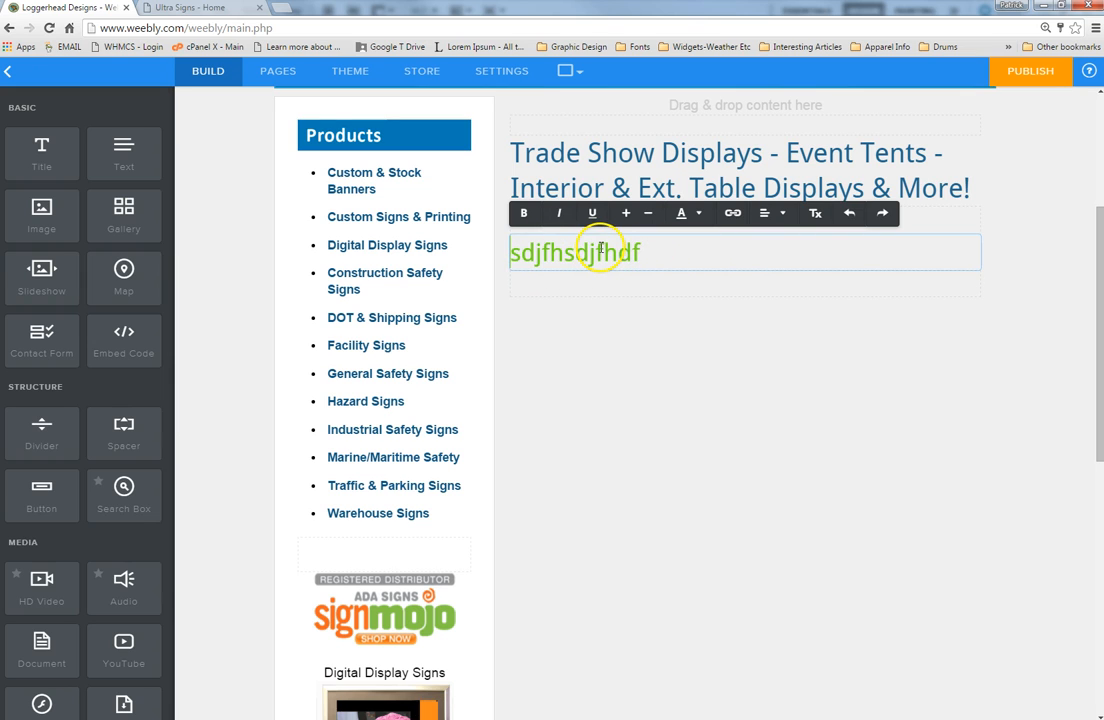
pyautogui.moveTo(648, 255); pyautogui.dragTo(532, 252)
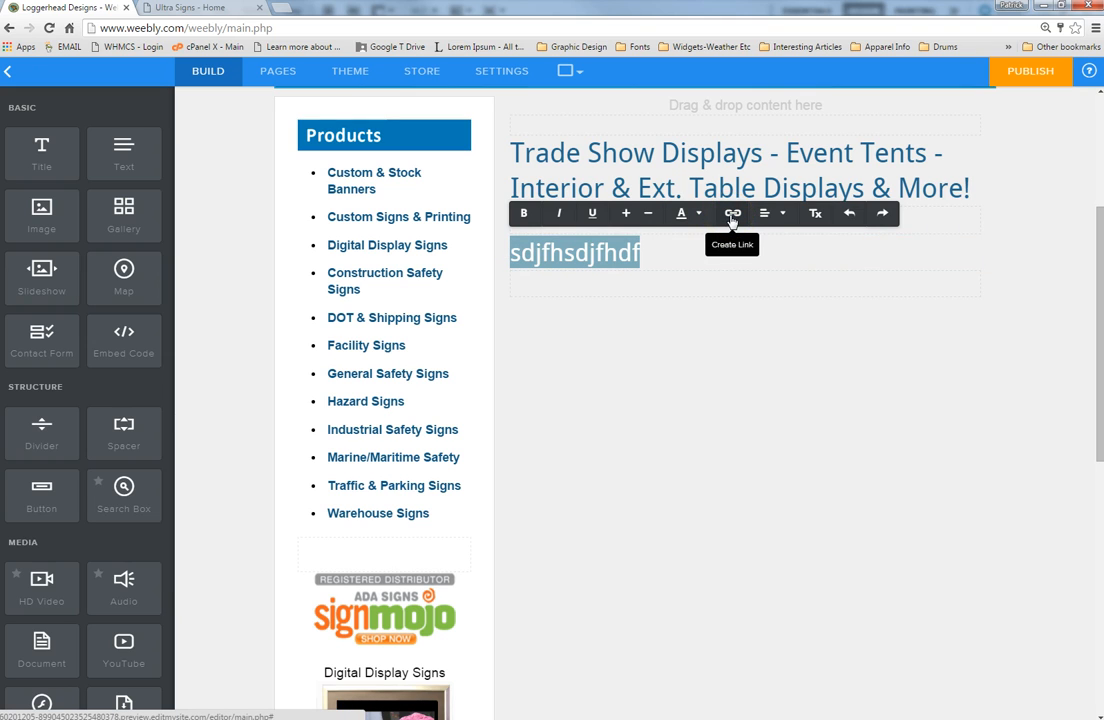
pyautogui.click(732, 214)
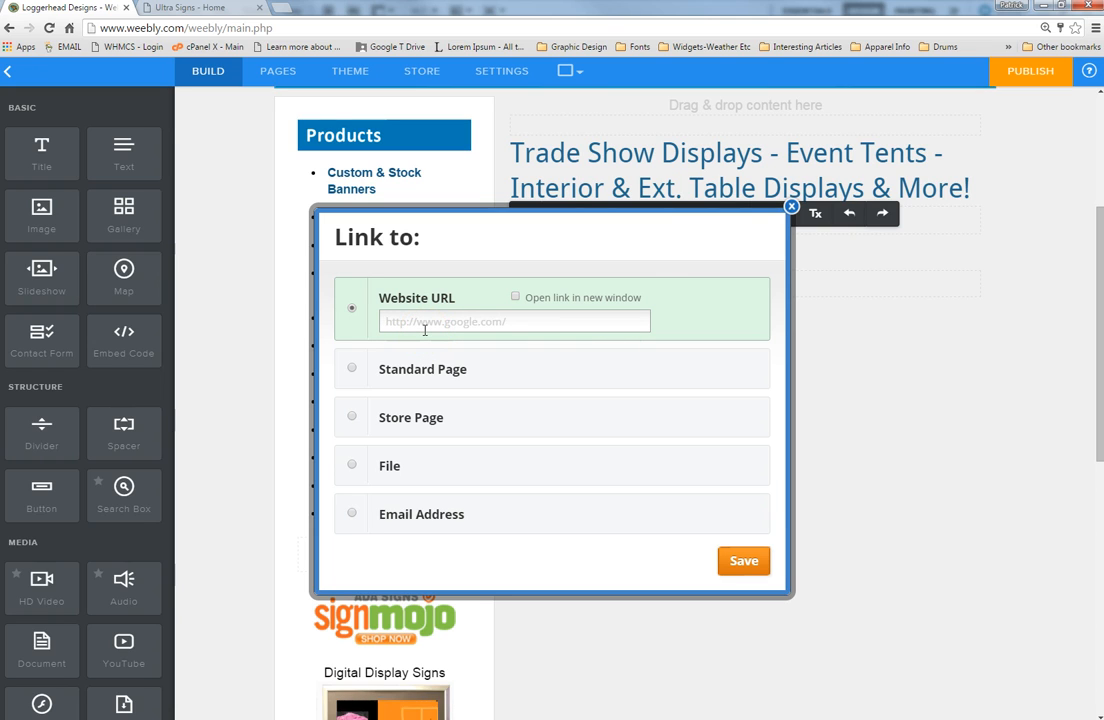
pyautogui.click(414, 324)
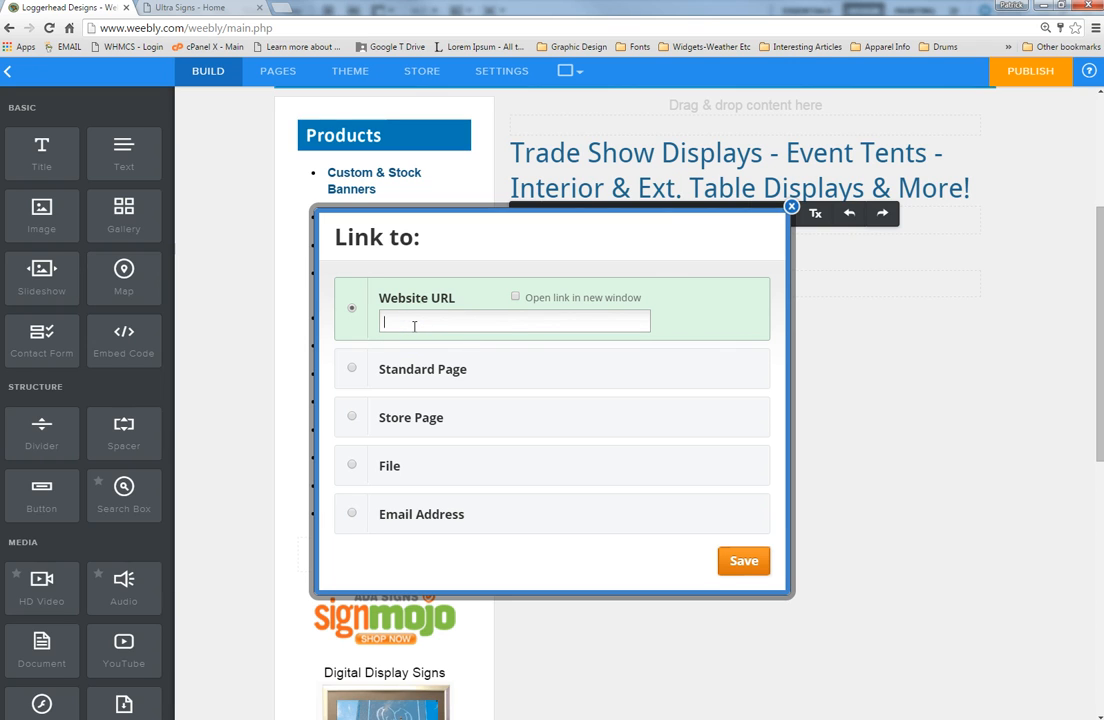
pyautogui.write('www.')
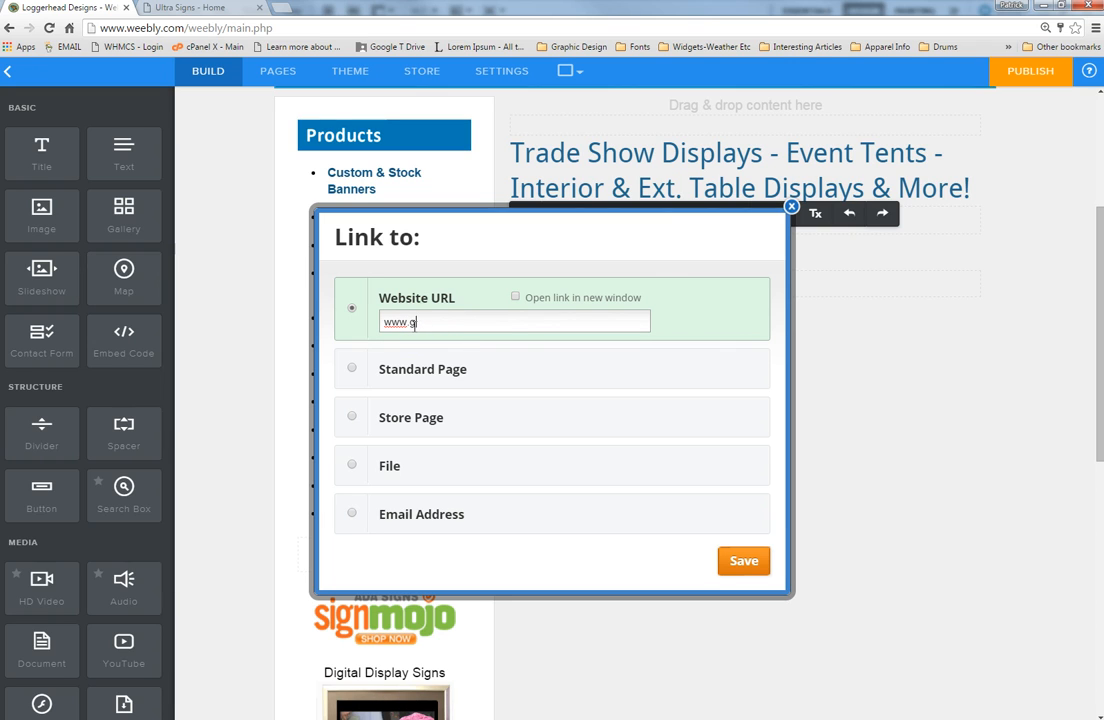
pyautogui.write('google.com')
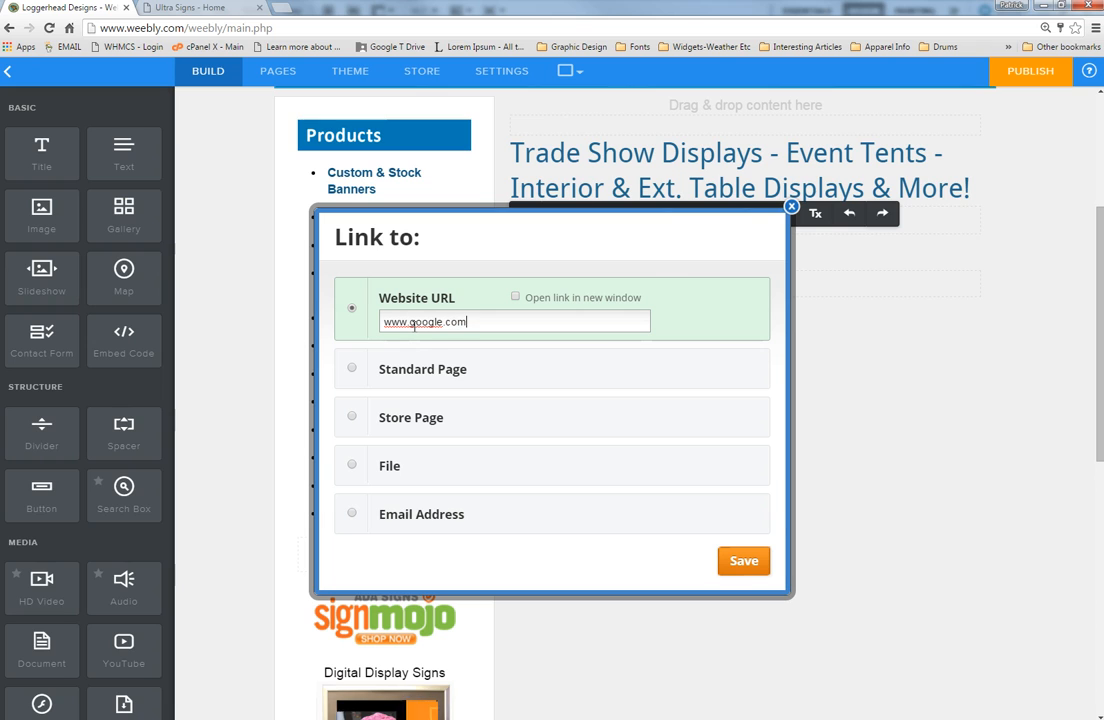
pyautogui.click(515, 298)
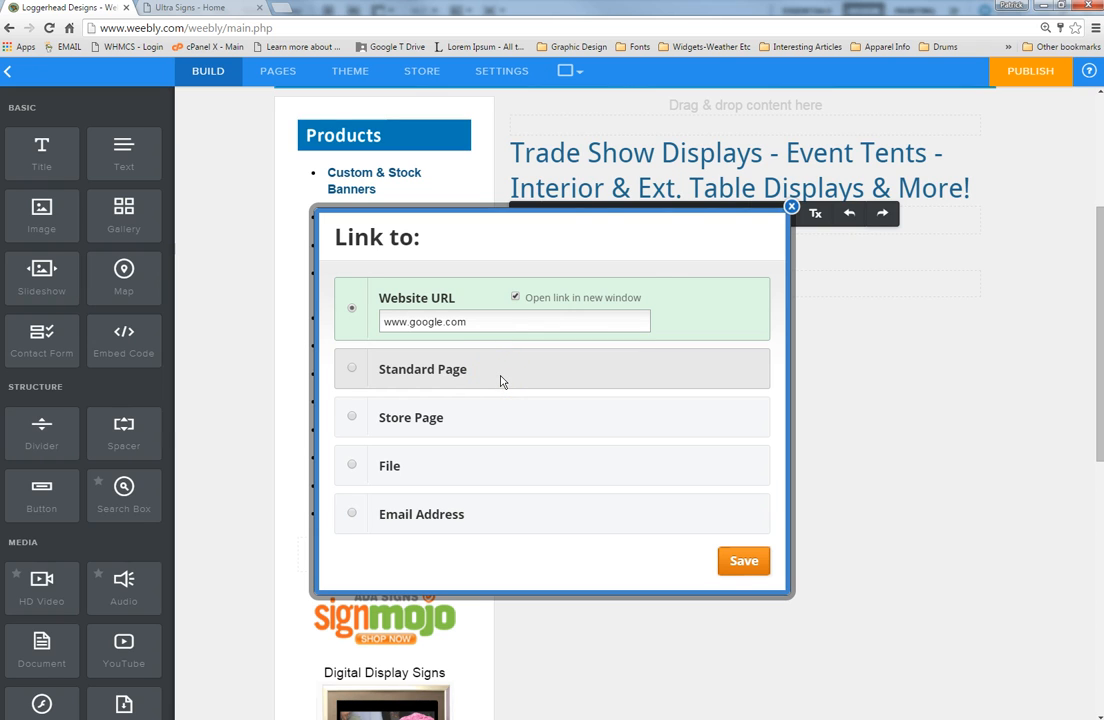
# Step: Switch the title's link target to the standard page Custom Signs & Printing and save the link
pyautogui.click(378, 372)
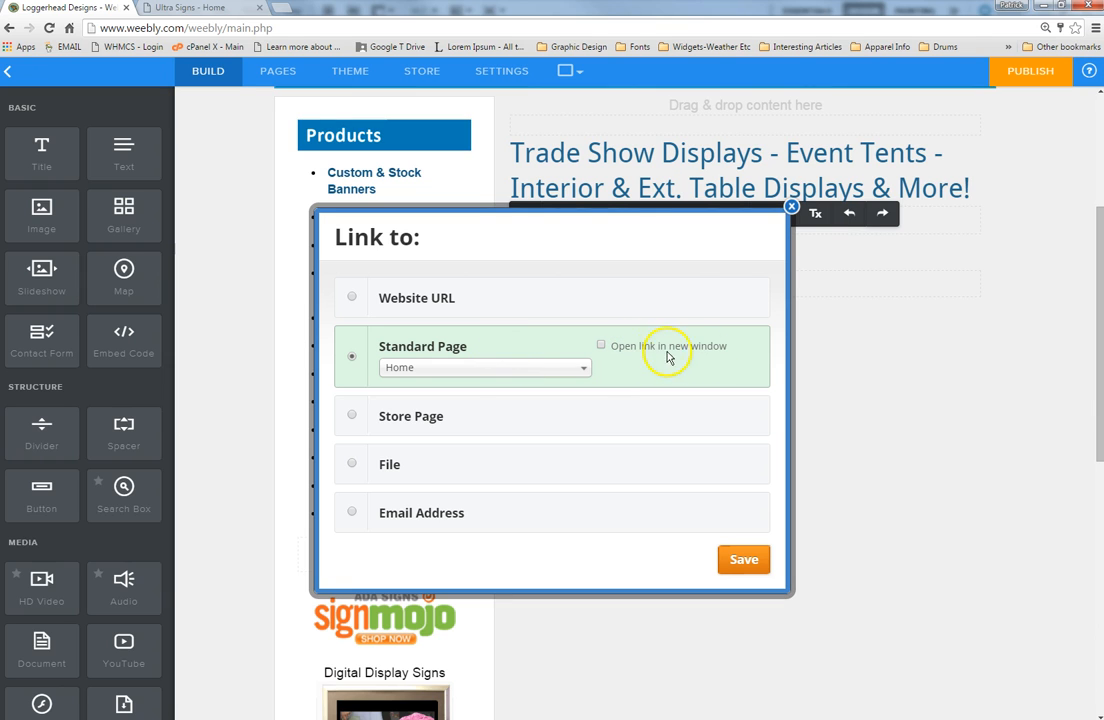
pyautogui.click(585, 372)
pyautogui.moveTo(581, 421); pyautogui.dragTo(505, 451)
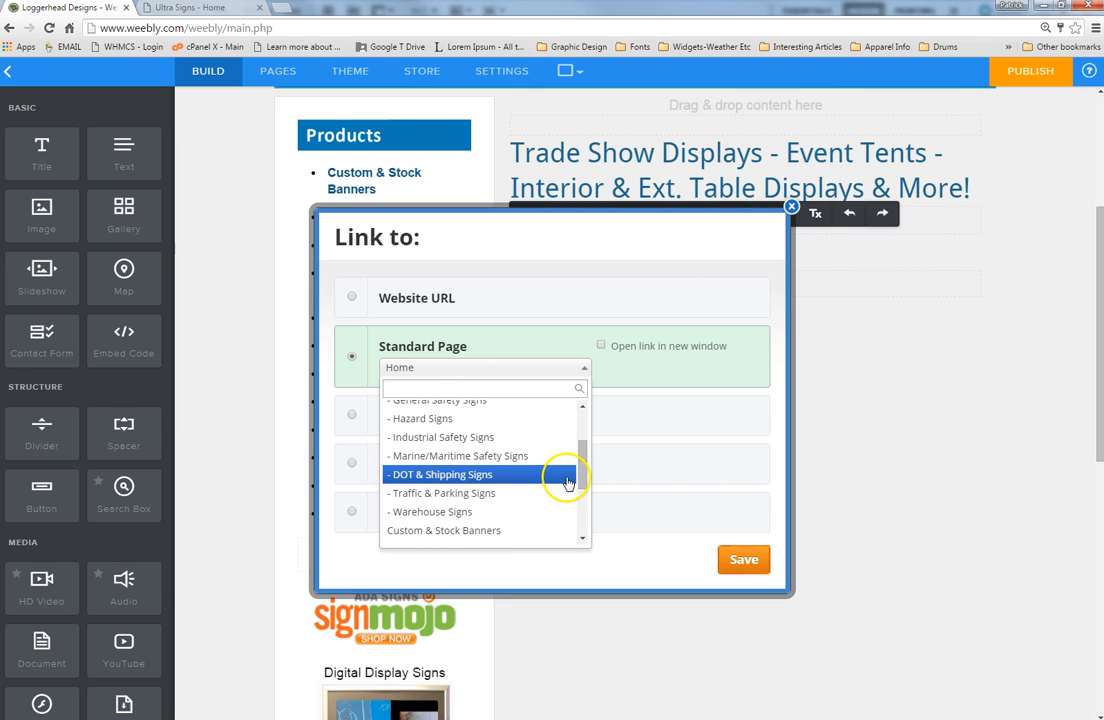
pyautogui.moveTo(583, 475)
pyautogui.mouseDown()
pyautogui.moveTo(584, 439)
pyautogui.moveTo(592, 515)
pyautogui.moveTo(586, 500)
pyautogui.mouseUp()
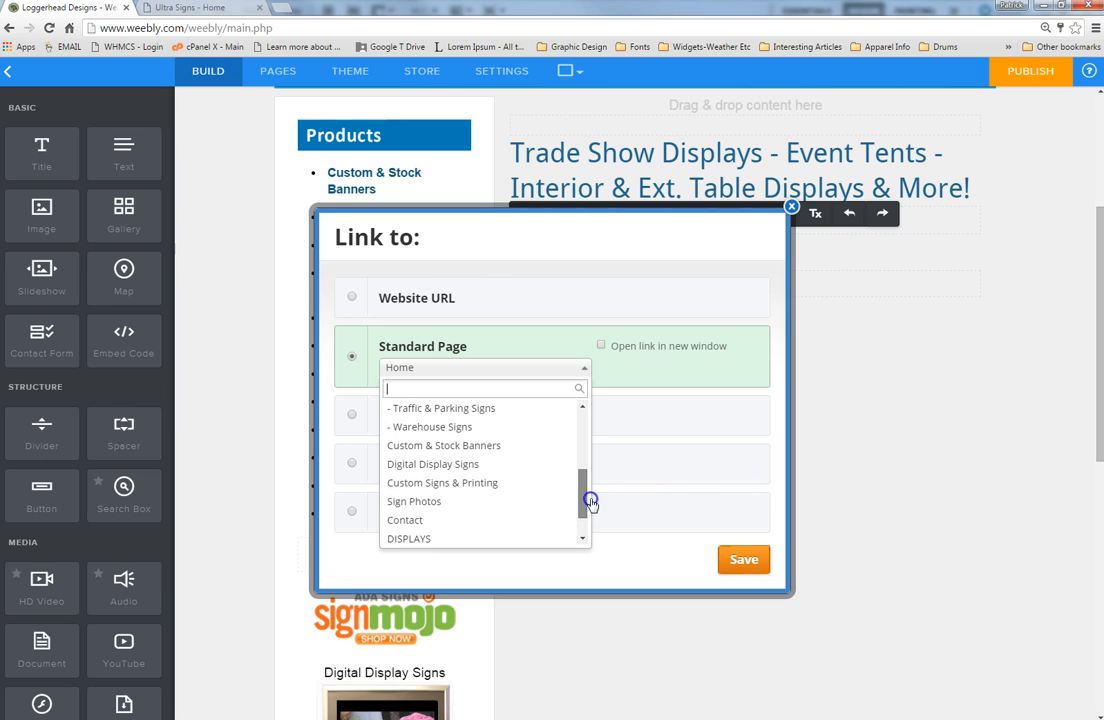
pyautogui.click(481, 487)
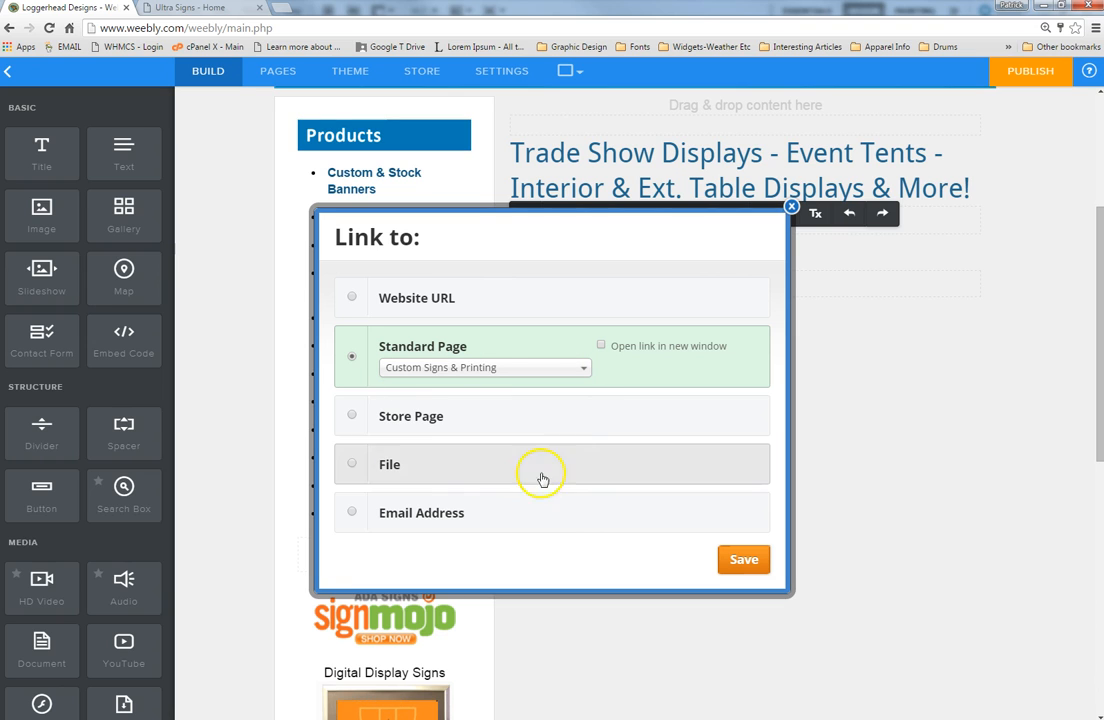
pyautogui.click(744, 566)
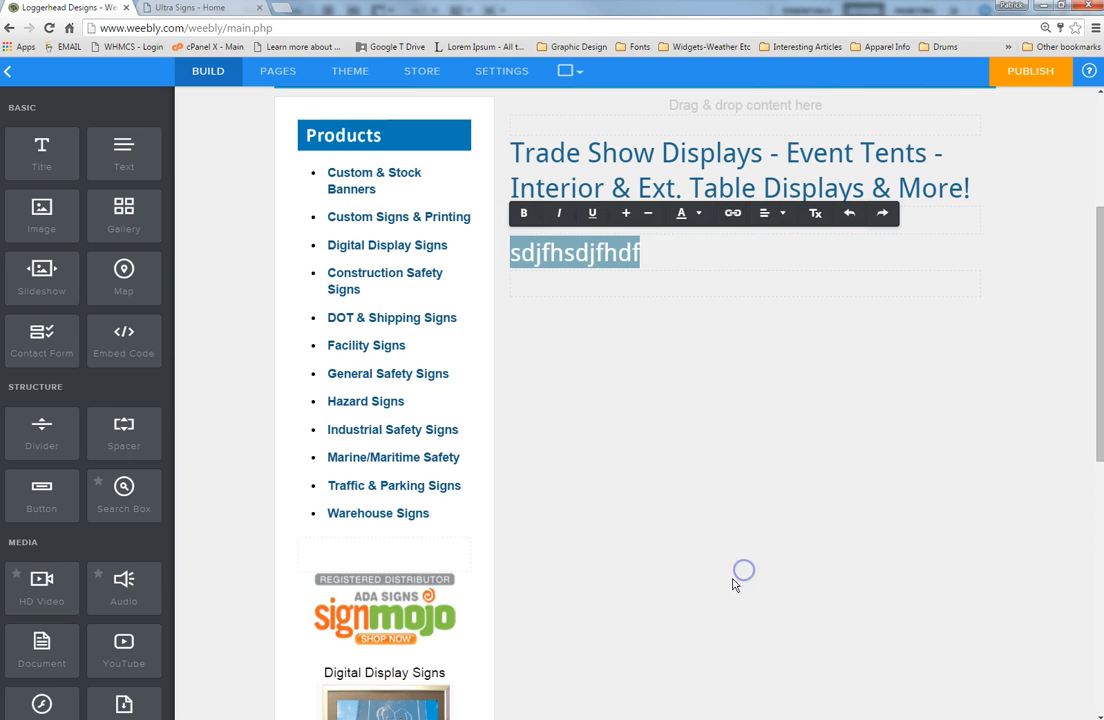
pyautogui.click(712, 250)
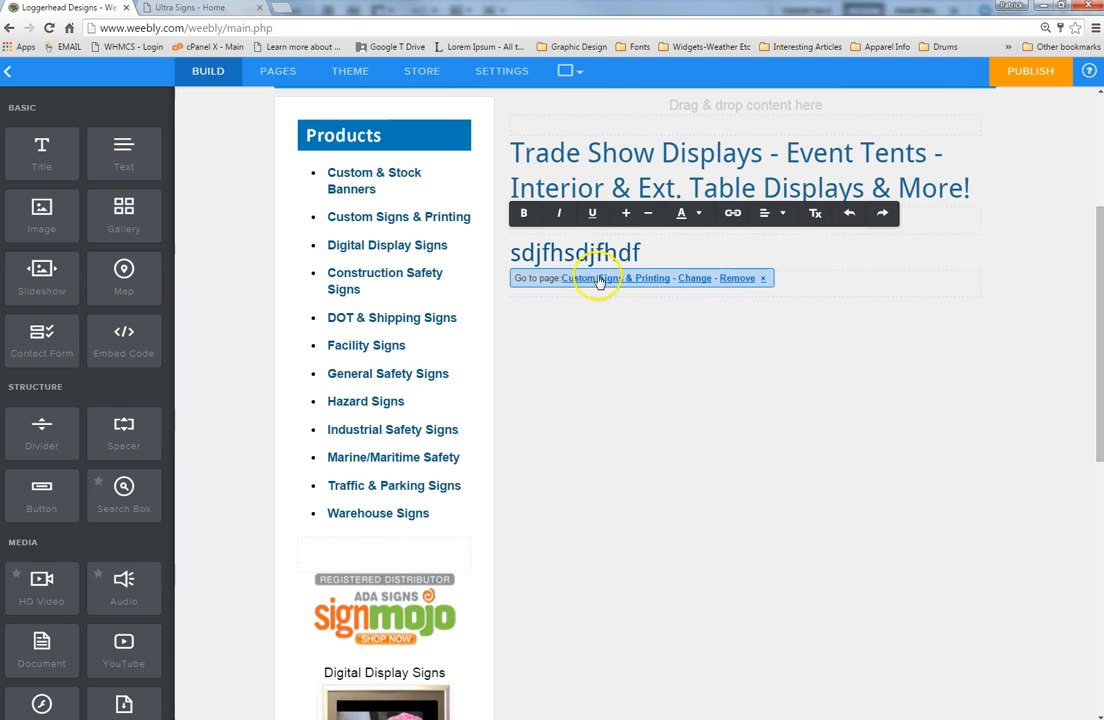
pyautogui.click(674, 362)
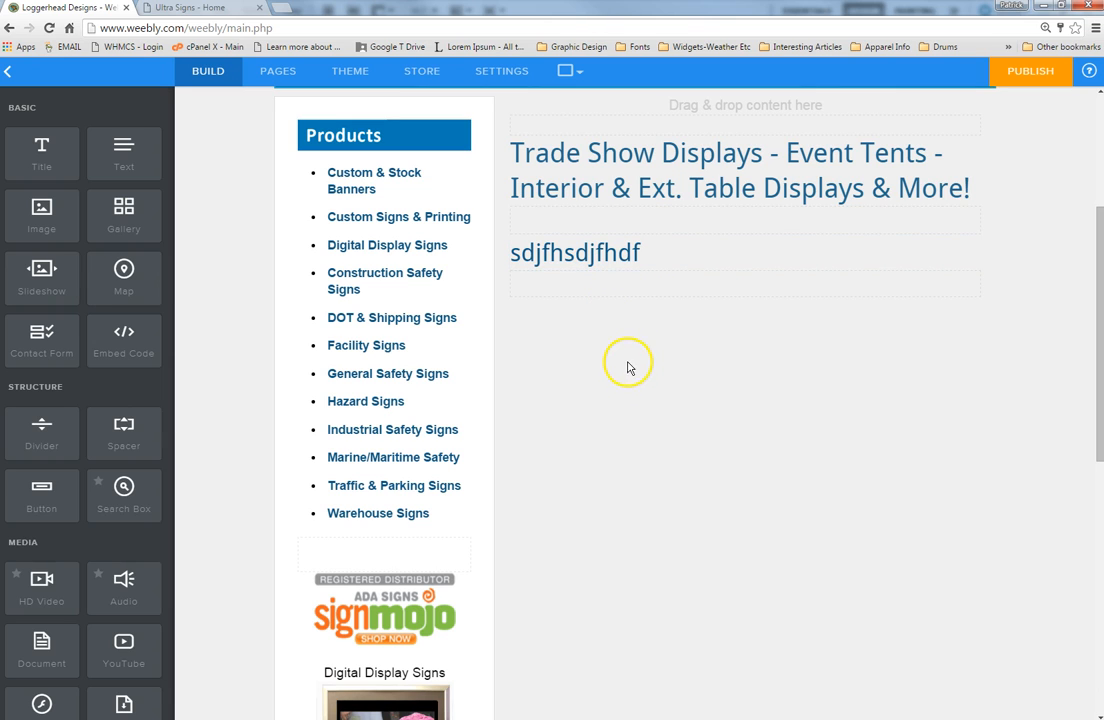
# Step: Remove the Custom Signs & Printing page link from the sdjfhsdjfhdf title text
pyautogui.click(576, 252)
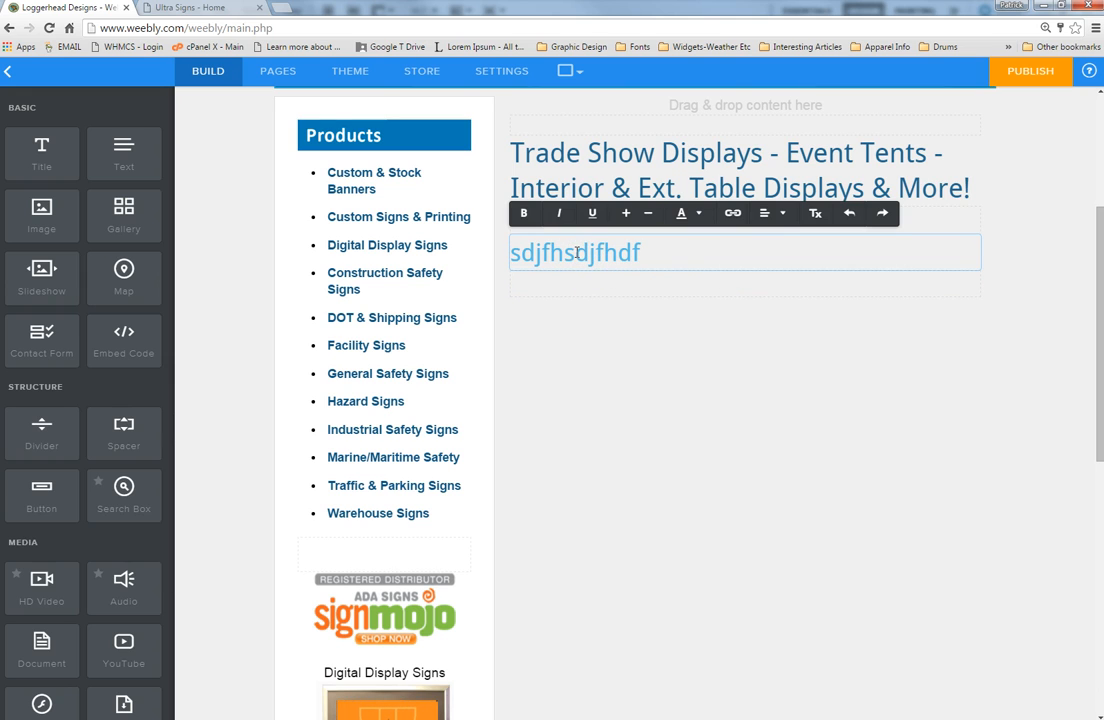
pyautogui.doubleClick(576, 252)
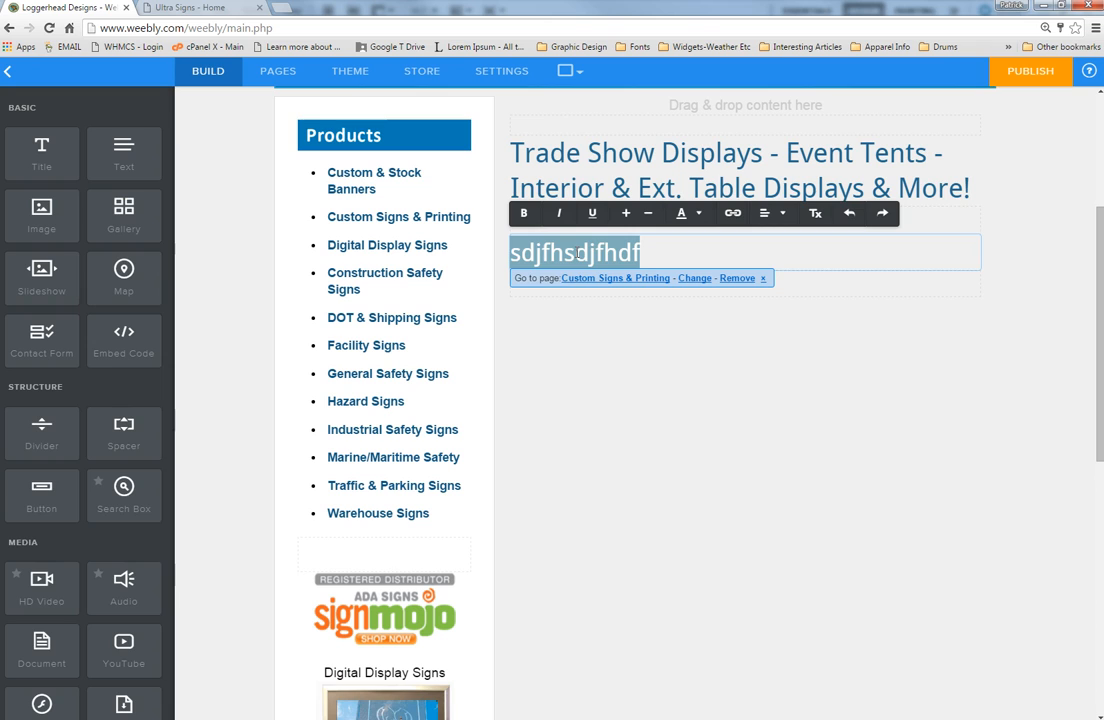
pyautogui.click(737, 282)
pyautogui.click(664, 388)
pyautogui.click(581, 253)
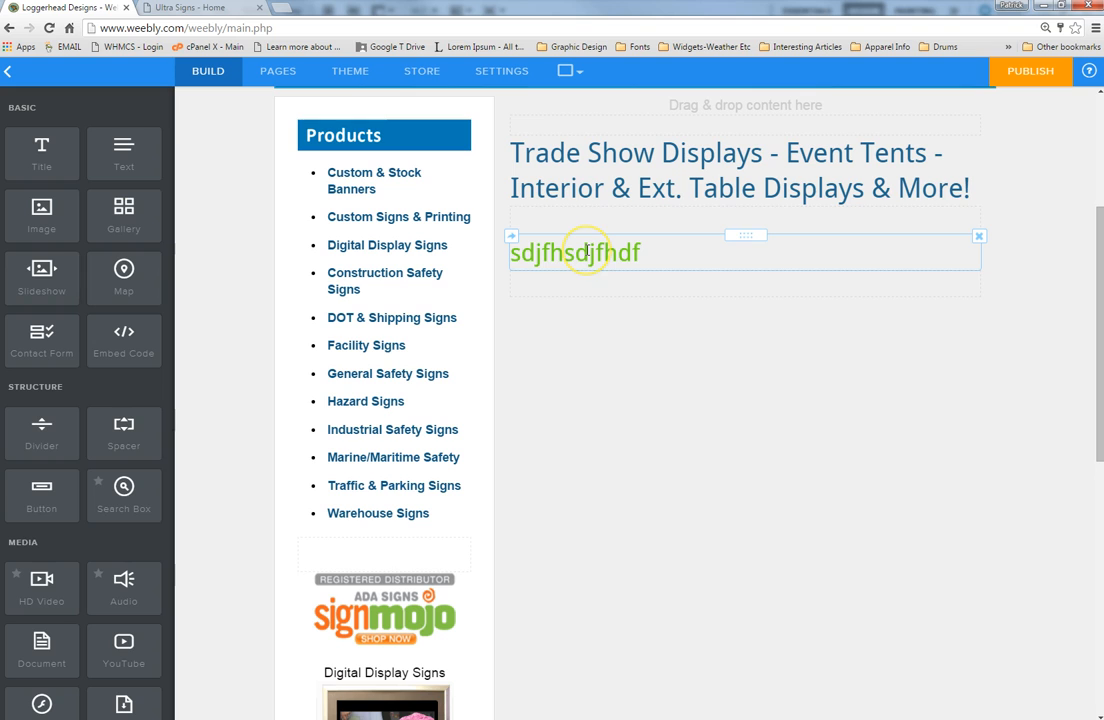
pyautogui.click(587, 253)
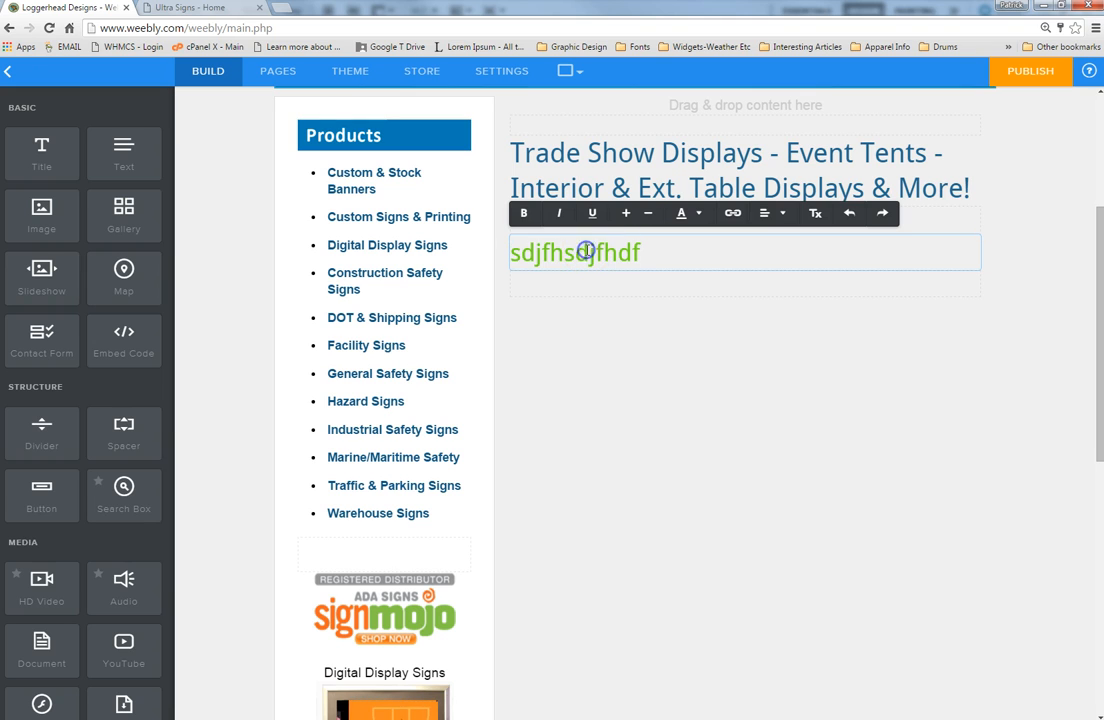
pyautogui.doubleClick(587, 253)
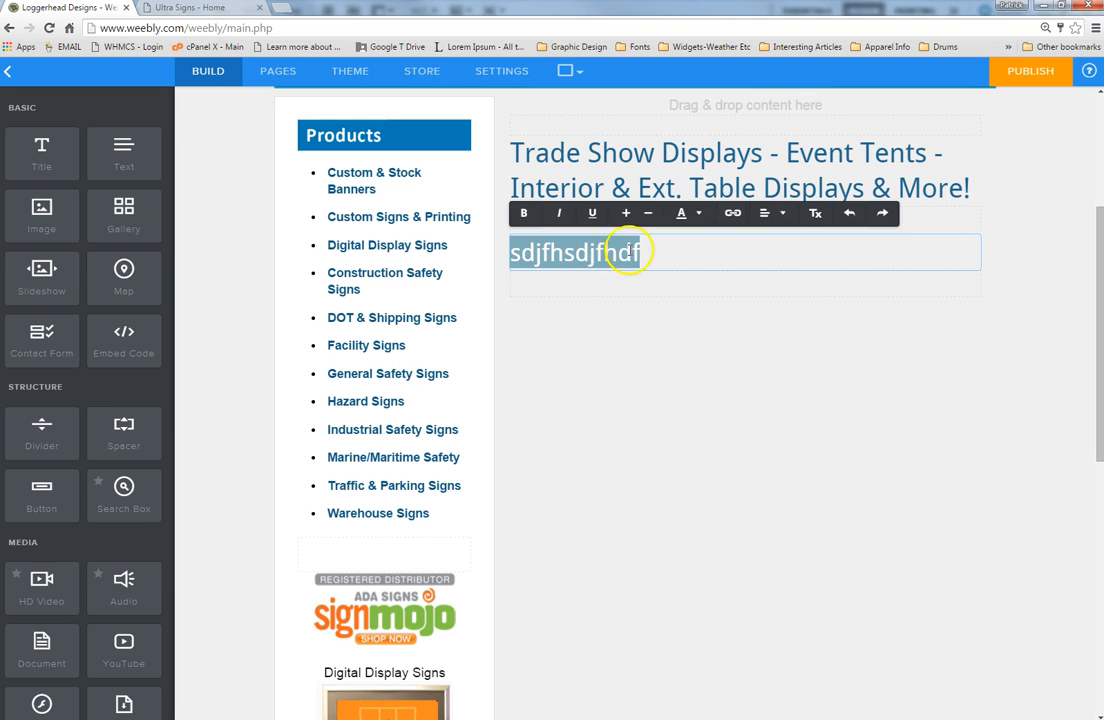
pyautogui.click(733, 213)
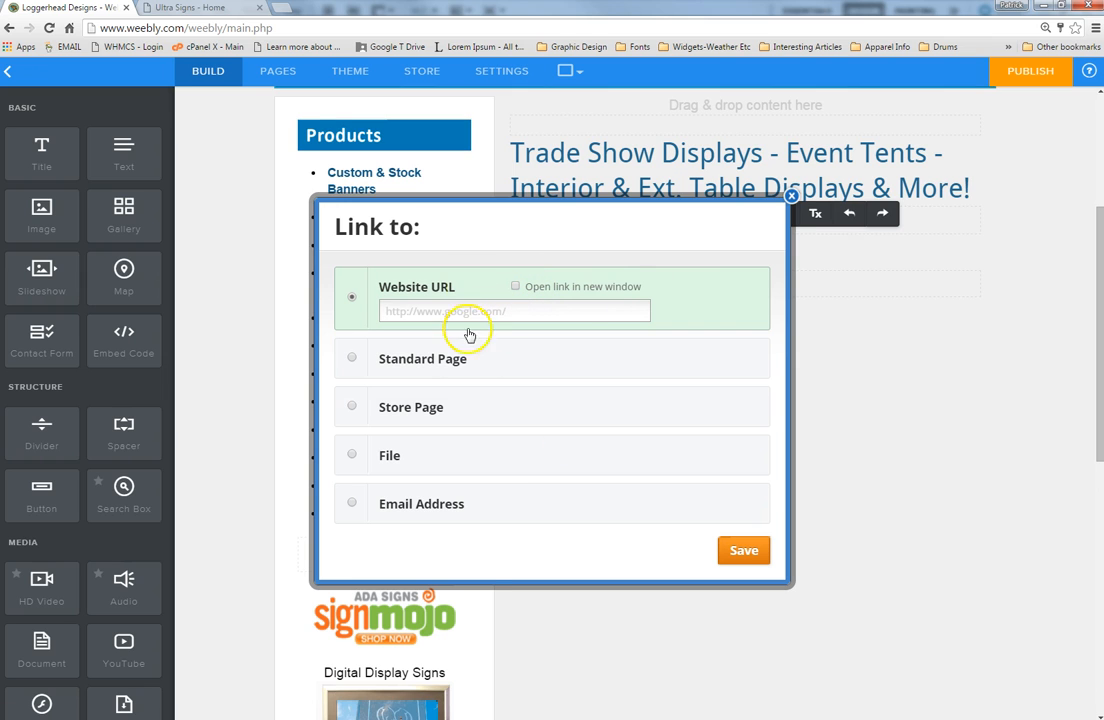
pyautogui.click(791, 200)
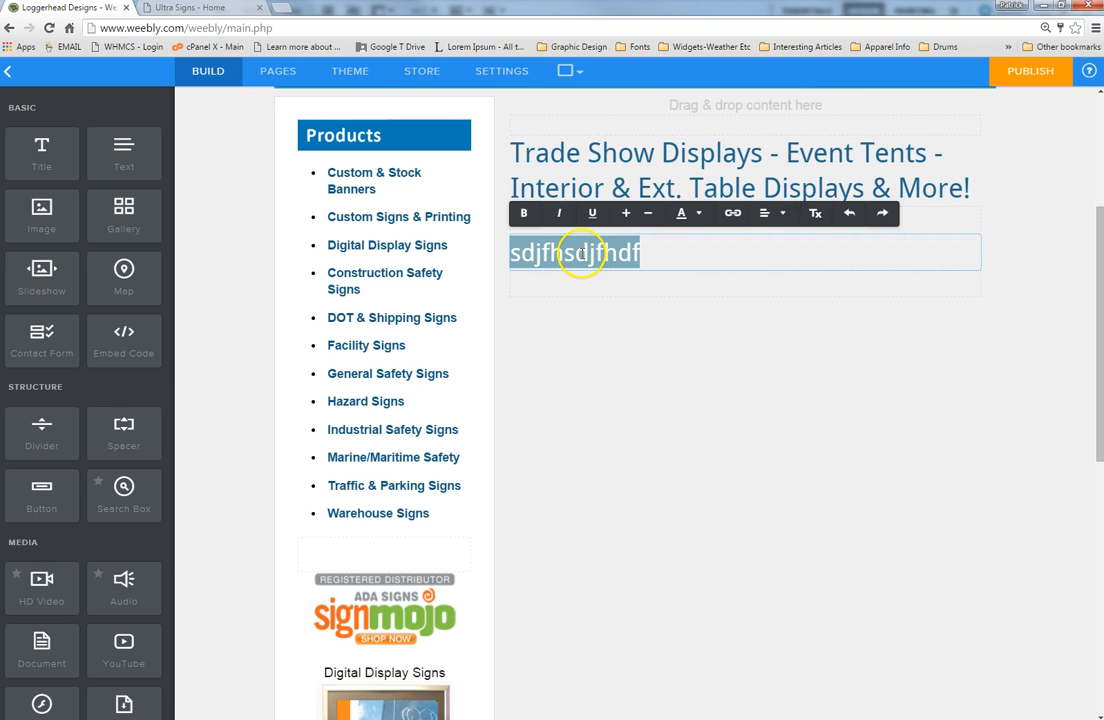
pyautogui.click(1012, 397)
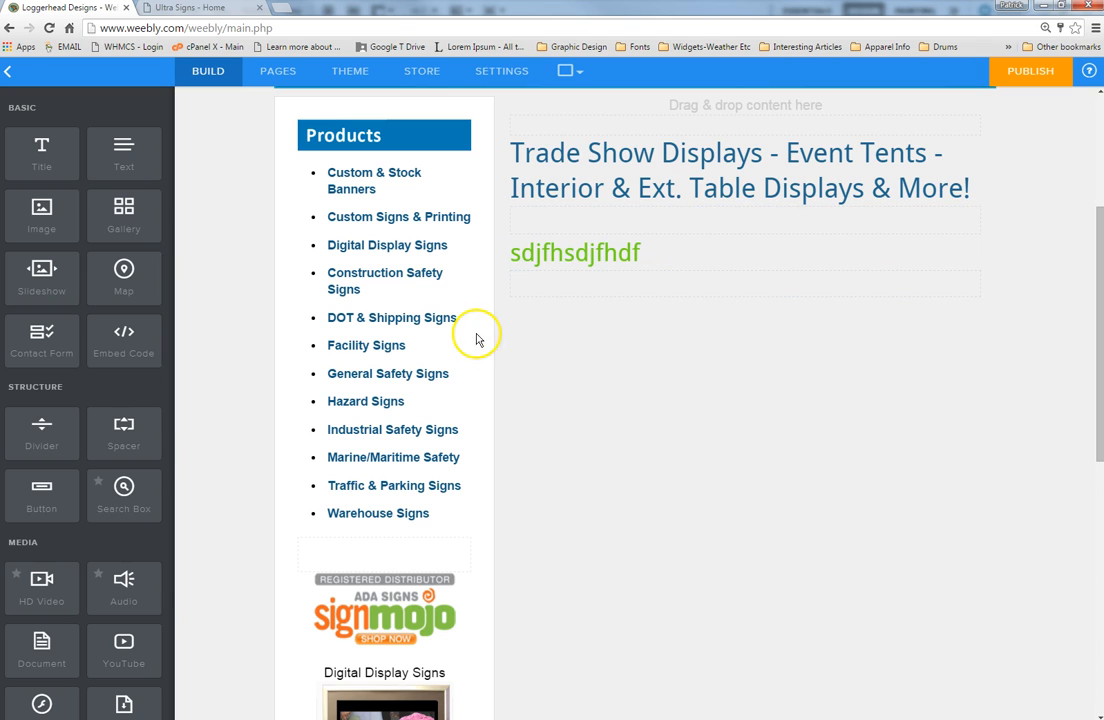
# Step: Add a Text element beneath the spacer under the green title and fill it with the Lorem ipsum placeholder paragraphs
pyautogui.moveTo(118, 150); pyautogui.dragTo(623, 296)
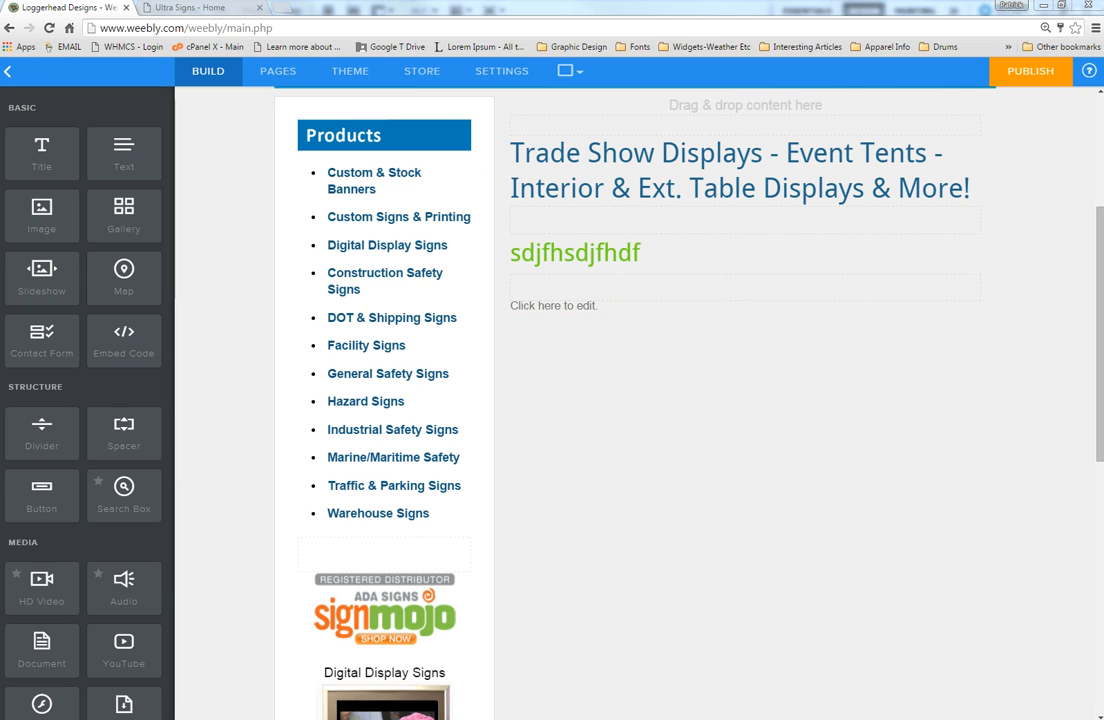
pyautogui.click(649, 309)
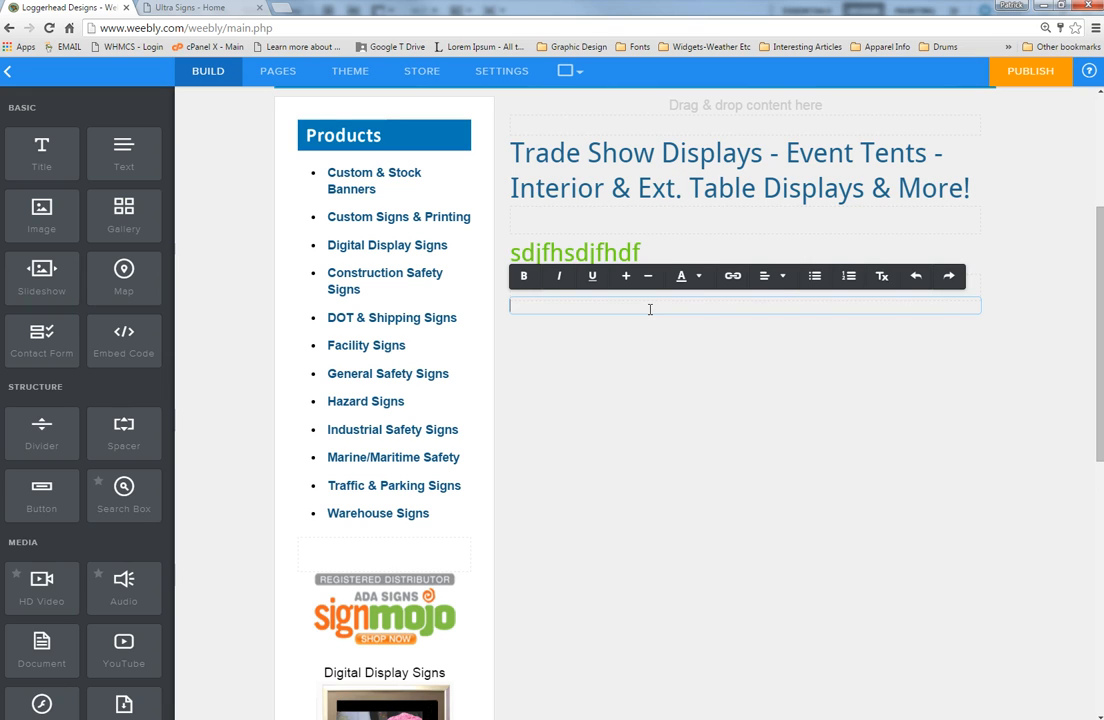
pyautogui.write('Lorem ipsum dolor sit amet, consectetur adipiscing elit. Aliquam imperdiet, ante quis hendrerit accumsan, ex elit consequat elit, tempus accumsan sapien lectus in enim. Sed purus dolor, semper nec erat vitae, congue porttitor orci. Donec euismod ornare leo id rutrum. Integer vel turpis ac lectus condimentum vehicula porta ut libero. Pellentesque sapien ligula, gravida id porttitor nec, pulvinar ut sem. Suspendisse pretium urna erat, non dignissim ex blandit vel. Phasellus cursus lectus mauris, suscipit dignissim libero rutrum vitae. In vel dolor non arcu ultrices sagittis. Proin augue lacus, feugiat vitae purus eget, viverra tempor lacus. Curabitur massa diam, mattis nec bibendum fringilla, lobortis eget lacus. Aliquam sapien turpis, aliquet nec malesuada at, placerat id ex. Morbi sit amet est mauris. Curabitur i')
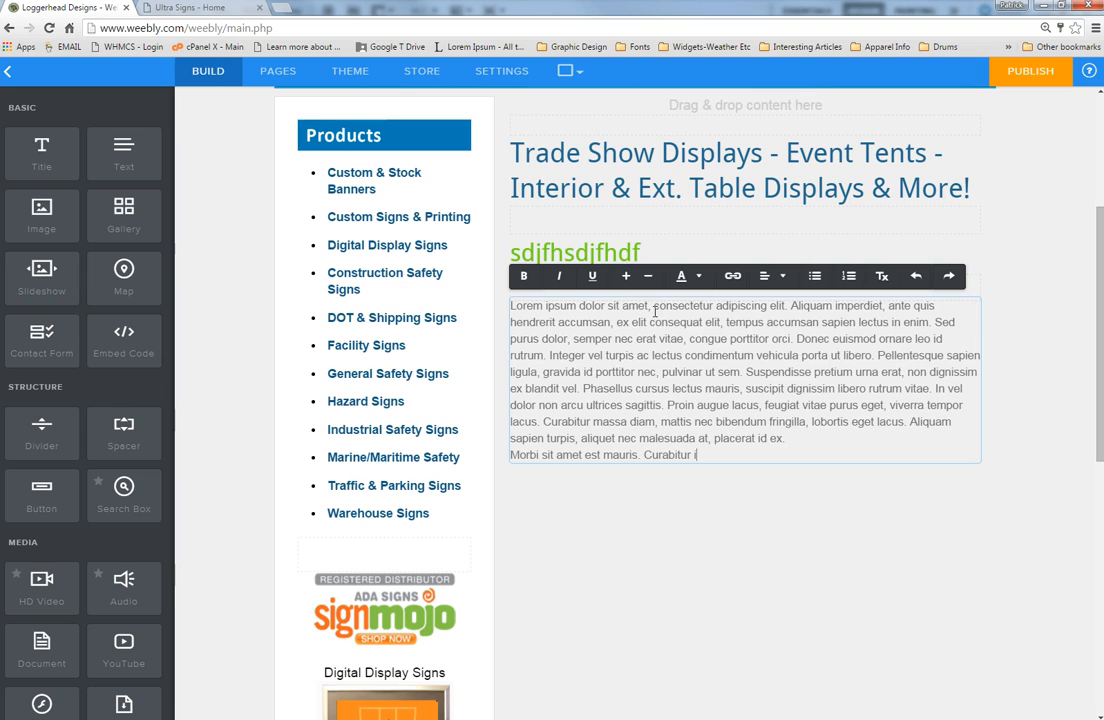
pyautogui.rightClick(655, 311)
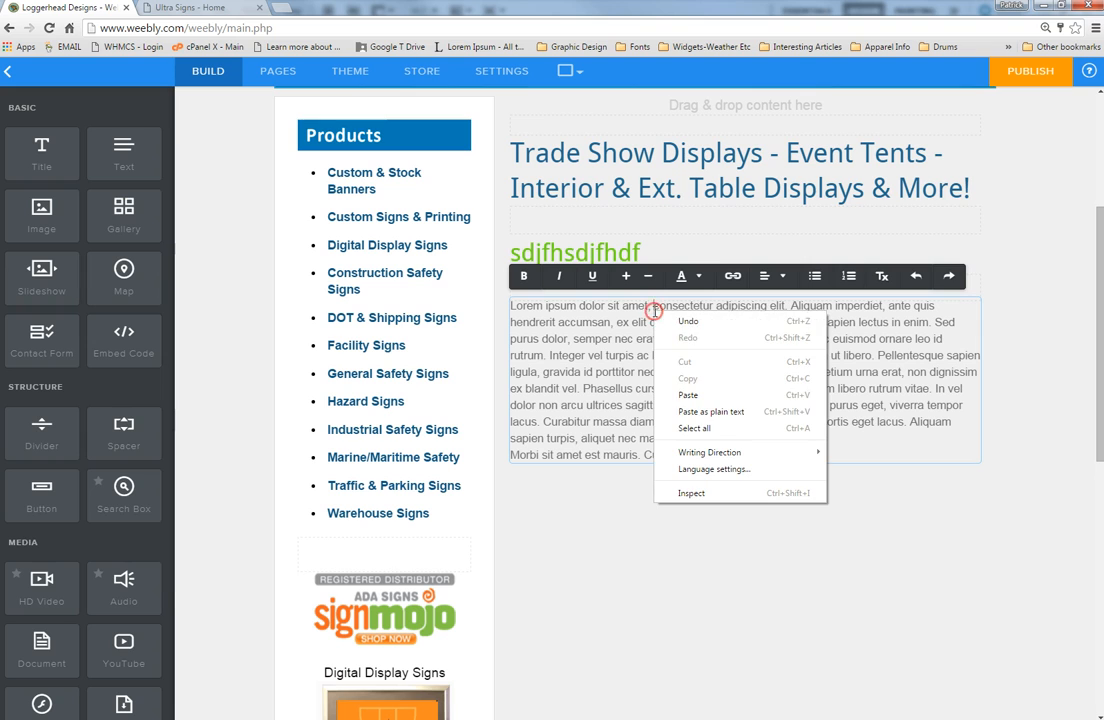
pyautogui.click(943, 453)
pyautogui.click(779, 502)
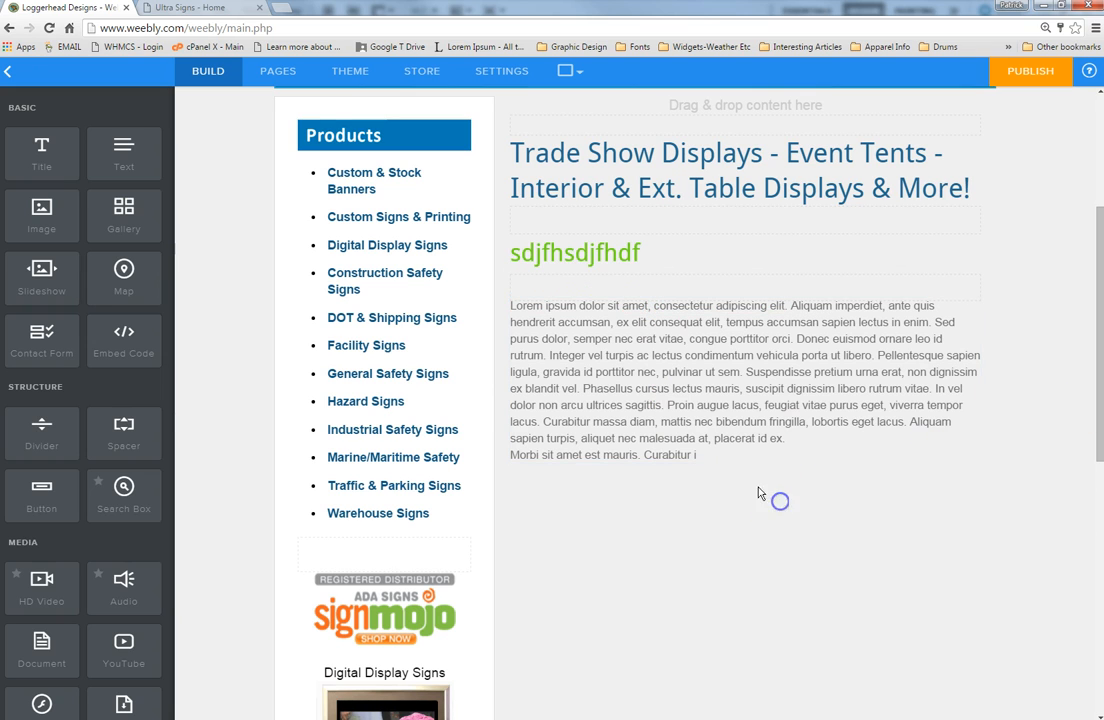
# Step: Justify the entire Lorem ipsum text below the green title and try Remove Formatting on it
pyautogui.tripleClick(720, 410)
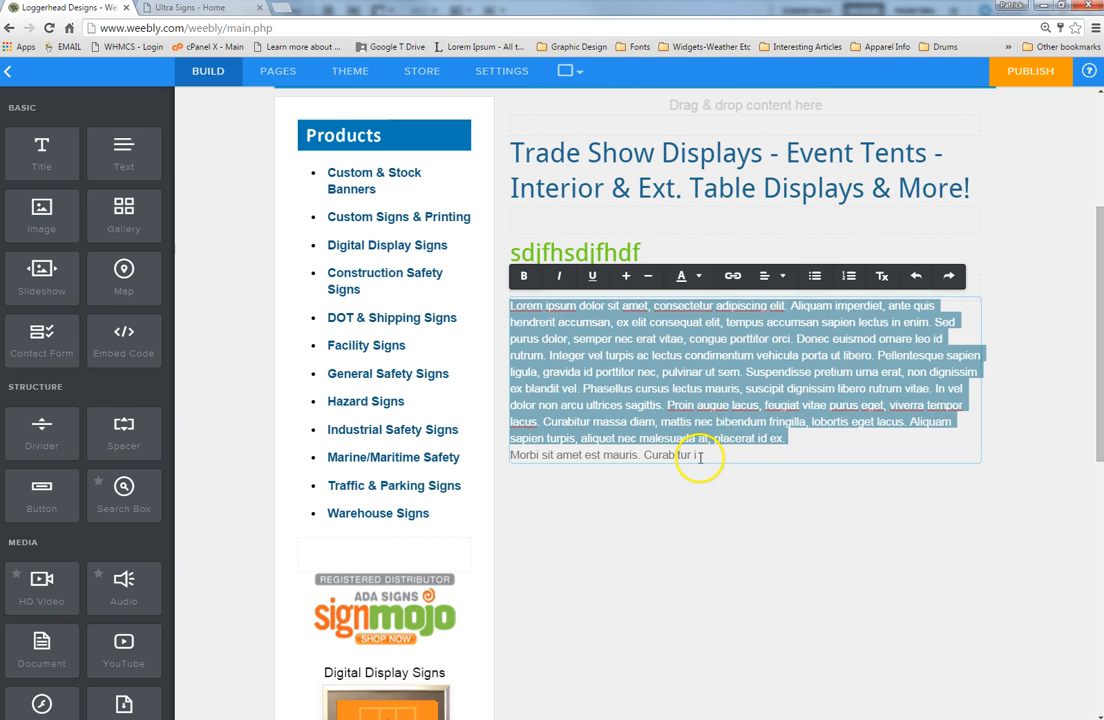
pyautogui.click(700, 457)
pyautogui.moveTo(710, 456); pyautogui.dragTo(474, 293)
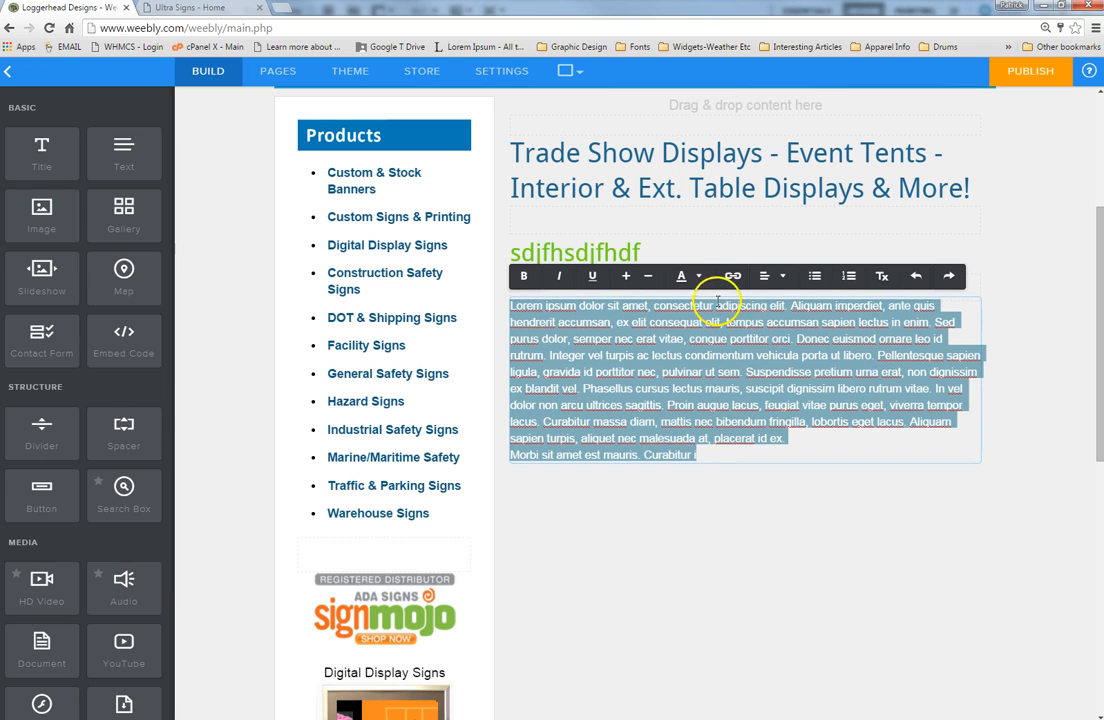
pyautogui.click(770, 276)
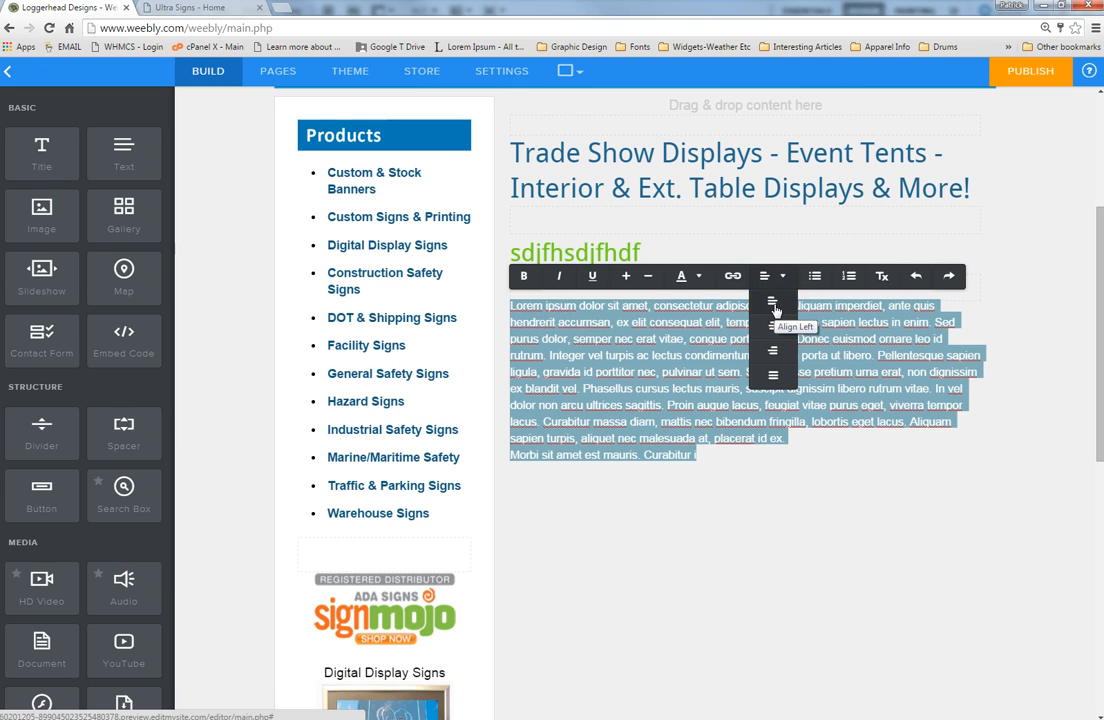
pyautogui.click(775, 376)
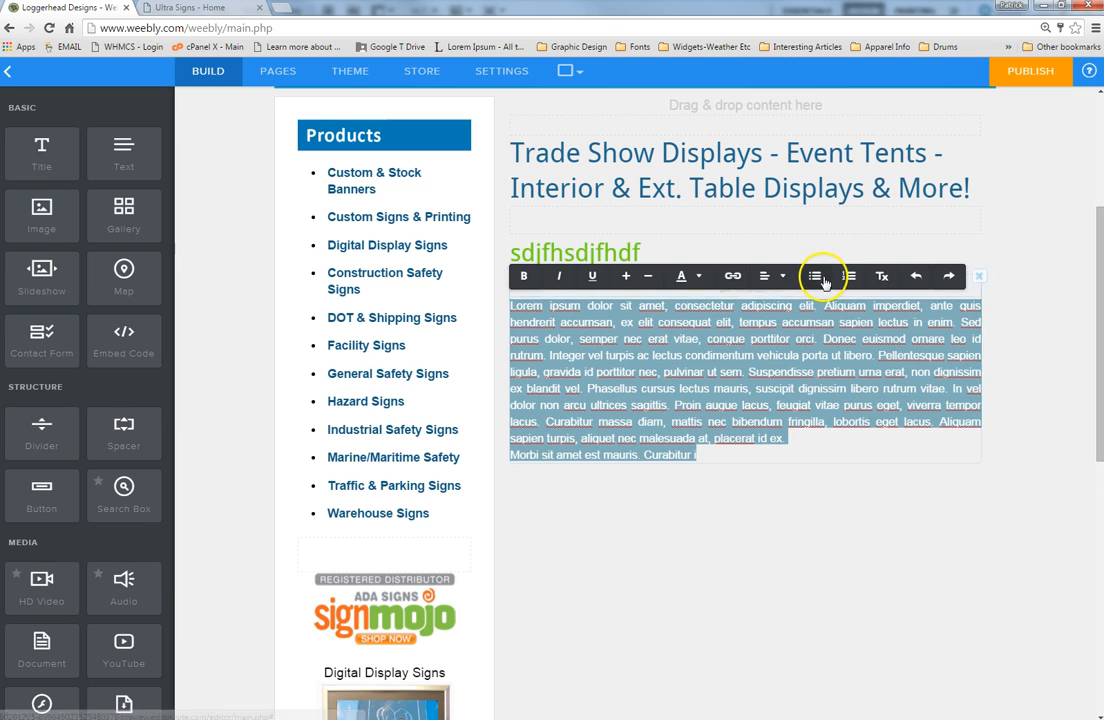
pyautogui.click(880, 277)
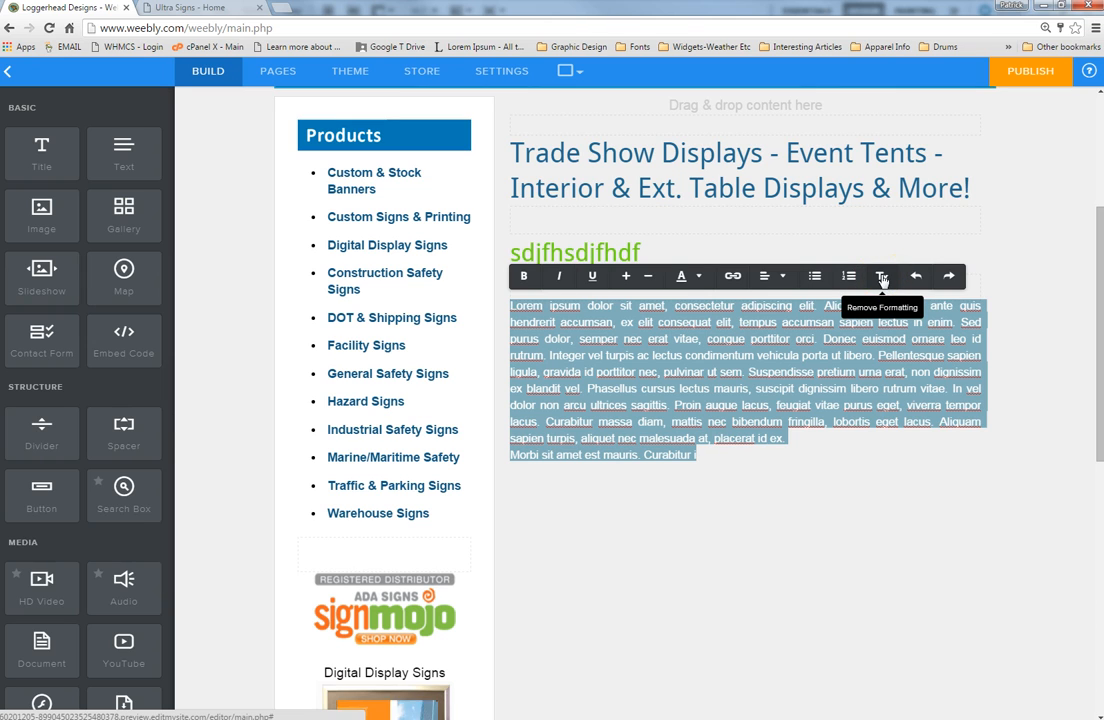
pyautogui.click(917, 442)
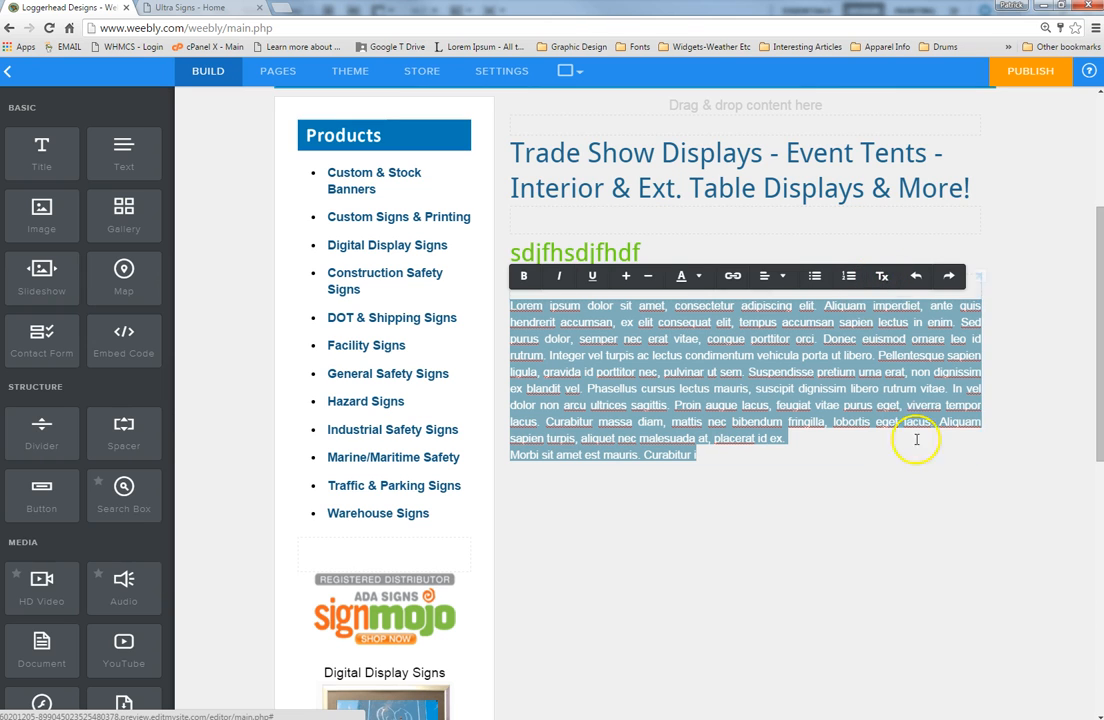
pyautogui.click(870, 345)
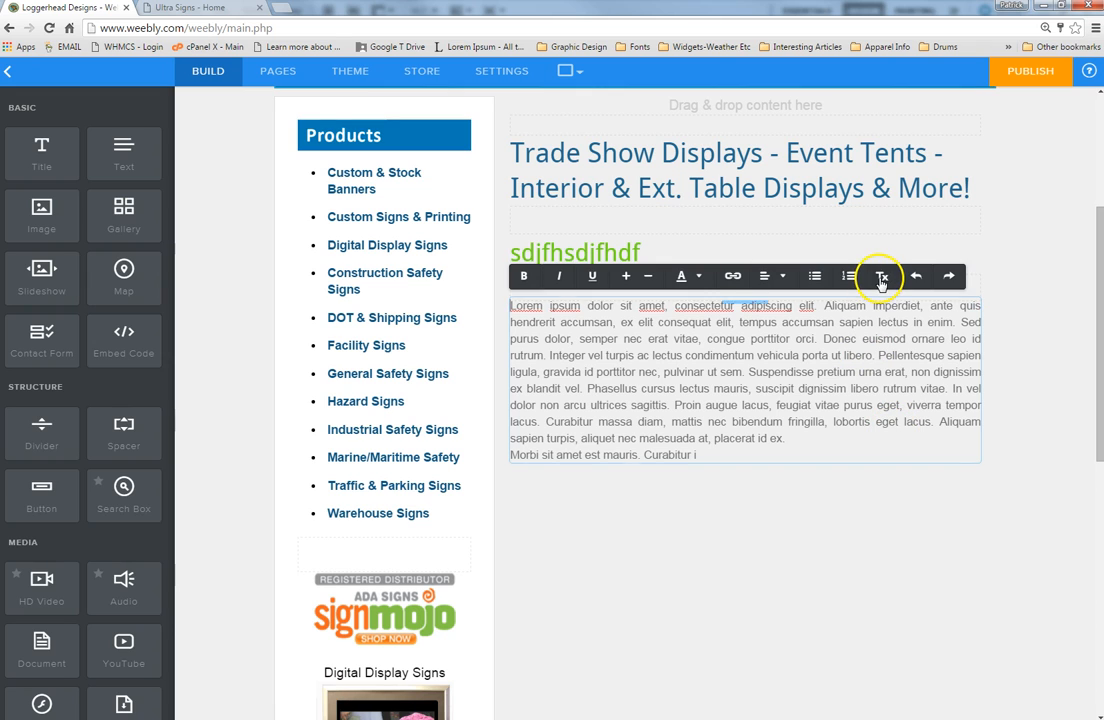
pyautogui.click(959, 522)
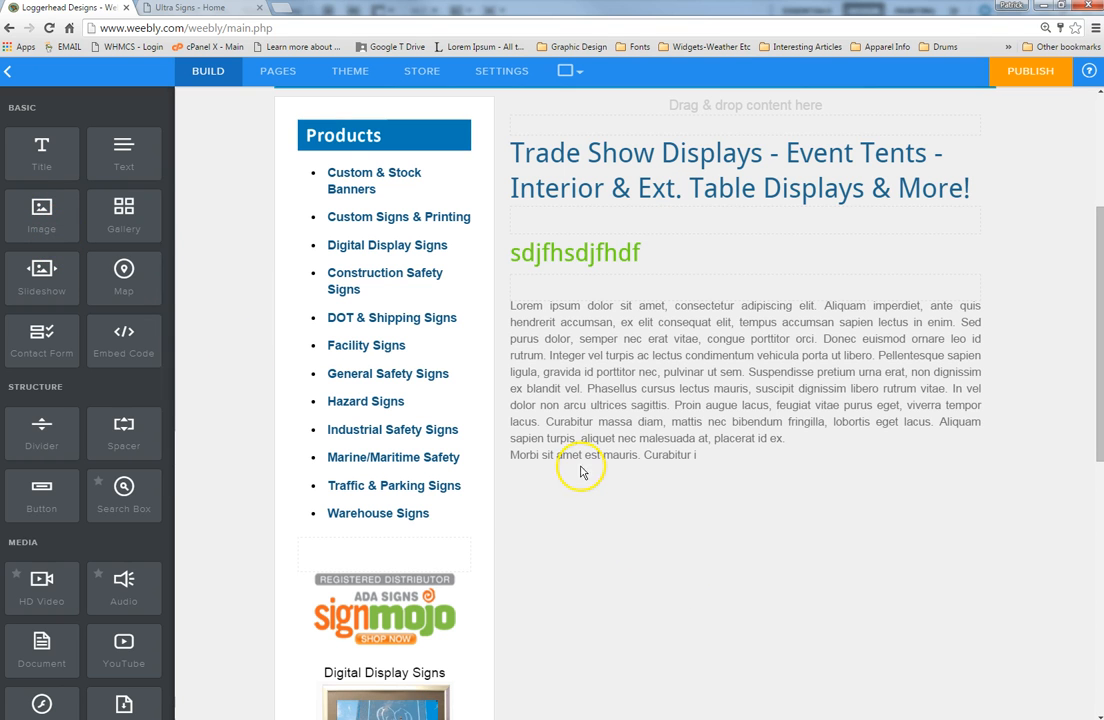
pyautogui.scroll(3, 575, 467)
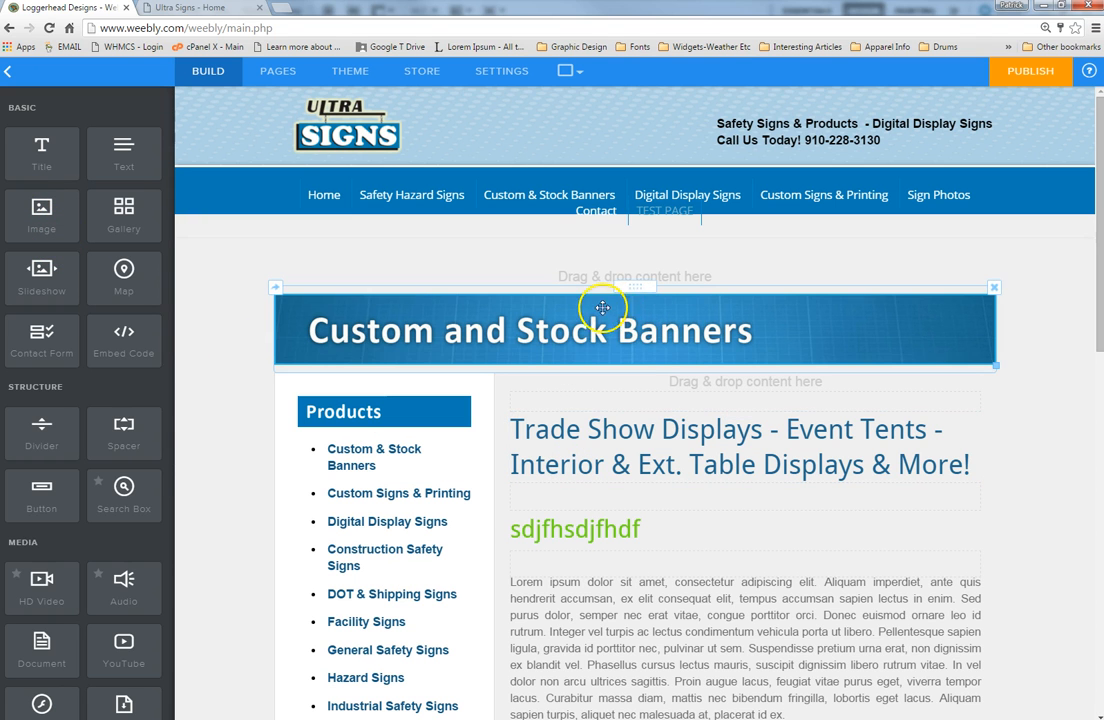
# Step: Add two Image elements side by side beneath the Lorem ipsum text
pyautogui.scroll(-6, 627, 422)
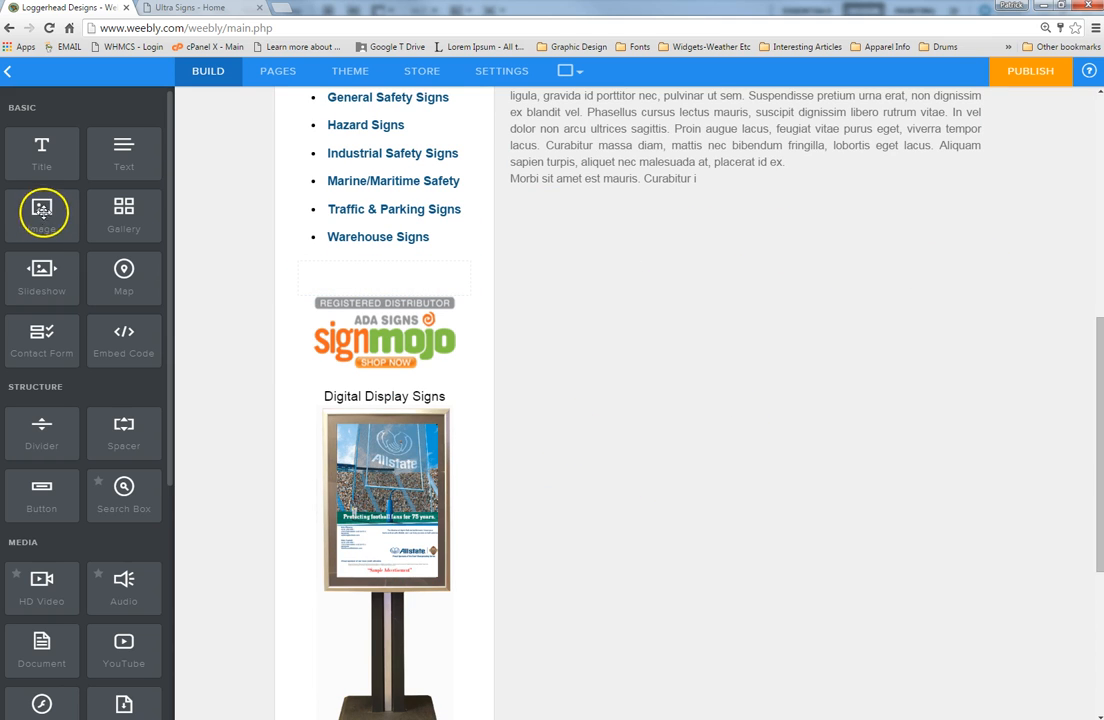
pyautogui.moveTo(41, 215); pyautogui.dragTo(697, 187)
pyautogui.moveTo(39, 209); pyautogui.dragTo(515, 242)
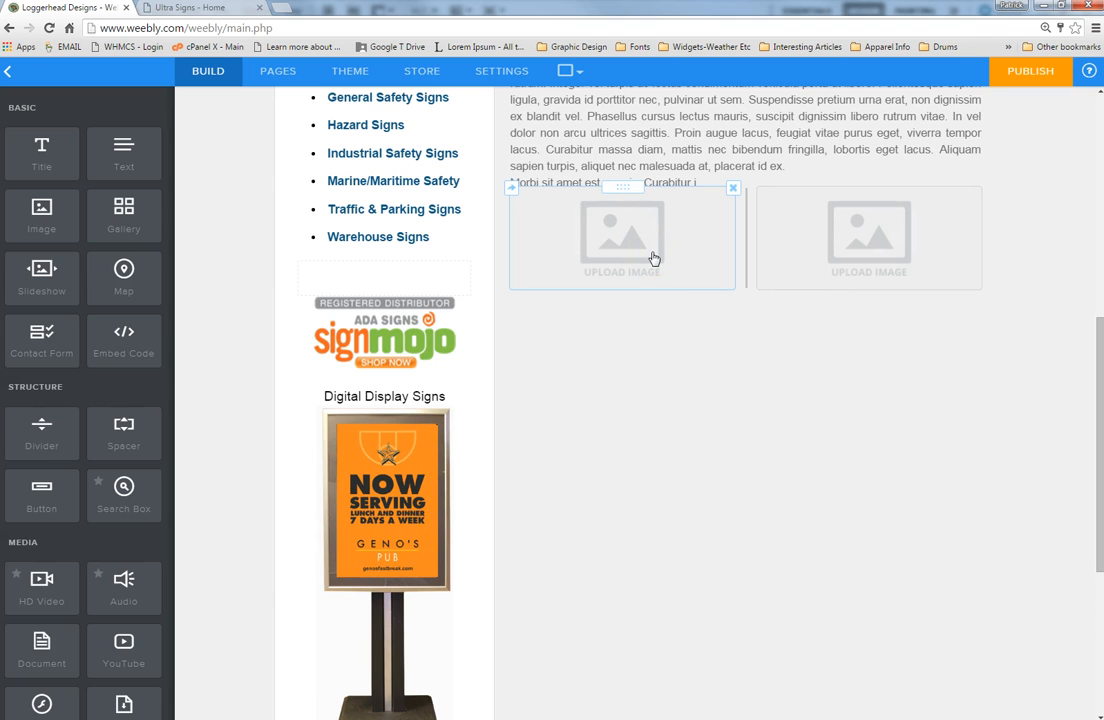
# Step: Upload the w4 PNG file from the desktop into the first of the two image placeholders
pyautogui.click(652, 256)
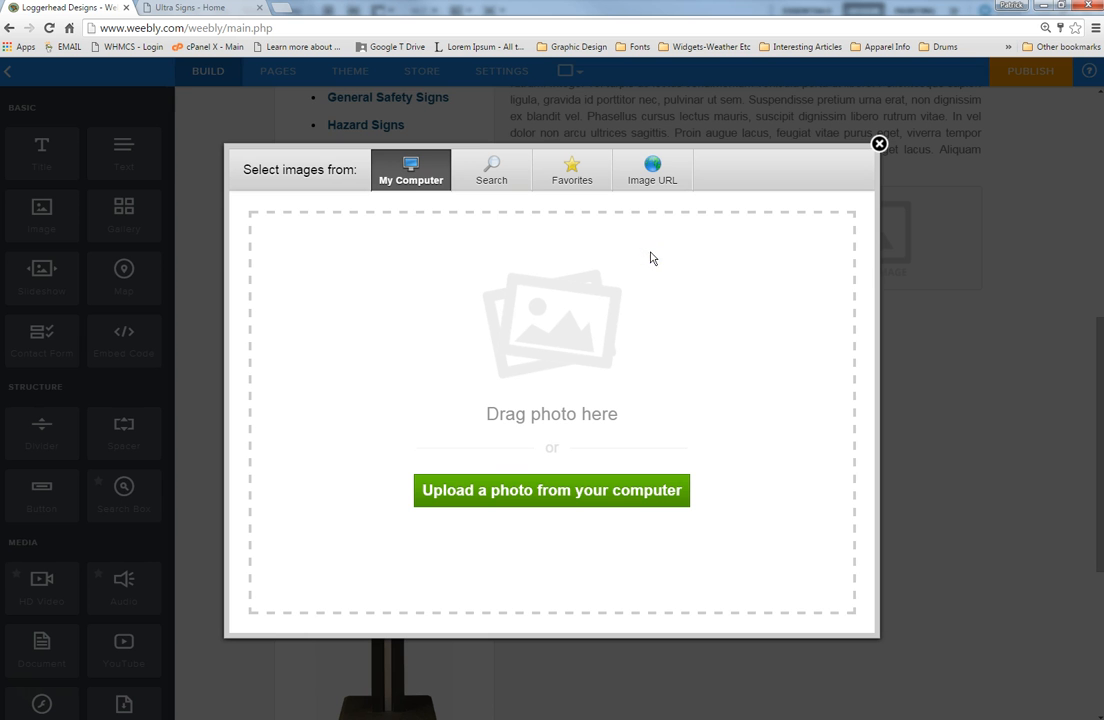
pyautogui.click(507, 490)
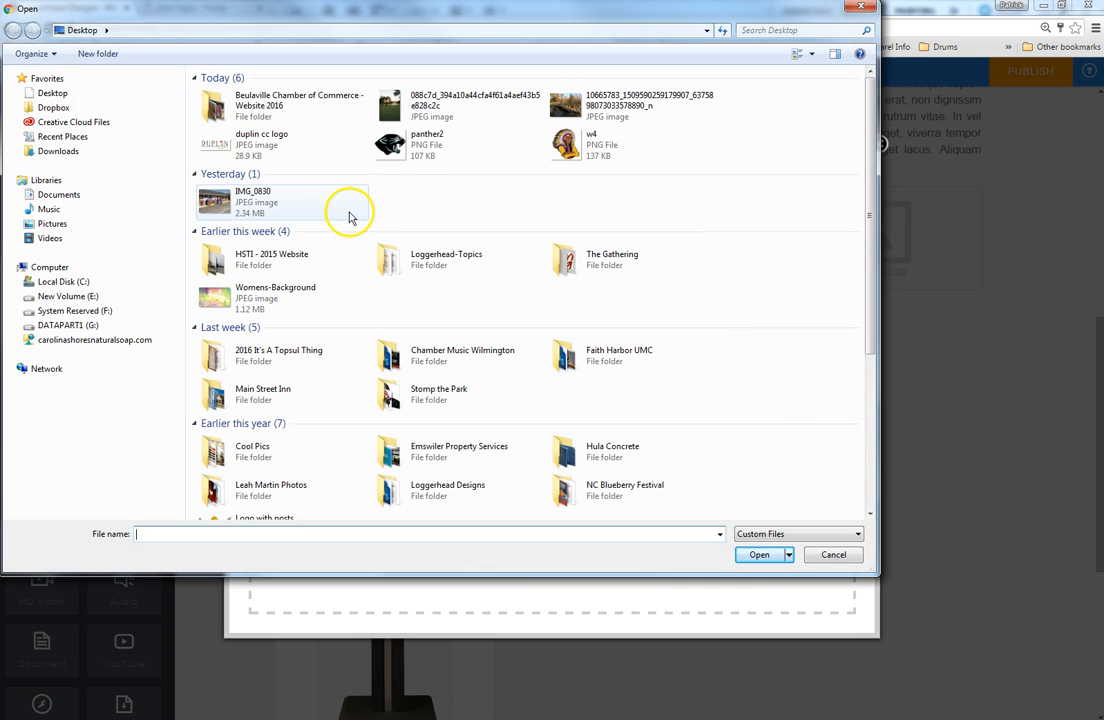
pyautogui.click(611, 152)
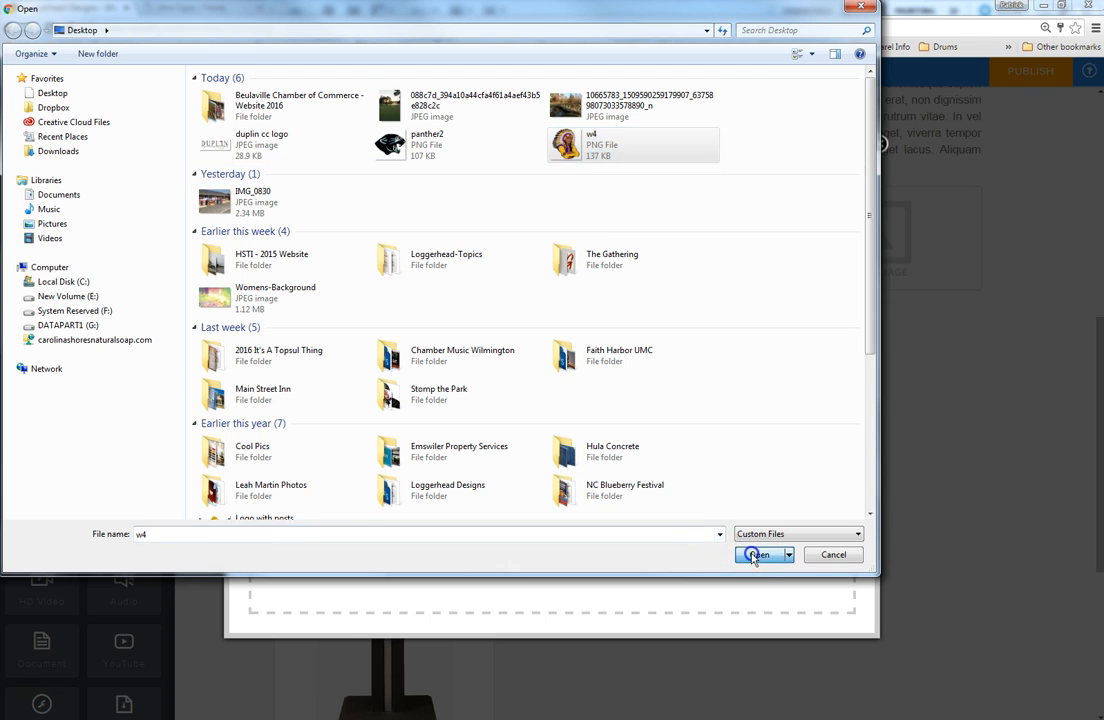
pyautogui.click(758, 554)
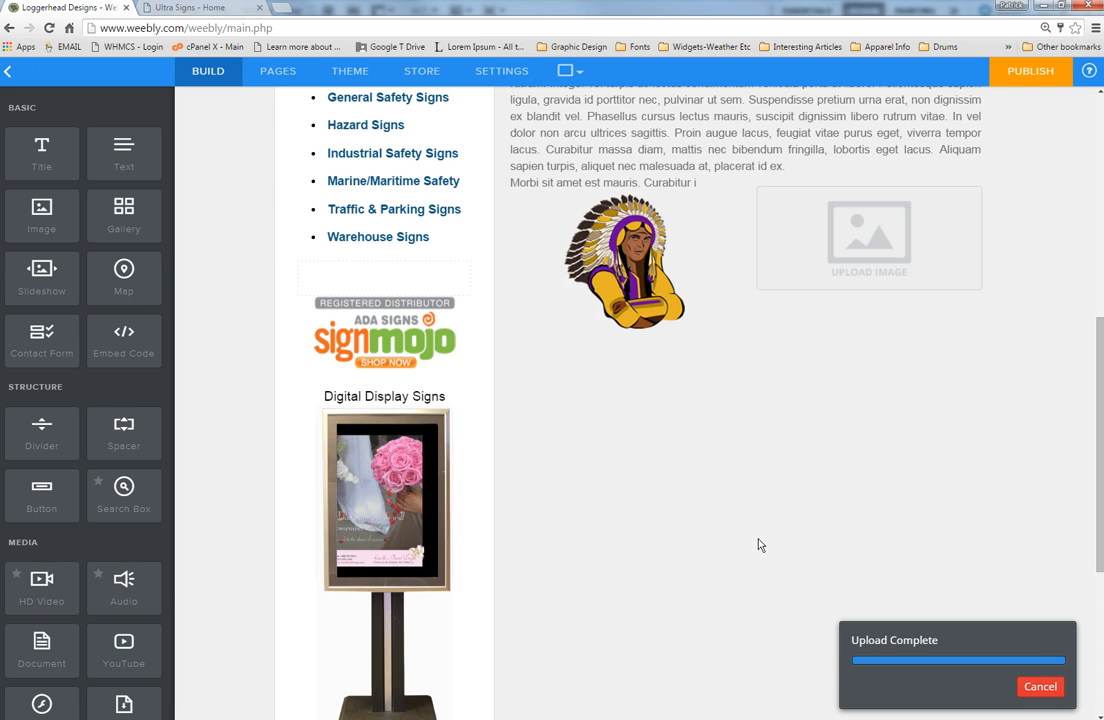
pyautogui.click(757, 470)
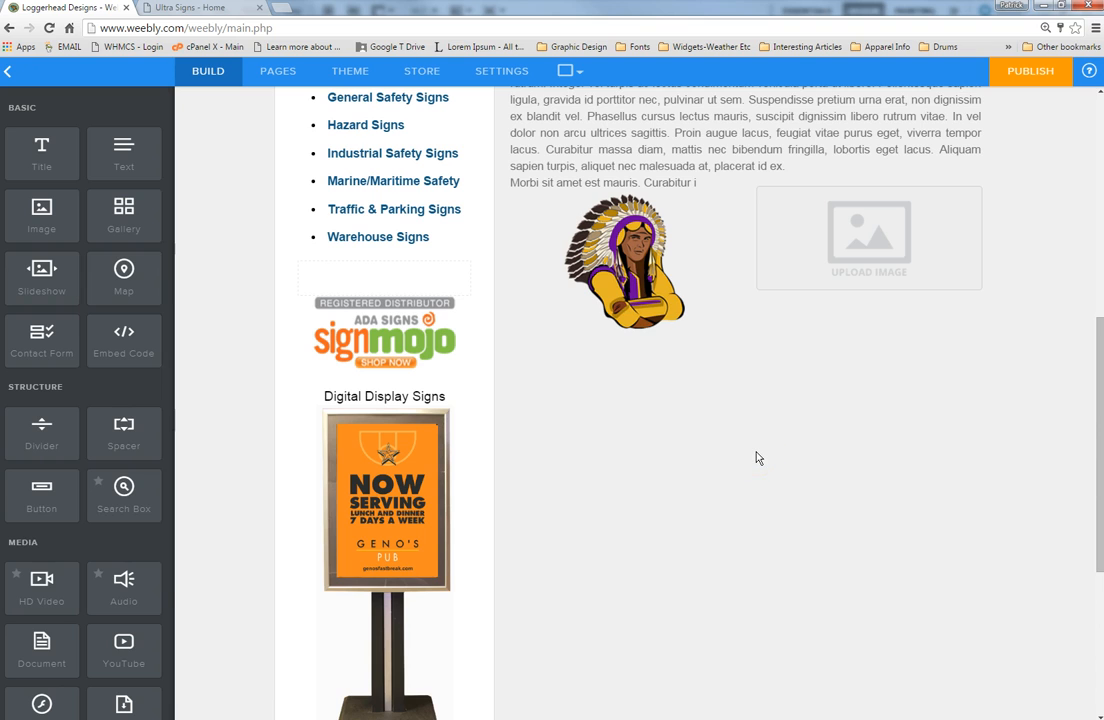
pyautogui.click(675, 282)
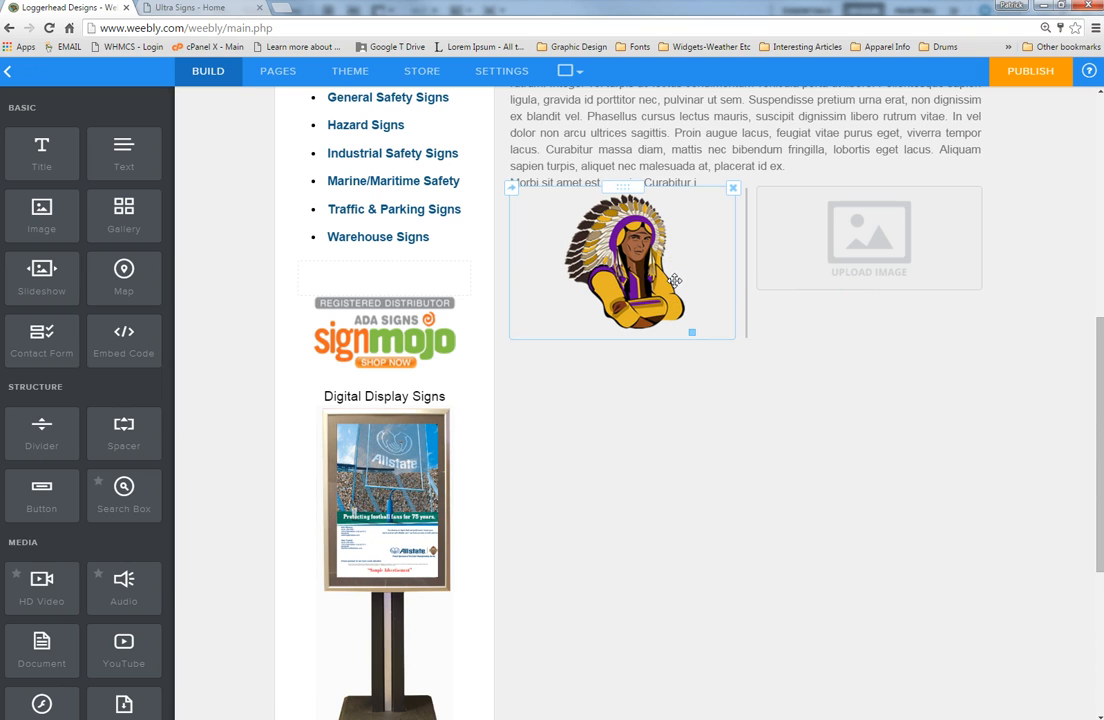
# Step: Add a full-width Gallery element beneath the two side-by-side image elements
pyautogui.click(84, 278)
pyautogui.click(117, 229)
pyautogui.moveTo(122, 218); pyautogui.dragTo(732, 350)
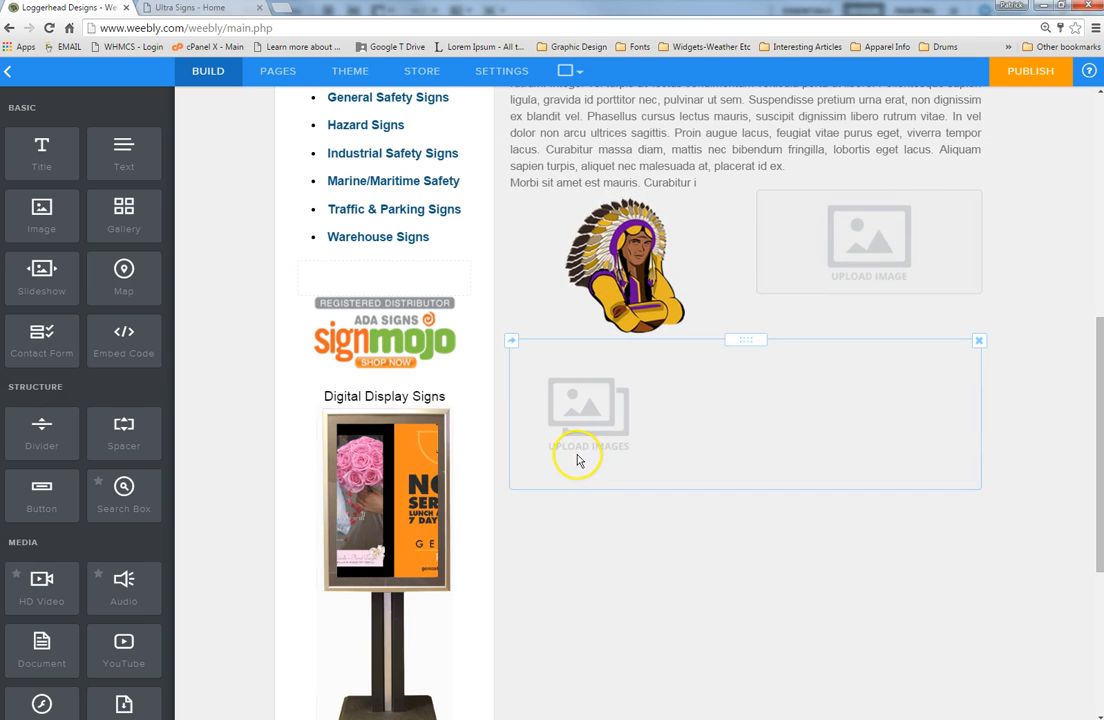
# Step: Upload the three desktop JPEGs named 088c7d…, 10665783… and duplin cc logo together into the new gallery
pyautogui.click(632, 427)
pyautogui.click(641, 481)
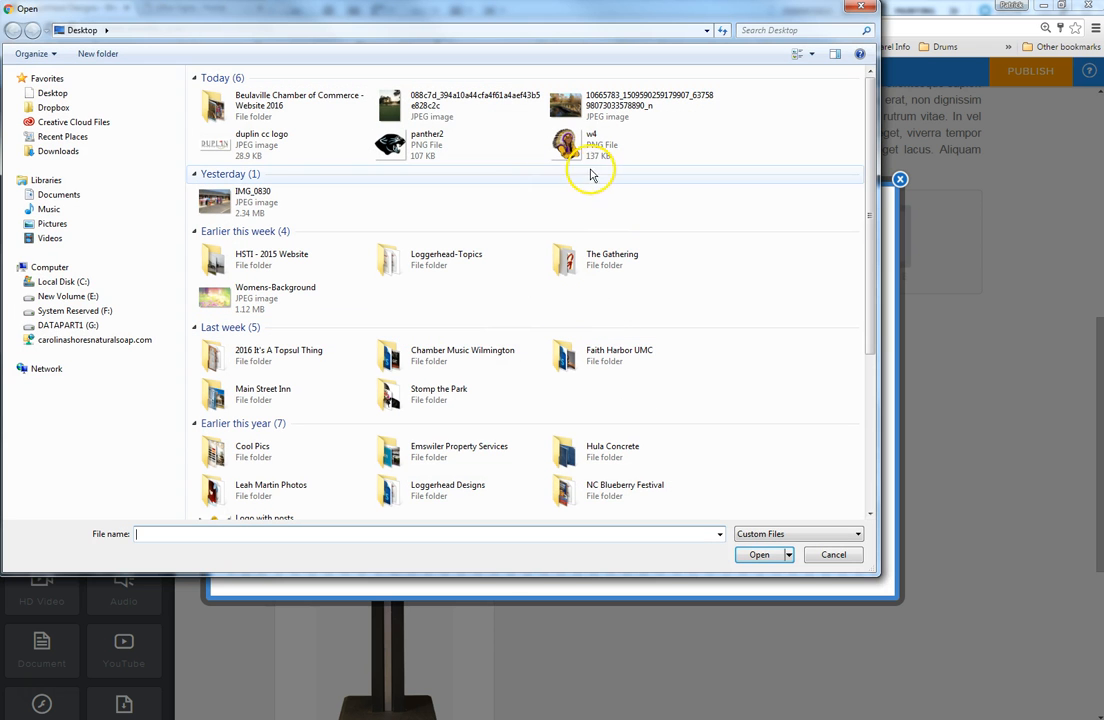
pyautogui.click(487, 103)
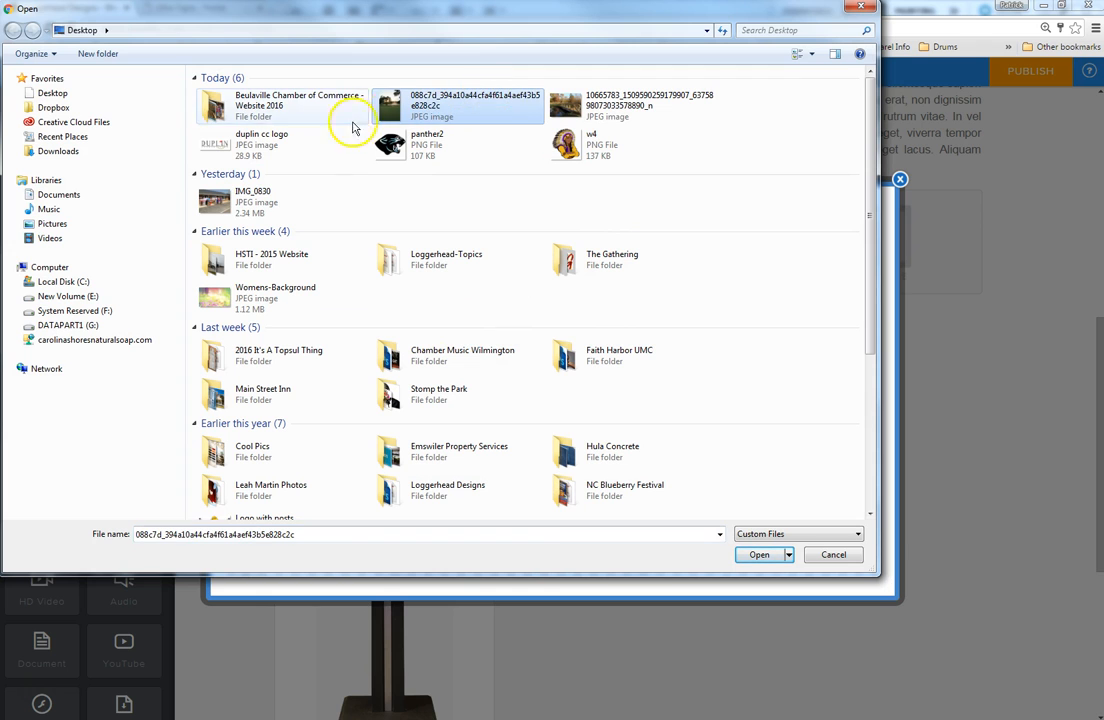
pyautogui.keyDown('shift'); pyautogui.click(308, 150); pyautogui.keyUp('shift')
pyautogui.click(762, 554)
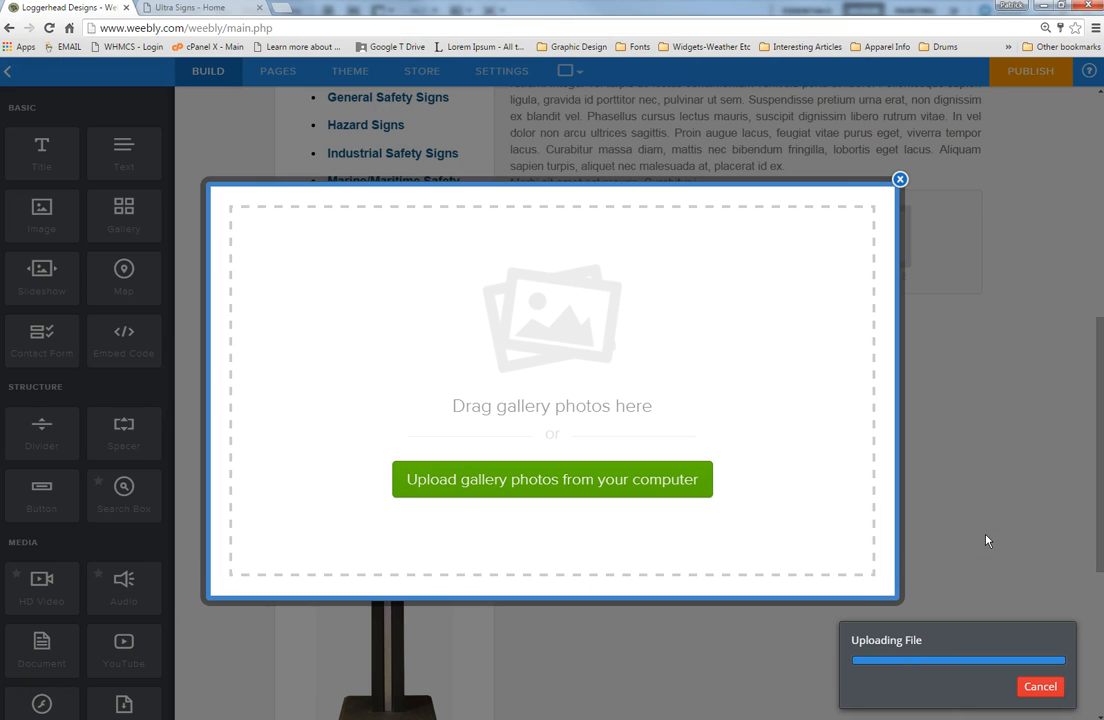
pyautogui.click(963, 455)
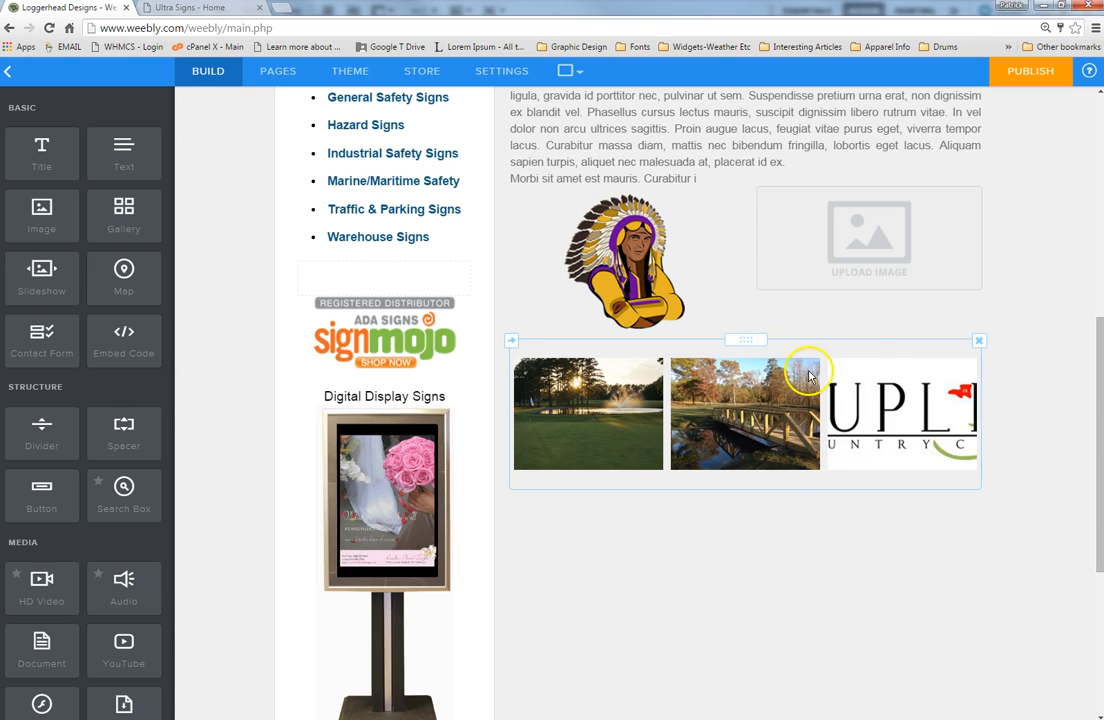
# Step: Open the gallery's settings, try column counts up to 6, and set the gallery to 2 columns
pyautogui.click(845, 350)
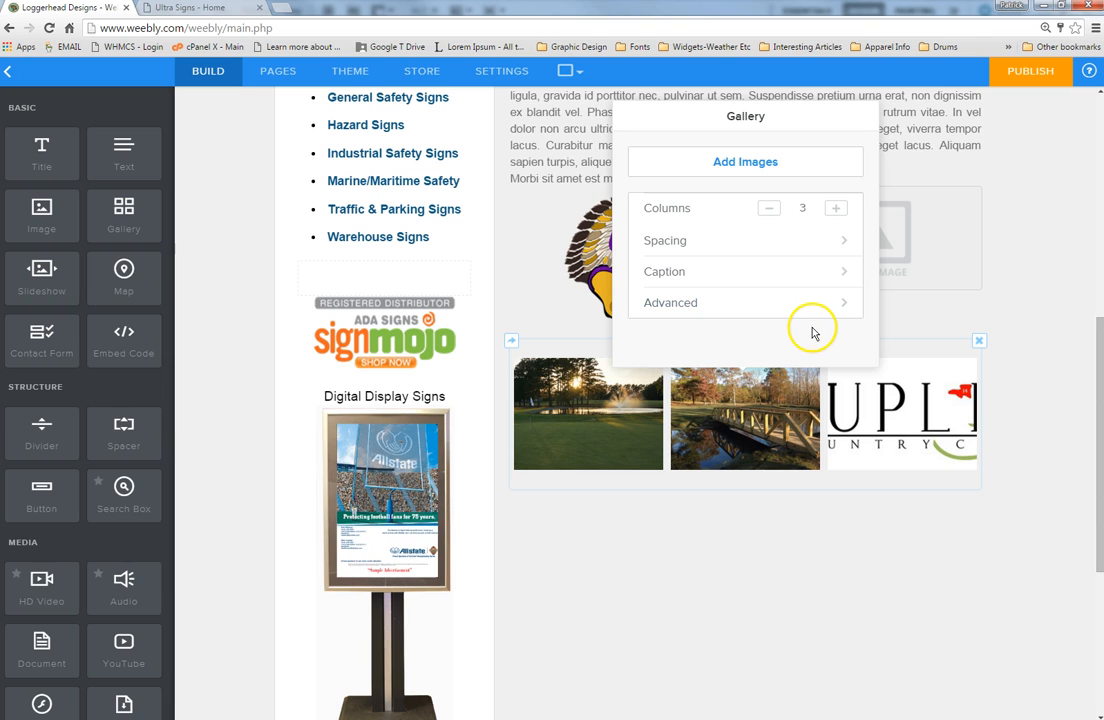
pyautogui.click(770, 210)
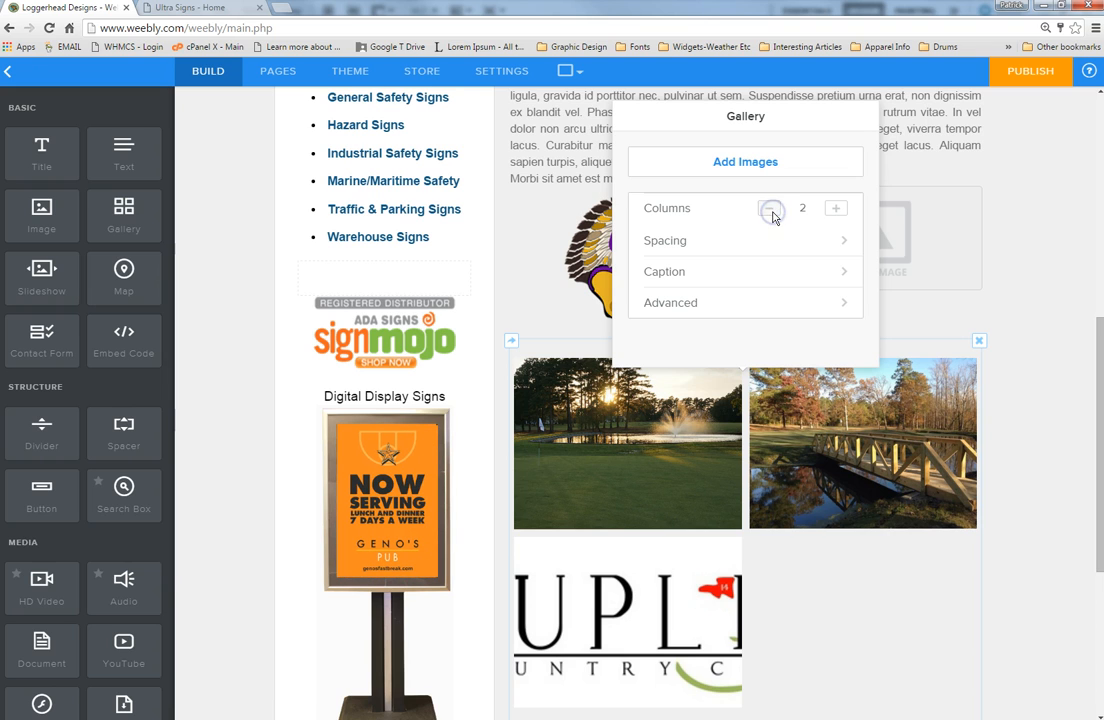
pyautogui.click(838, 210)
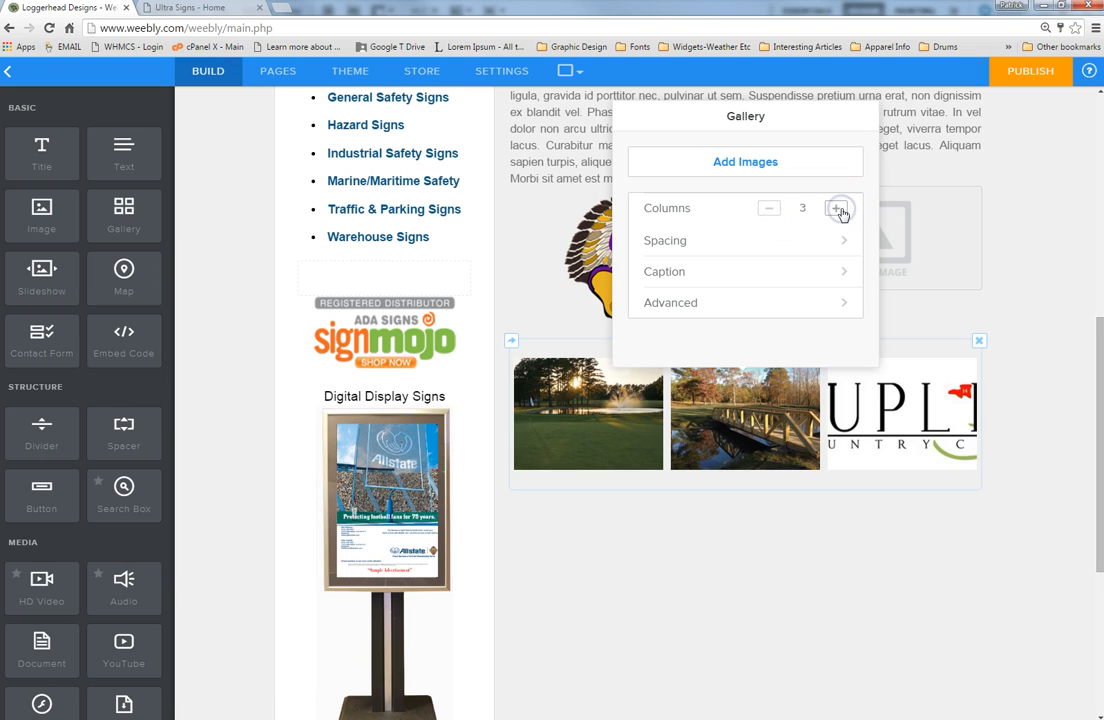
pyautogui.click(838, 210)
pyautogui.click(838, 210)
pyautogui.click(838, 210)
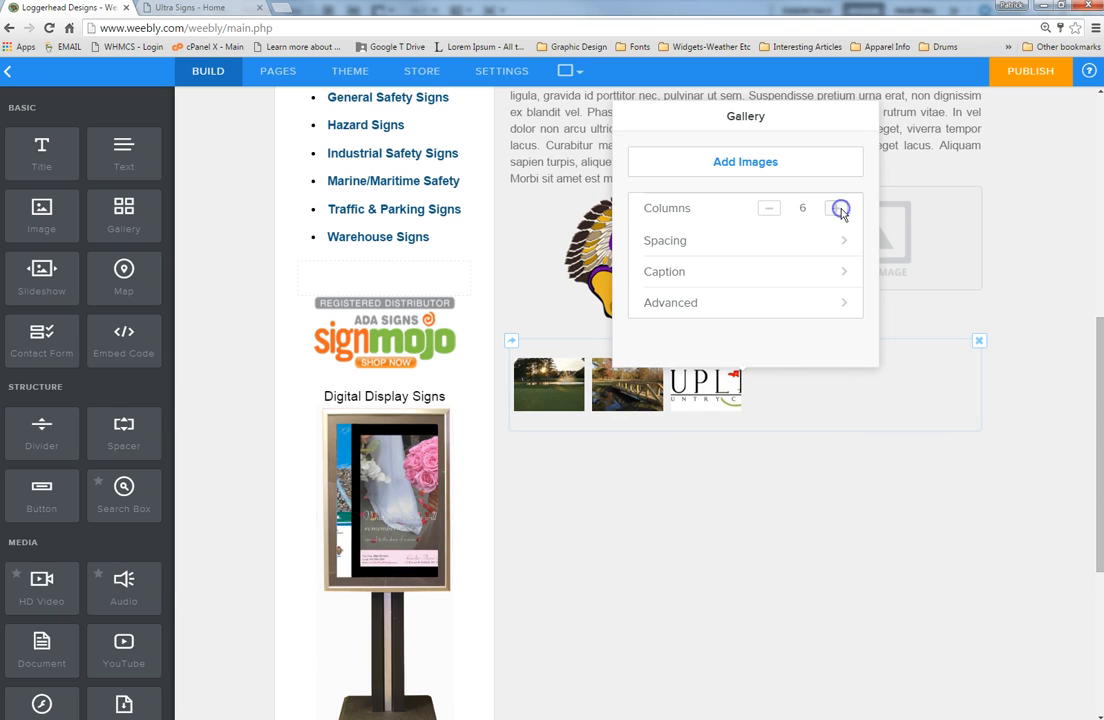
pyautogui.click(772, 209)
pyautogui.click(772, 209)
pyautogui.click(772, 209)
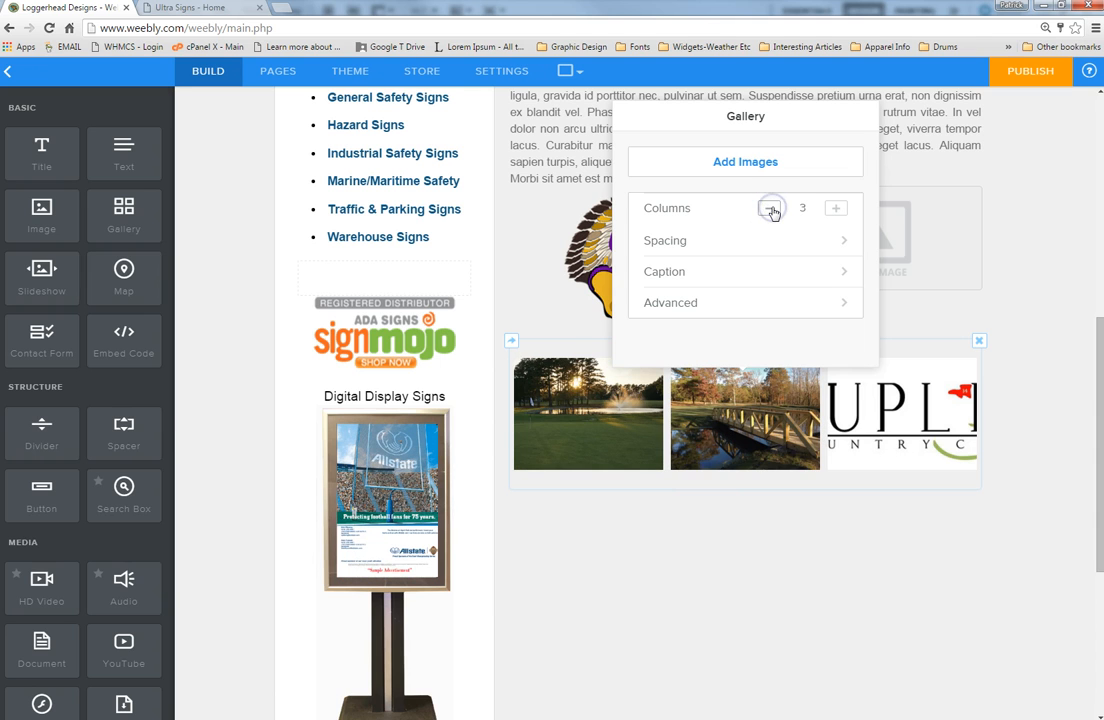
pyautogui.click(772, 209)
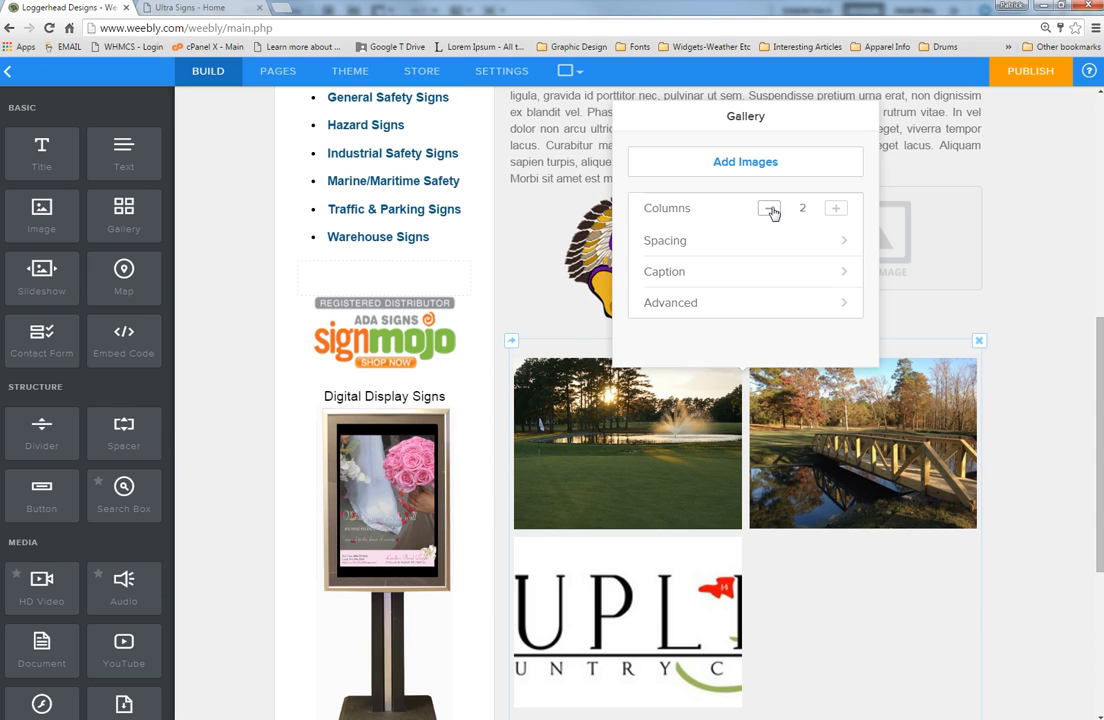
# Step: View the gallery's margin settings, then try the Square image ratio and switch it back to Rectangle
pyautogui.click(818, 245)
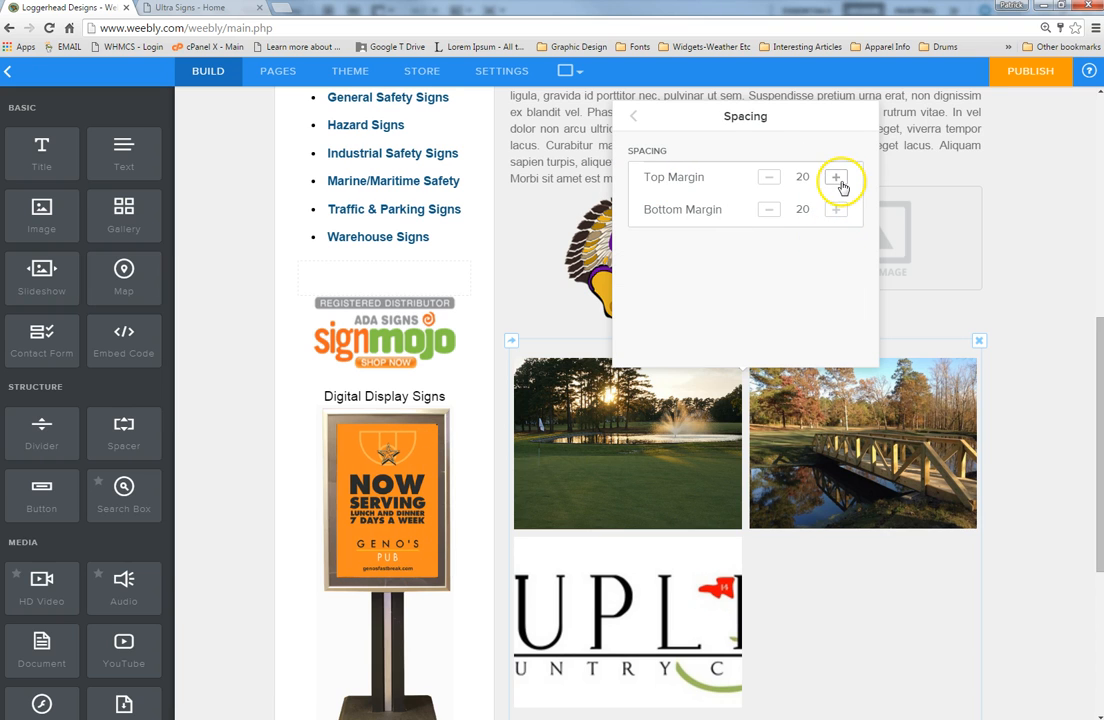
pyautogui.click(634, 116)
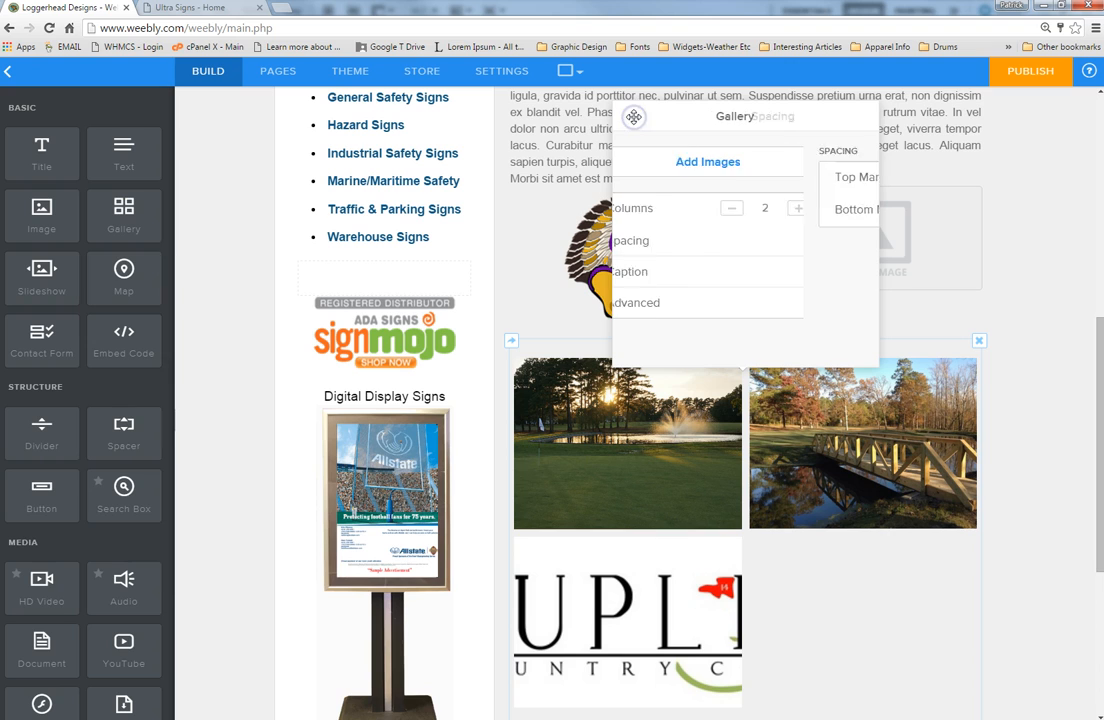
pyautogui.click(831, 307)
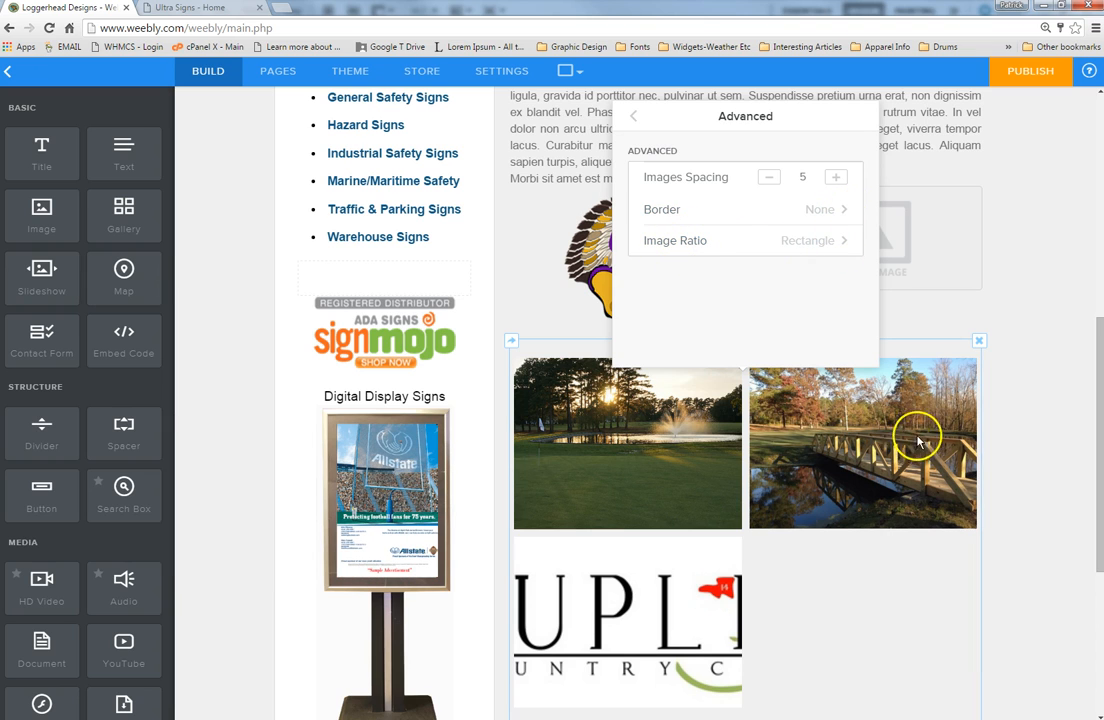
pyautogui.click(837, 244)
pyautogui.click(819, 219)
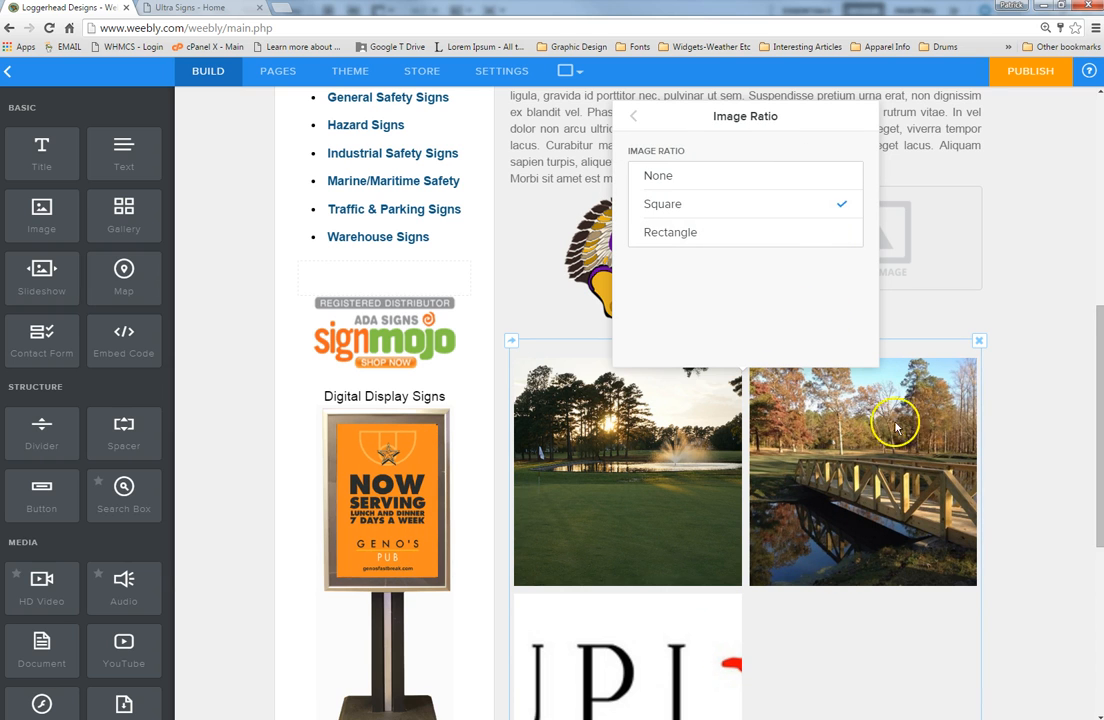
pyautogui.click(820, 245)
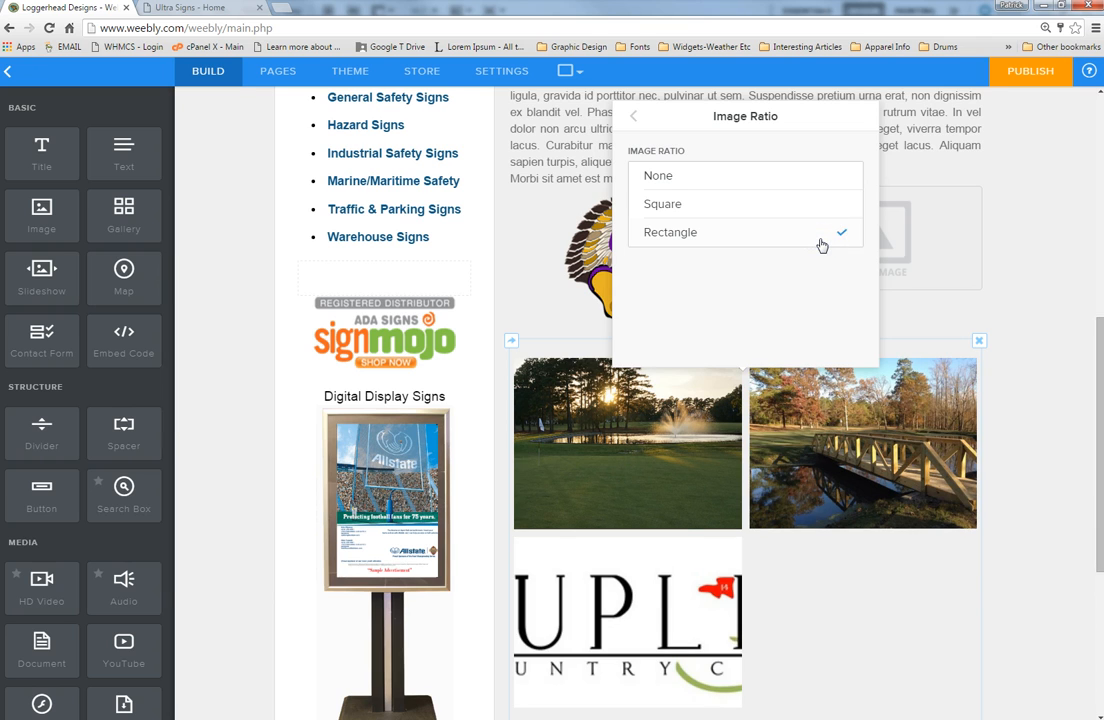
pyautogui.click(634, 117)
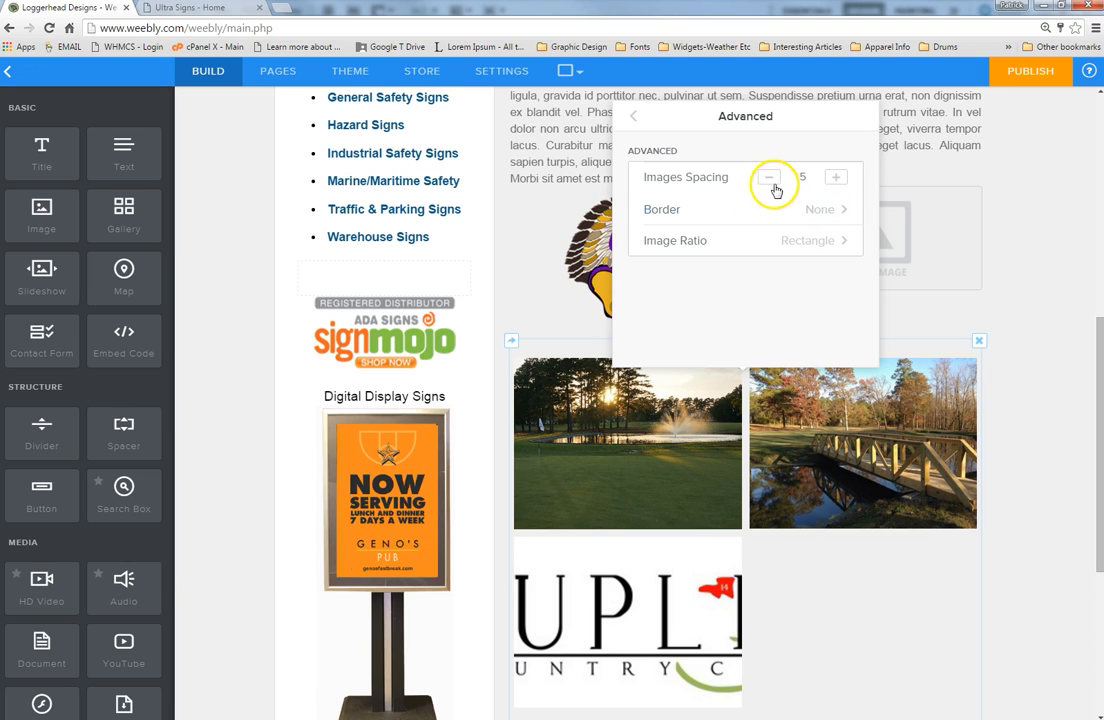
# Step: Try wider and narrower spacing between the gallery images, set Images Spacing to 6, and return to the main gallery settings
pyautogui.click(770, 177)
pyautogui.click(836, 178)
pyautogui.click(840, 178)
pyautogui.click(839, 178)
pyautogui.click(839, 178)
pyautogui.click(839, 178)
pyautogui.click(839, 178)
pyautogui.click(839, 178)
pyautogui.click(839, 178)
pyautogui.click(769, 182)
pyautogui.click(769, 182)
pyautogui.click(769, 182)
pyautogui.click(769, 182)
pyautogui.click(769, 182)
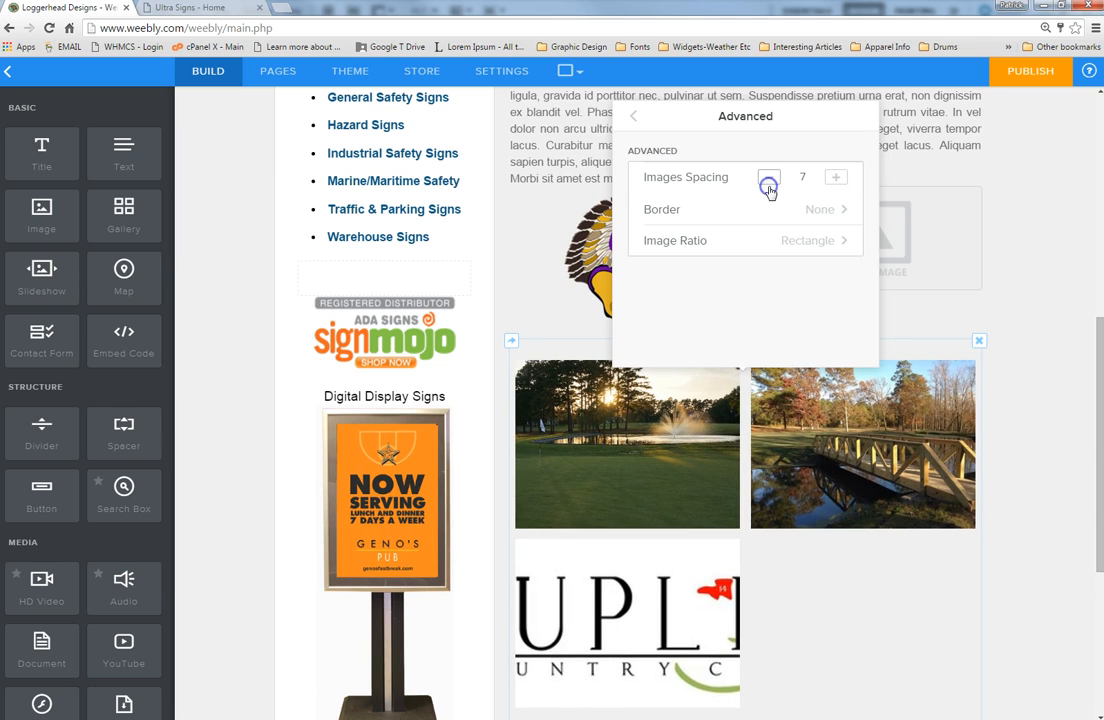
pyautogui.click(769, 180)
pyautogui.click(631, 122)
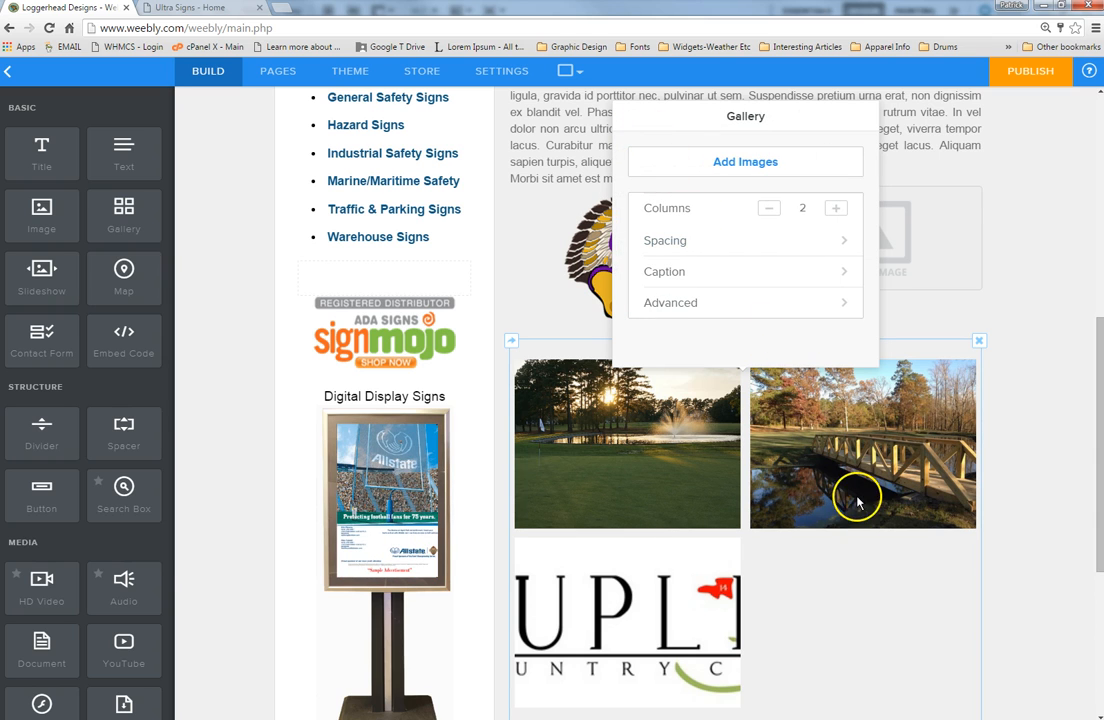
# Step: Examine the Standard Page and Website URL link options for the gallery's bridge photo, closing them without saving a link
pyautogui.click(667, 484)
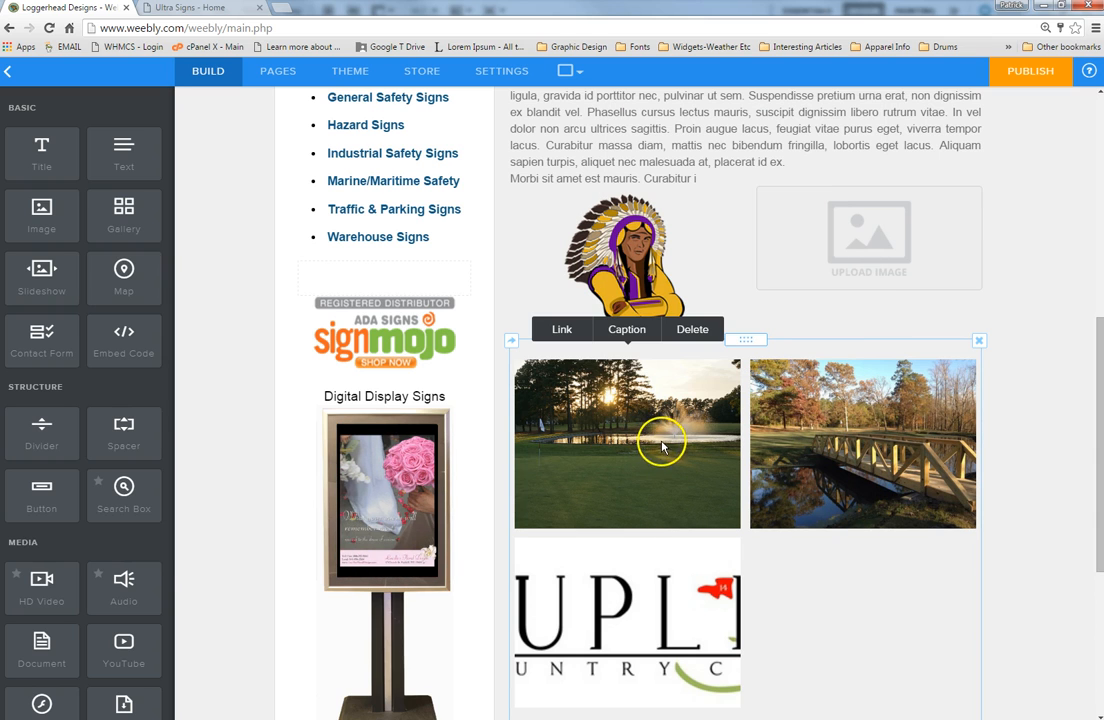
pyautogui.moveTo(801, 455)
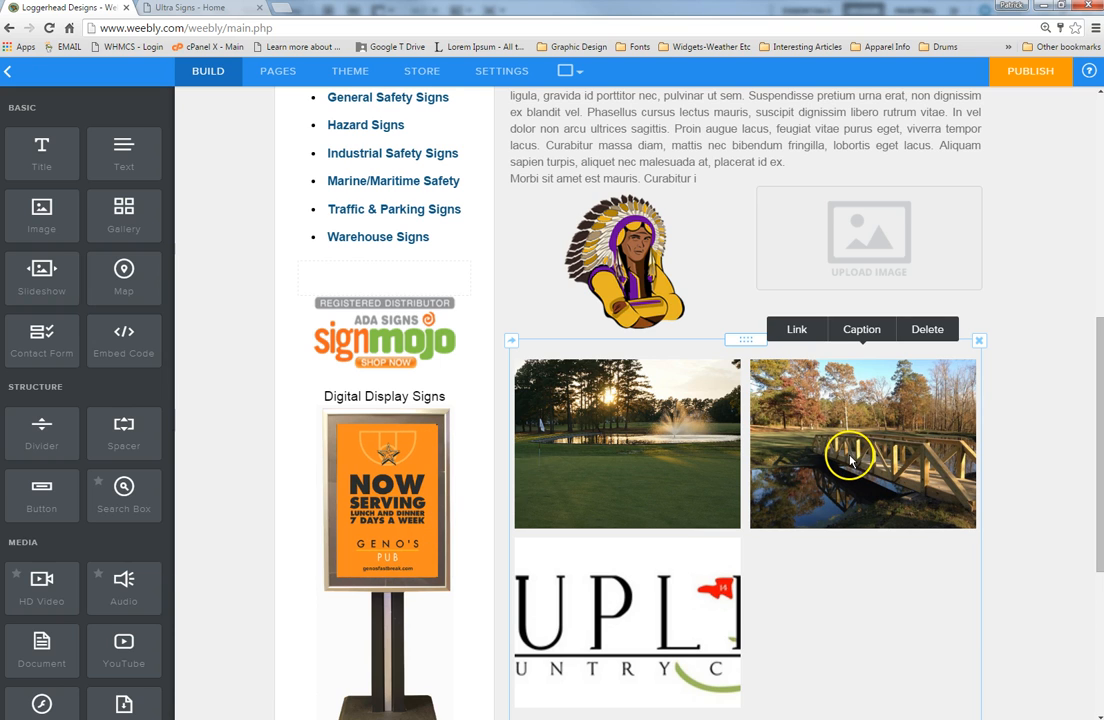
pyautogui.click(798, 329)
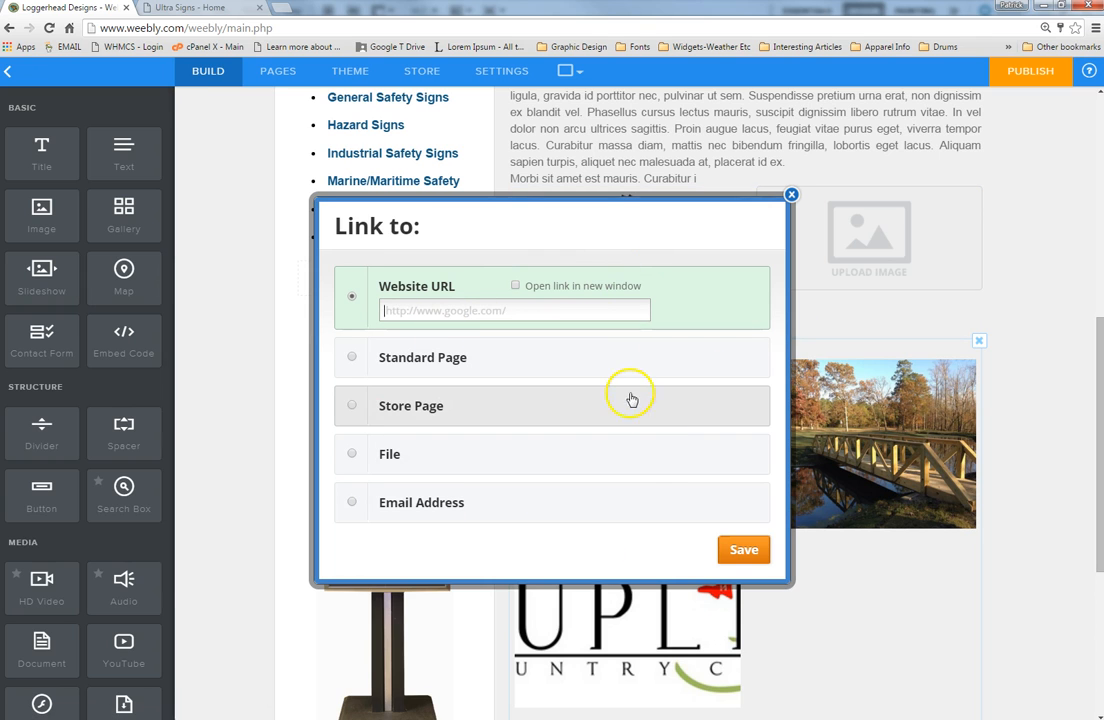
pyautogui.click(533, 362)
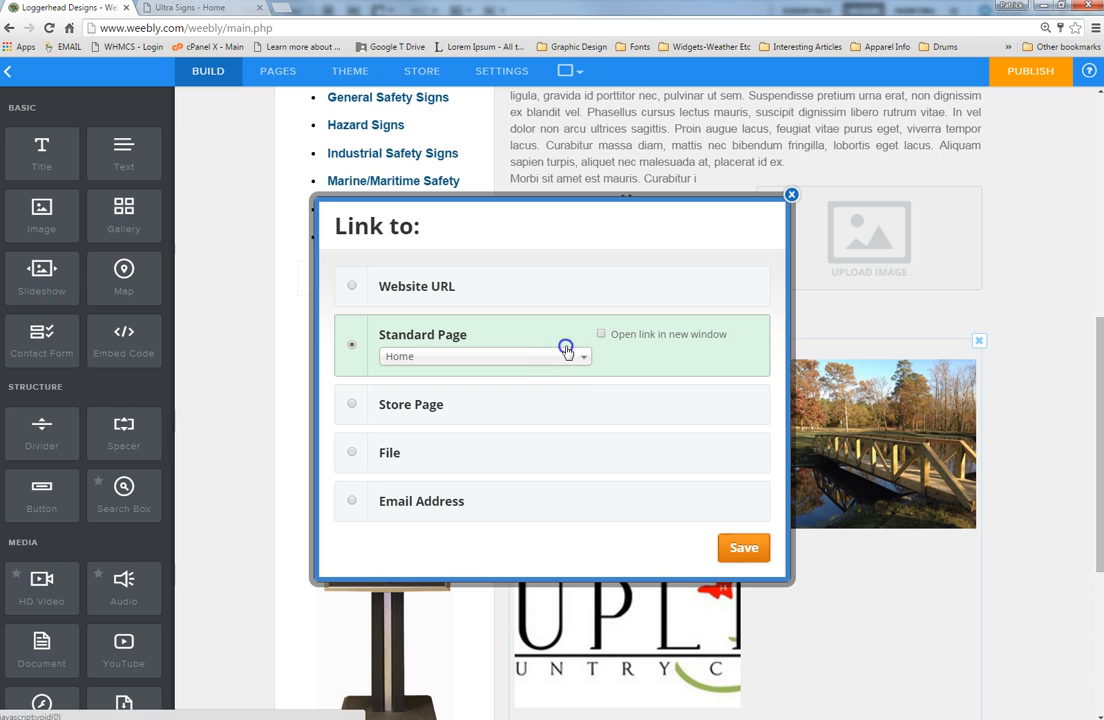
pyautogui.click(569, 356)
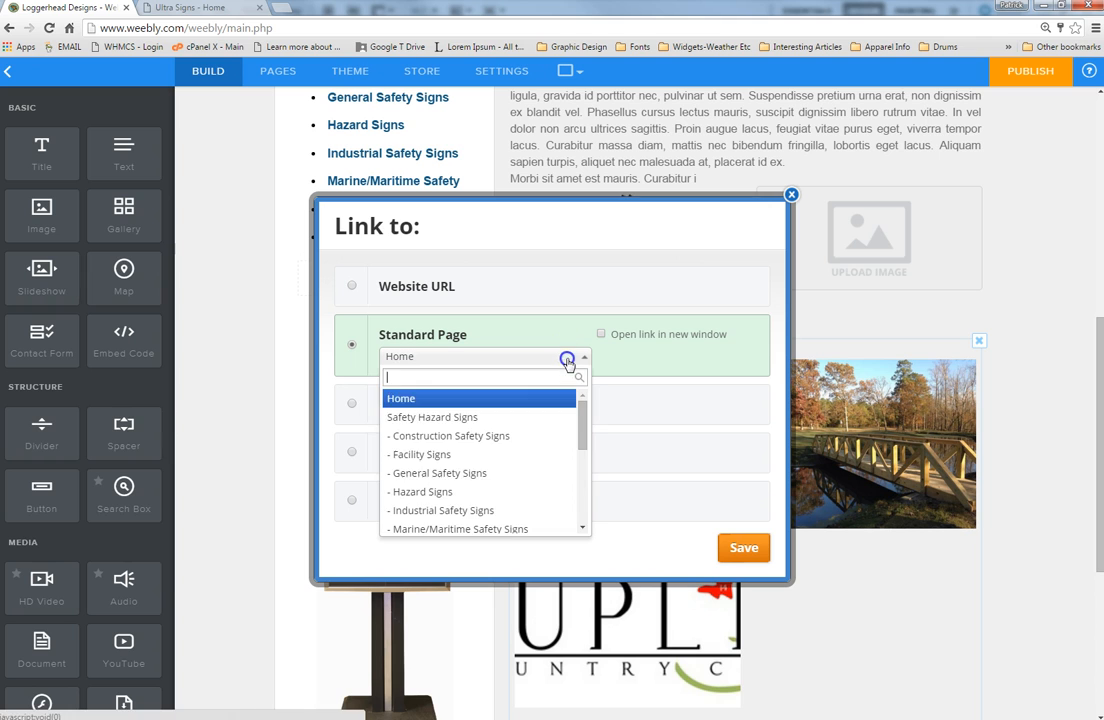
pyautogui.click(533, 285)
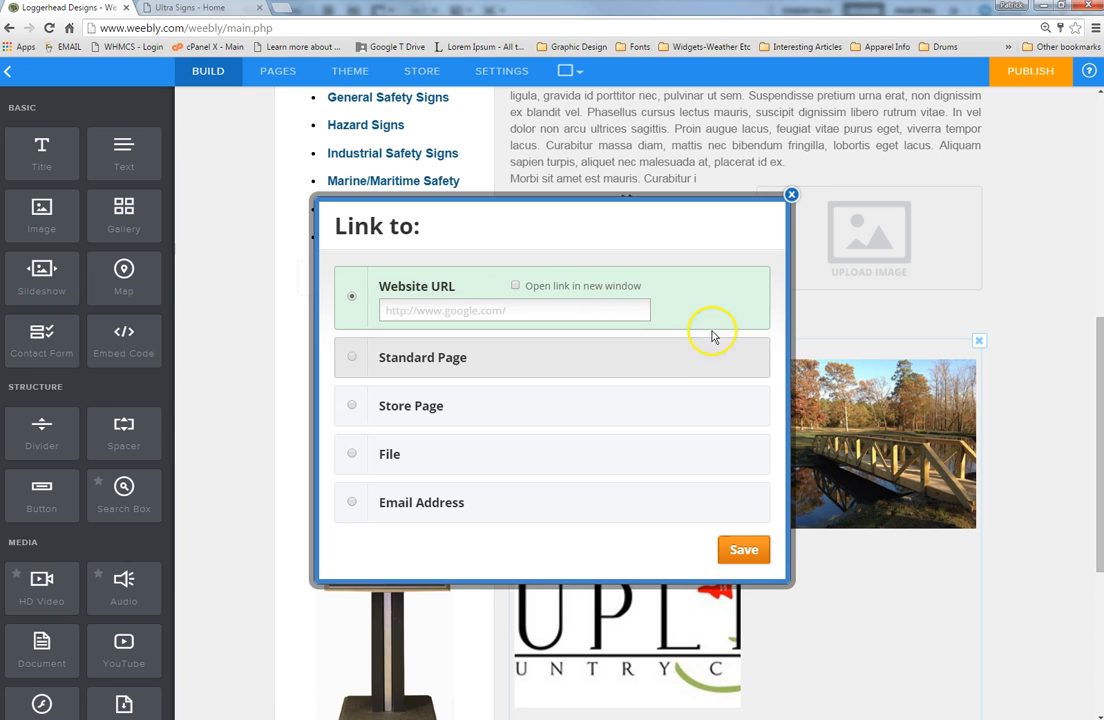
pyautogui.click(791, 194)
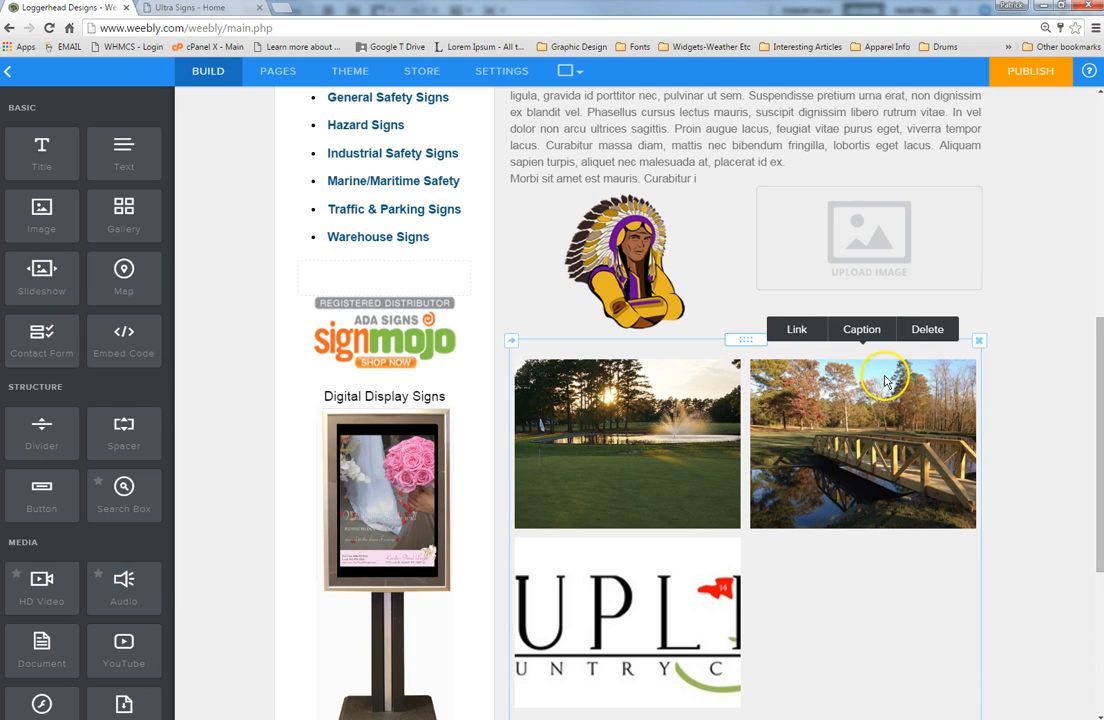
# Step: Give the gallery's bridge photo the caption "jhdjfhdjfjdfh" and deselect the gallery
pyautogui.click(858, 329)
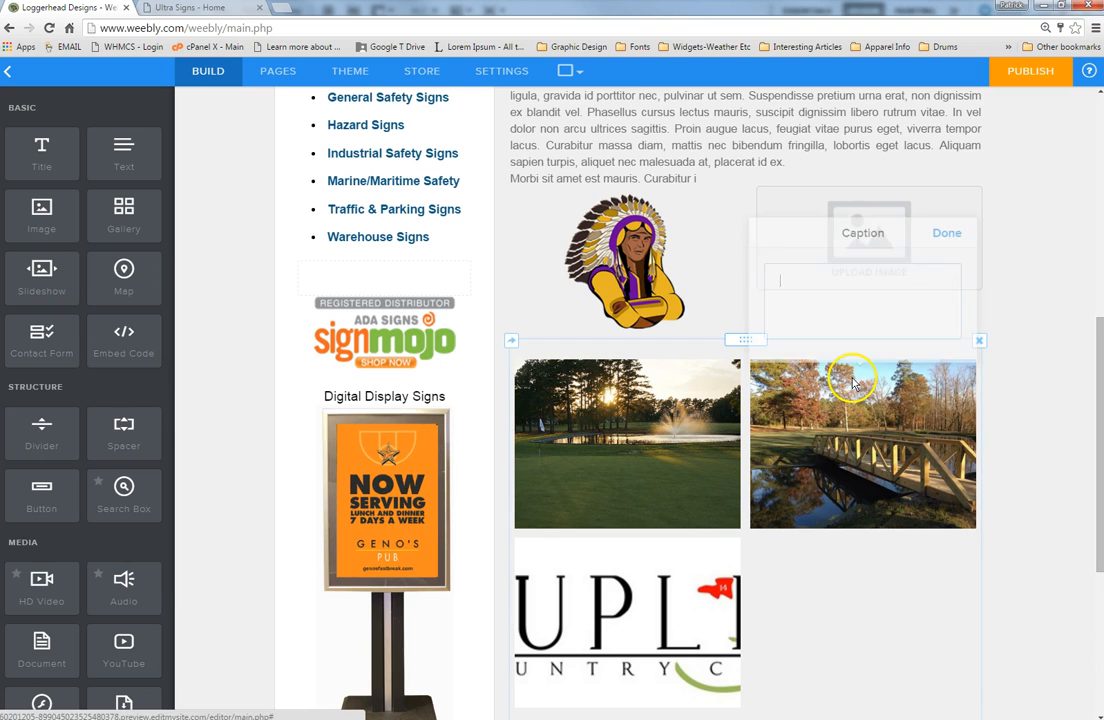
pyautogui.click(821, 279)
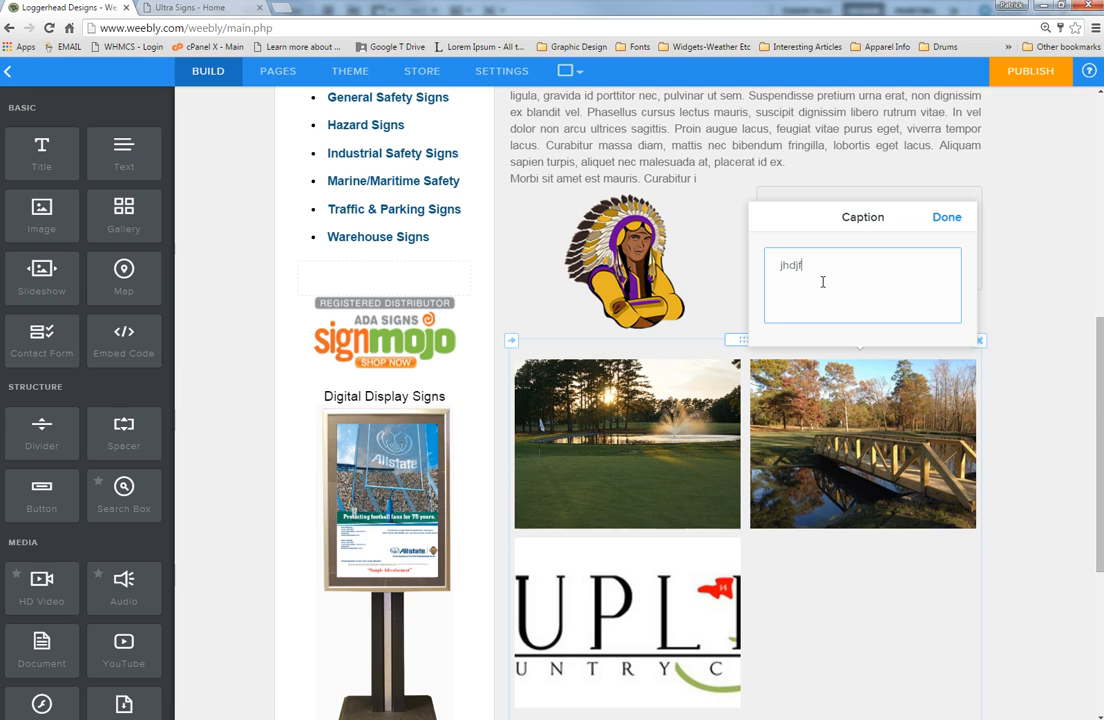
pyautogui.click(946, 217)
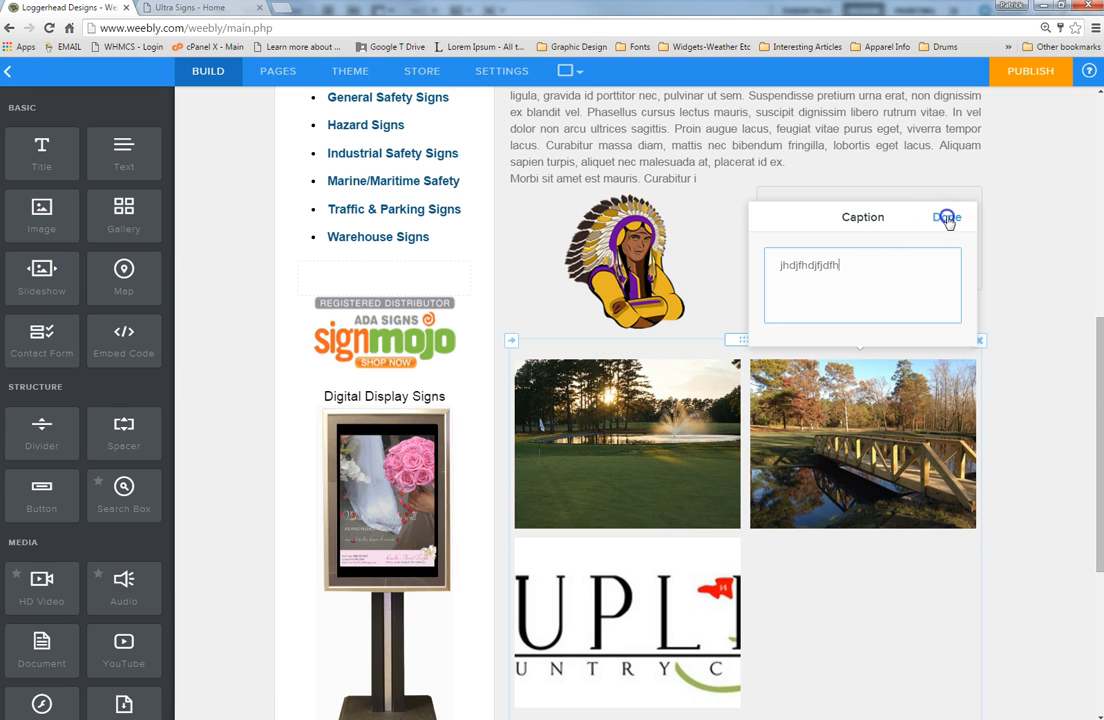
pyautogui.click(875, 448)
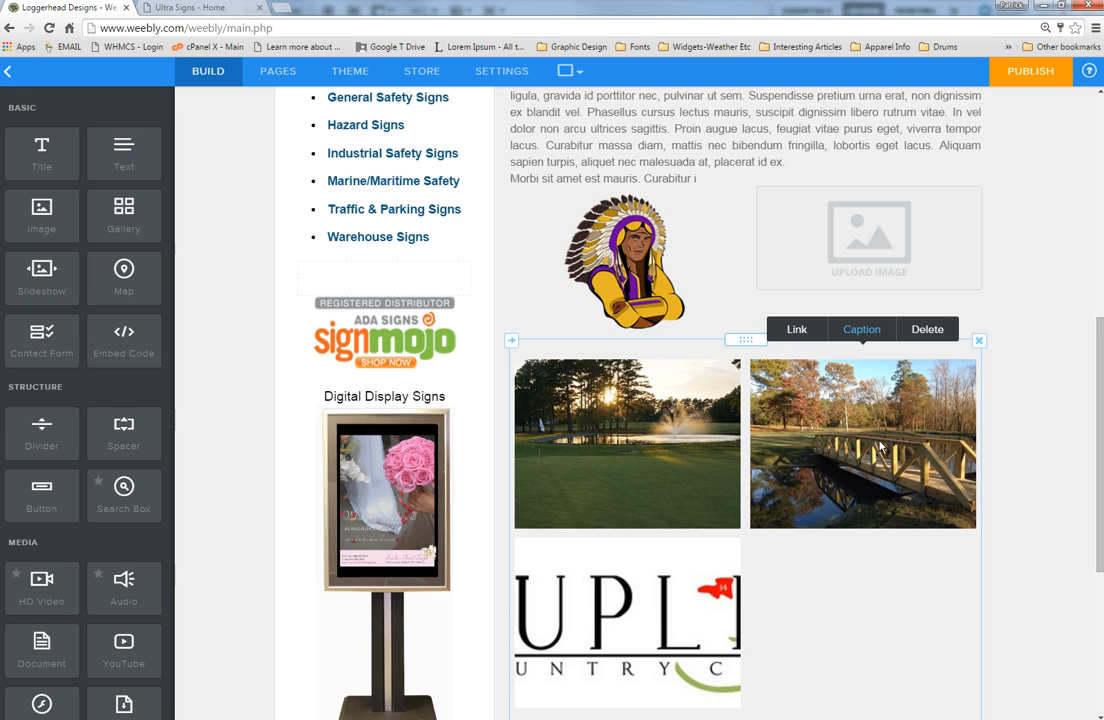
pyautogui.click(1046, 449)
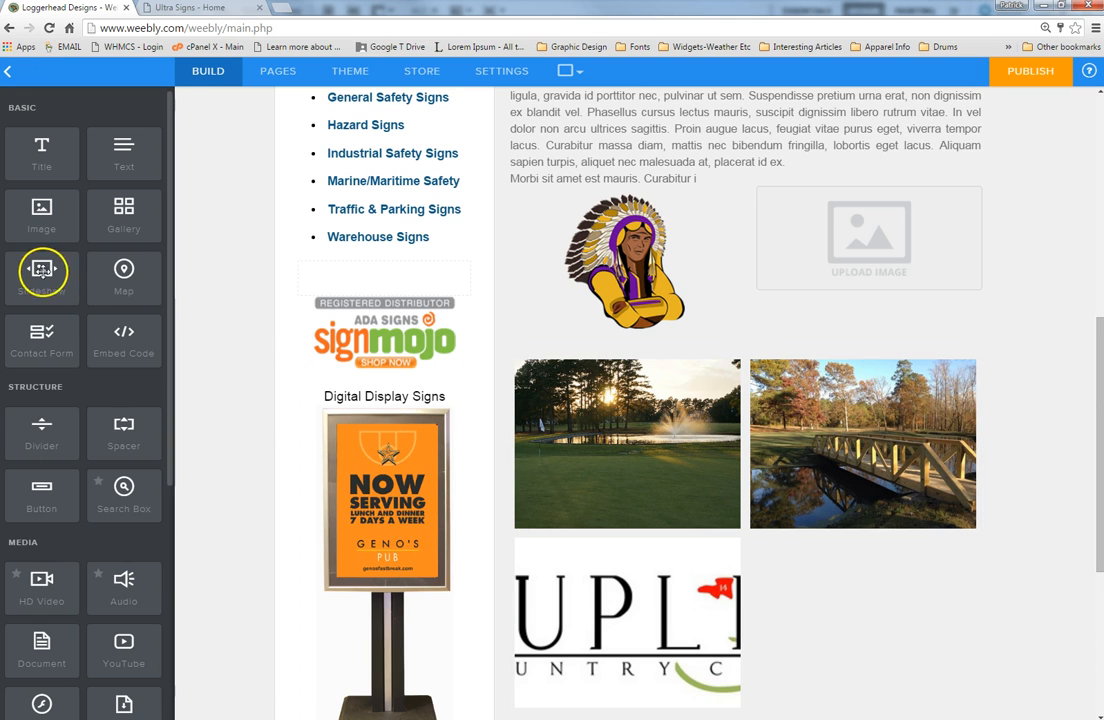
# Step: Add a slideshow between the images and the photo gallery, using the Numbers on Bottom style
pyautogui.moveTo(33, 278); pyautogui.dragTo(752, 342)
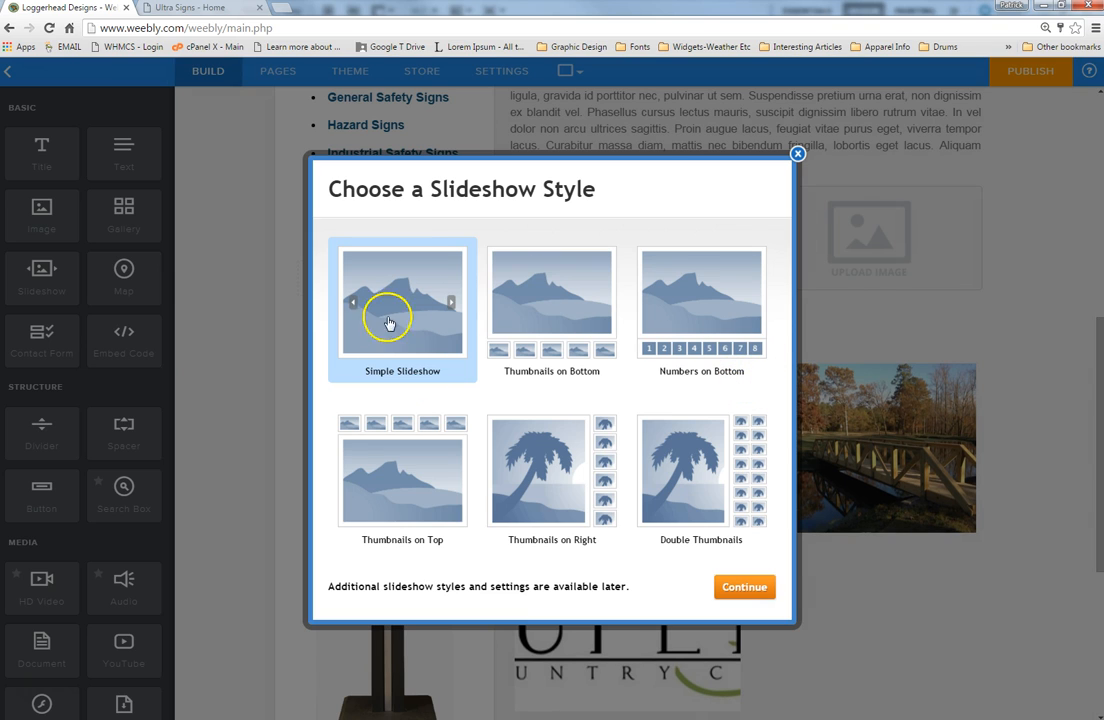
pyautogui.click(563, 306)
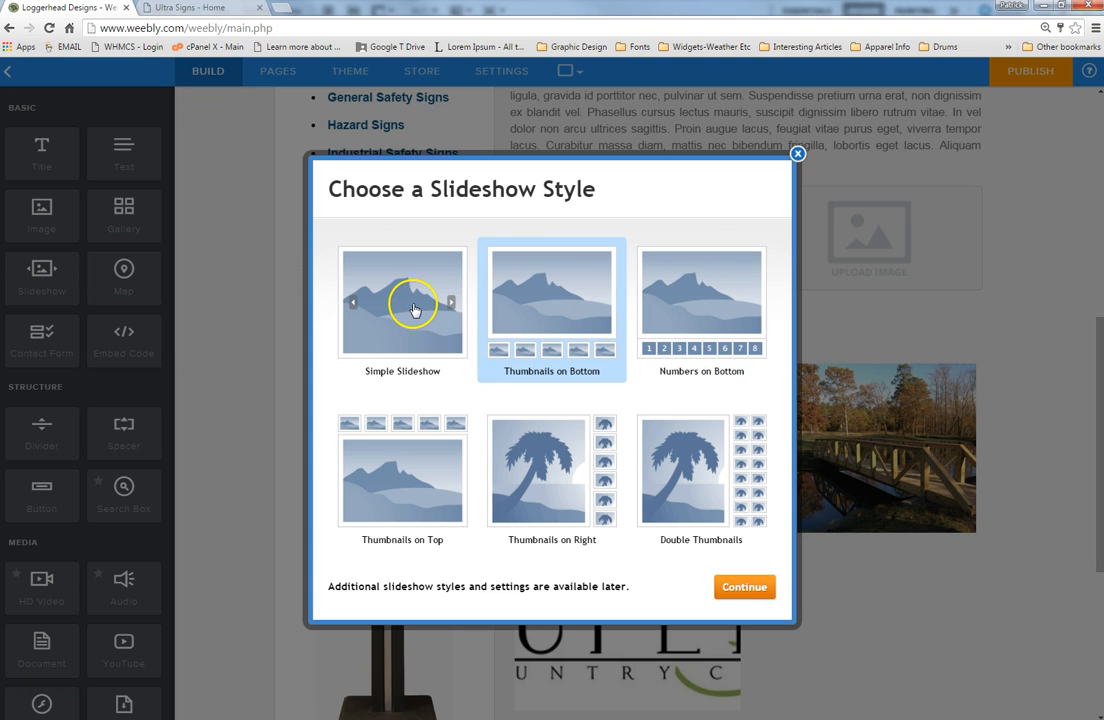
pyautogui.click(664, 297)
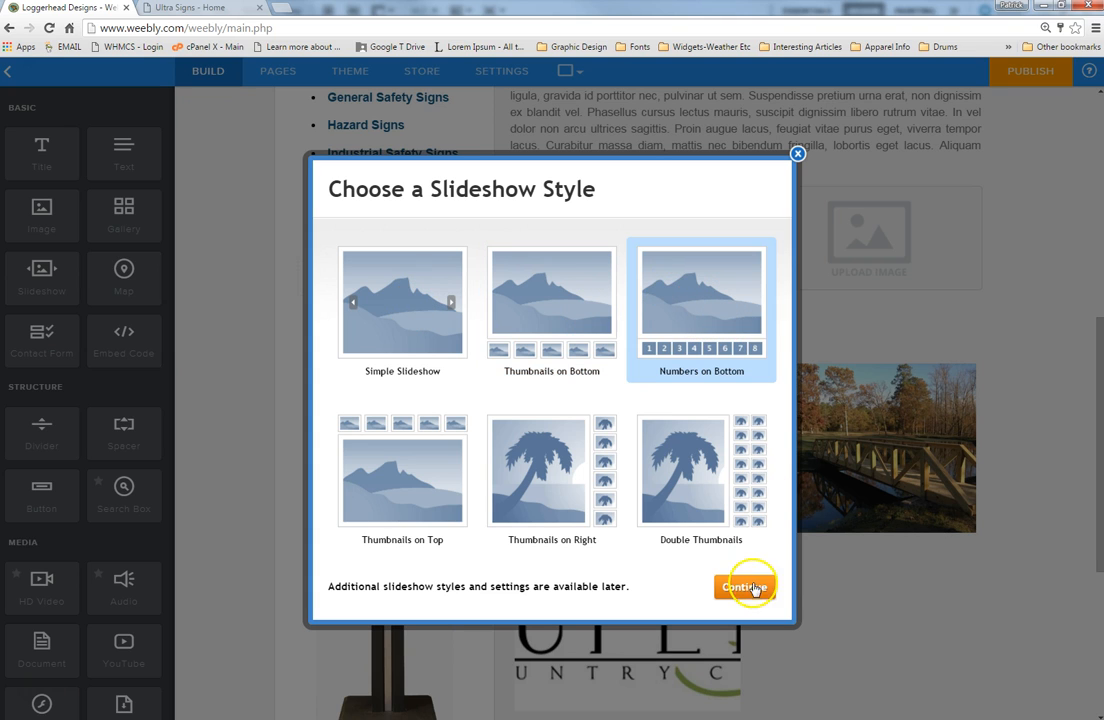
pyautogui.click(744, 587)
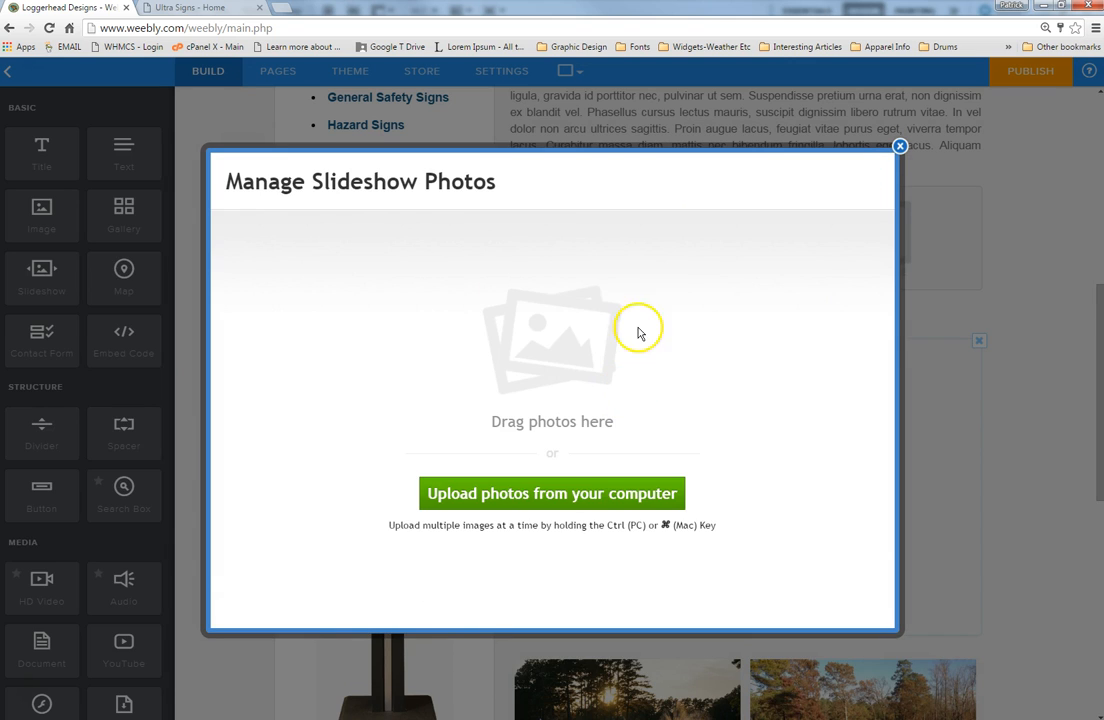
# Step: Upload panther2 and w4 from the Desktop as the slideshow photos
pyautogui.click(577, 488)
pyautogui.click(390, 108)
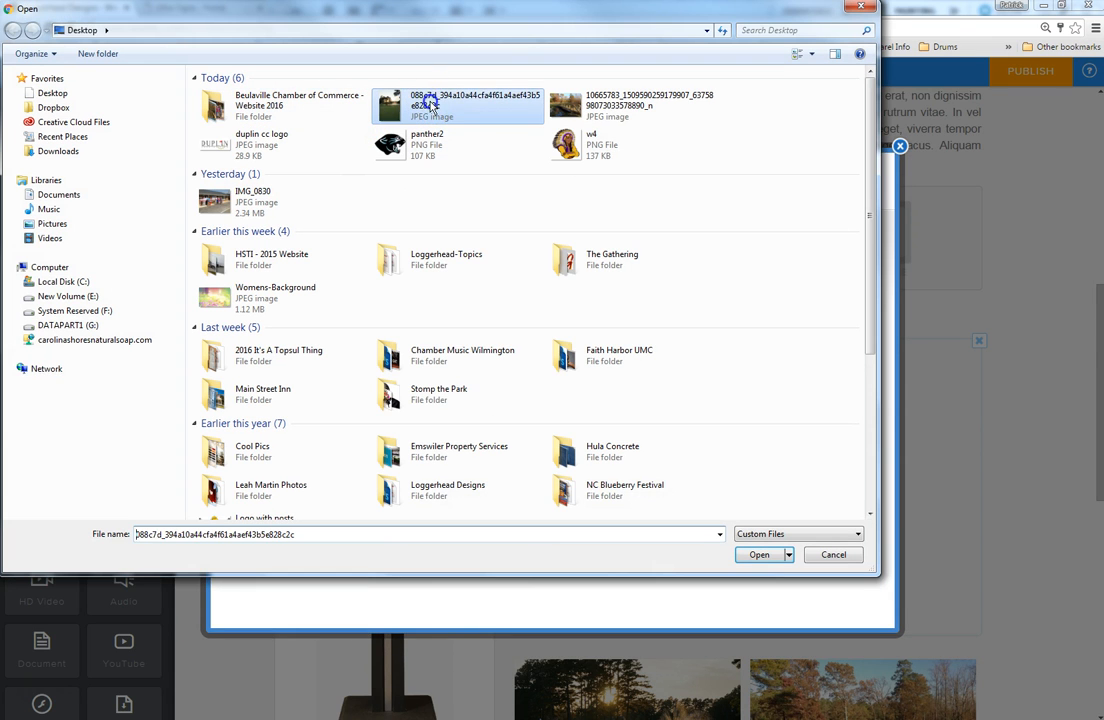
pyautogui.click(456, 148)
pyautogui.keyDown('ctrl'); pyautogui.click(611, 148); pyautogui.keyUp('ctrl')
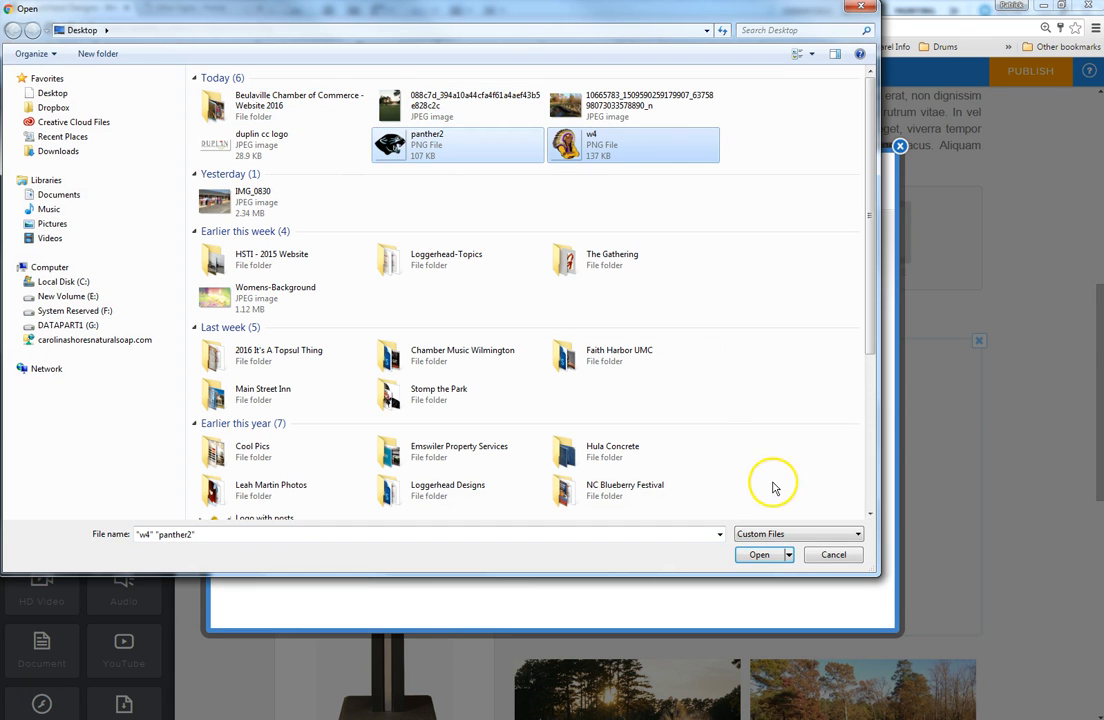
pyautogui.click(769, 554)
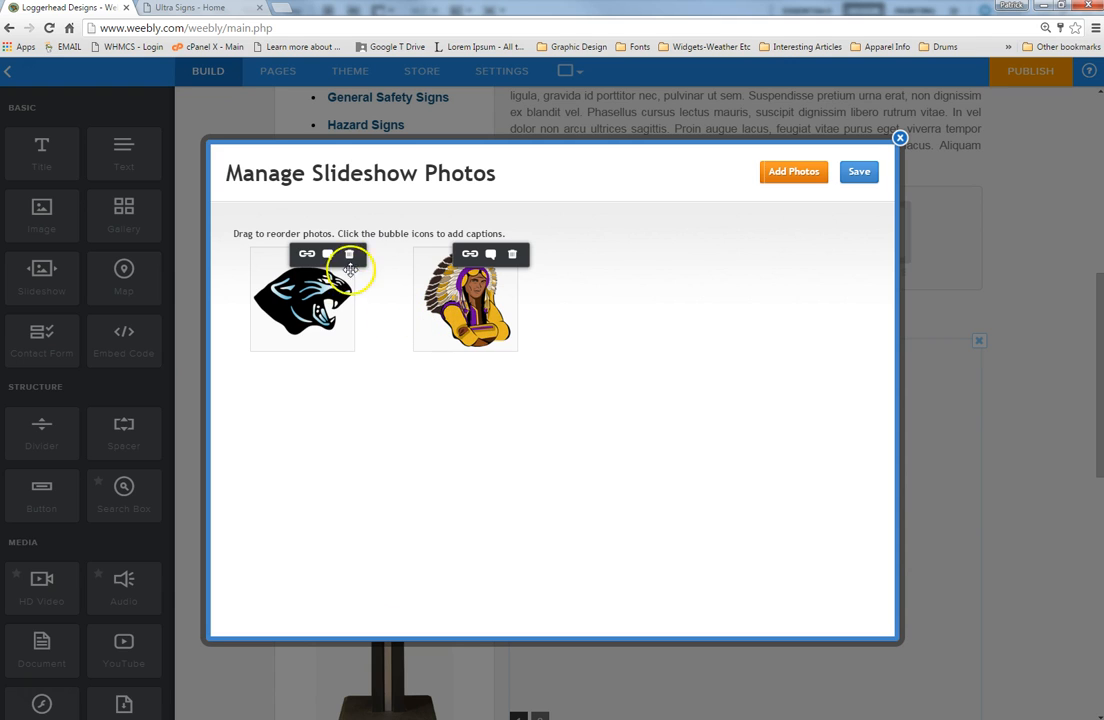
# Step: View the caption and link options of the w4 photo without setting either, and save the slideshow photos
pyautogui.click(491, 256)
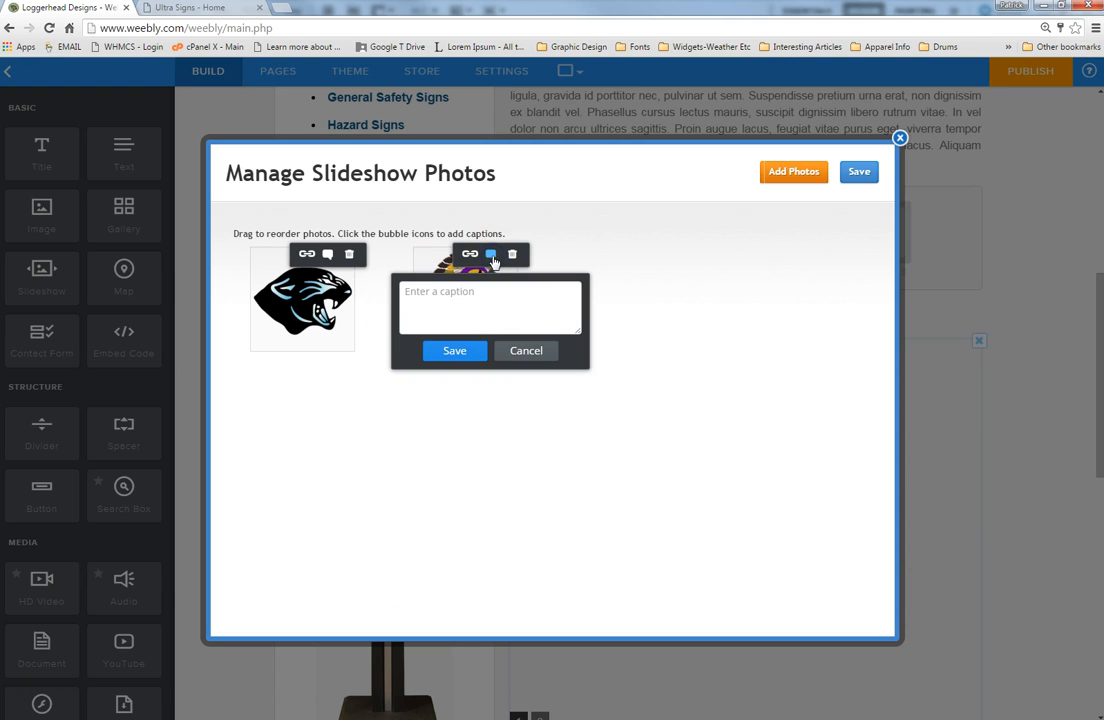
pyautogui.click(470, 255)
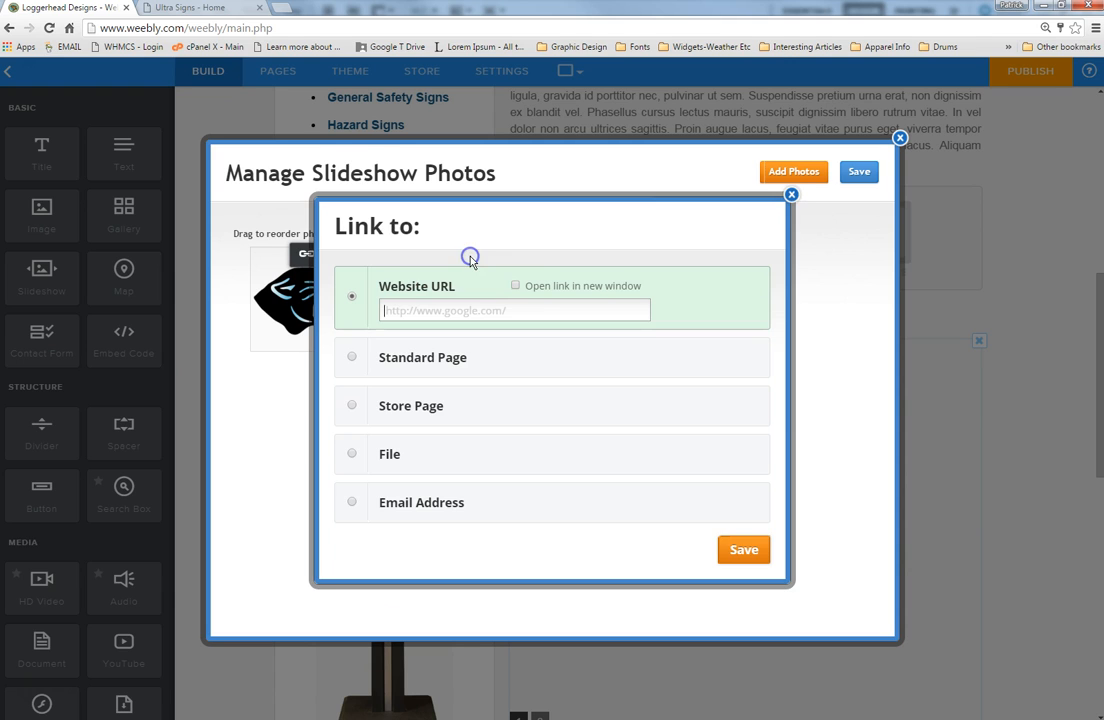
pyautogui.click(790, 196)
pyautogui.click(530, 358)
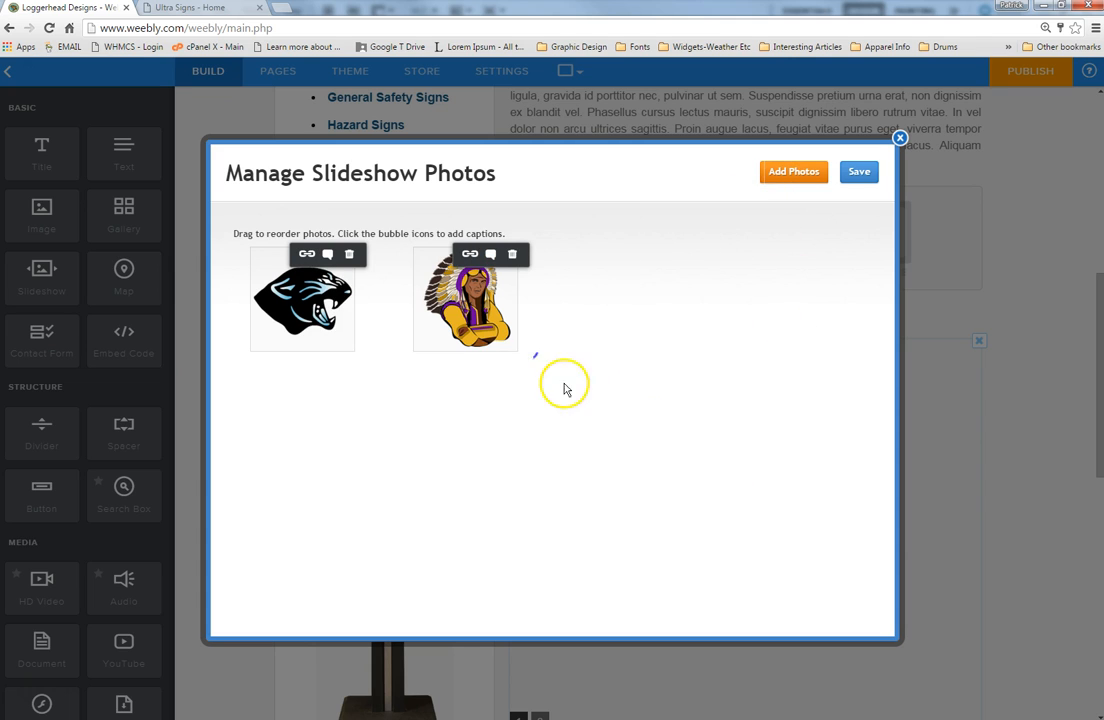
pyautogui.click(862, 173)
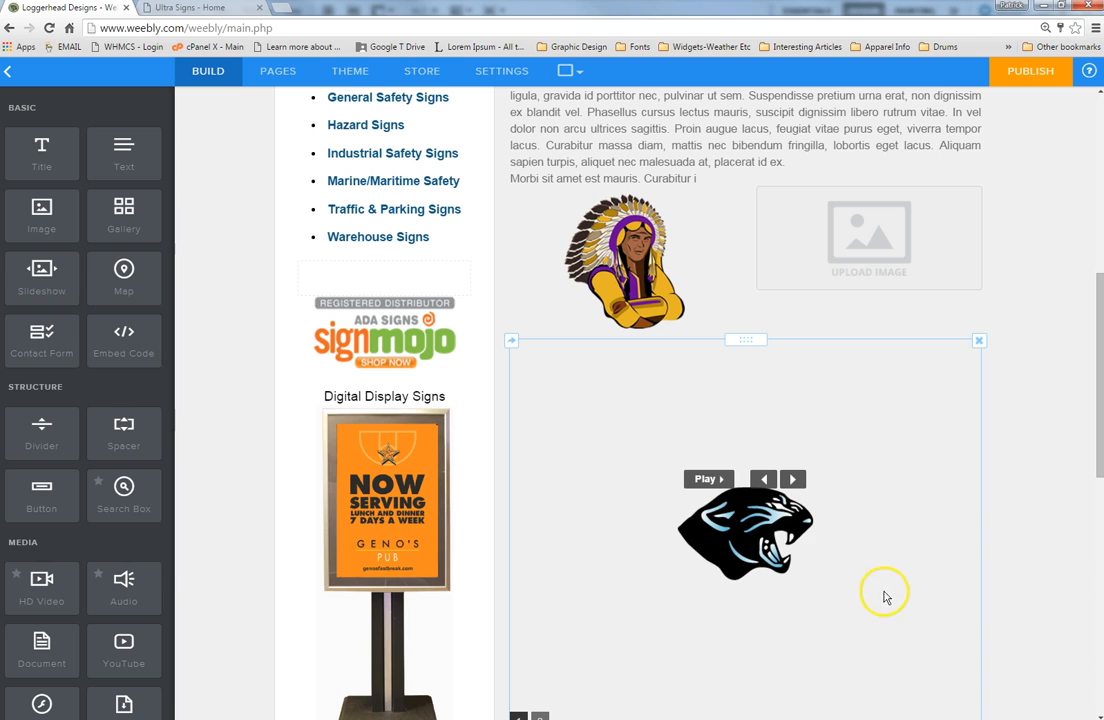
# Step: Advance the slideshow to its next photo and look through the Transition Style options, keeping Fade
pyautogui.click(793, 479)
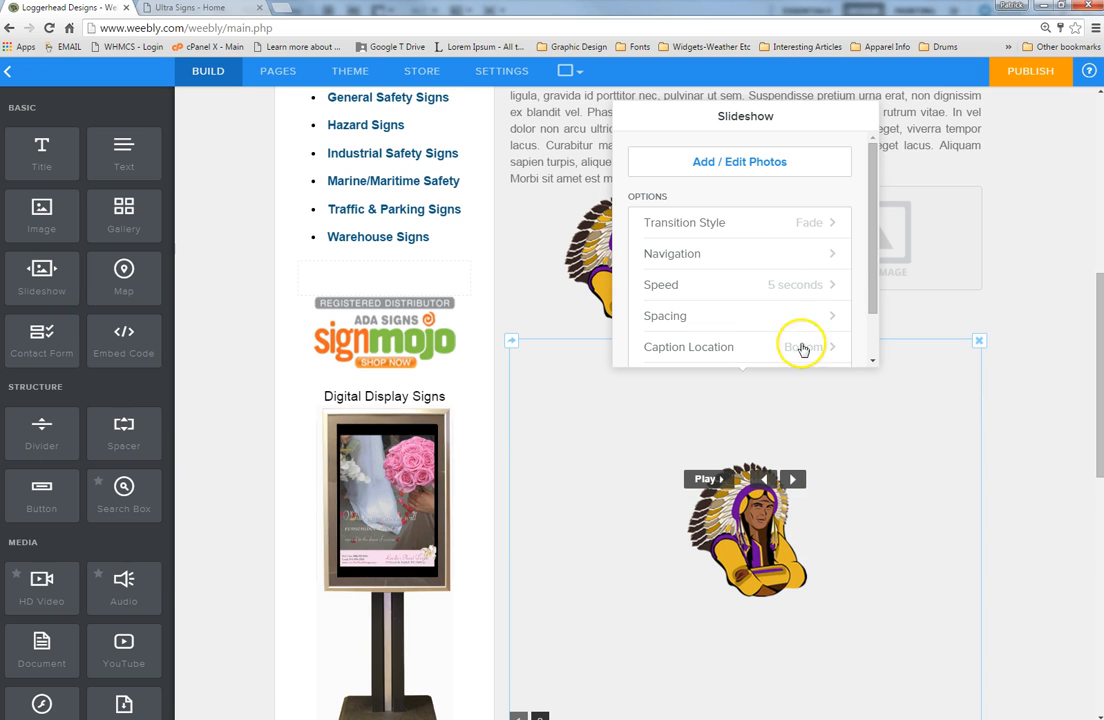
pyautogui.click(800, 224)
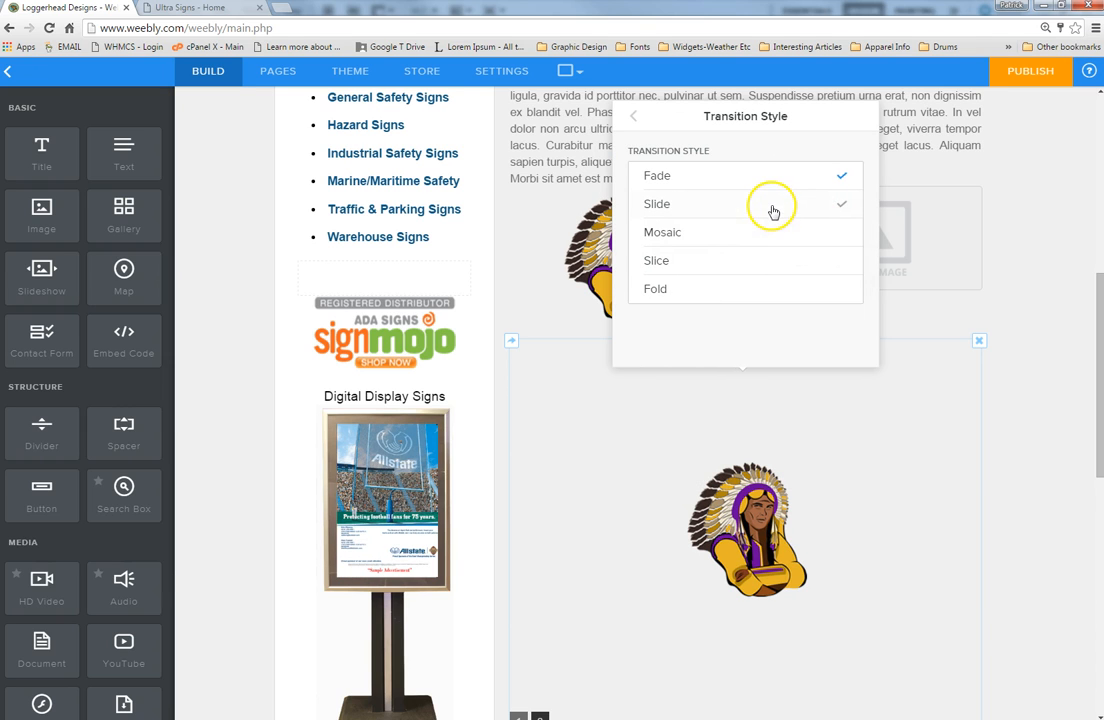
pyautogui.click(771, 236)
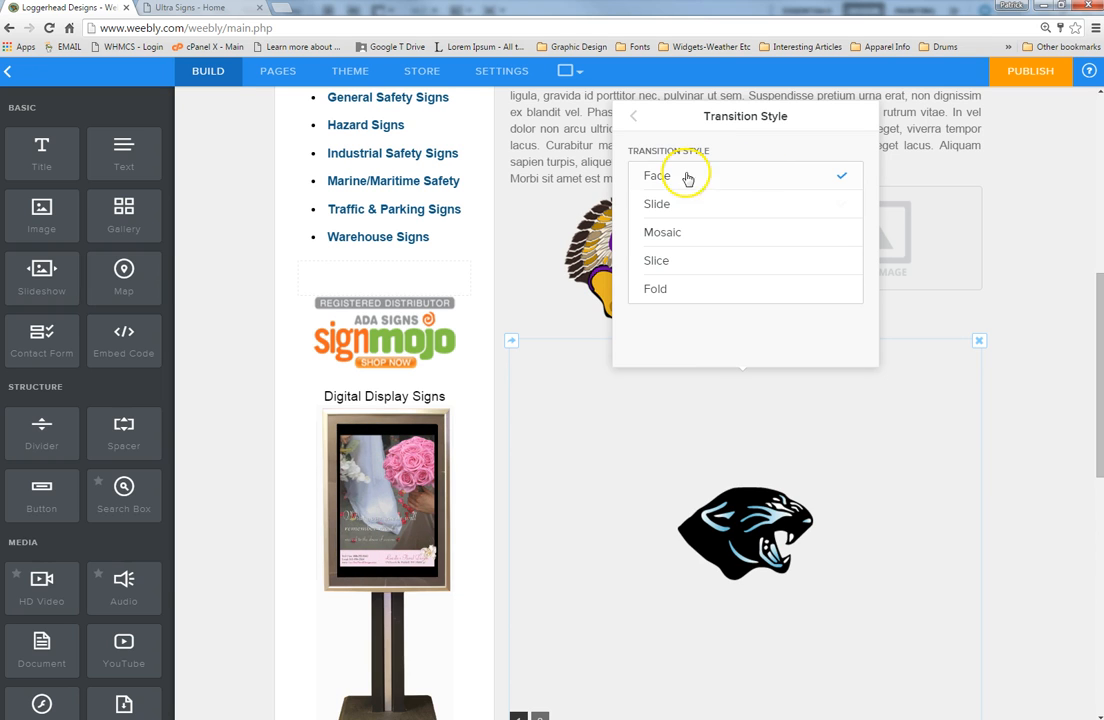
pyautogui.click(633, 116)
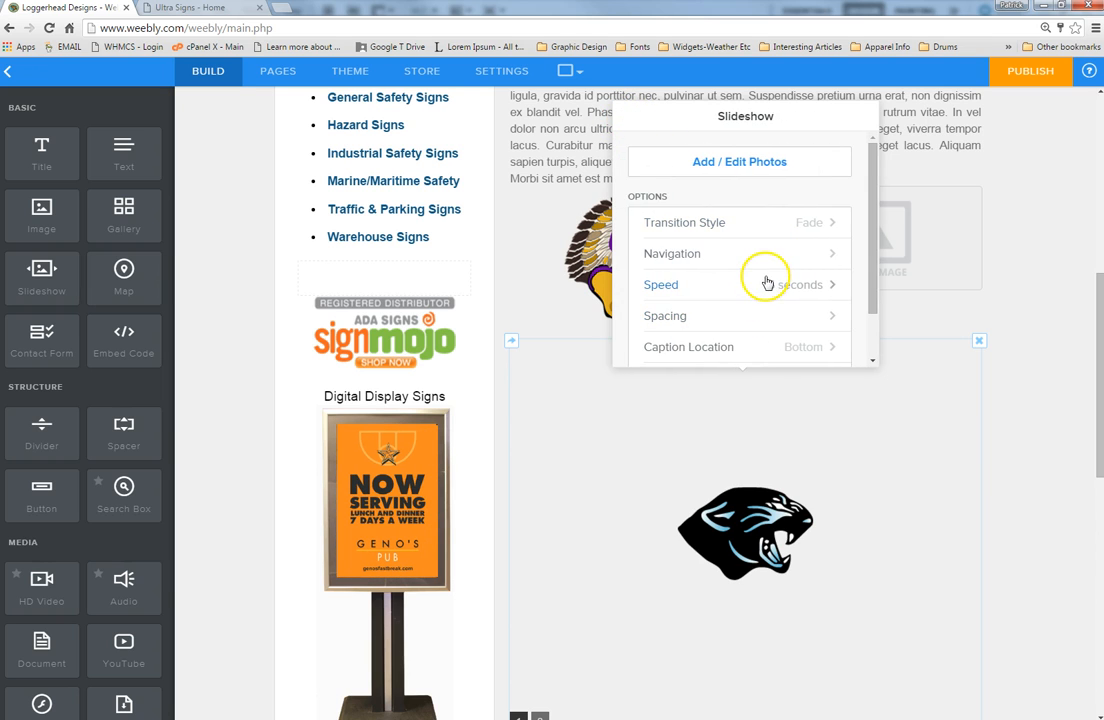
# Step: Try a slideshow speed of 7 seconds, then set it to 3 seconds and close the settings
pyautogui.click(820, 287)
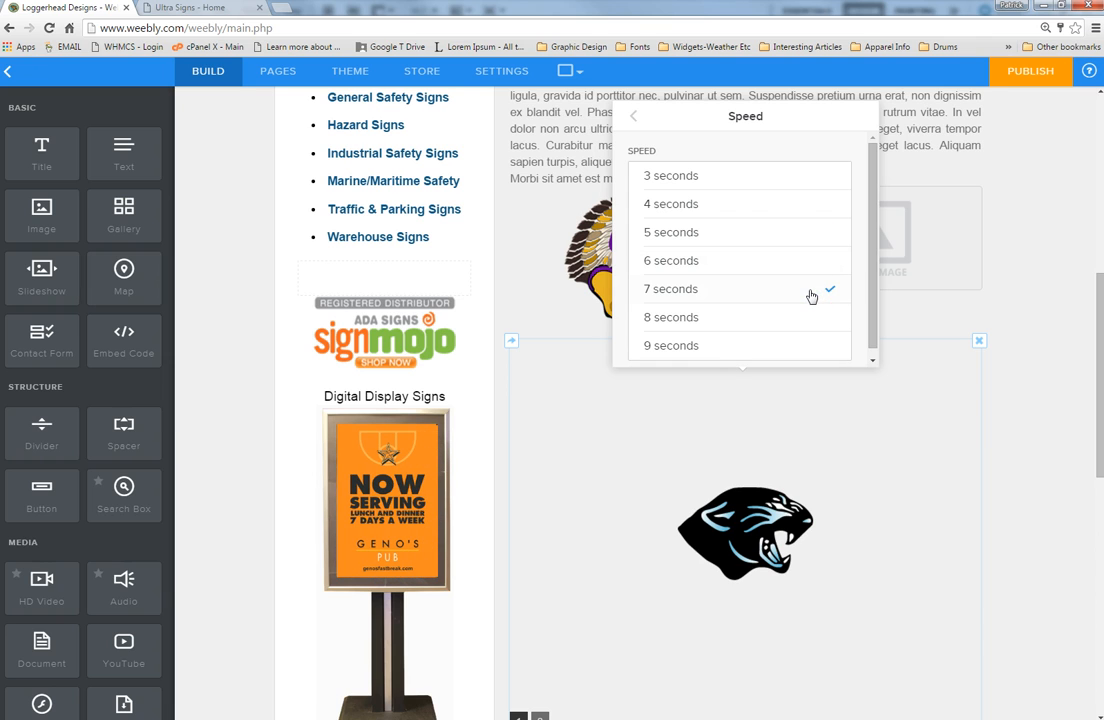
pyautogui.click(789, 178)
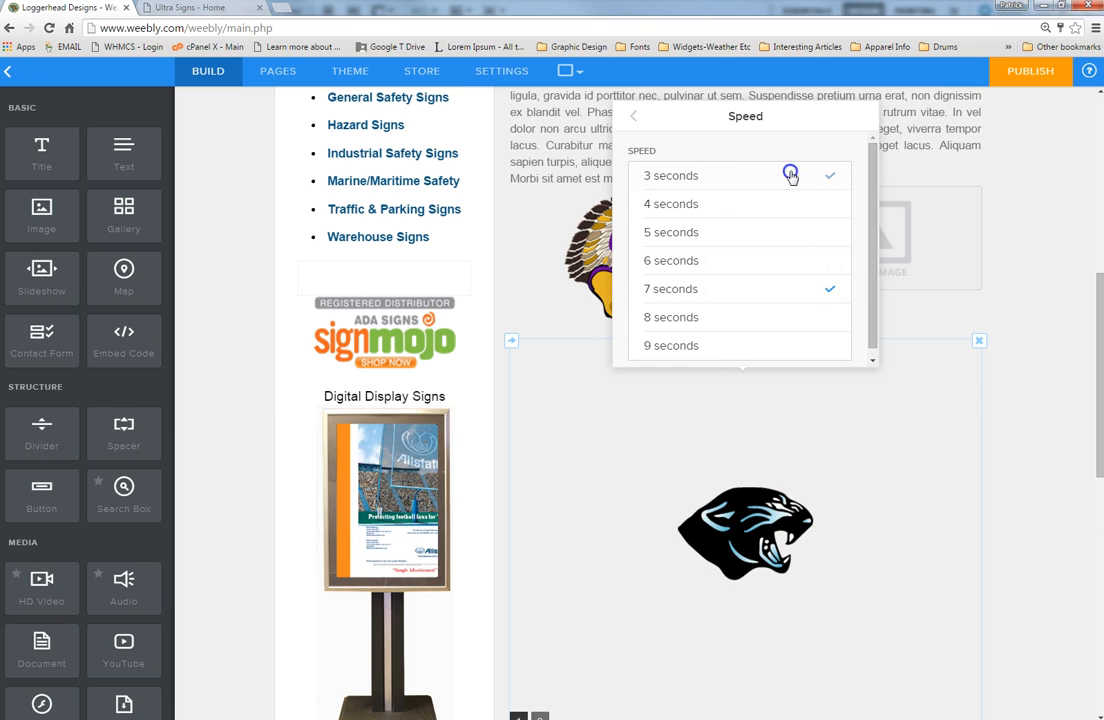
pyautogui.click(634, 122)
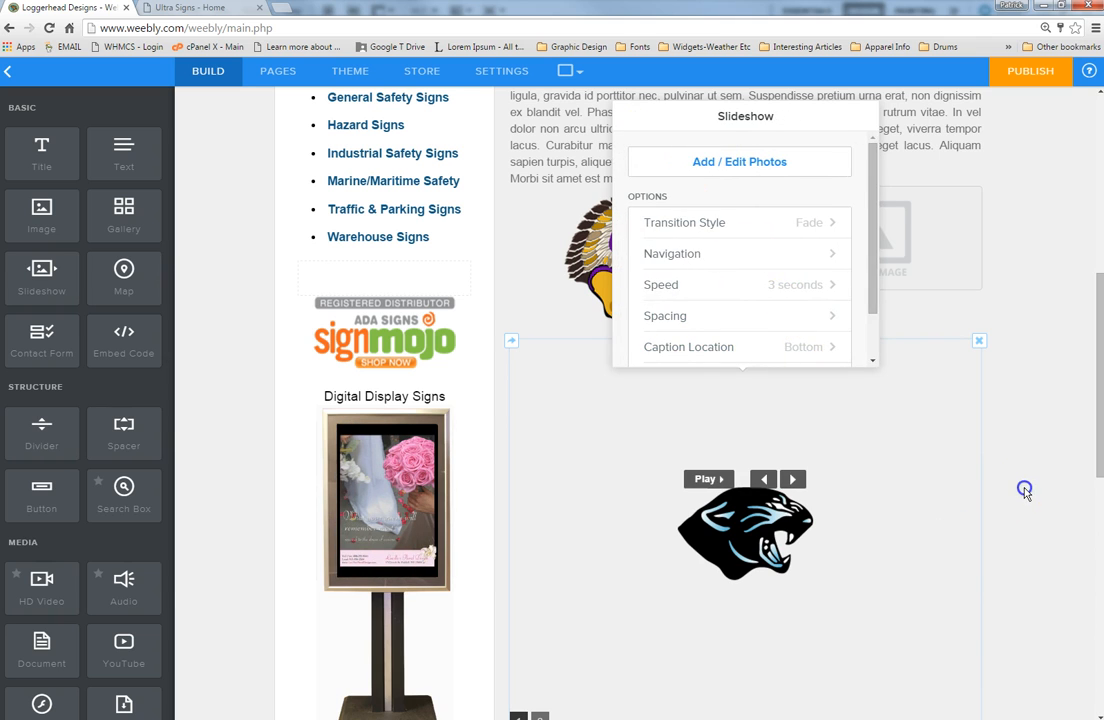
pyautogui.click(862, 548)
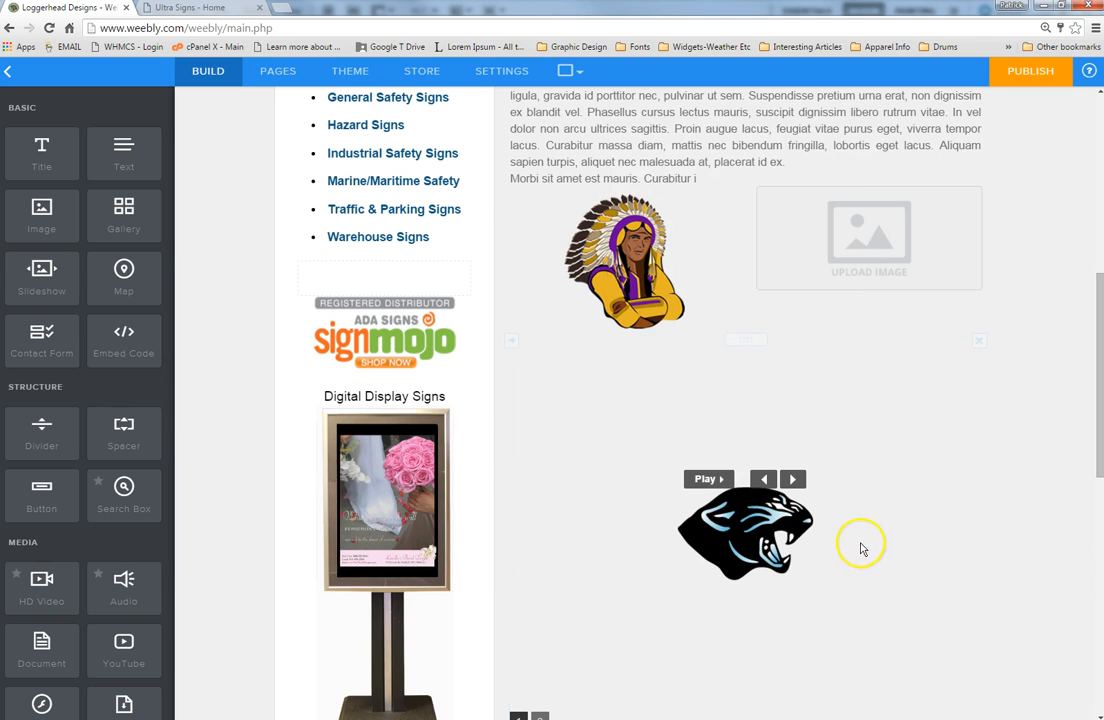
# Step: In the slideshow's advanced settings, turn Autoplay on and Show Controls off, then close the settings
pyautogui.click(871, 441)
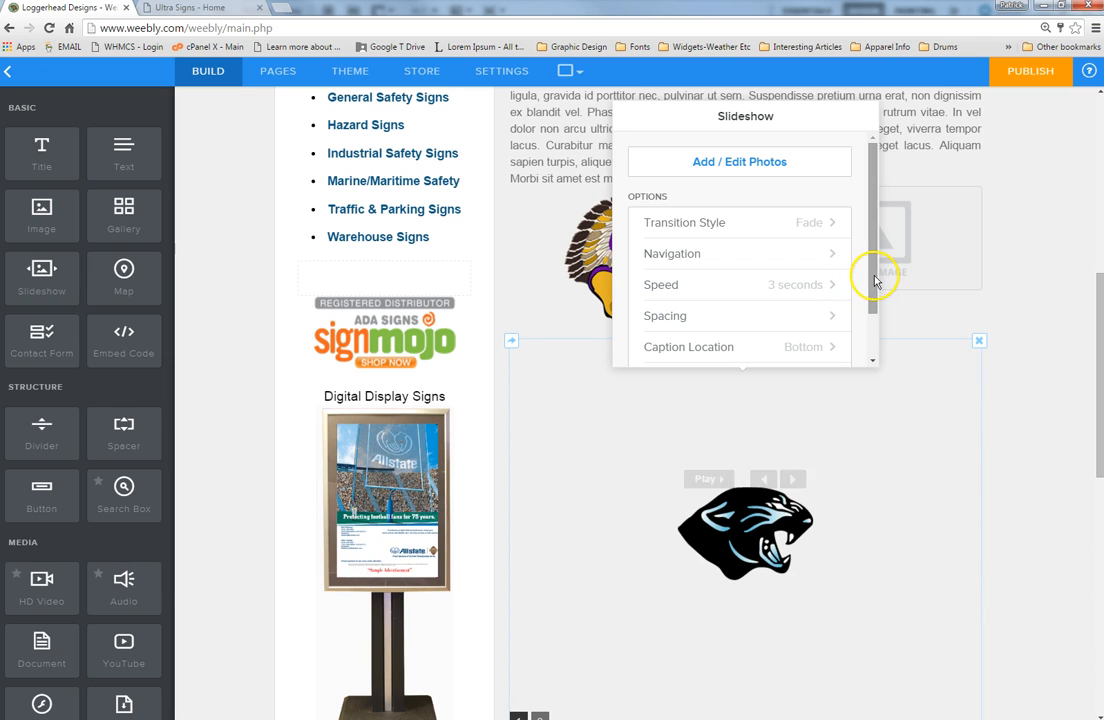
pyautogui.moveTo(872, 276); pyautogui.dragTo(857, 318)
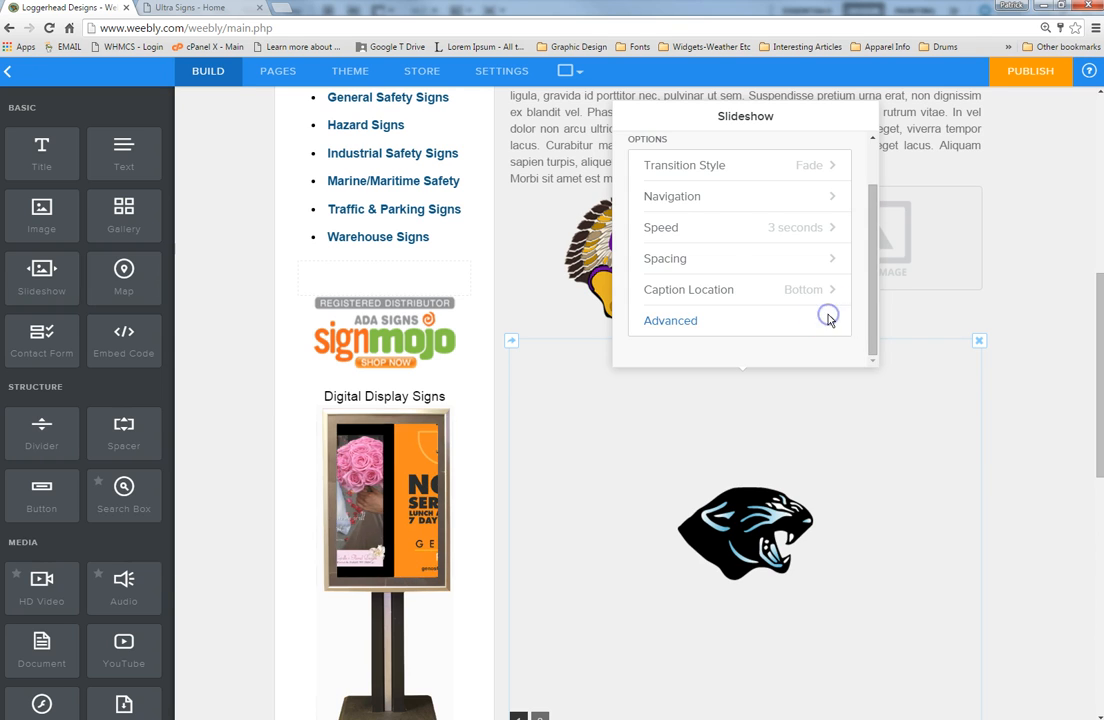
pyautogui.click(828, 318)
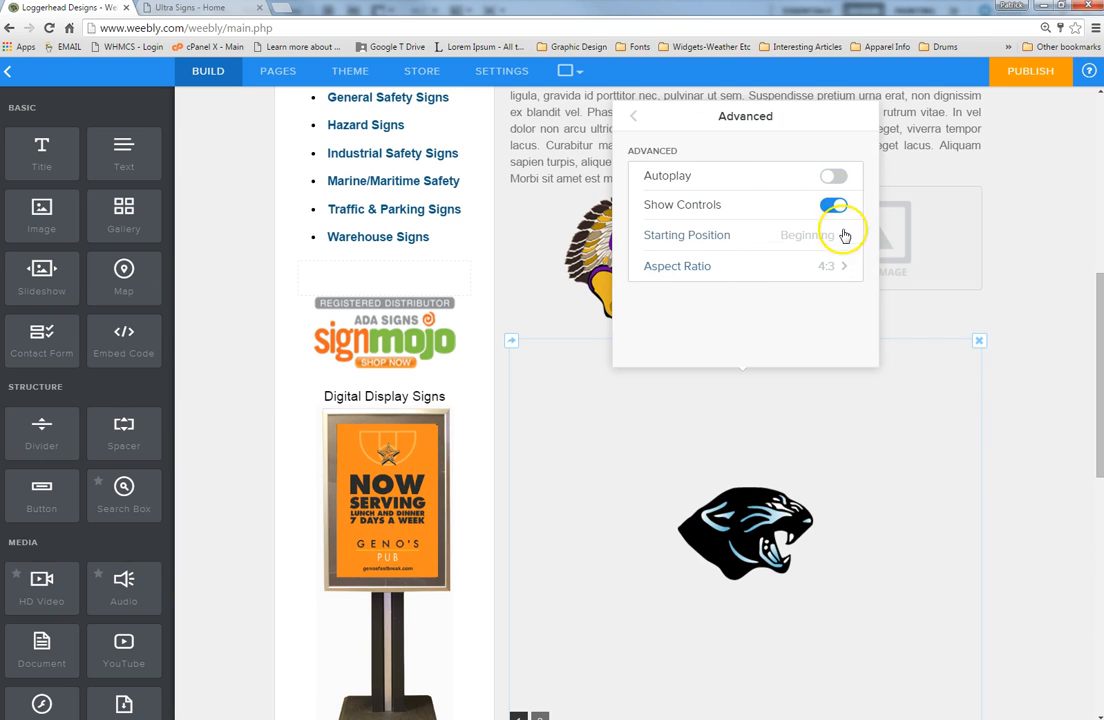
pyautogui.click(830, 178)
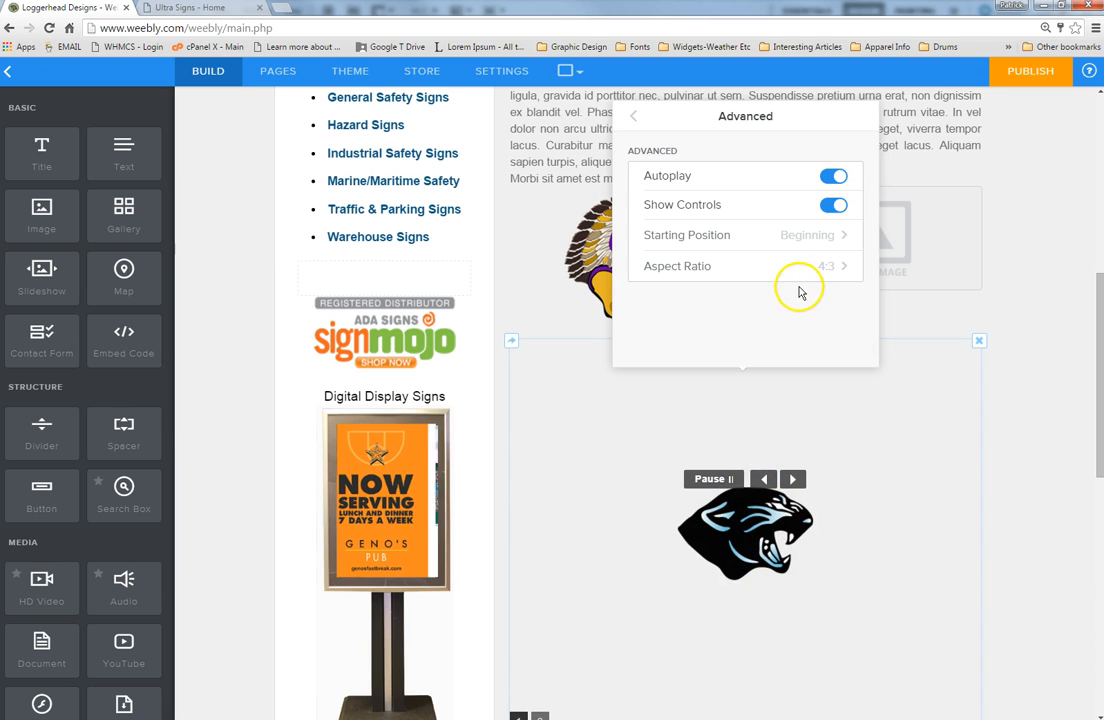
pyautogui.click(836, 205)
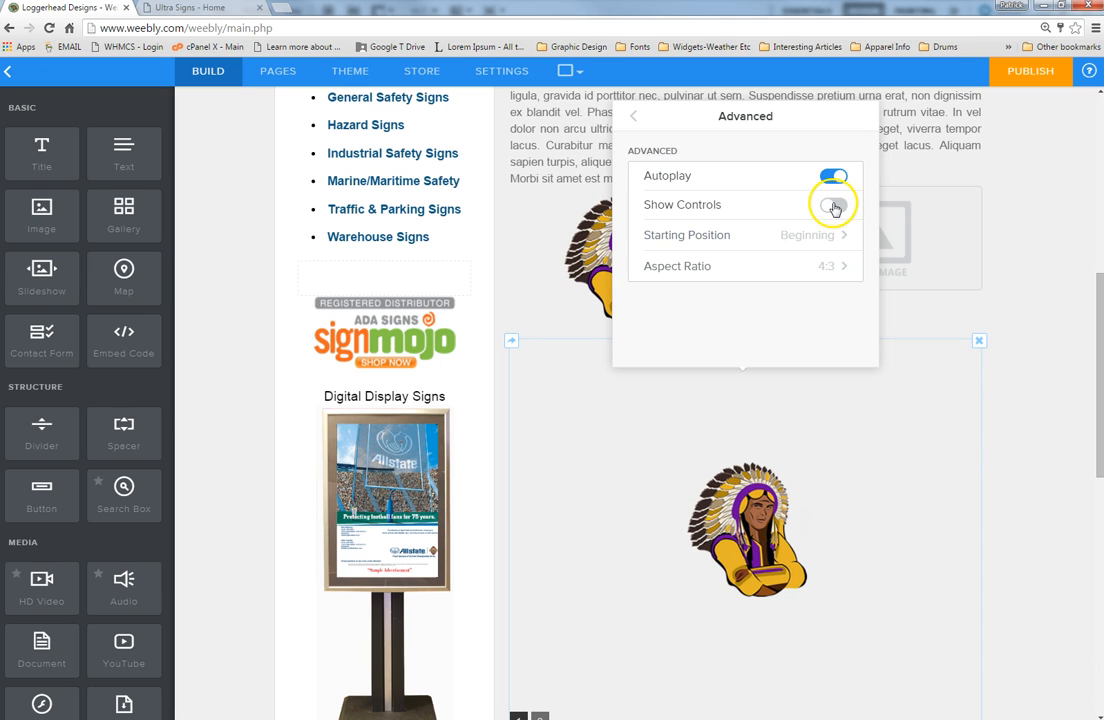
pyautogui.click(633, 116)
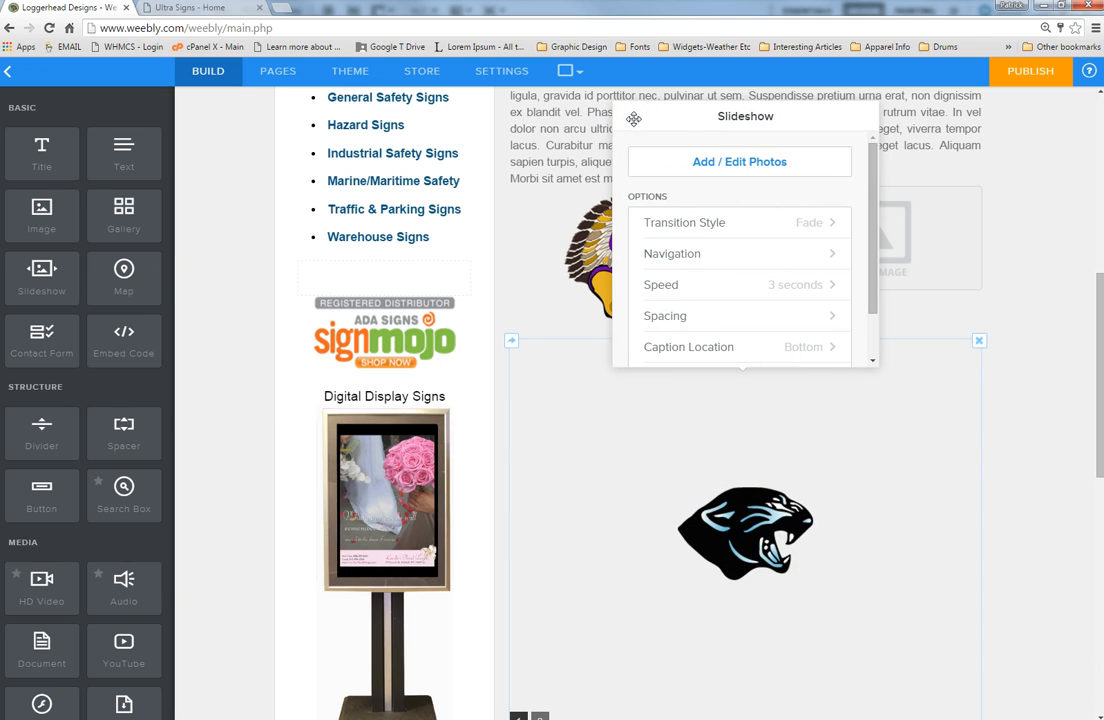
pyautogui.click(1040, 375)
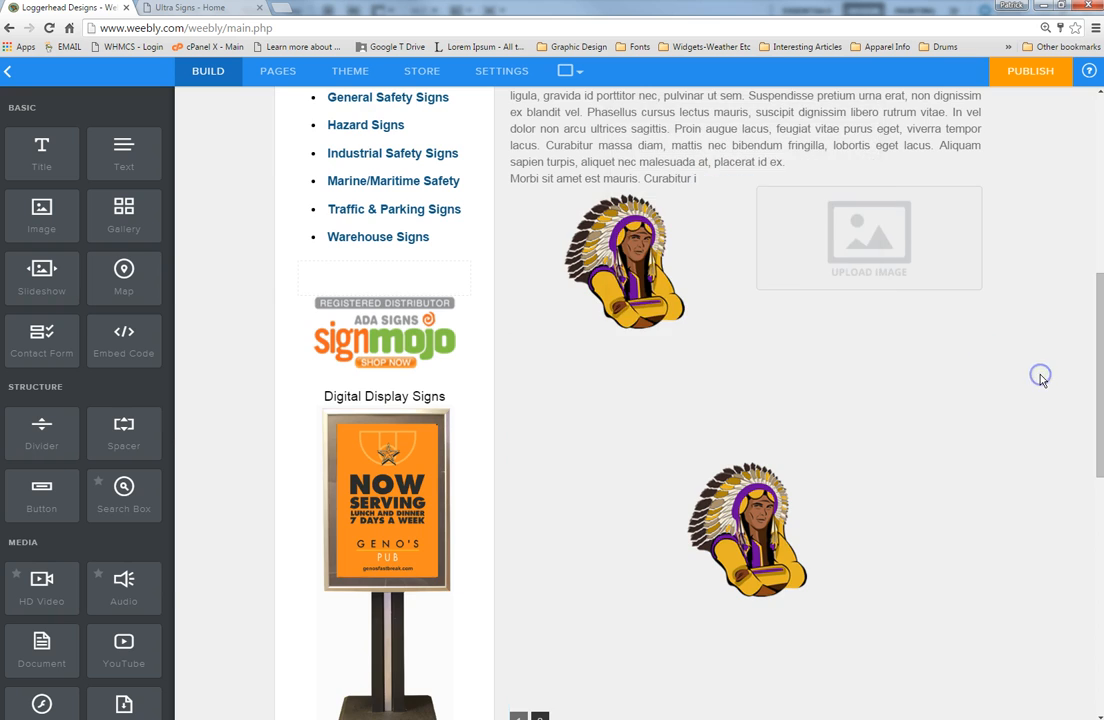
# Step: Add a divider between the lorem ipsum paragraph and the row of images below it
pyautogui.scroll(-3, 1040, 388)
pyautogui.scroll(-3, 1038, 387)
pyautogui.scroll(3, 1038, 387)
pyautogui.scroll(-3, 1038, 387)
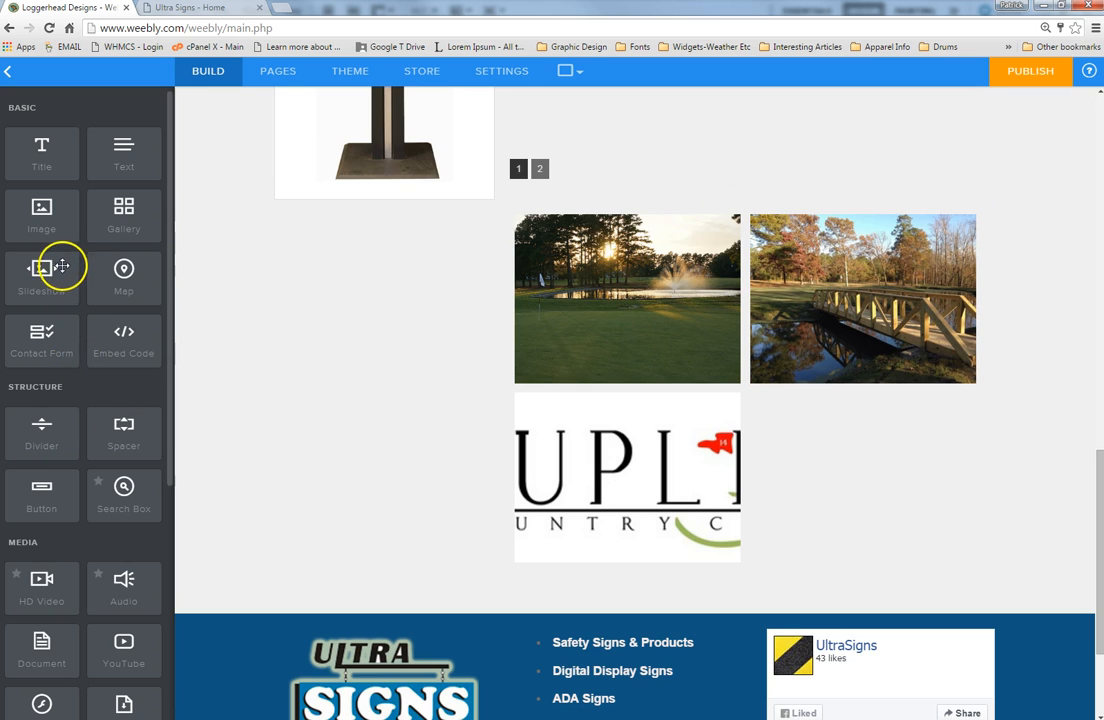
pyautogui.click(124, 281)
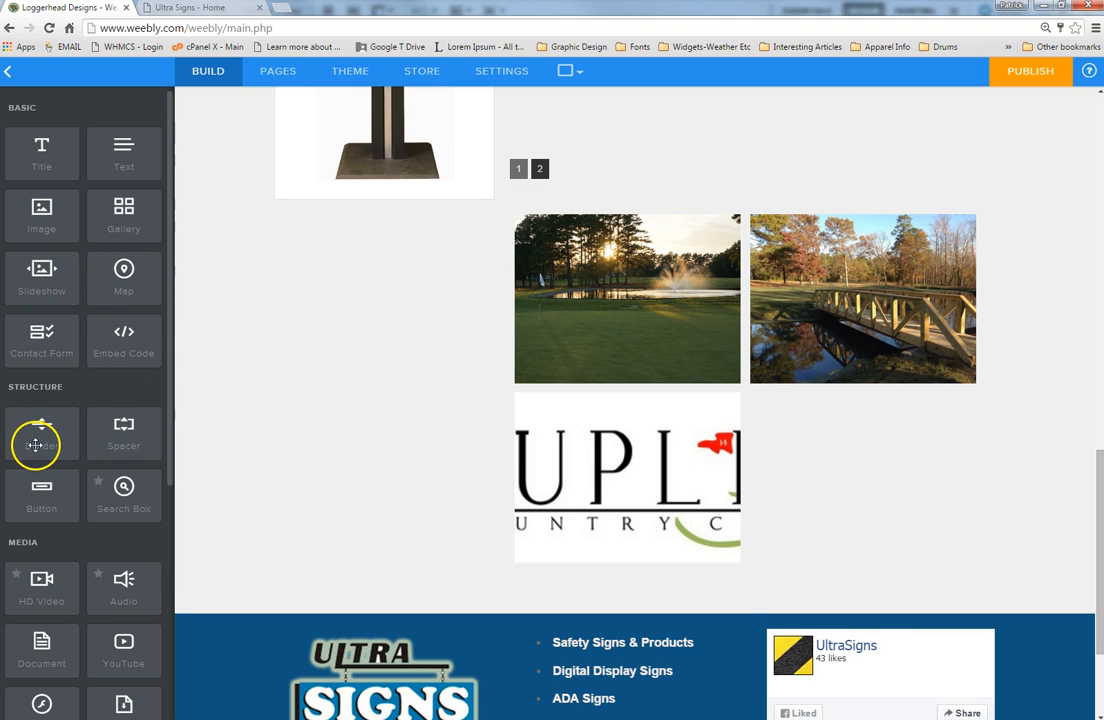
pyautogui.scroll(10, 770, 420)
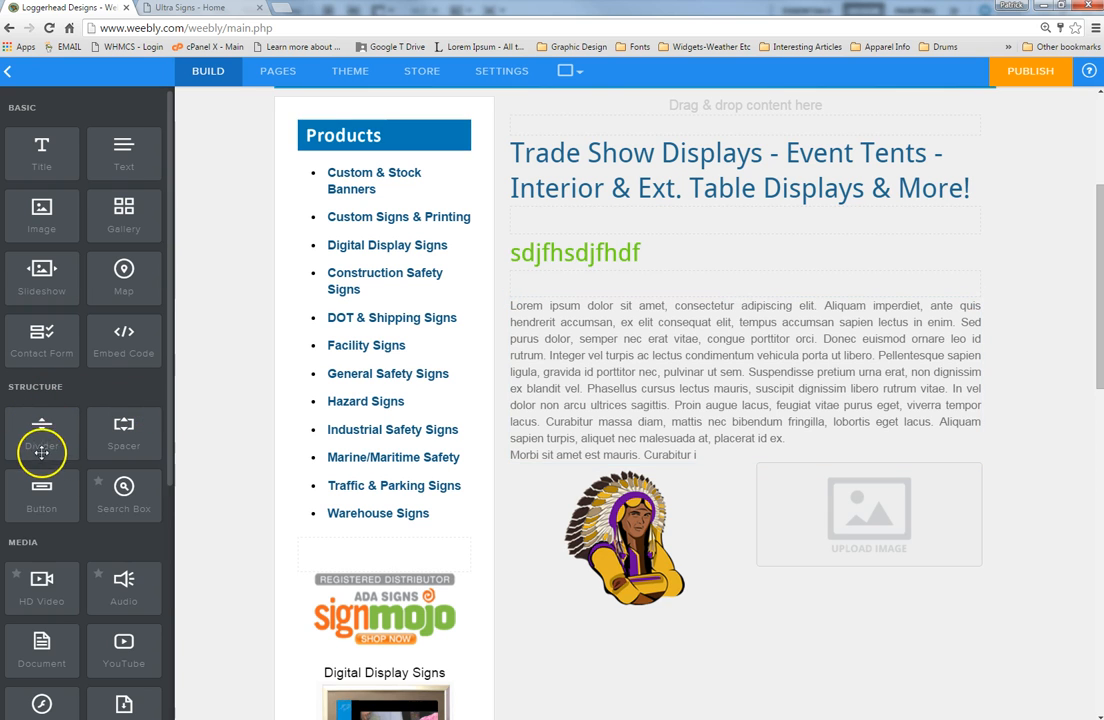
pyautogui.moveTo(35, 428); pyautogui.dragTo(722, 451)
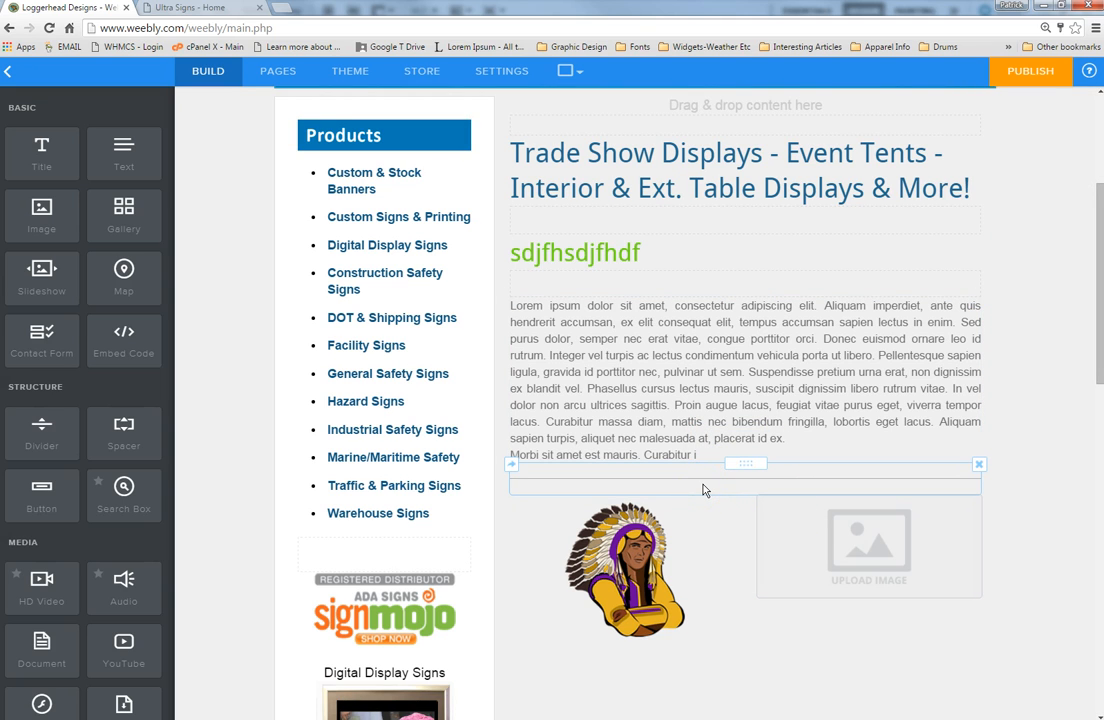
# Step: Try a width of 50% for the divider below the lorem ipsum paragraph, then set it to 100%
pyautogui.click(703, 487)
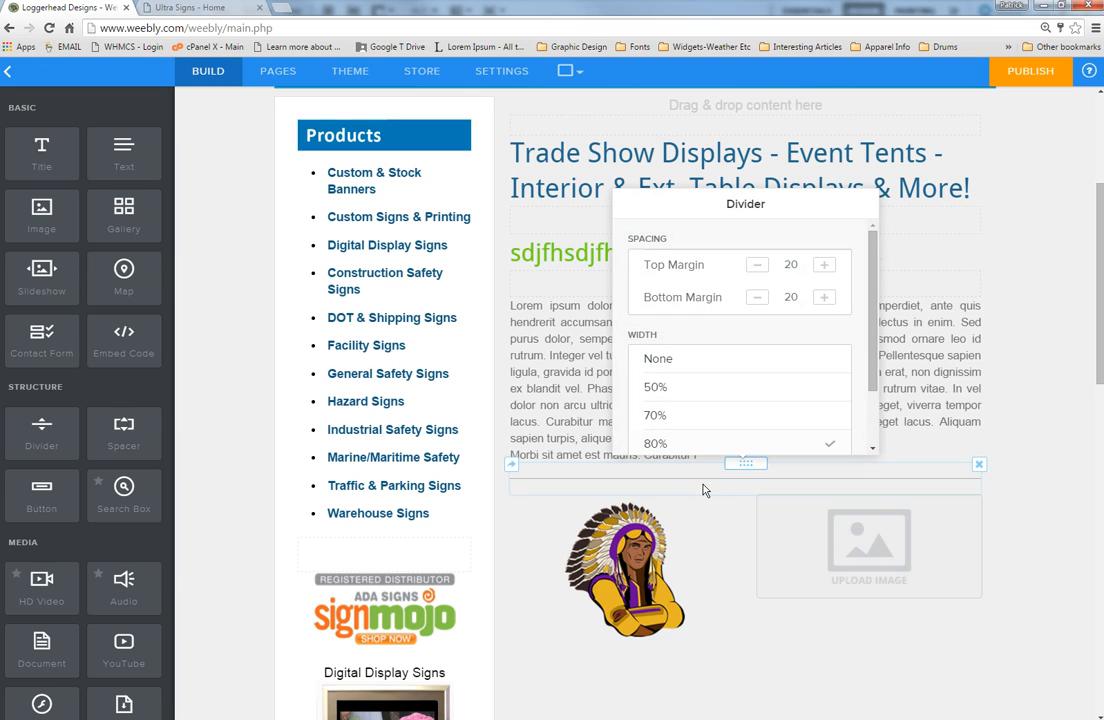
pyautogui.moveTo(862, 370); pyautogui.dragTo(800, 433)
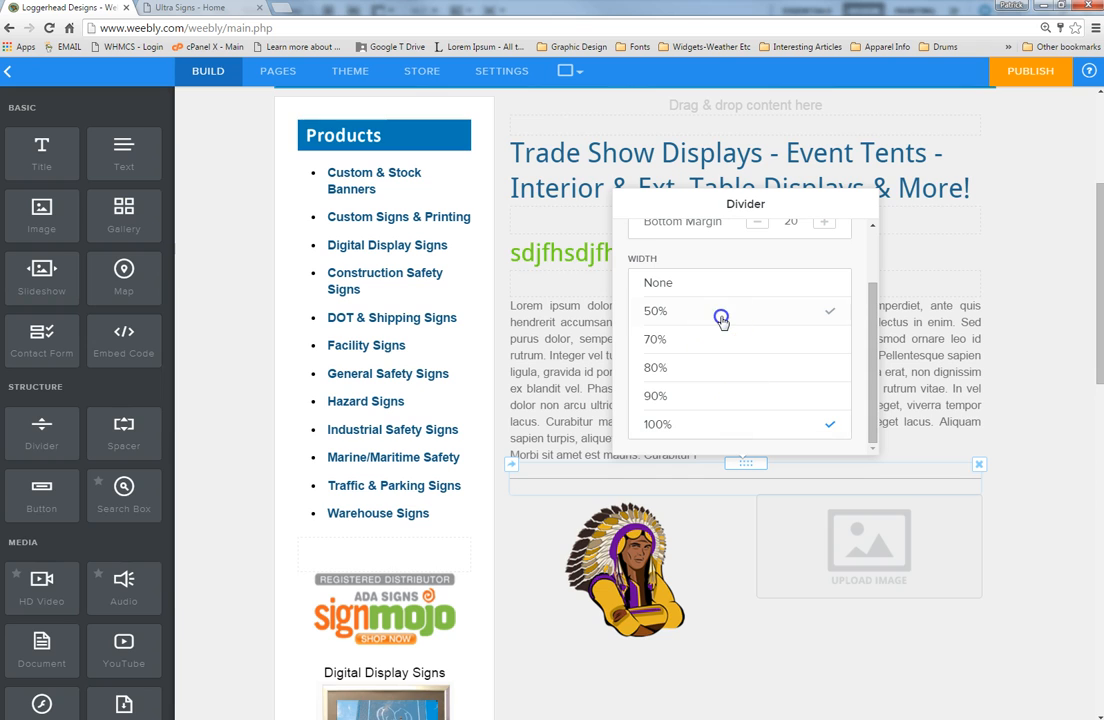
pyautogui.click(737, 380)
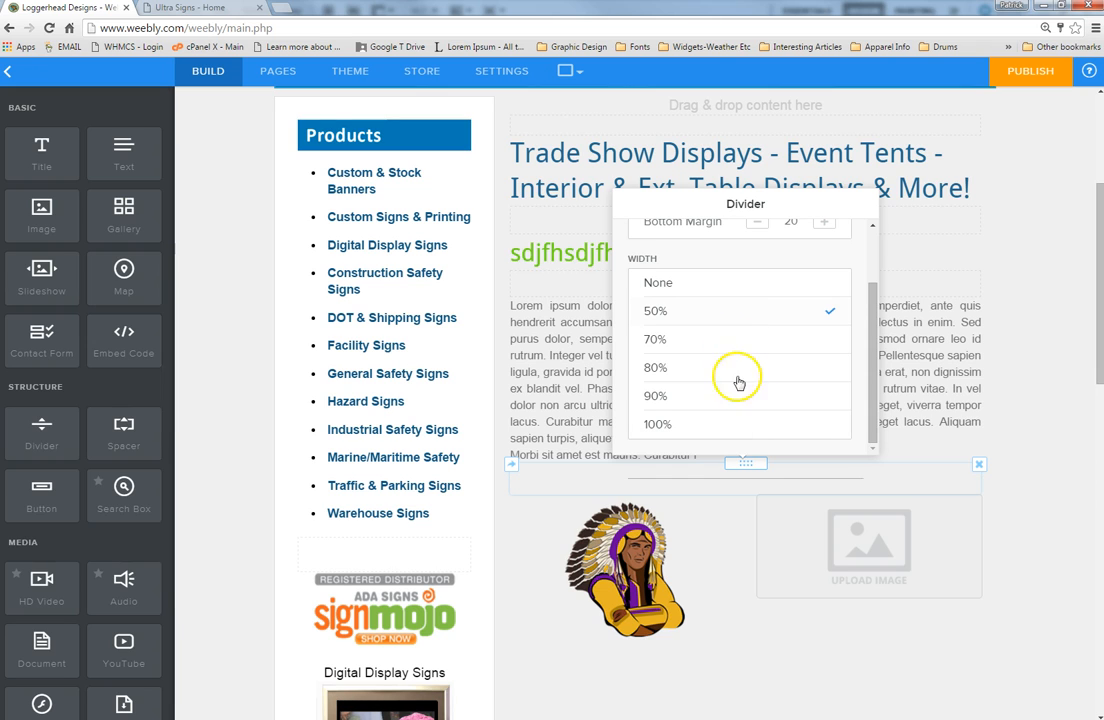
pyautogui.click(759, 426)
# Step: Increase the divider's top margin, reduce its bottom margin, and close its settings
pyautogui.scroll(2, 755, 380)
pyautogui.click(749, 301)
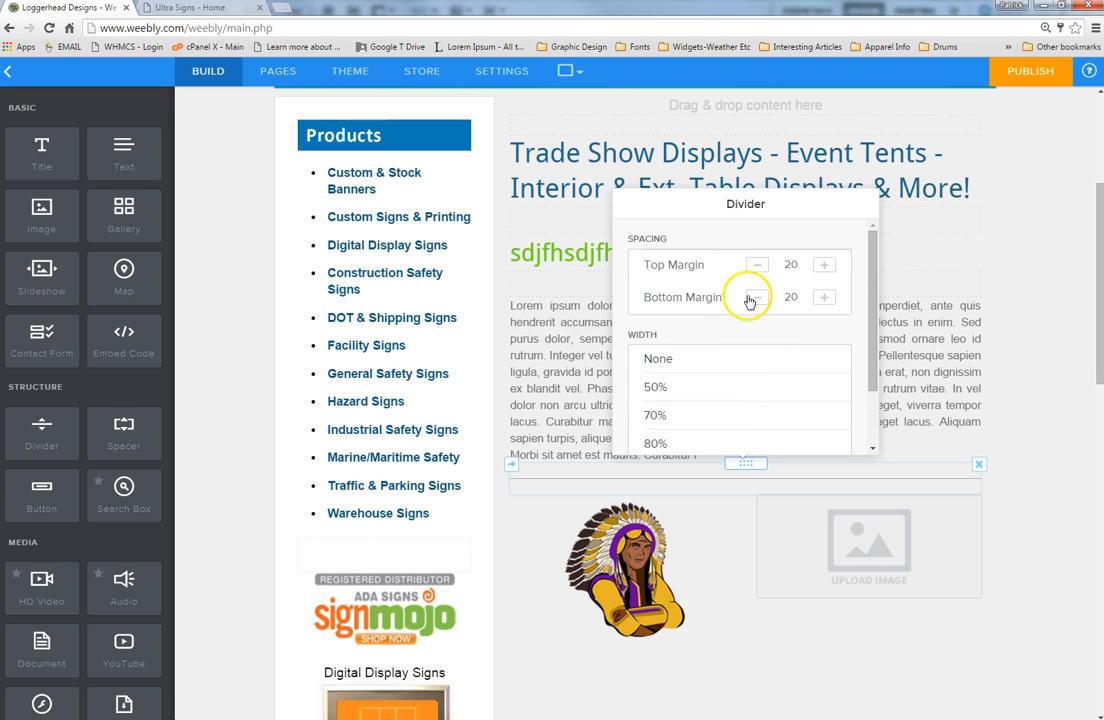
pyautogui.click(759, 265)
pyautogui.click(759, 265)
pyautogui.click(821, 265)
pyautogui.click(821, 265)
pyautogui.click(821, 265)
pyautogui.click(821, 265)
pyautogui.click(821, 265)
pyautogui.click(821, 265)
pyautogui.click(757, 297)
pyautogui.click(757, 297)
pyautogui.click(1030, 398)
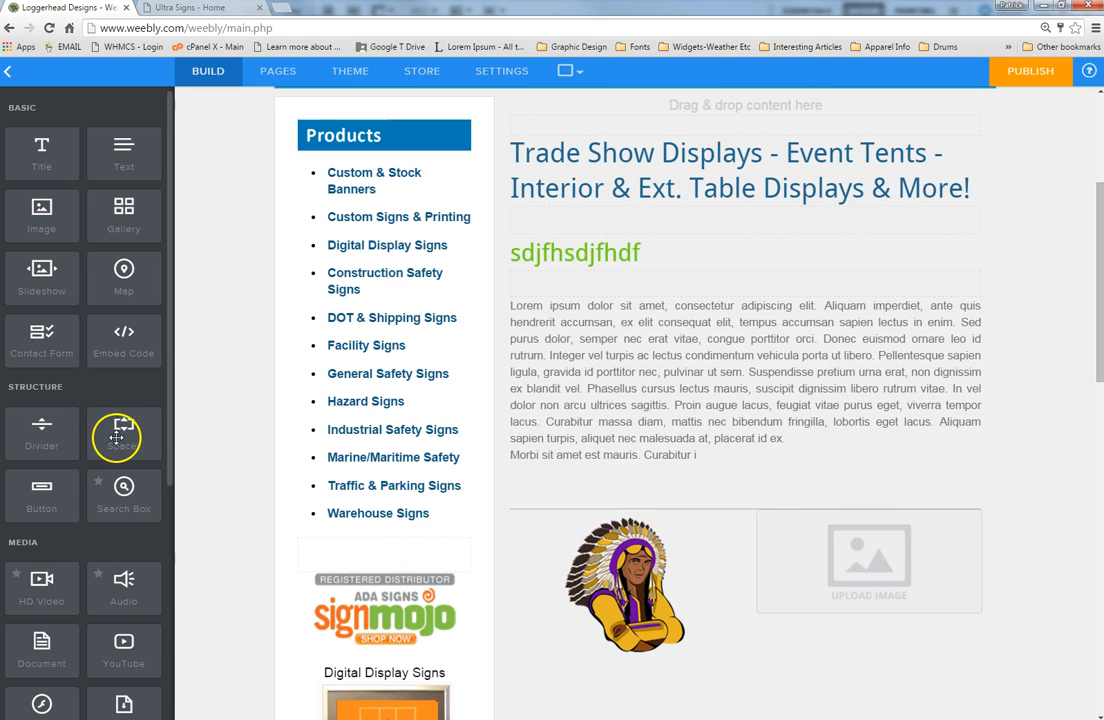
# Step: Add a spacer between the lorem ipsum paragraph and the divider and stretch it to roughly three times its height
pyautogui.moveTo(117, 437); pyautogui.dragTo(722, 476)
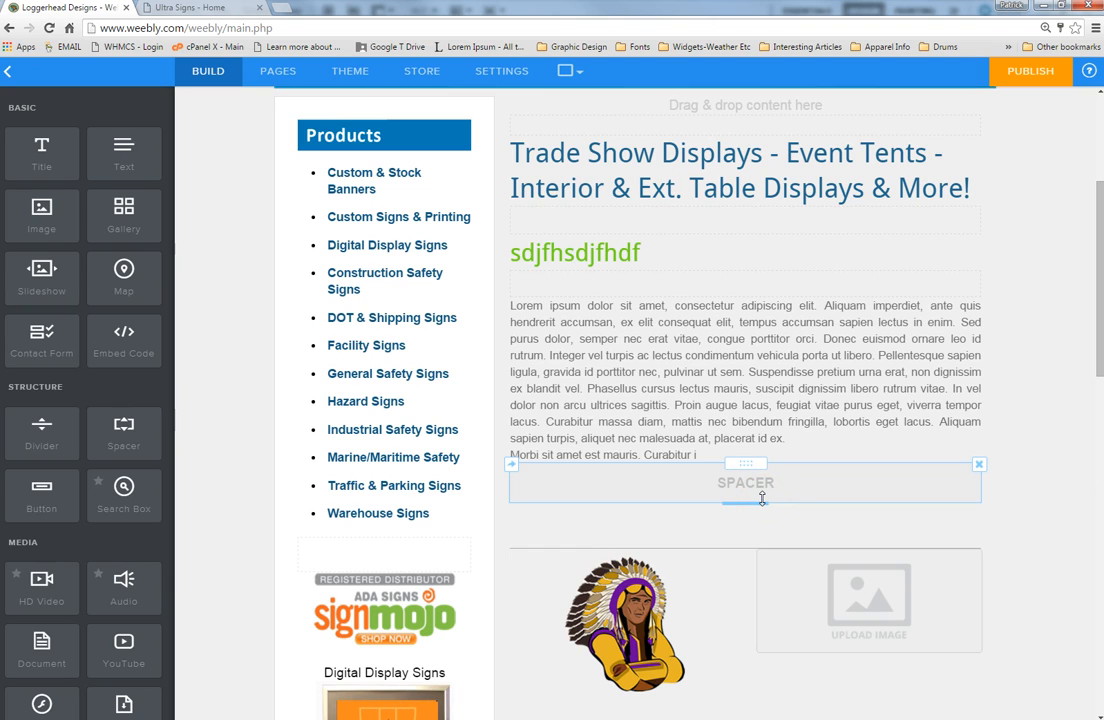
pyautogui.moveTo(762, 498); pyautogui.dragTo(749, 569)
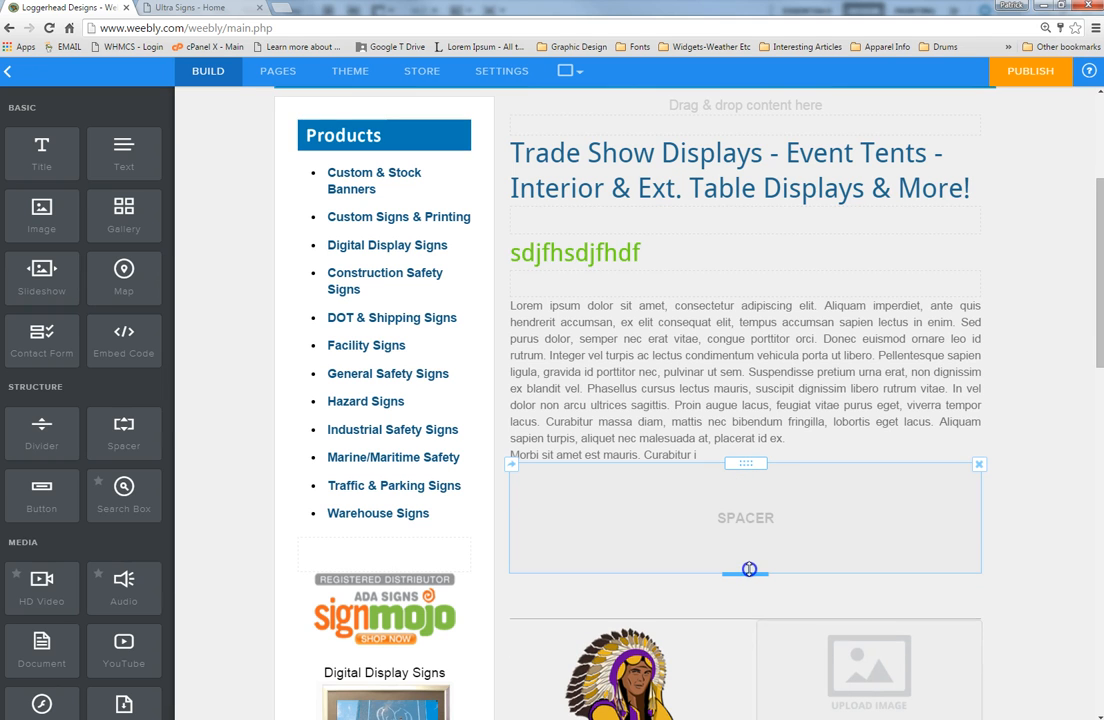
# Step: Move the spacer to the right side of the lorem ipsum paragraph and widen the text column to about three quarters of the row
pyautogui.moveTo(779, 441); pyautogui.dragTo(966, 391)
pyautogui.moveTo(953, 475); pyautogui.dragTo(973, 410)
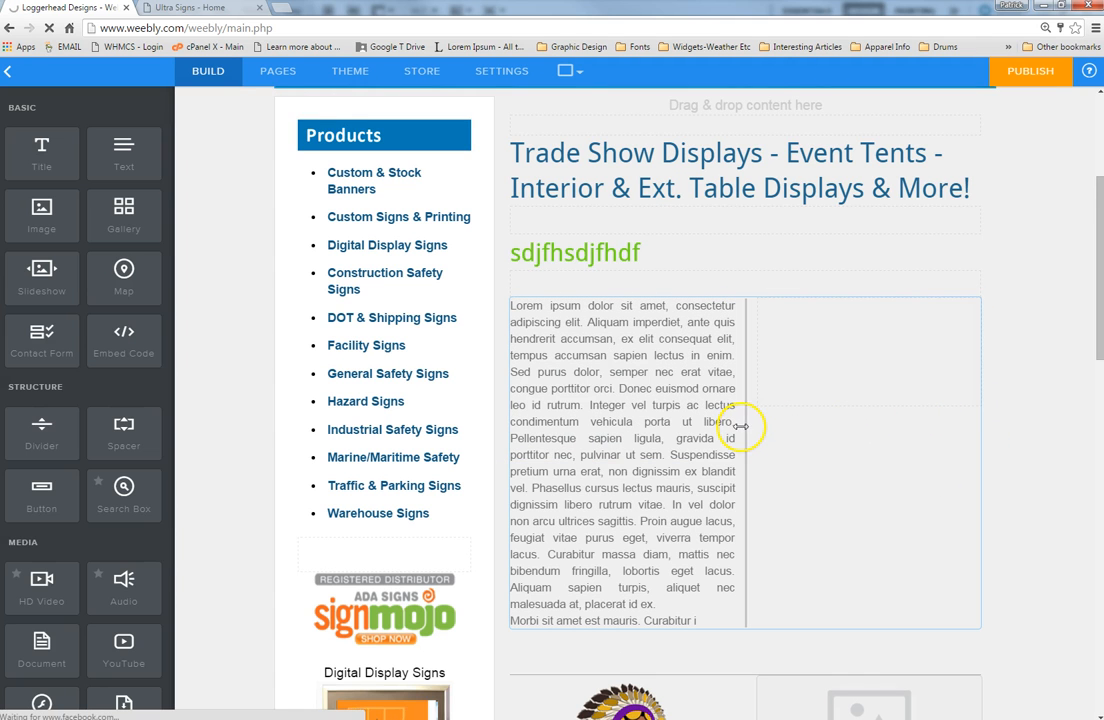
pyautogui.moveTo(746, 426); pyautogui.dragTo(746, 427)
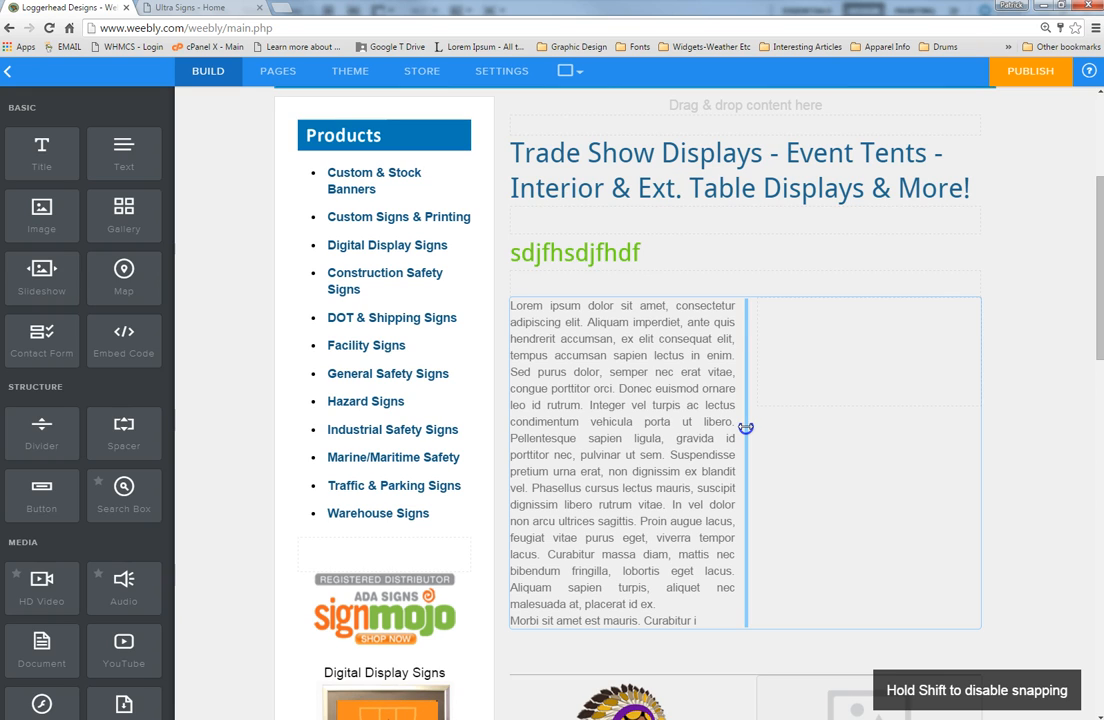
pyautogui.moveTo(746, 427); pyautogui.dragTo(747, 426)
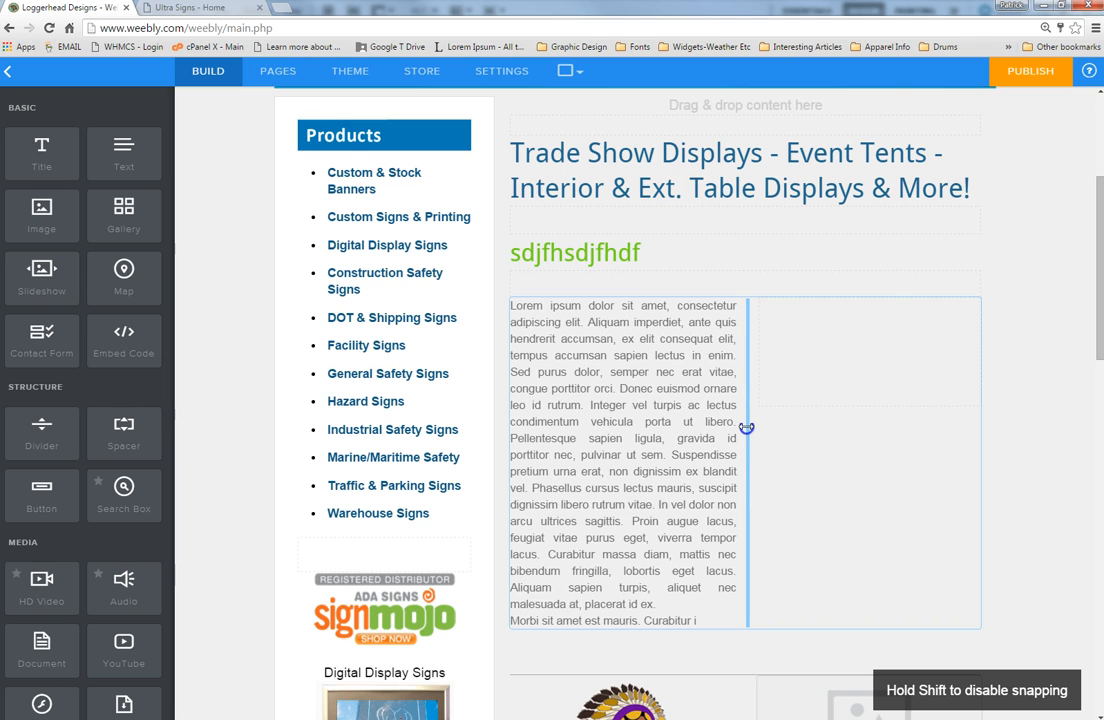
pyautogui.moveTo(746, 427); pyautogui.dragTo(852, 420)
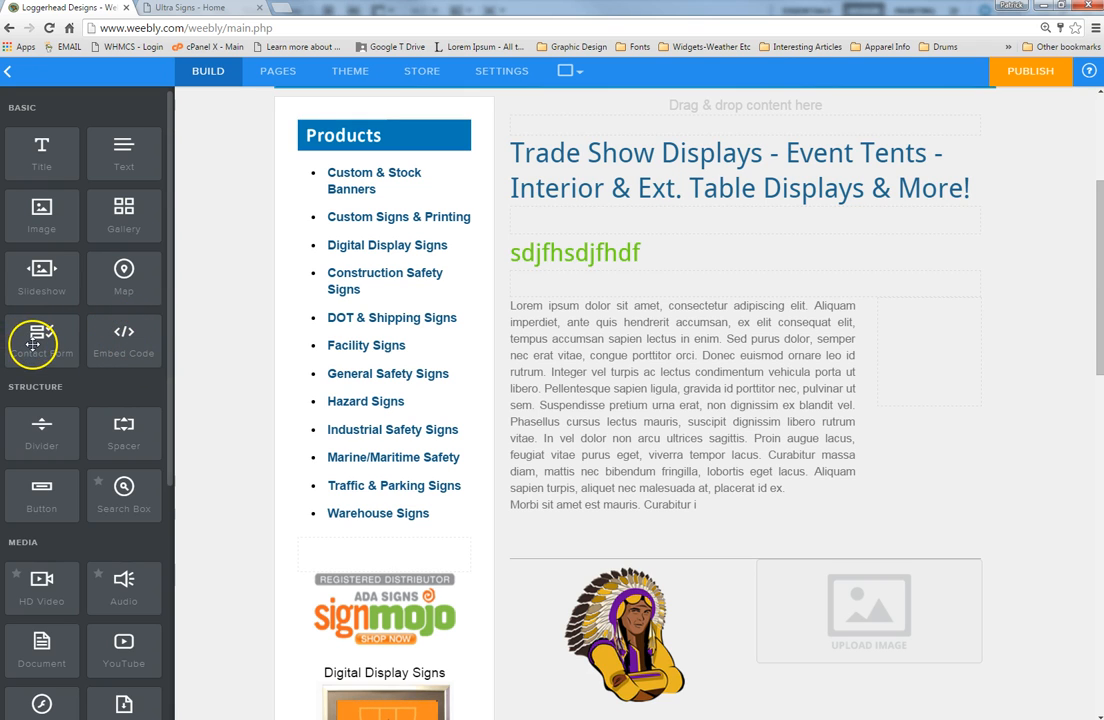
# Step: Add a contact form between the lorem ipsum paragraph and the divider and open it for editing
pyautogui.moveTo(33, 344); pyautogui.dragTo(779, 507)
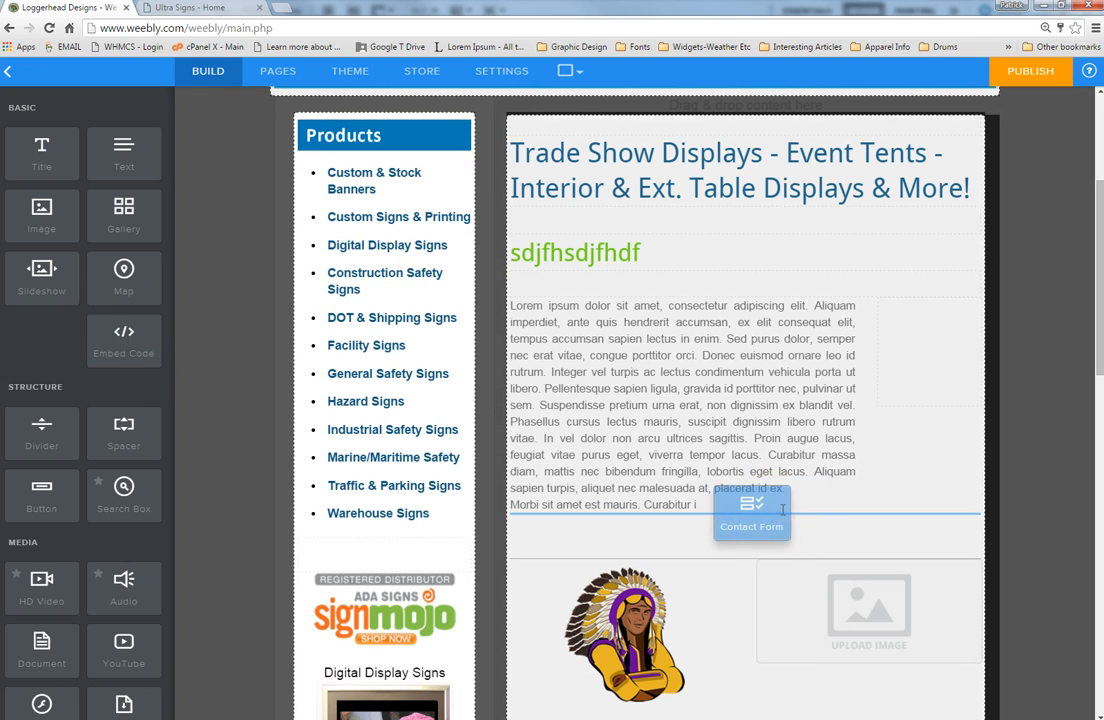
pyautogui.scroll(-3, 831, 521)
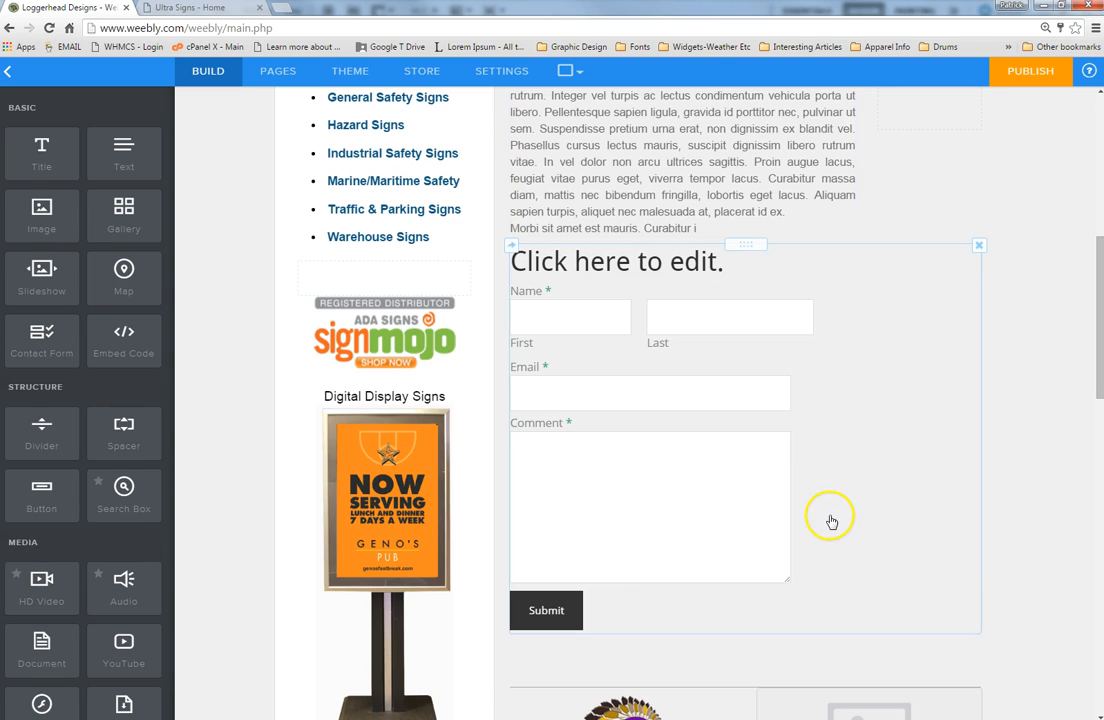
pyautogui.click(865, 310)
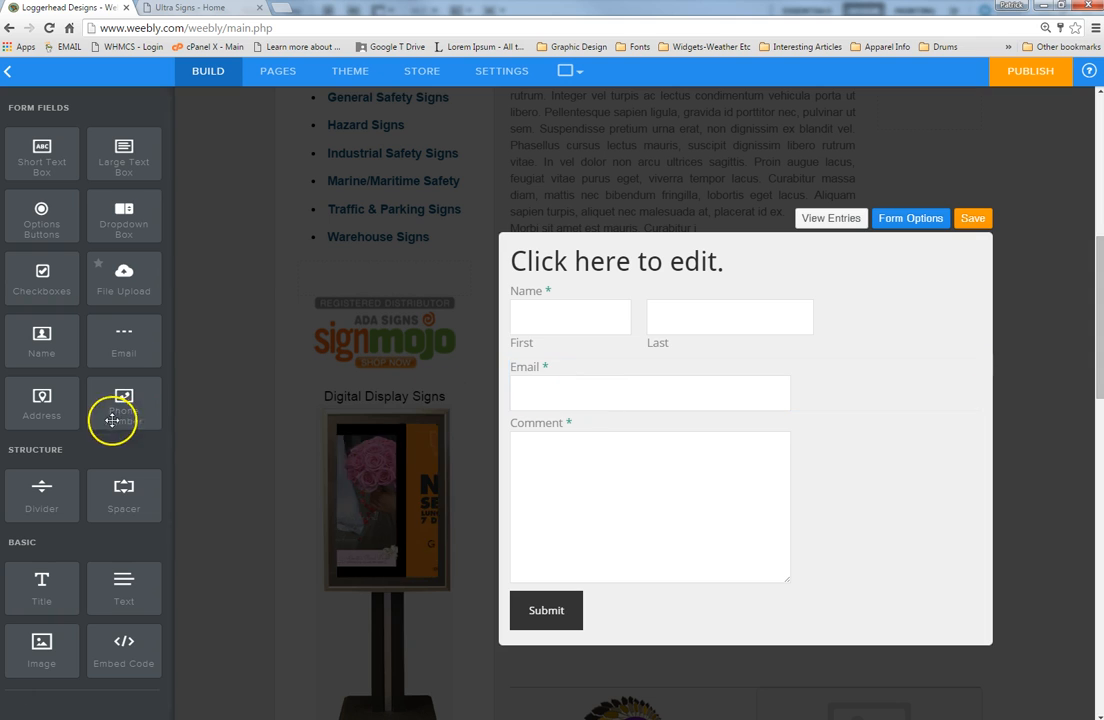
# Step: Add Phone Number, Checkboxes and Address fields to the contact form, in that order between Name and Email
pyautogui.moveTo(123, 410); pyautogui.dragTo(712, 434)
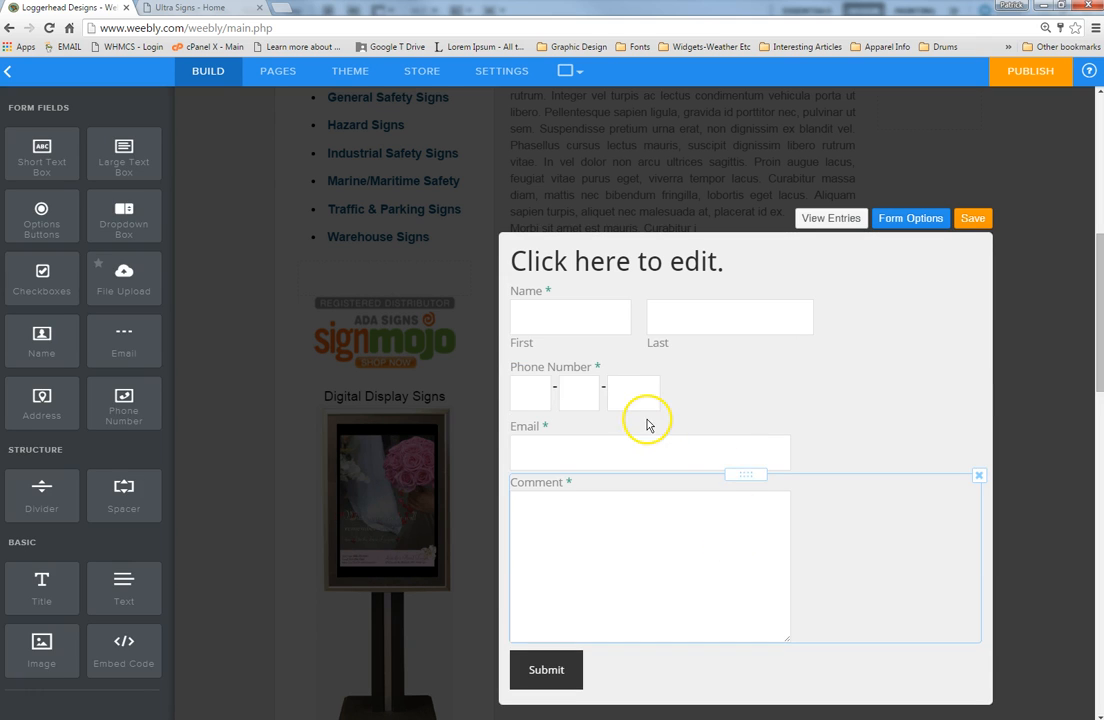
pyautogui.moveTo(25, 397); pyautogui.dragTo(667, 420)
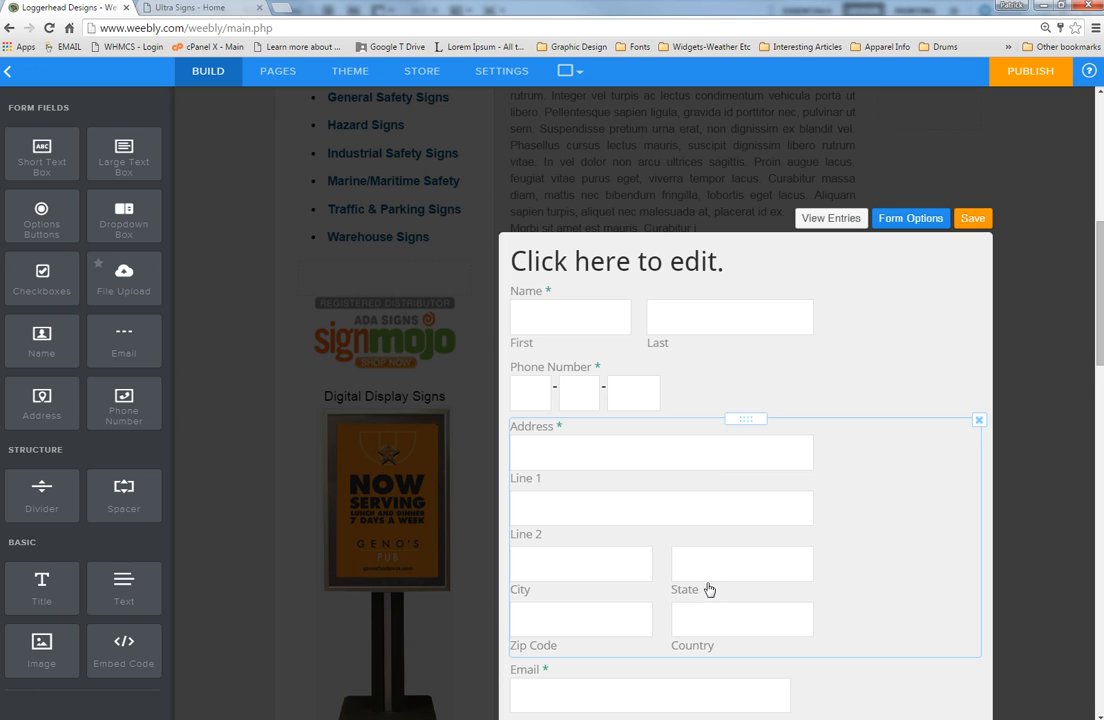
pyautogui.moveTo(32, 272); pyautogui.dragTo(685, 424)
# Step: Open the settings of the Choose Any checkboxes field and turn Required off
pyautogui.click(680, 456)
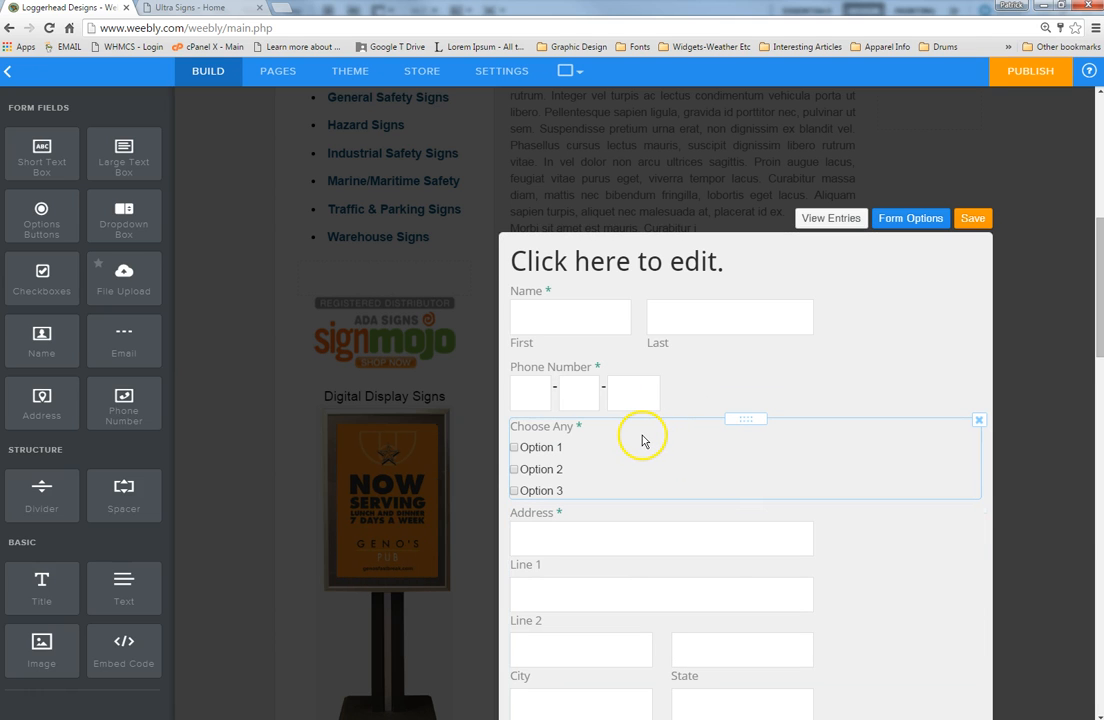
pyautogui.click(658, 424)
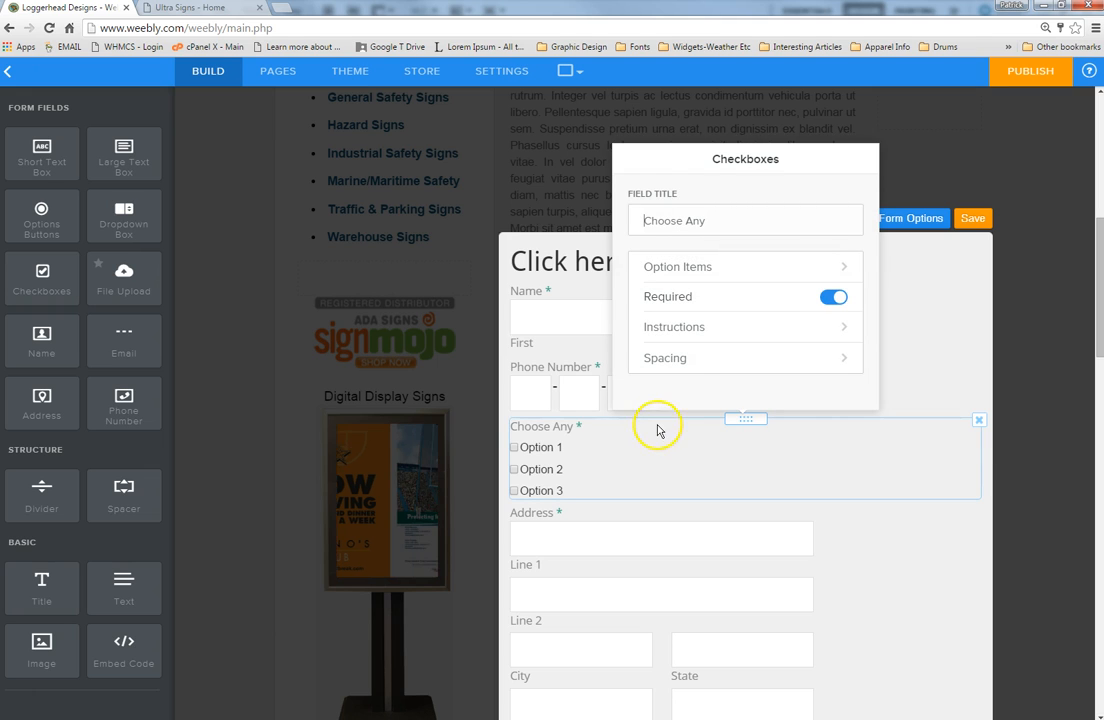
pyautogui.click(685, 212)
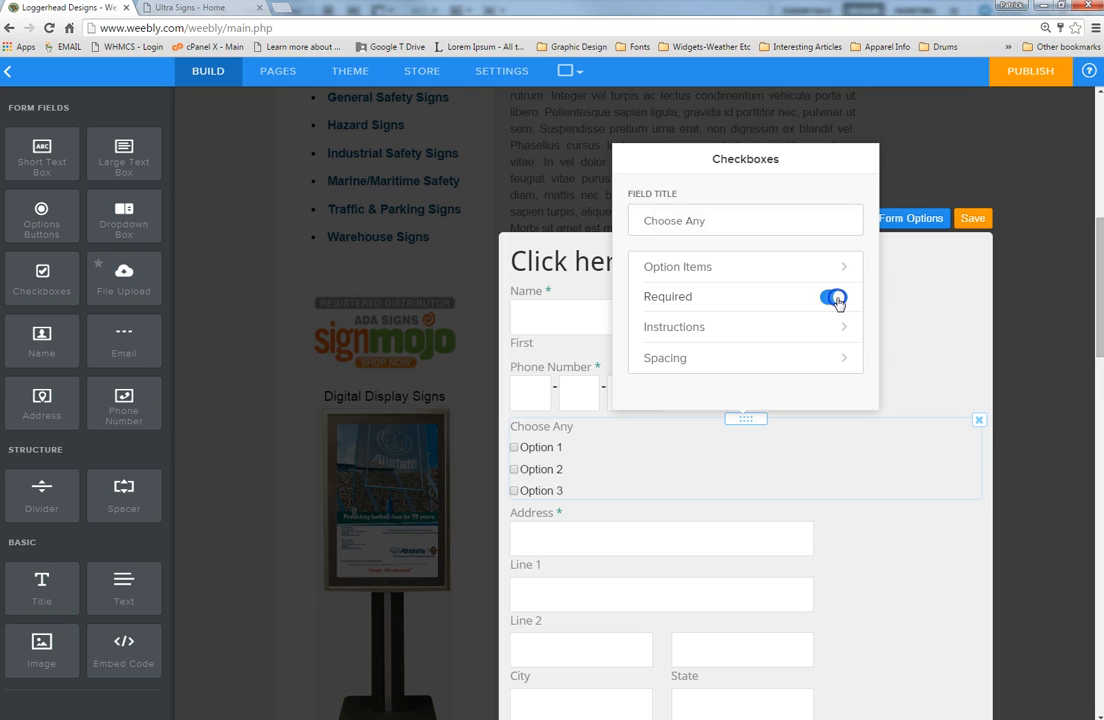
pyautogui.click(834, 298)
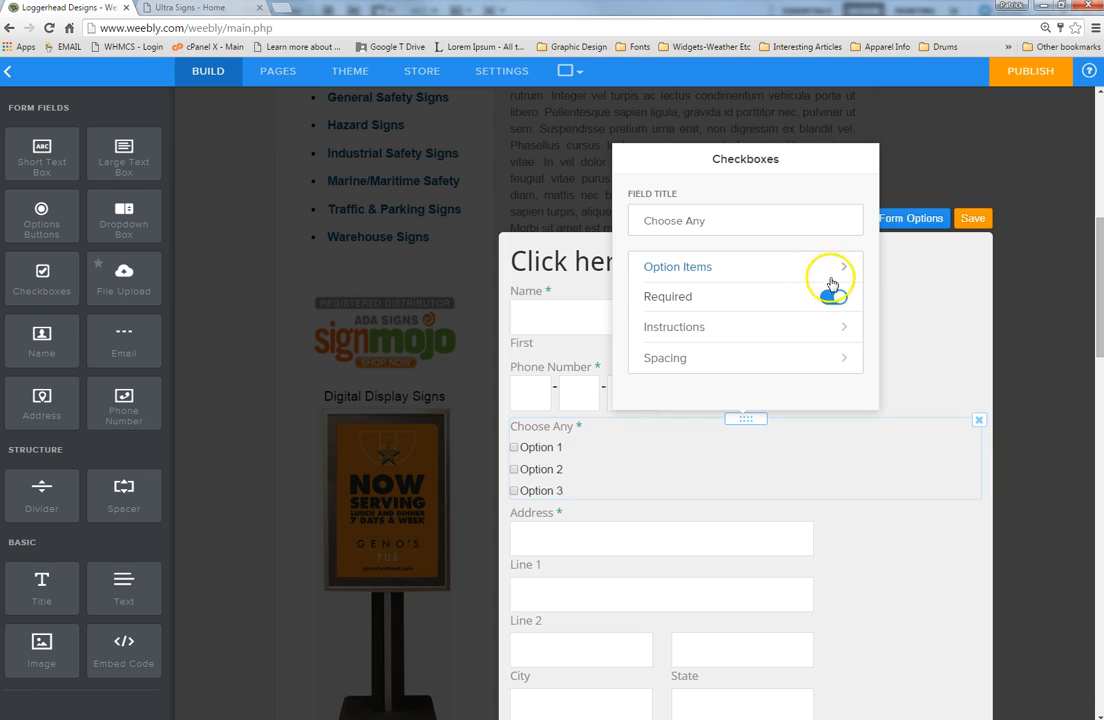
pyautogui.click(836, 299)
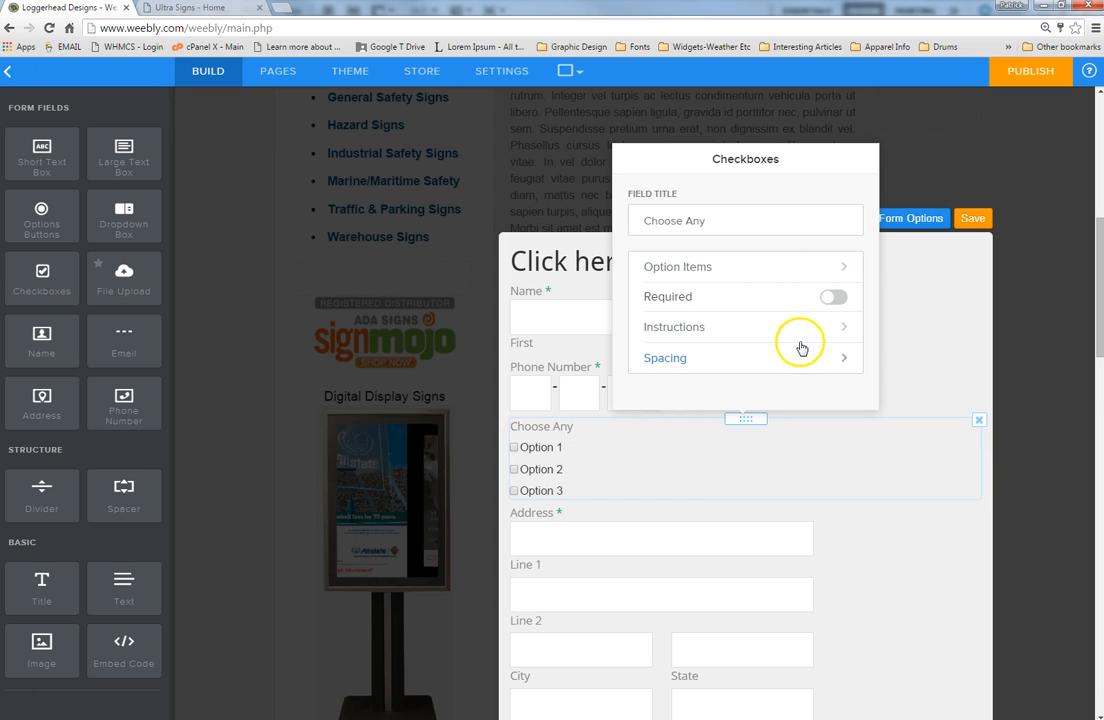
# Step: Rename the first two Choose Any options to "Gold Trim" and "Black Trim" and close the field's settings
pyautogui.scroll(-3, 826, 335)
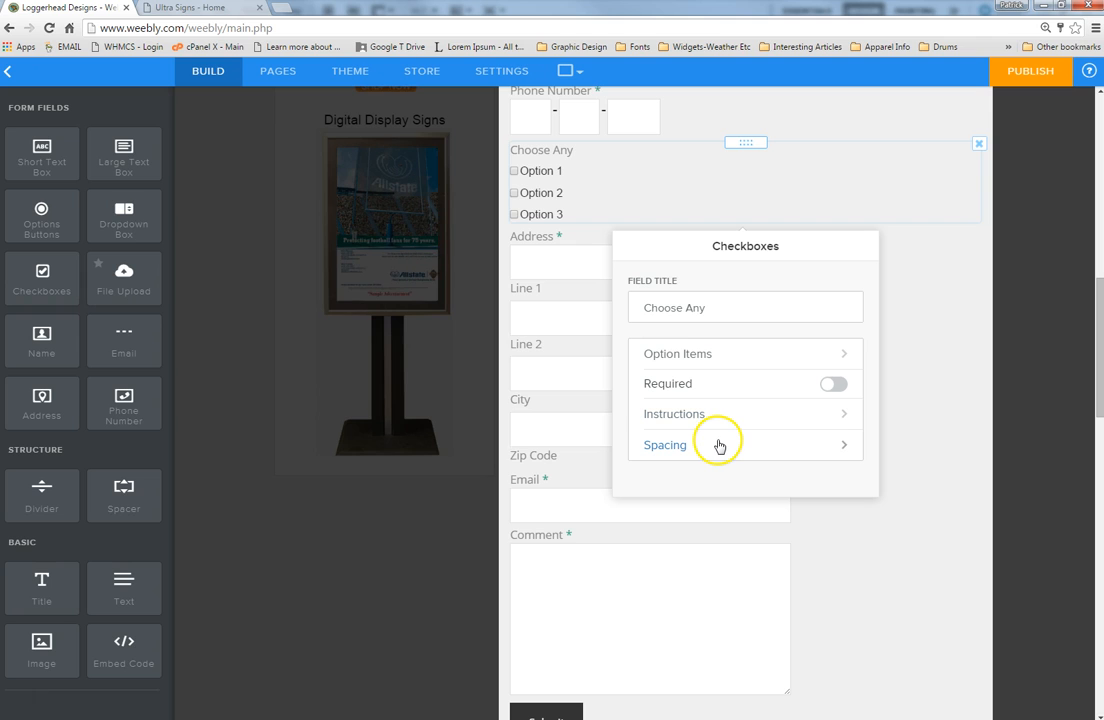
pyautogui.click(742, 358)
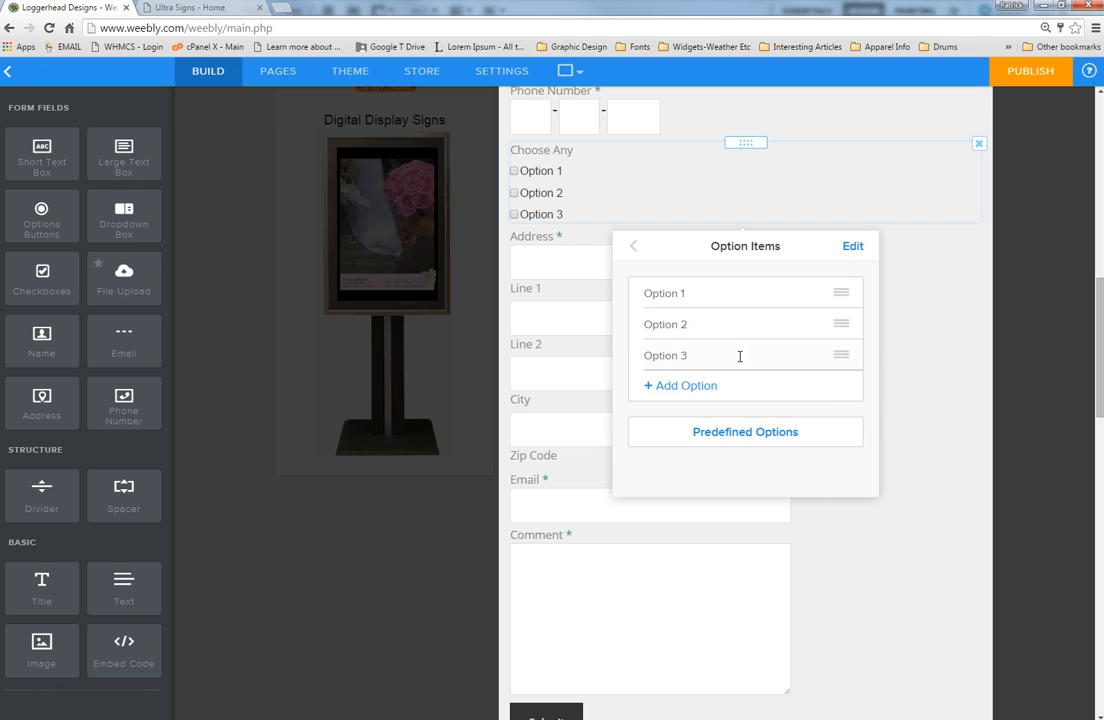
pyautogui.click(703, 292)
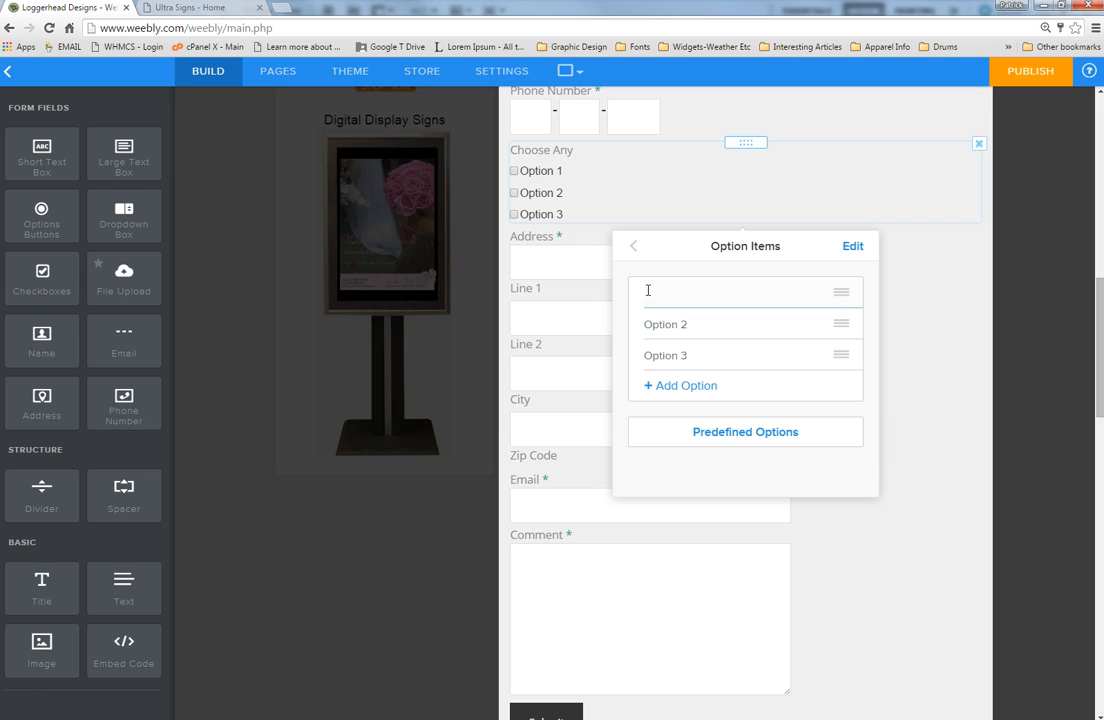
pyautogui.write('Gold Tru')
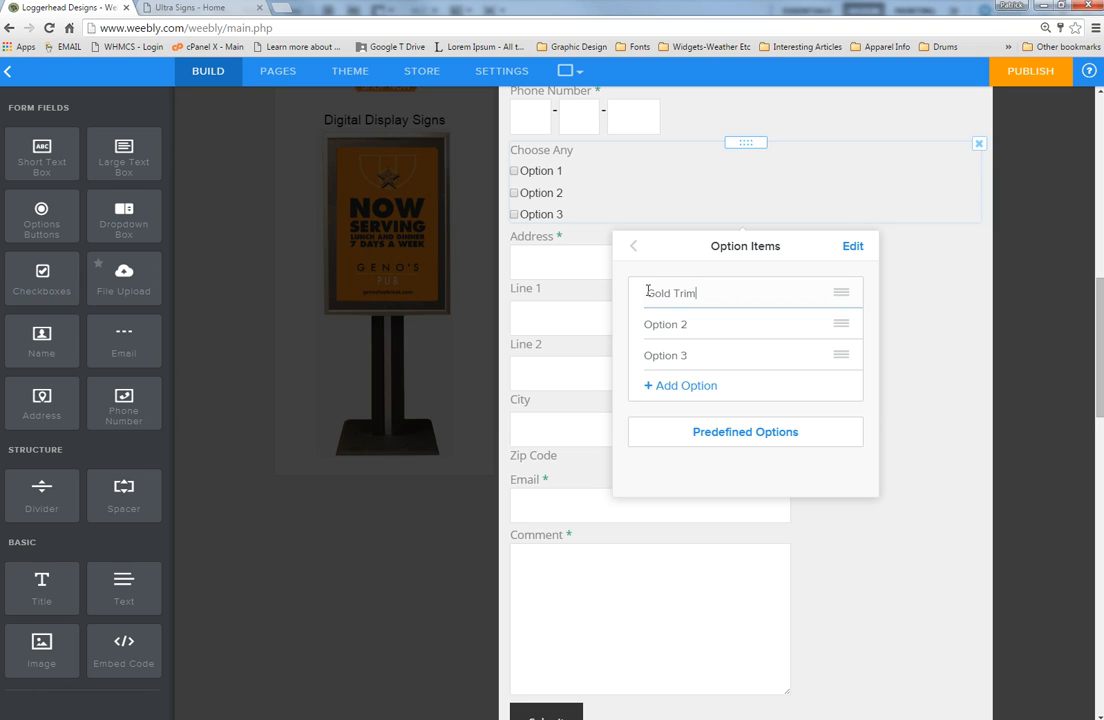
pyautogui.moveTo(737, 325); pyautogui.dragTo(663, 329)
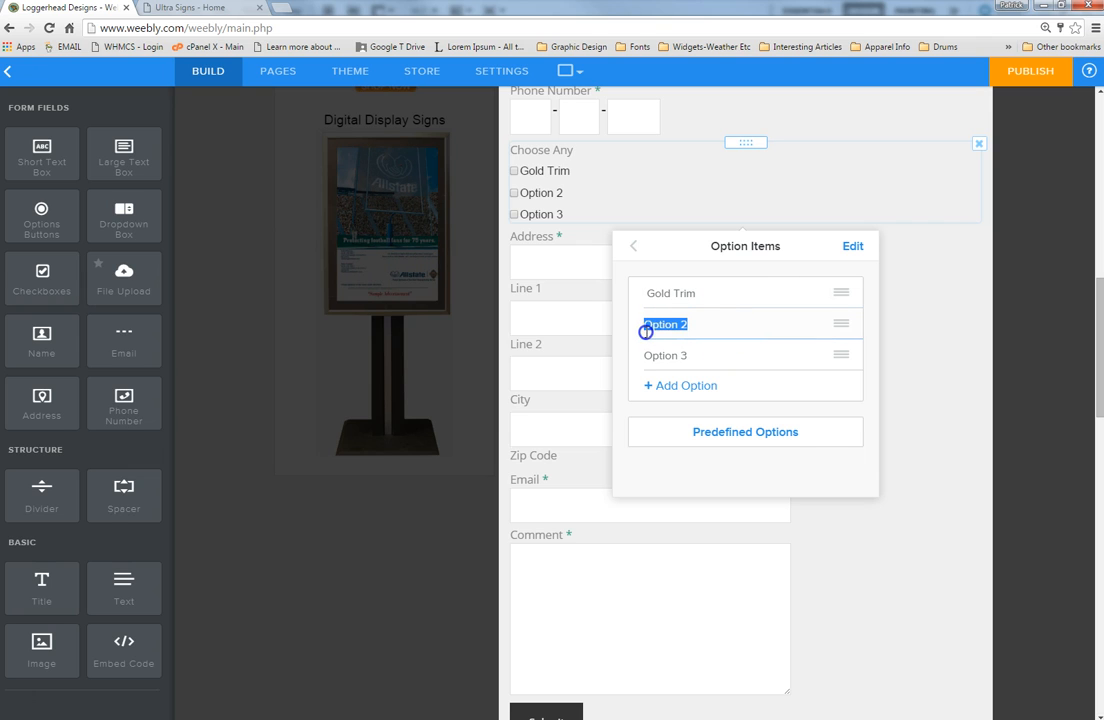
pyautogui.write('Black Trim')
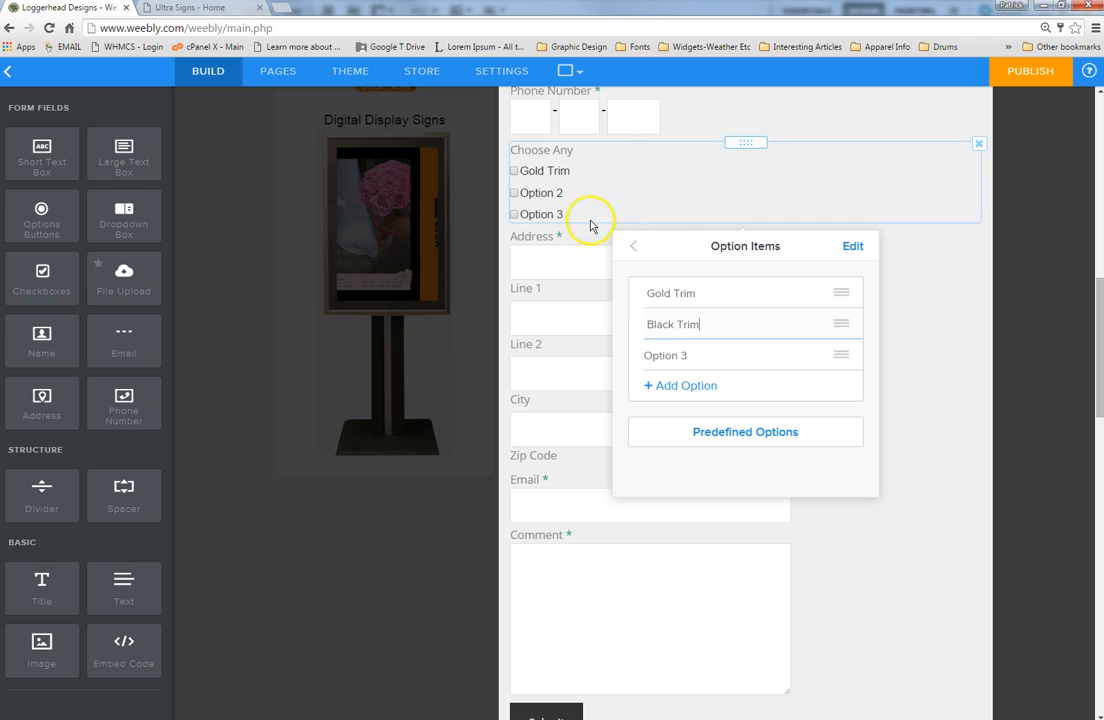
pyautogui.click(855, 474)
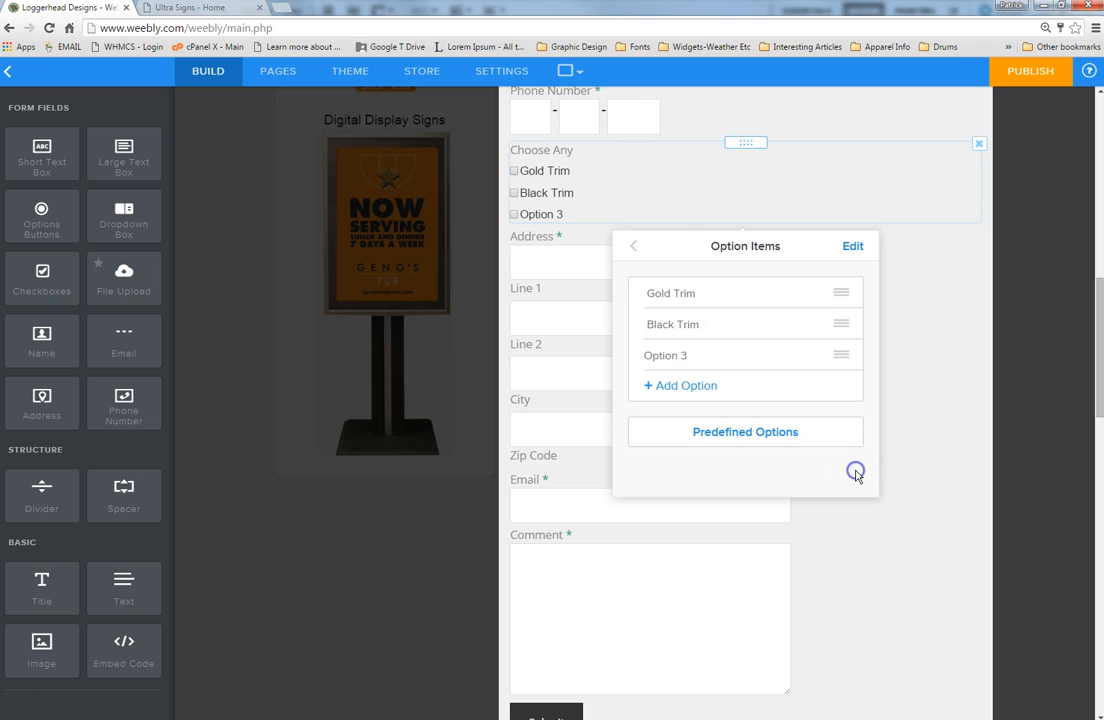
pyautogui.click(1032, 280)
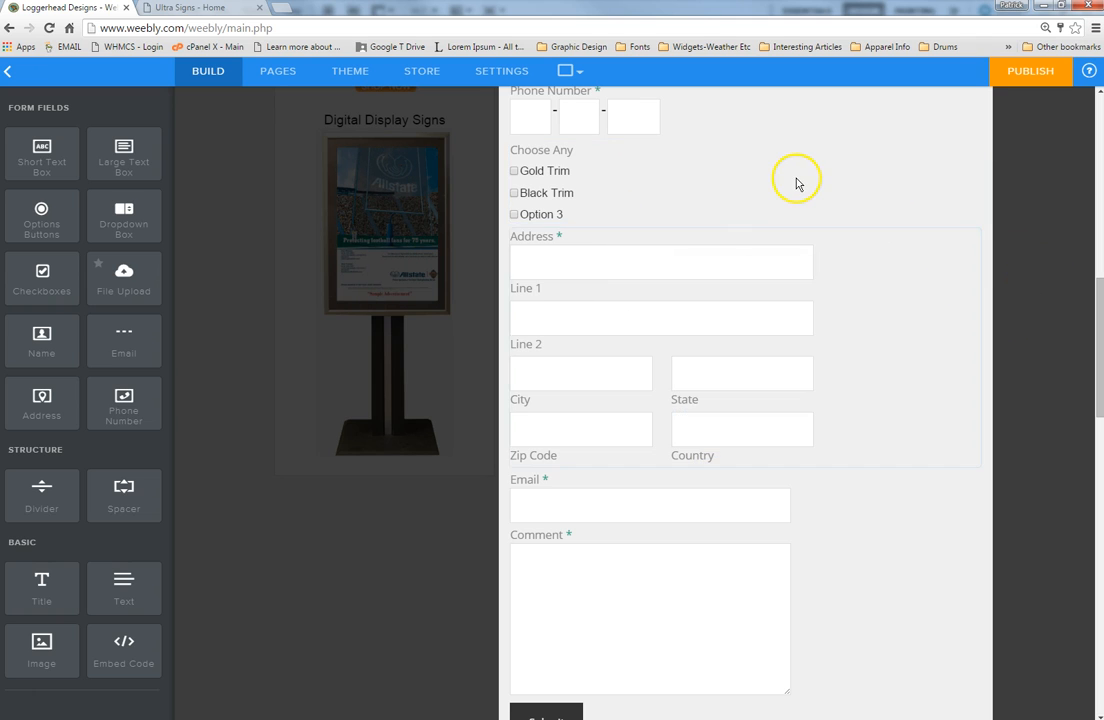
# Step: Give the Phone Number field the instructions "jdhfjh dfjh dfjhdjfh" and turn off its Required setting
pyautogui.scroll(3, 820, 318)
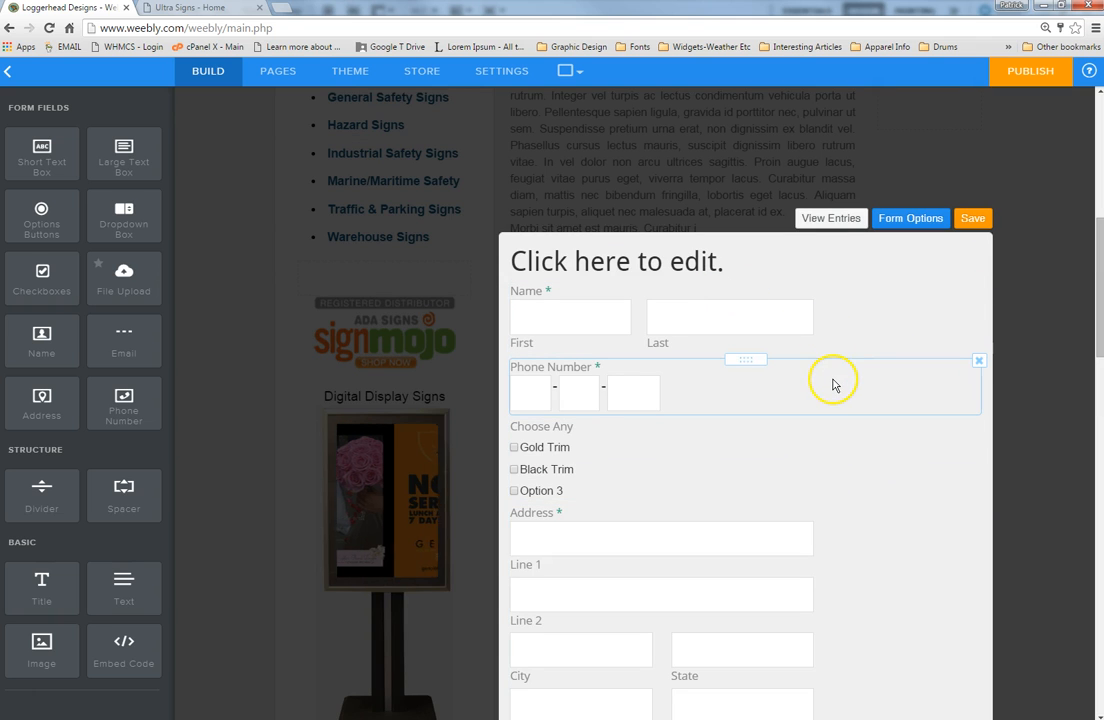
pyautogui.click(833, 382)
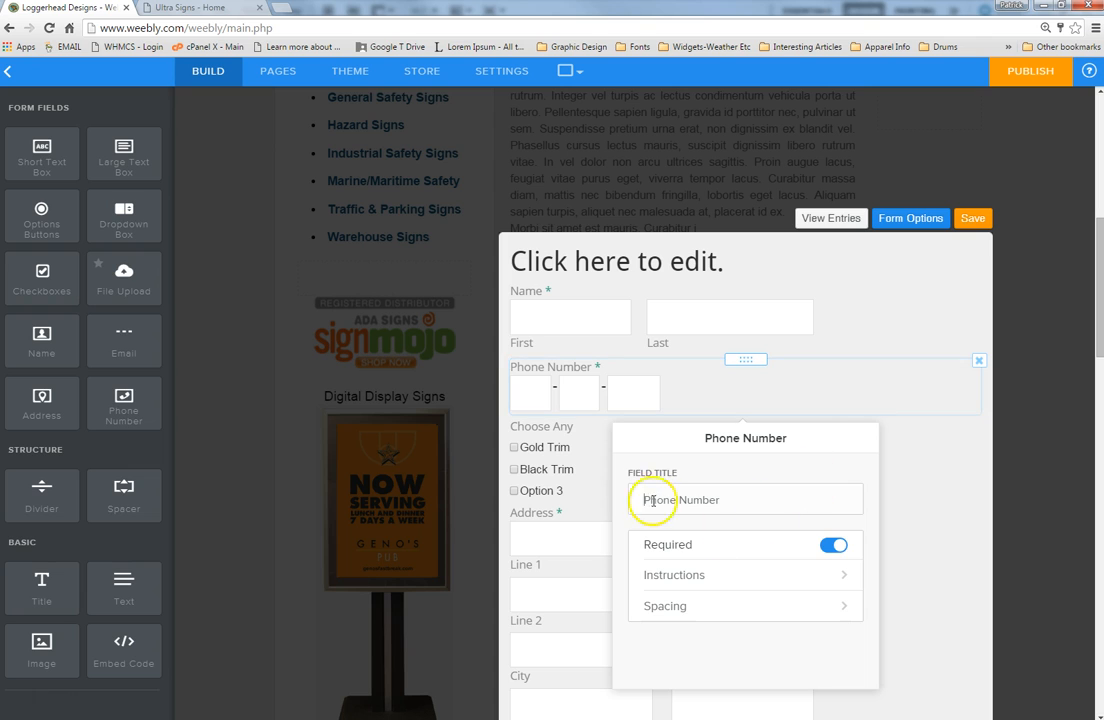
pyautogui.click(764, 581)
pyautogui.click(727, 561)
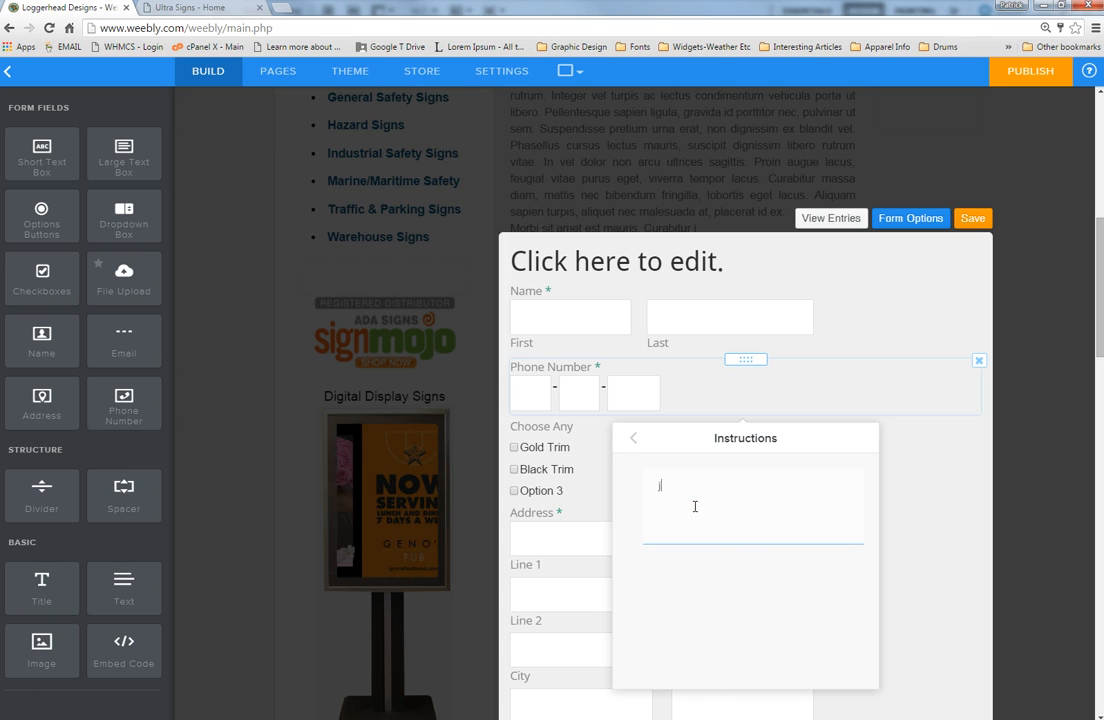
pyautogui.write('jdhfjh dfjh dfjhdjfh')
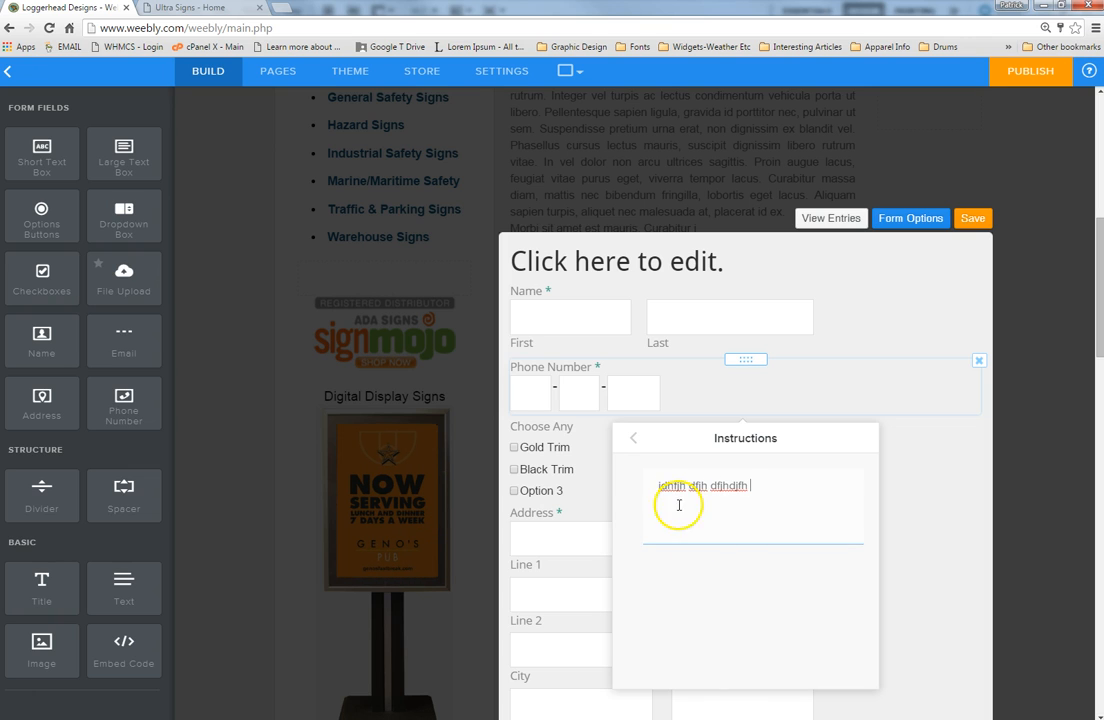
pyautogui.click(632, 439)
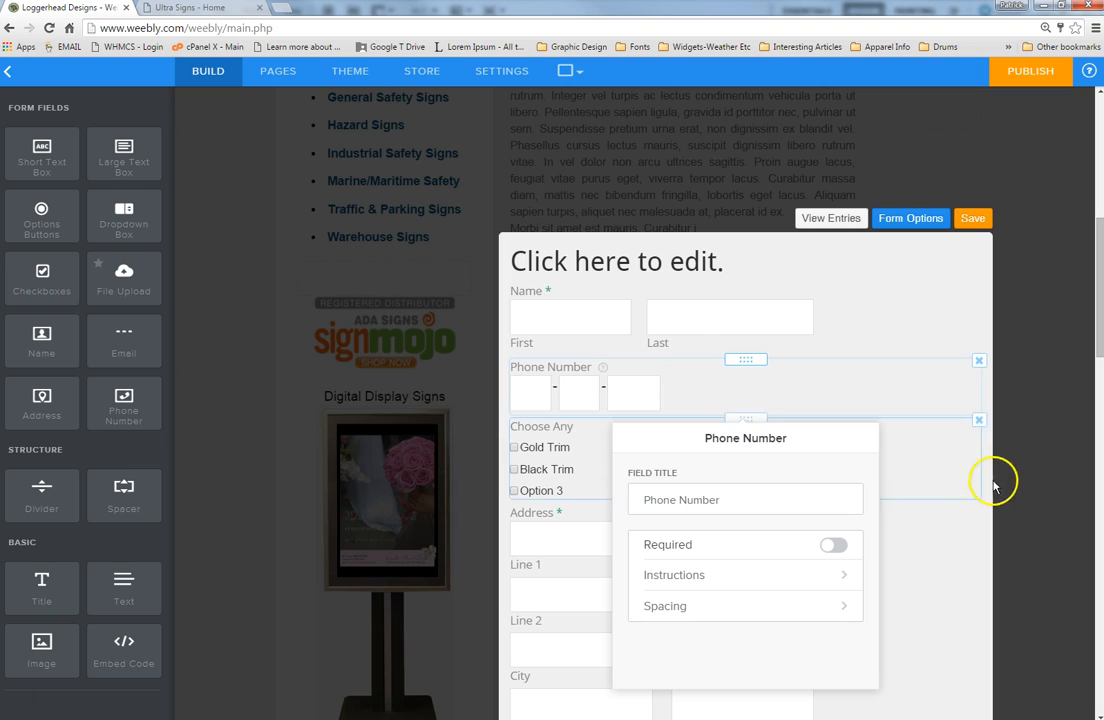
pyautogui.moveTo(603, 371)
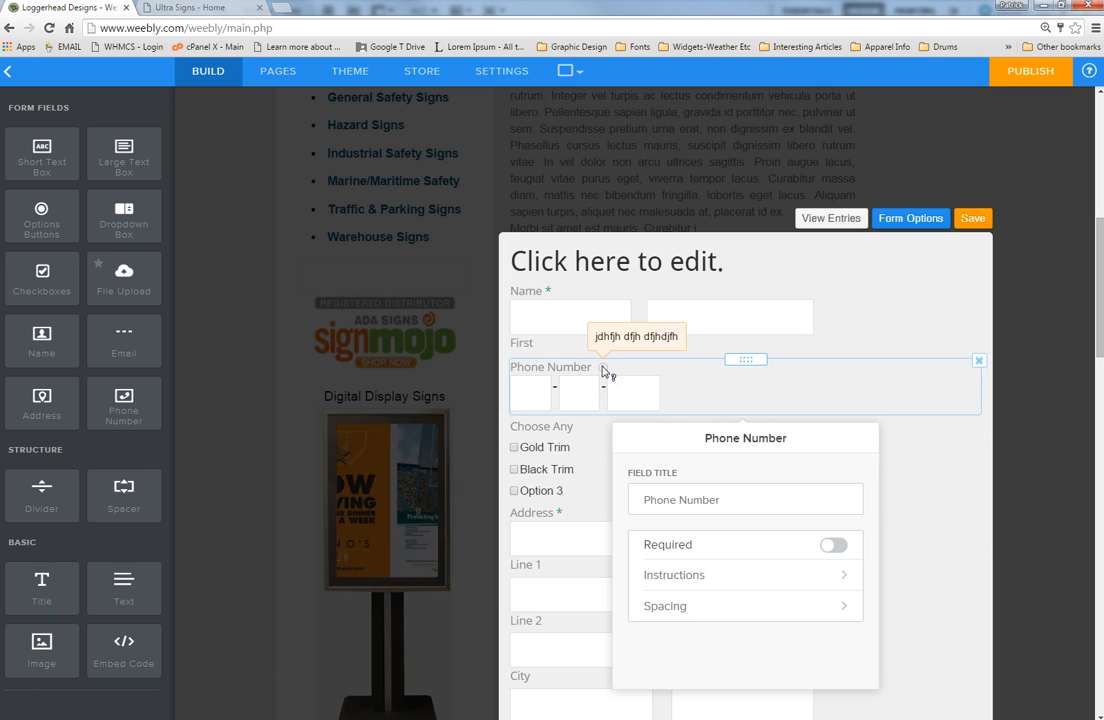
# Step: Open the contact form's options and select the recipient e-mail address for review
pyautogui.click(737, 365)
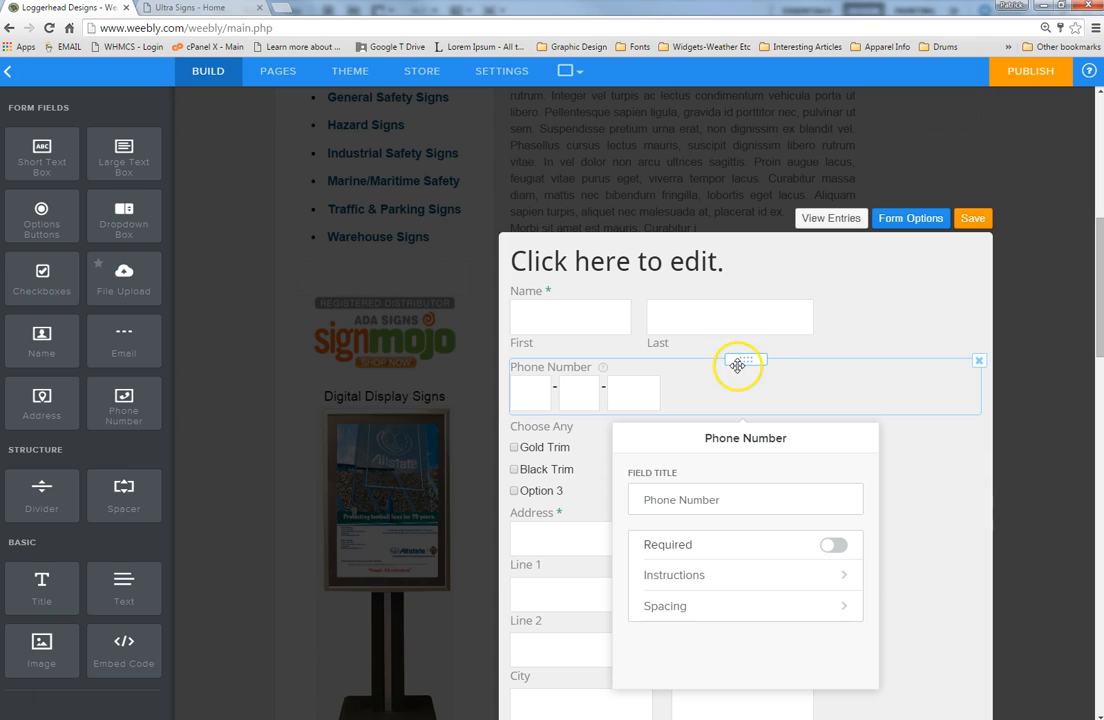
pyautogui.click(921, 220)
pyautogui.click(784, 228)
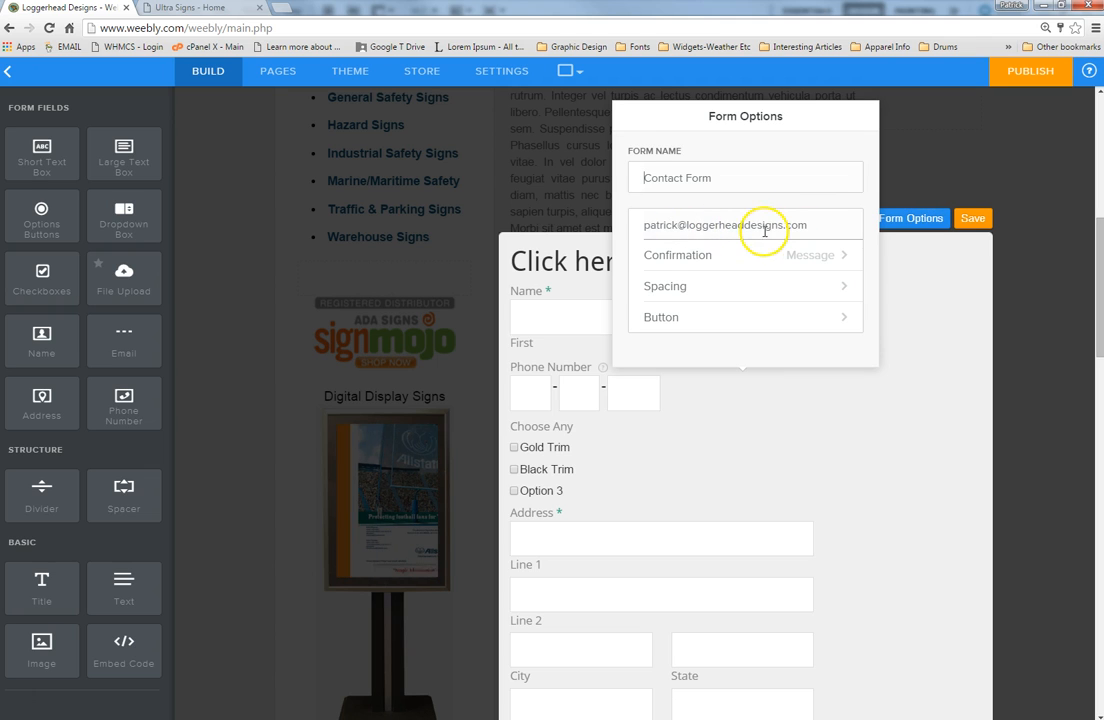
pyautogui.moveTo(647, 225); pyautogui.dragTo(816, 221)
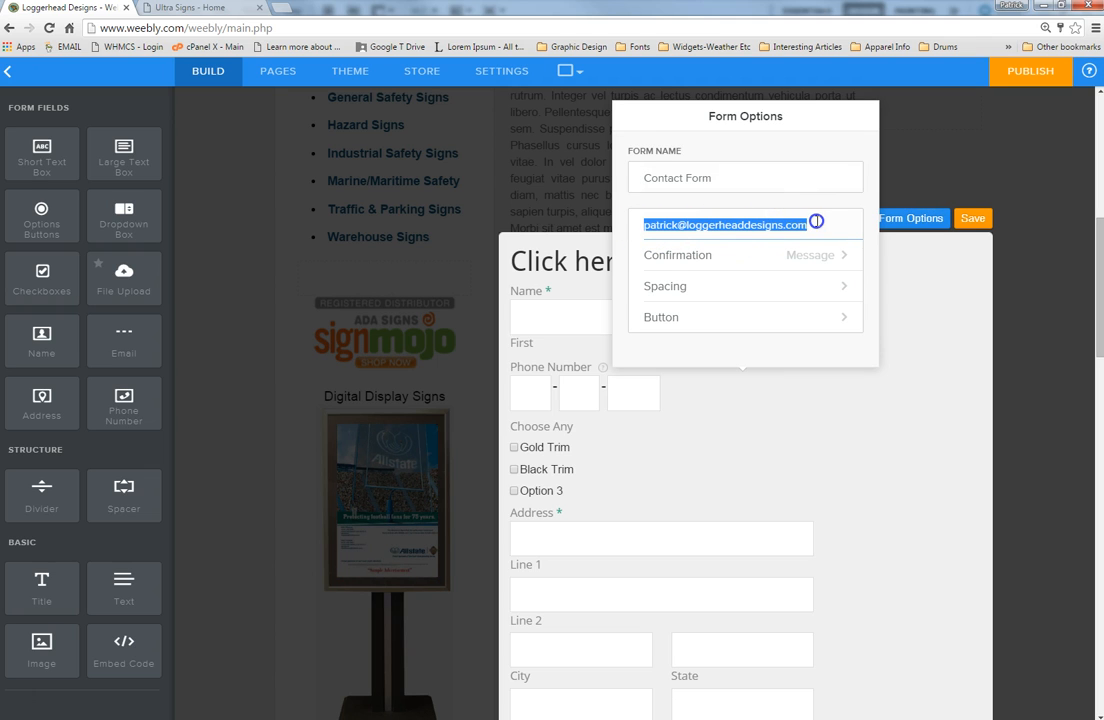
# Step: Review the form's confirmation setting and its thank-you message, and save the contact form
pyautogui.click(838, 256)
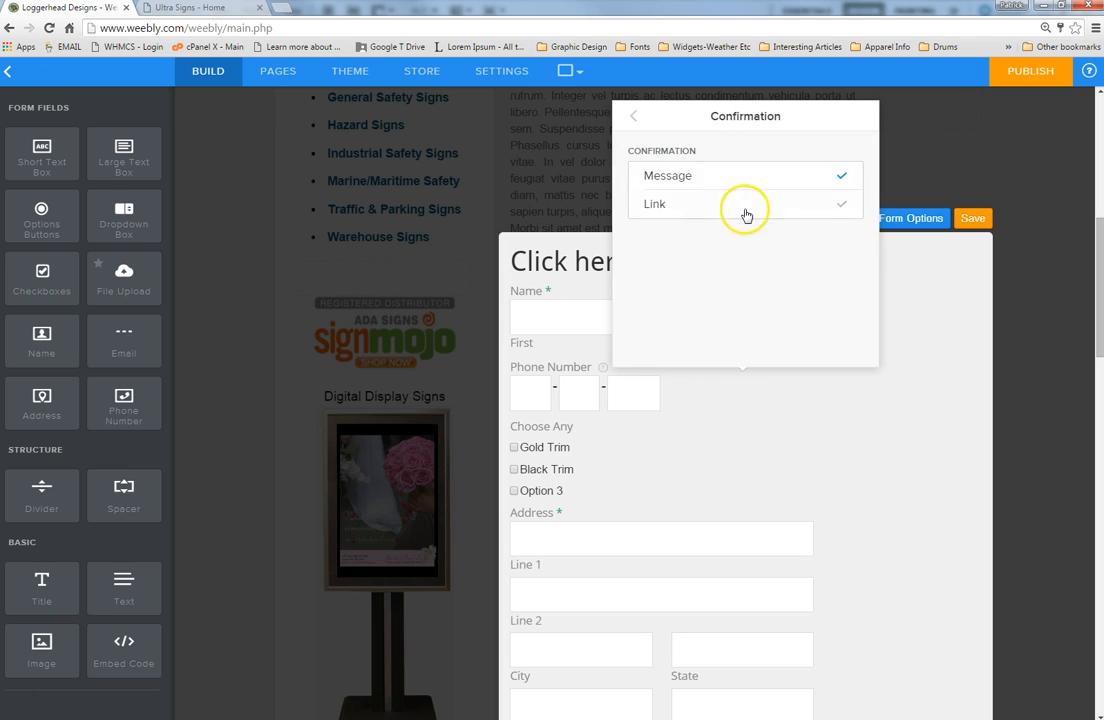
pyautogui.click(797, 179)
pyautogui.click(777, 188)
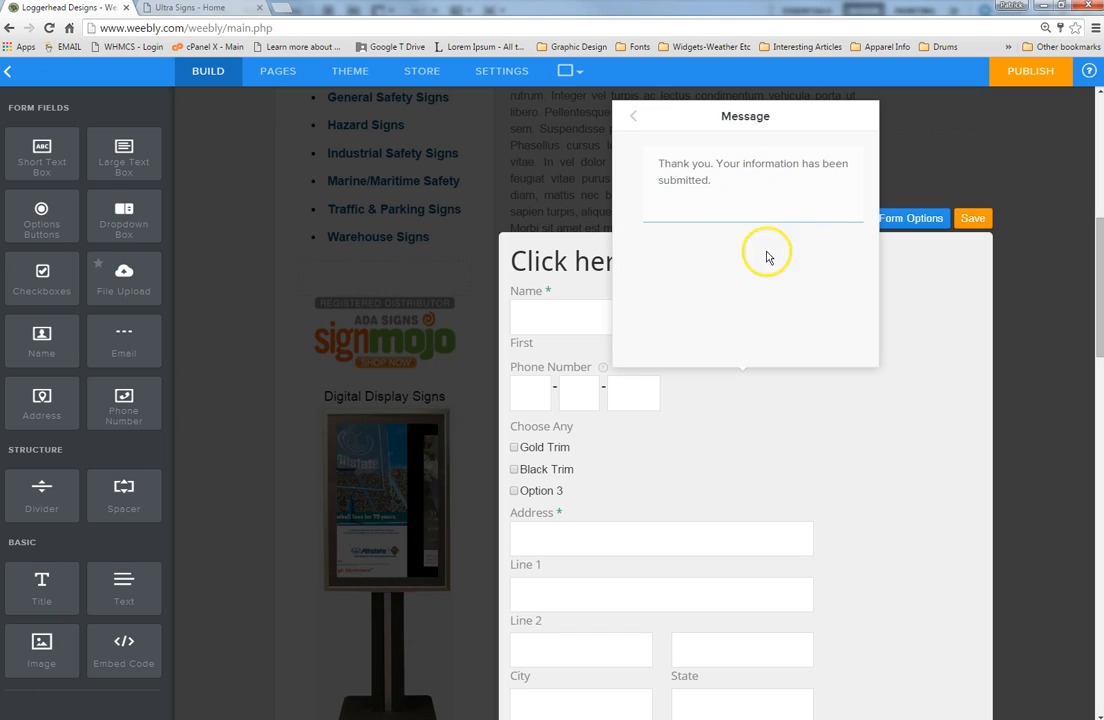
pyautogui.click(633, 116)
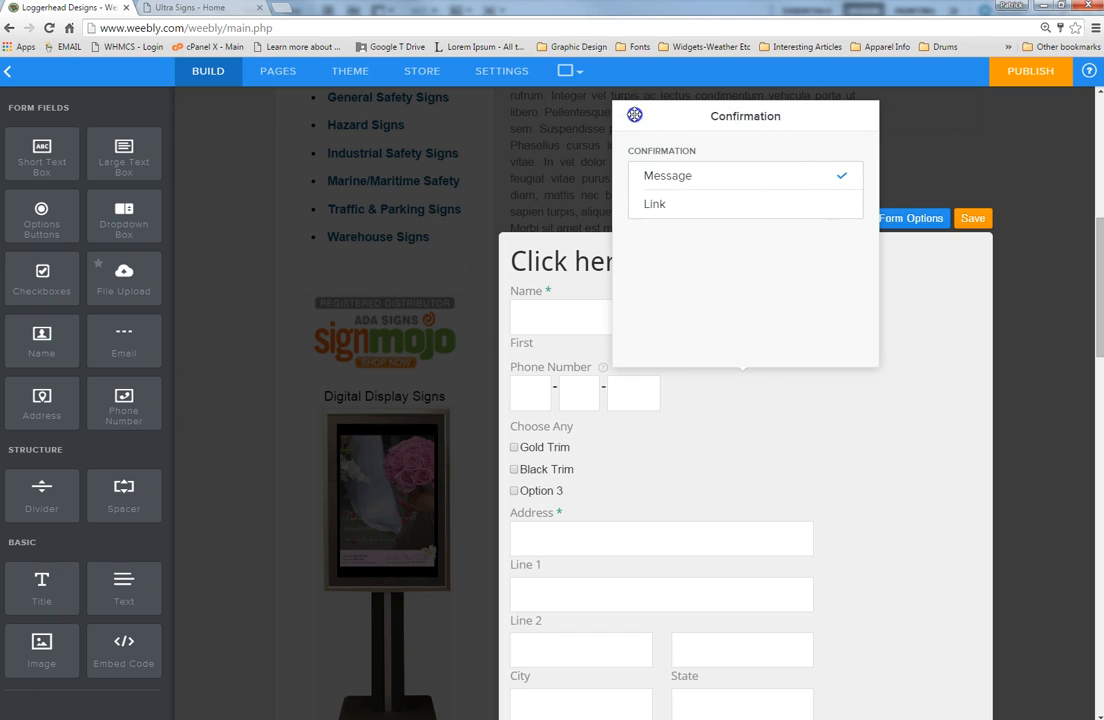
pyautogui.click(634, 115)
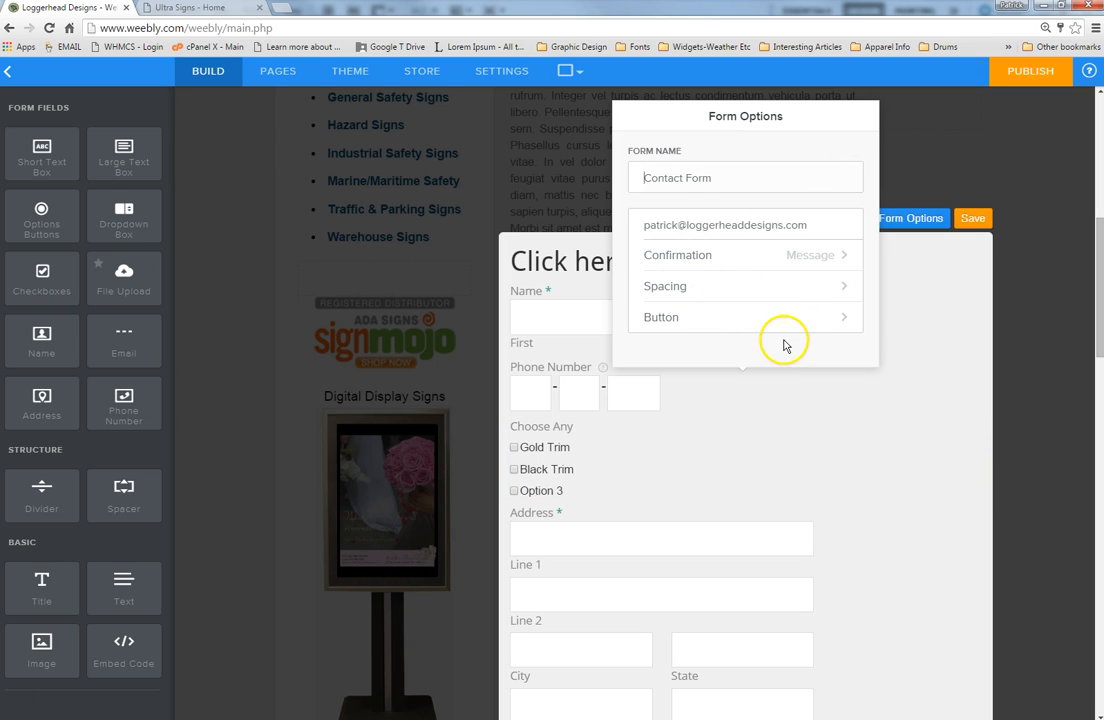
pyautogui.click(974, 219)
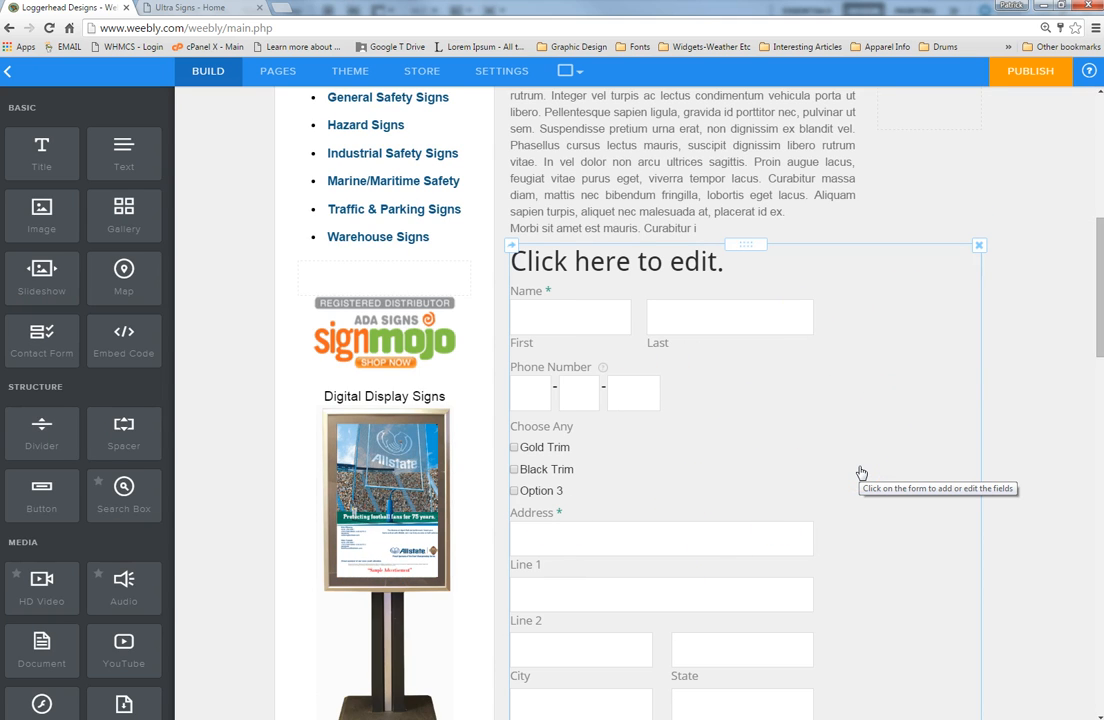
pyautogui.click(820, 493)
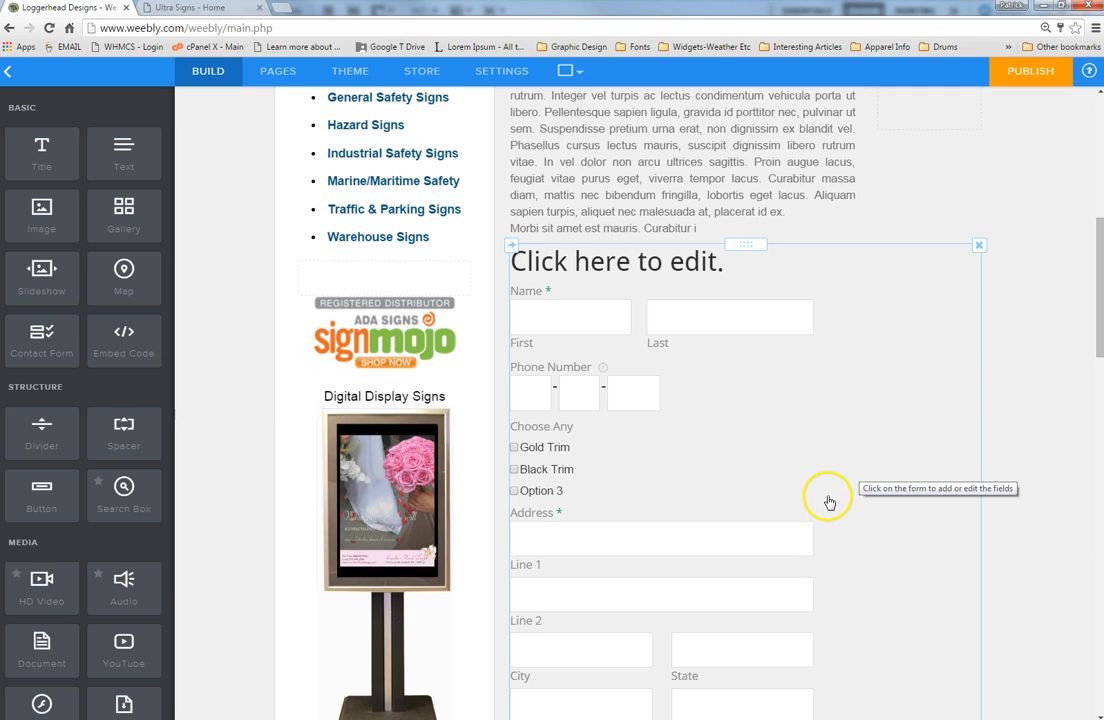
# Step: Place a File element below the gallery at the end of the page and open its settings
pyautogui.scroll(-3, 112, 408)
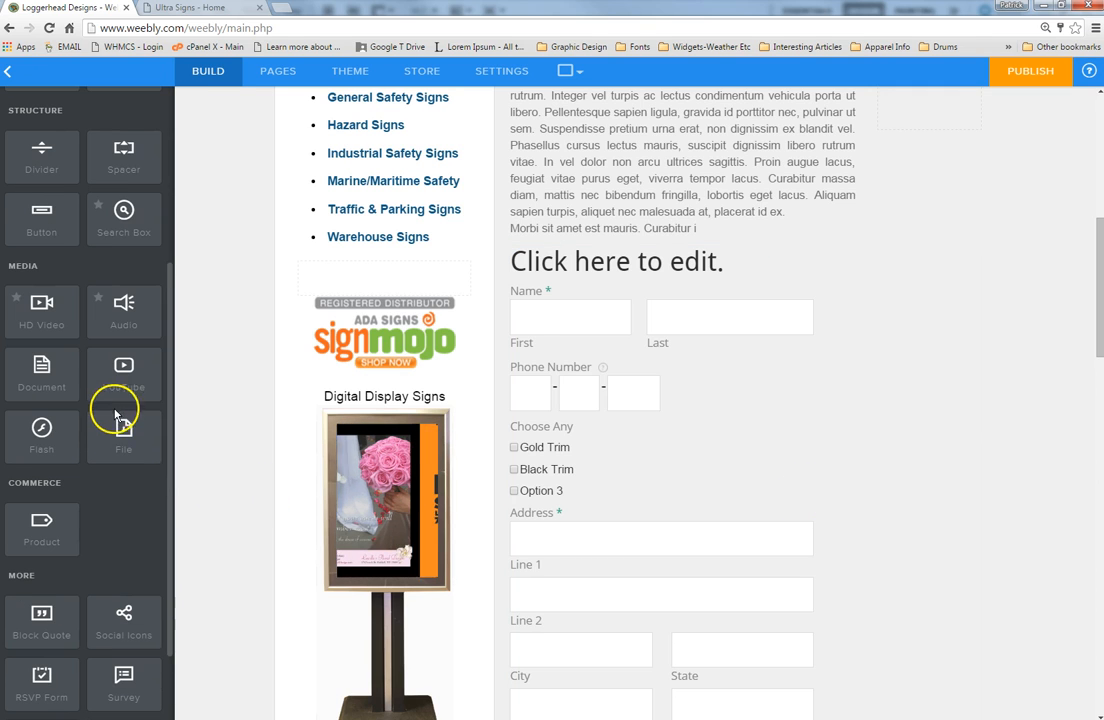
pyautogui.moveTo(172, 491); pyautogui.dragTo(177, 383)
pyautogui.scroll(-3, 111, 547)
pyautogui.scroll(2, 155, 493)
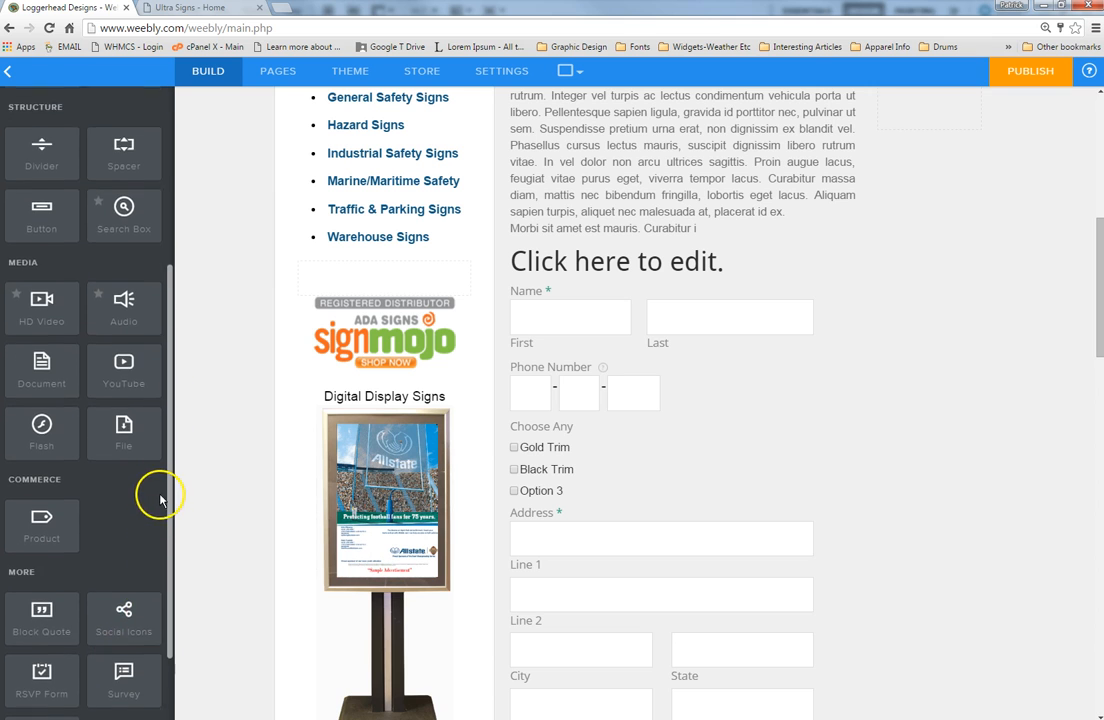
pyautogui.scroll(1, 155, 442)
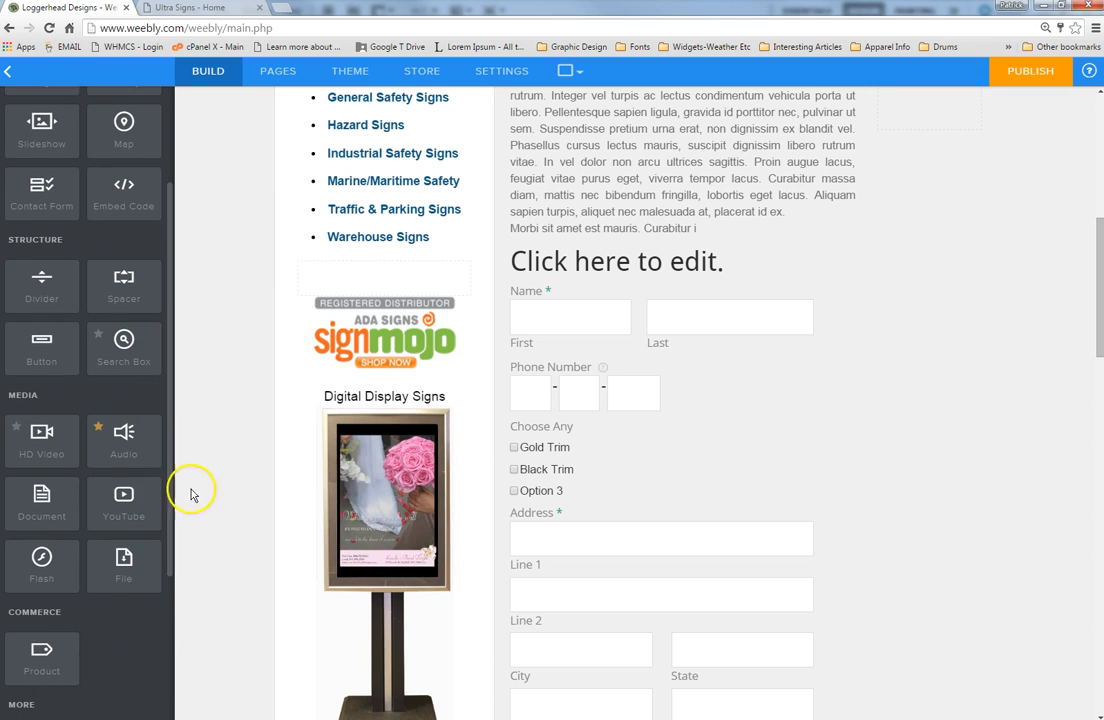
pyautogui.scroll(-10, 927, 591)
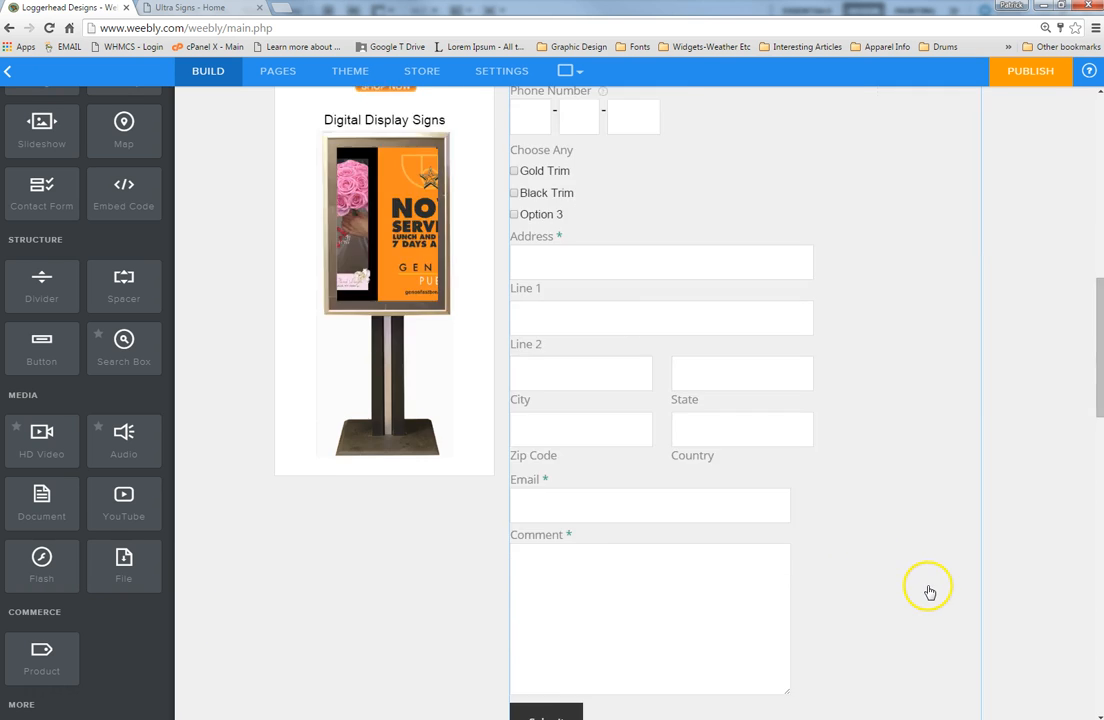
pyautogui.scroll(-5, 916, 597)
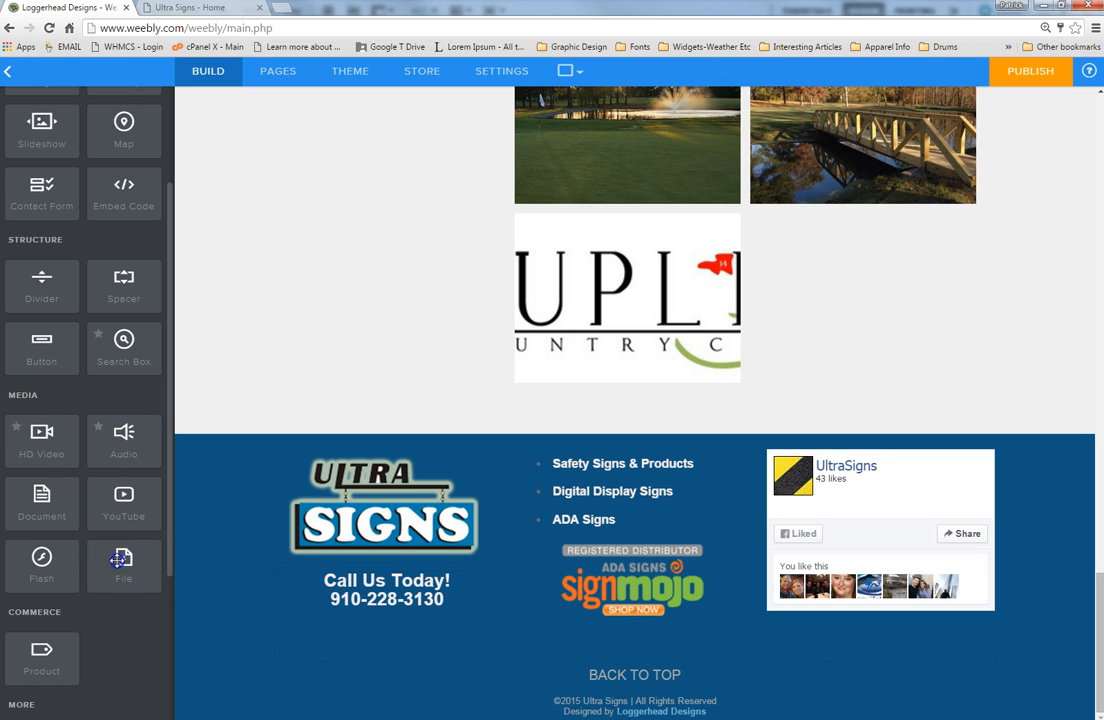
pyautogui.moveTo(116, 557); pyautogui.dragTo(727, 412)
pyautogui.click(618, 437)
pyautogui.click(618, 437)
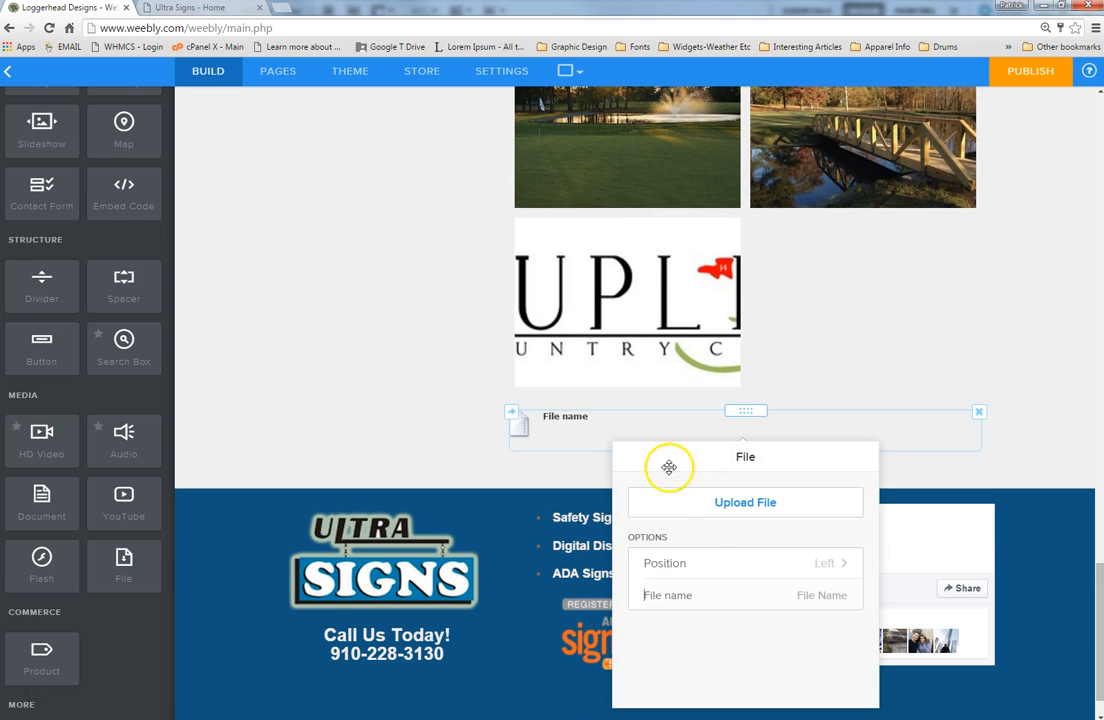
# Step: Upload the PDF "INVOICE - Breezeway Motel - Live Camera Set Up" from the Desktop to the File element
pyautogui.click(720, 506)
pyautogui.click(634, 498)
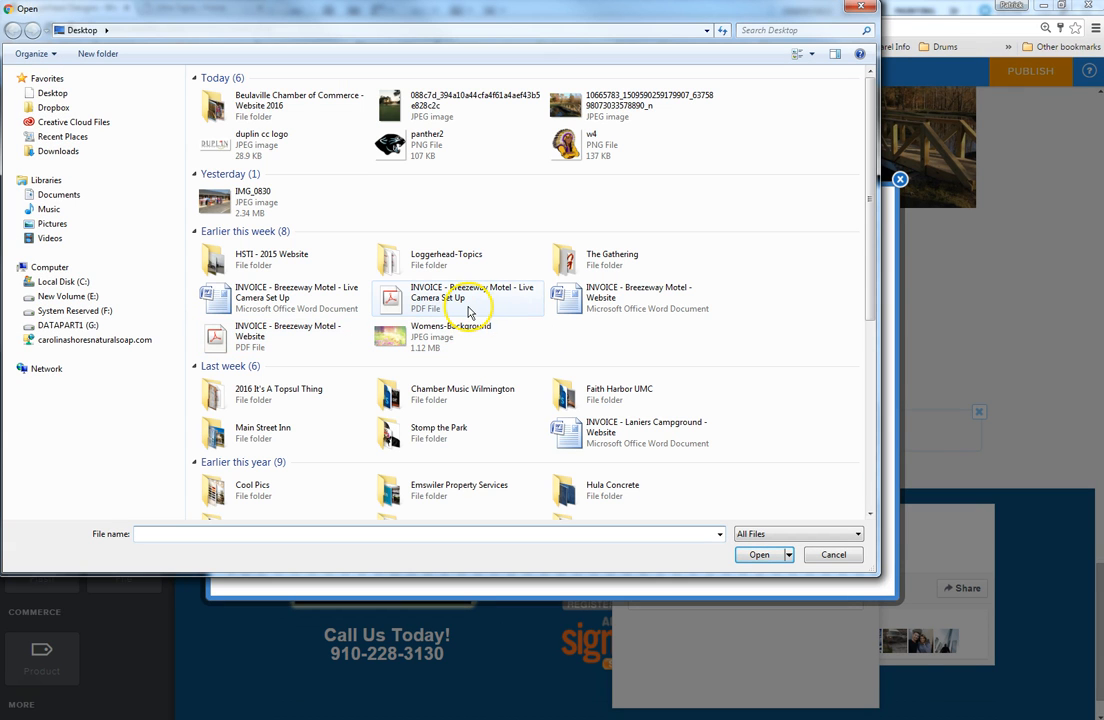
pyautogui.click(470, 292)
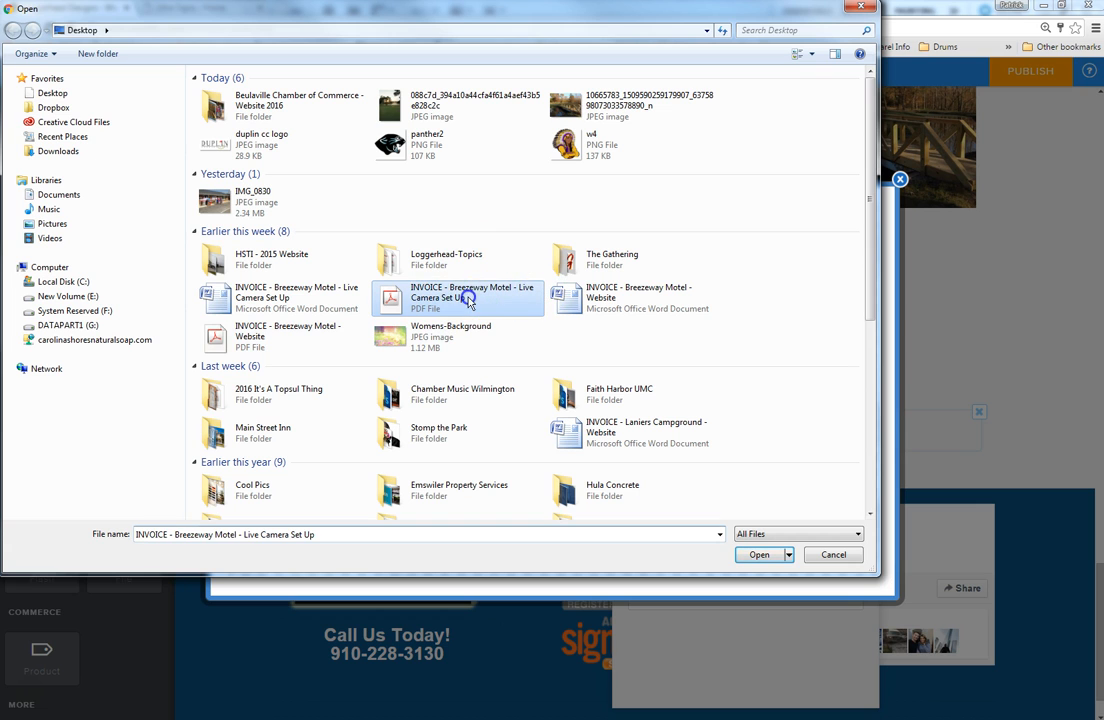
pyautogui.click(759, 554)
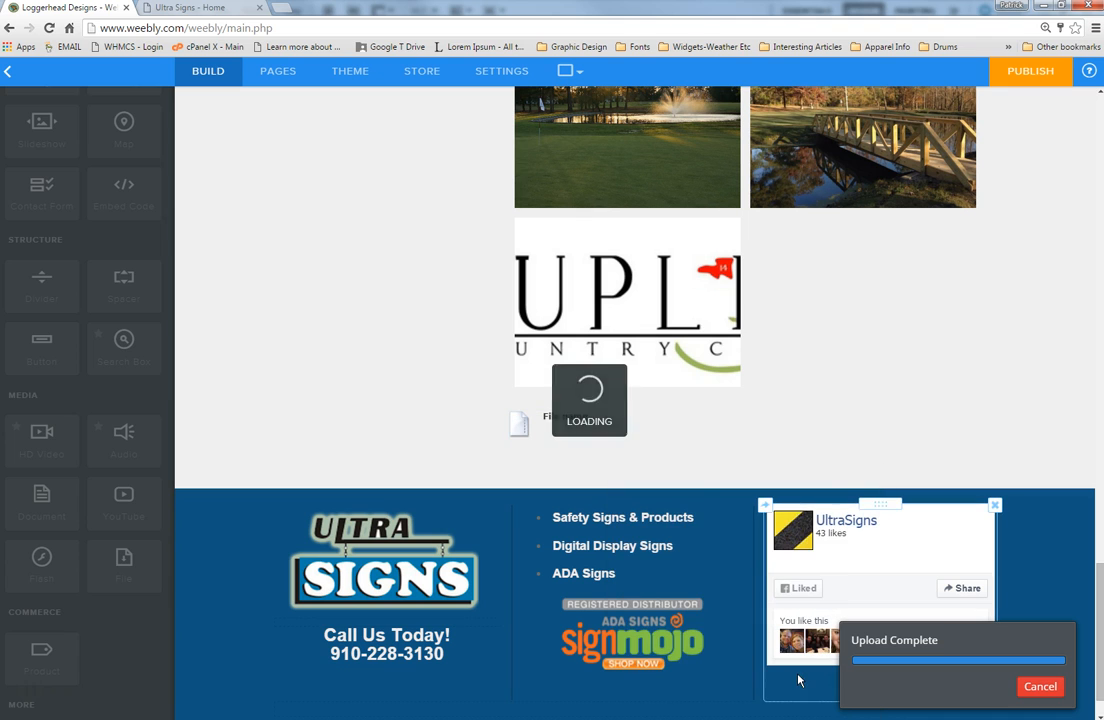
pyautogui.click(752, 427)
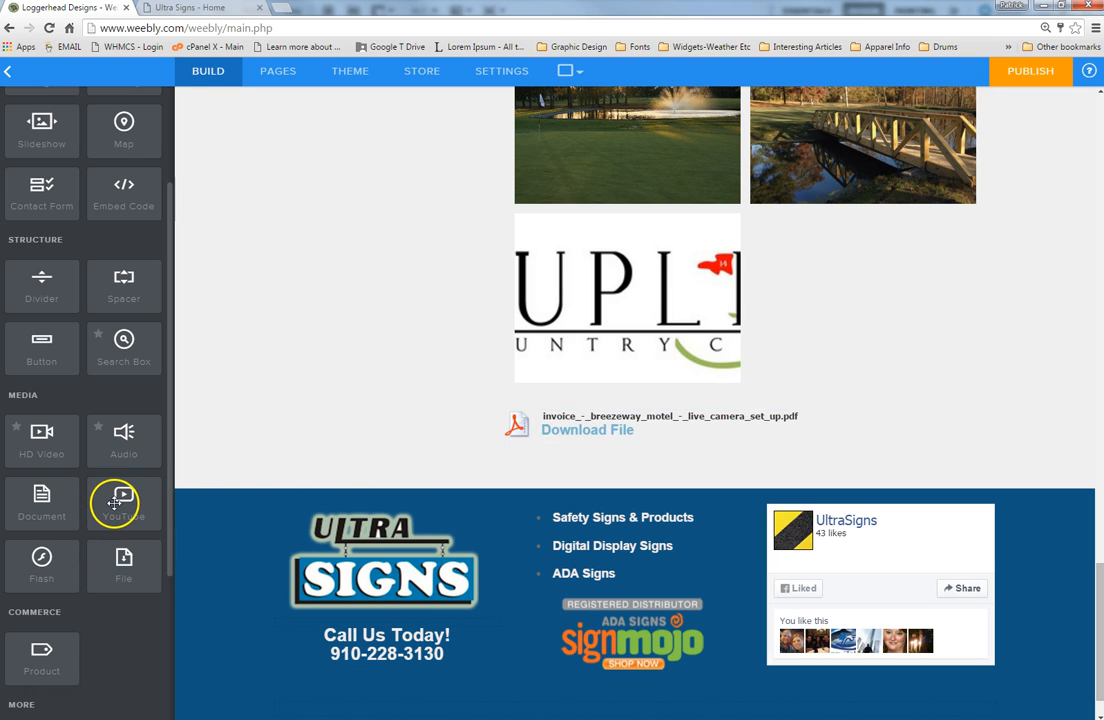
# Step: Add a YouTube element below the file download and open its settings to view the video URL and position options
pyautogui.moveTo(114, 503); pyautogui.dragTo(722, 450)
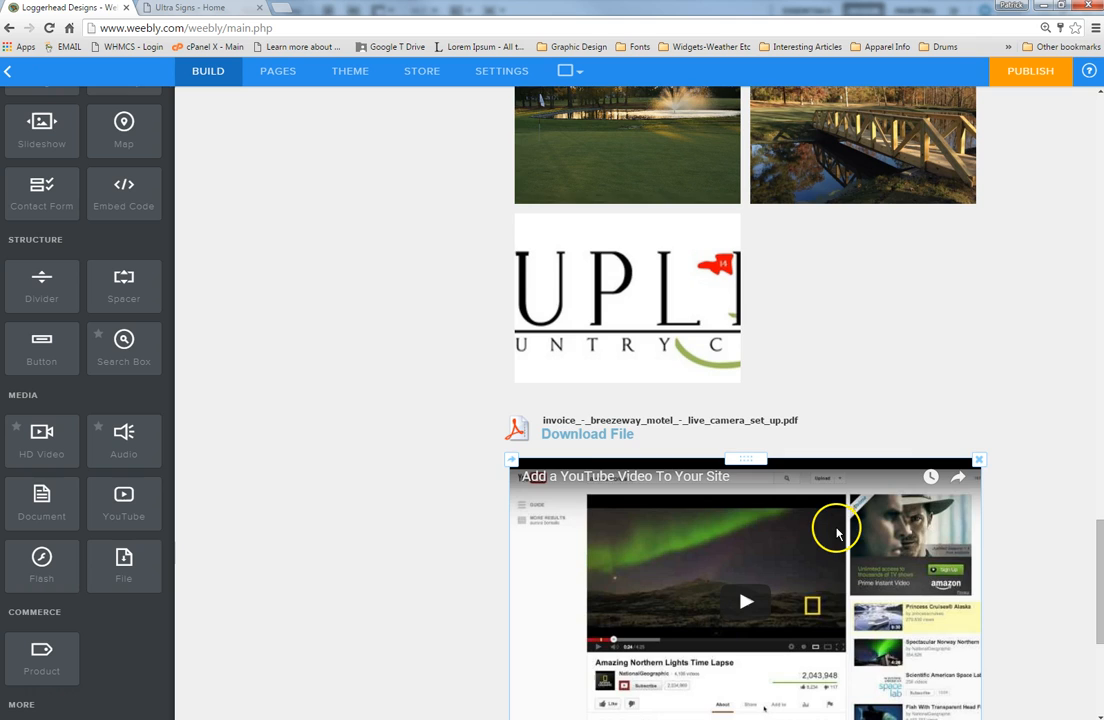
pyautogui.scroll(-3, 830, 537)
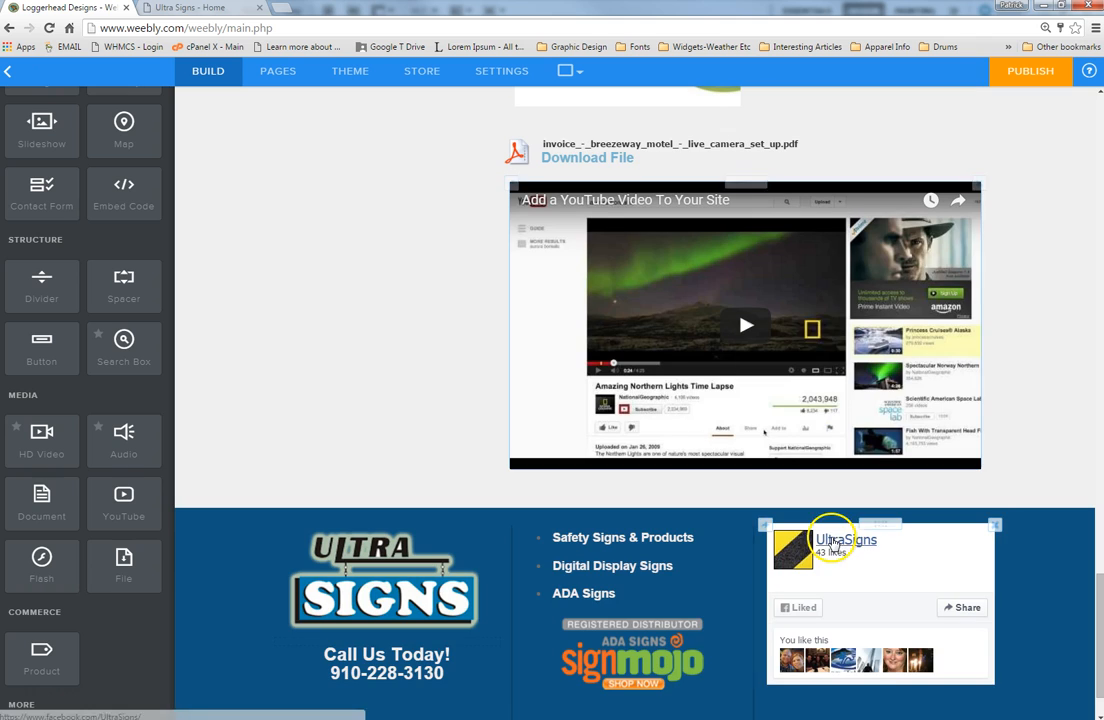
pyautogui.click(790, 326)
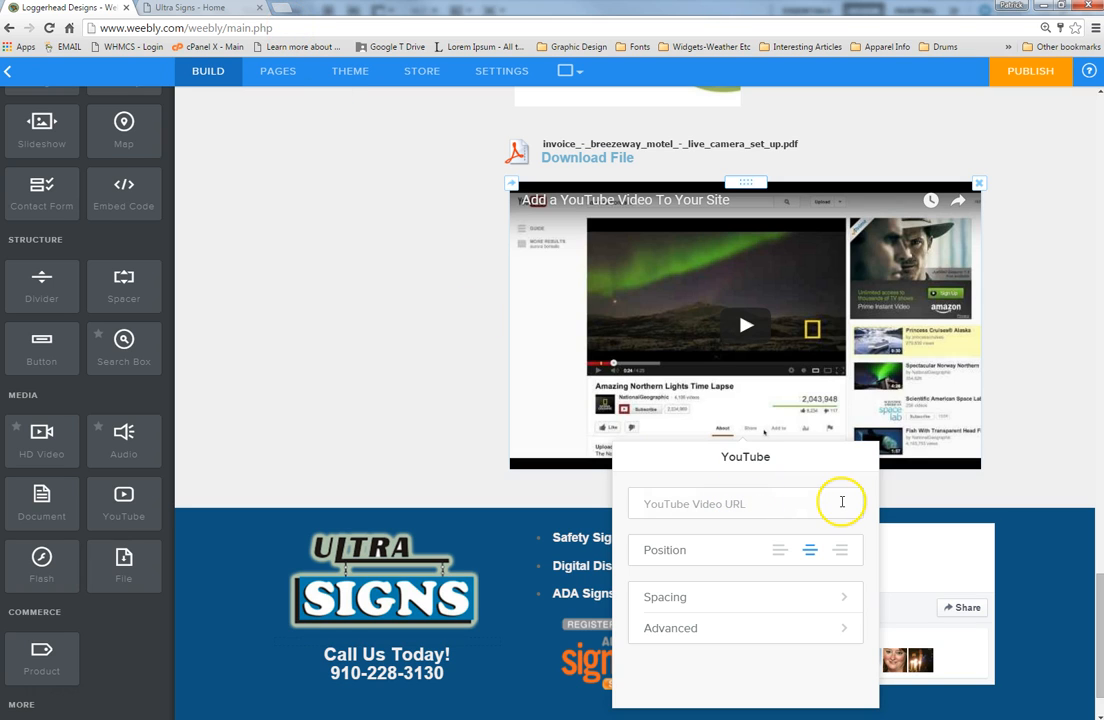
pyautogui.click(467, 392)
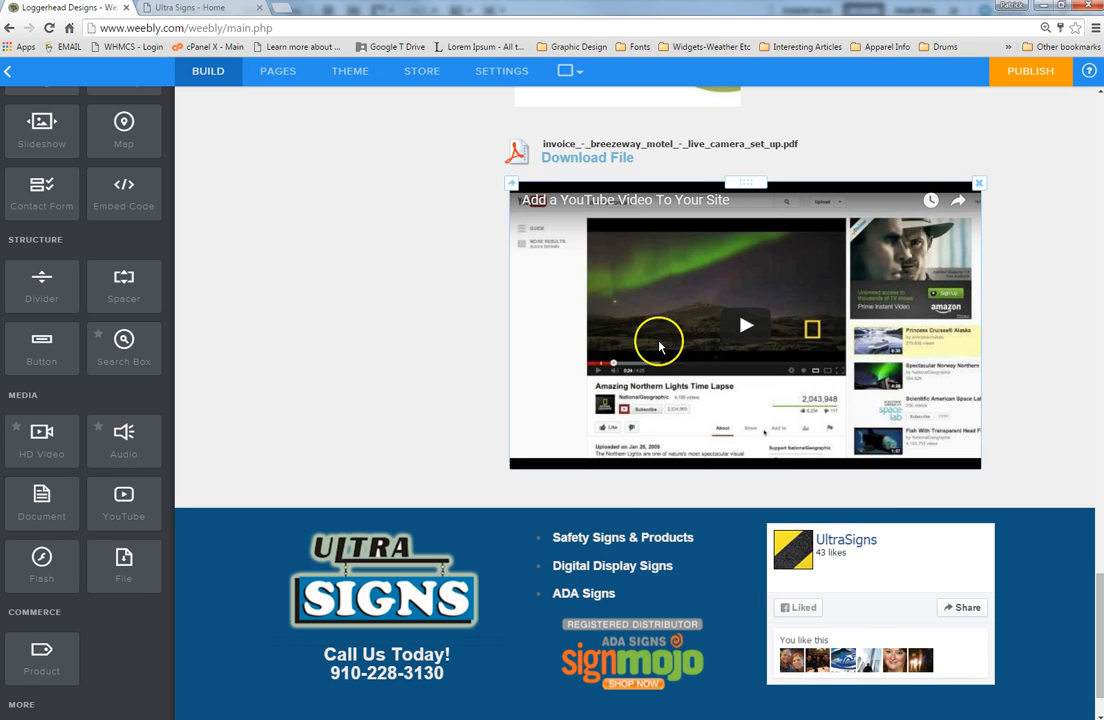
# Step: Delete the TEST PAGE from the site's pages and confirm the deletion
pyautogui.scroll(10, 394, 382)
pyautogui.scroll(15, 394, 390)
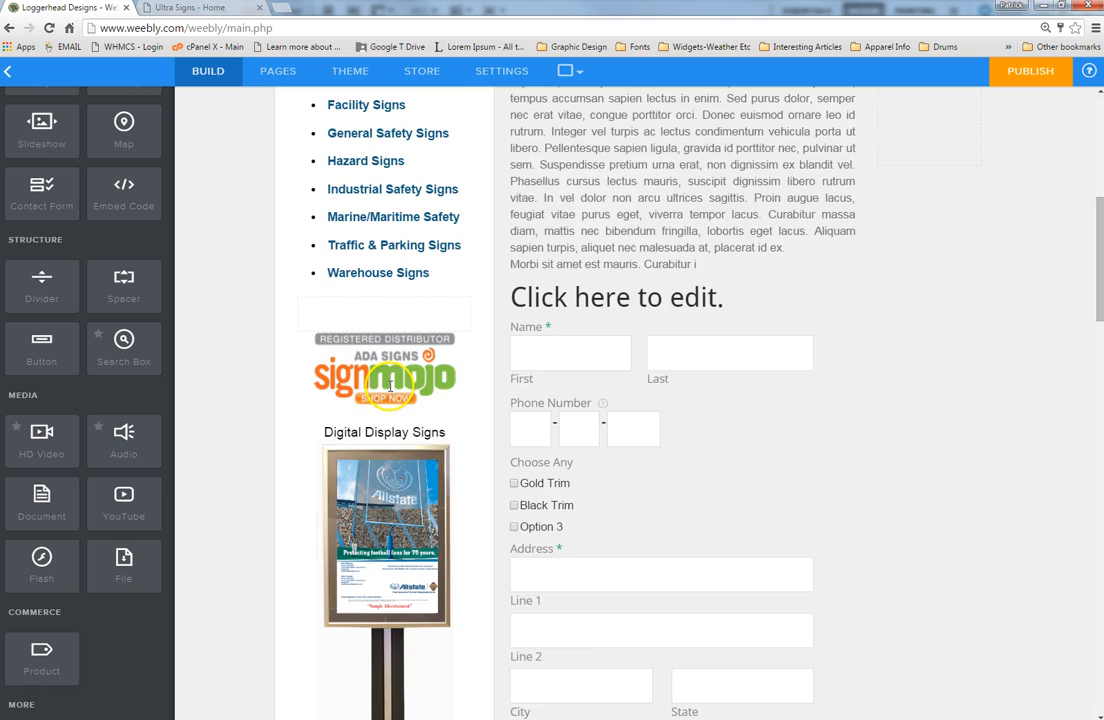
pyautogui.click(268, 78)
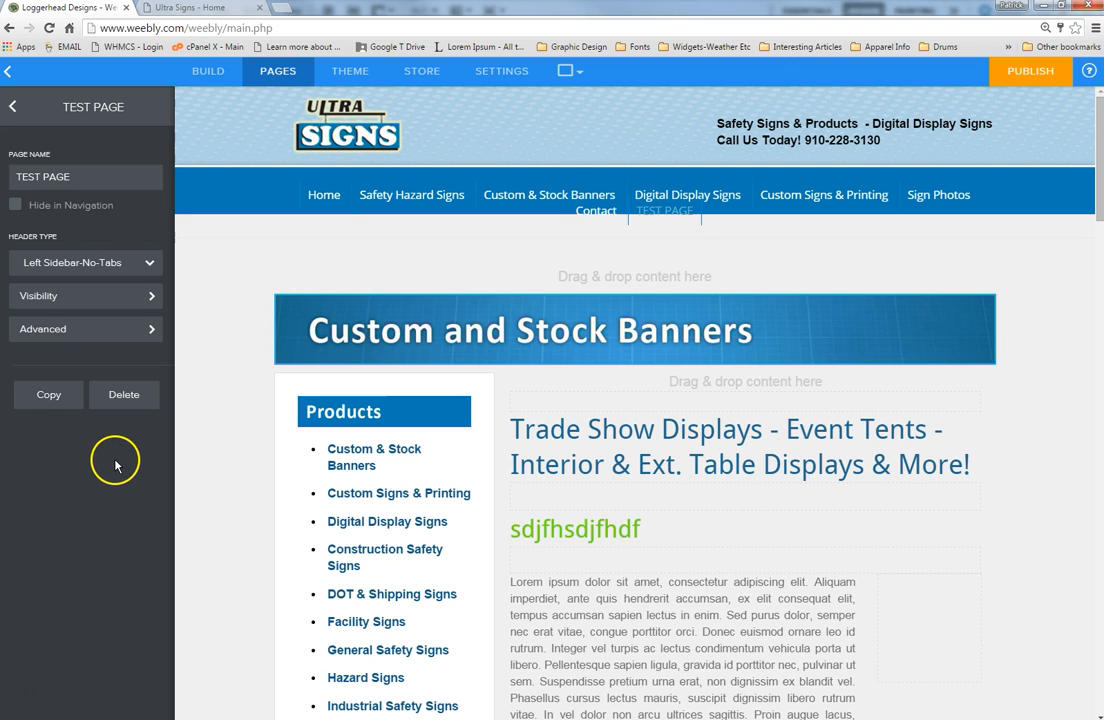
pyautogui.click(125, 400)
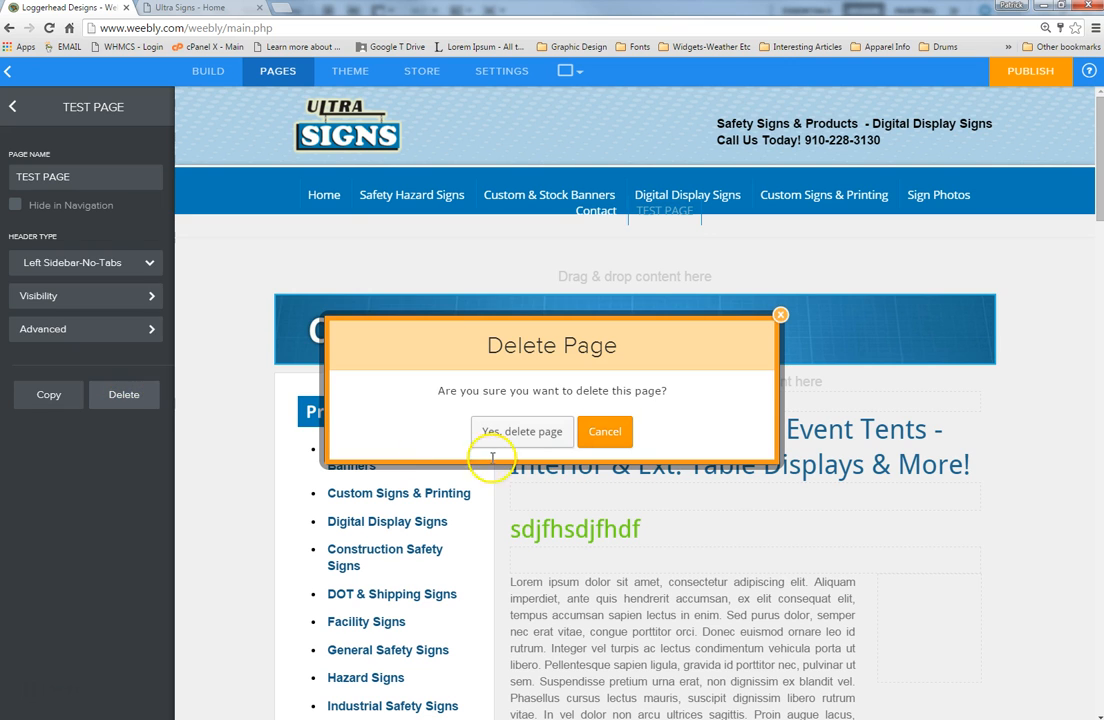
pyautogui.click(540, 432)
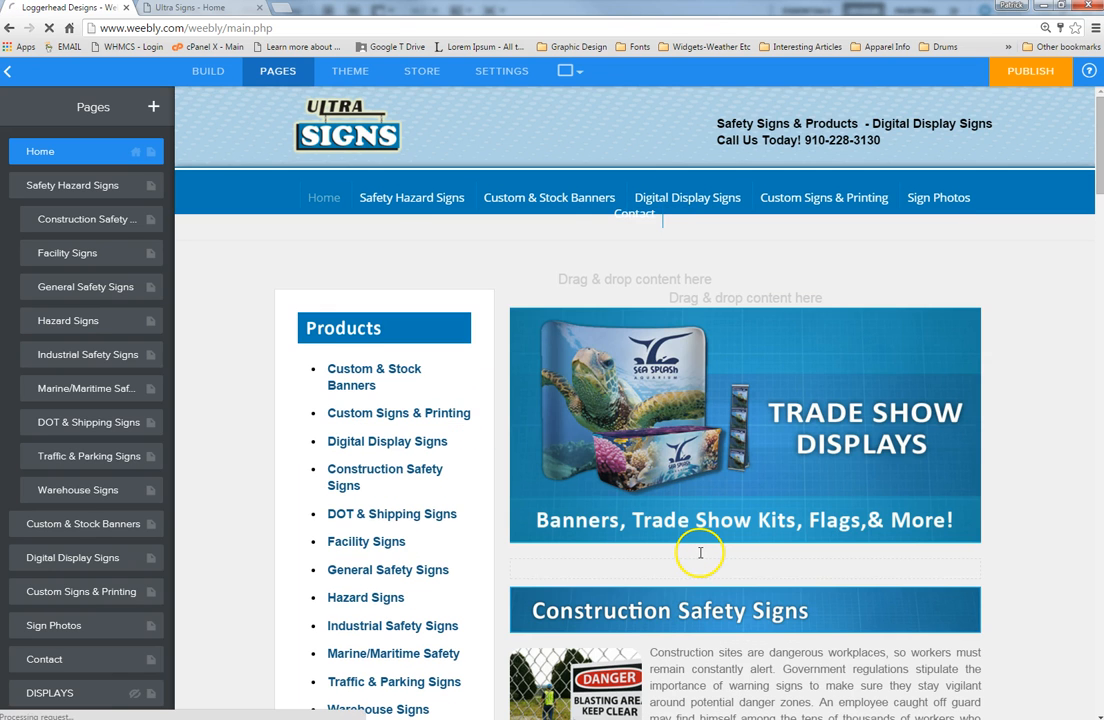
# Step: Return to building the Home page, place a Text element above the Construction Safety Signs banner, and paste the Lorem ipsum text into it
pyautogui.click(201, 76)
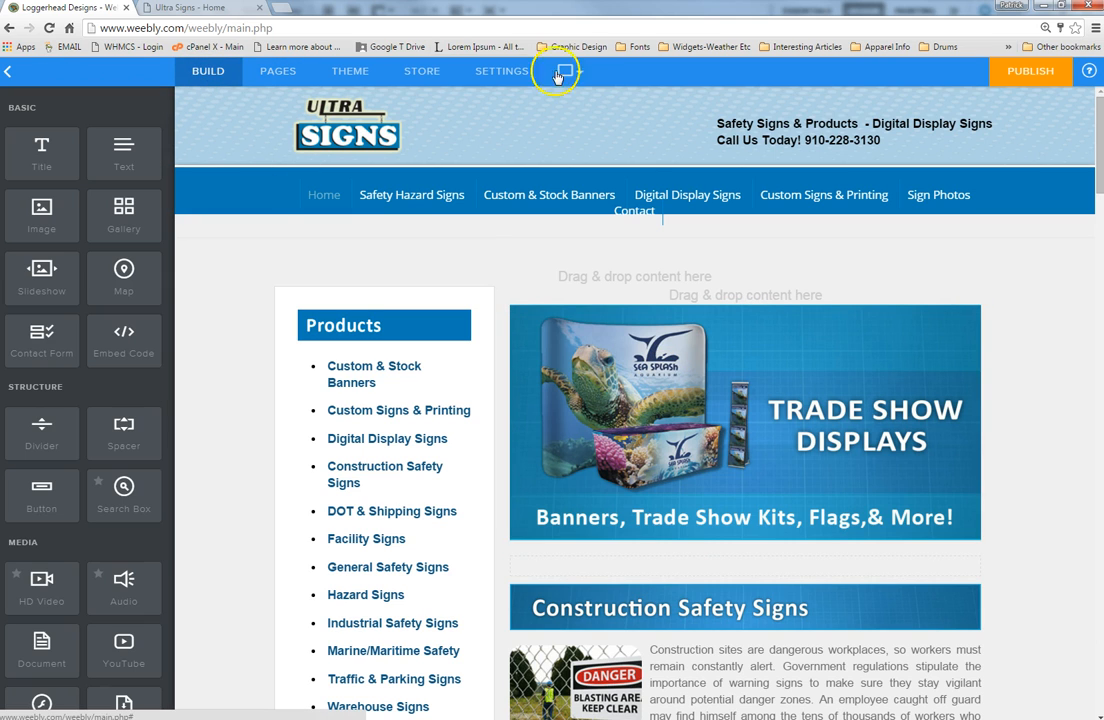
pyautogui.scroll(-3, 714, 485)
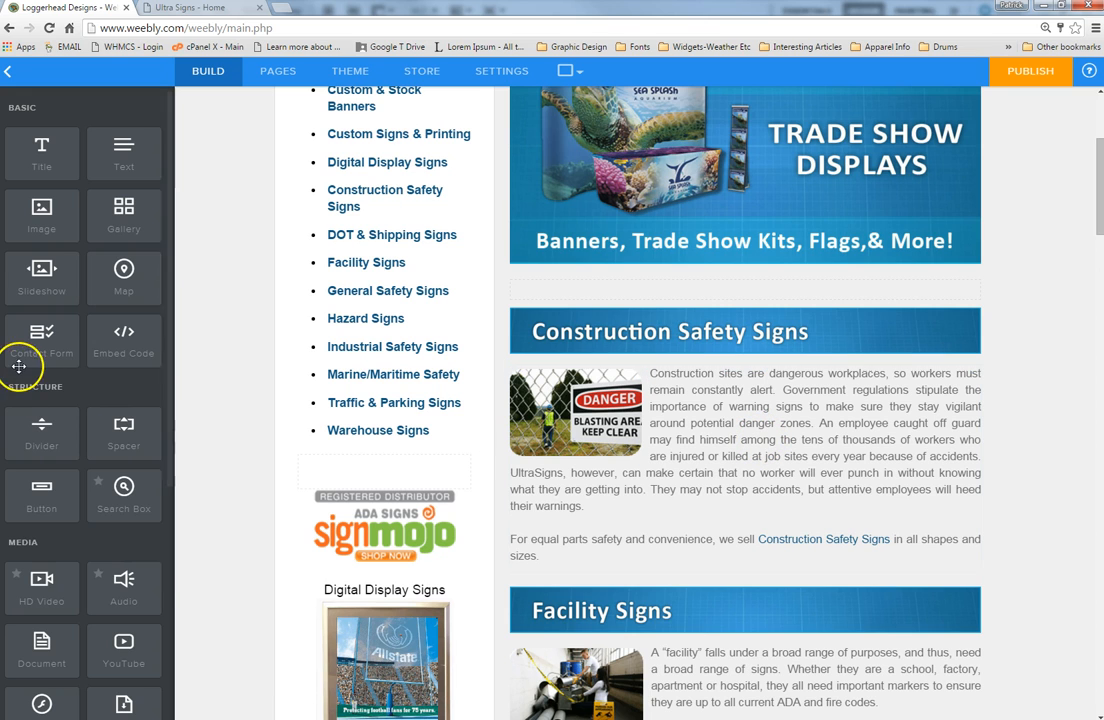
pyautogui.moveTo(138, 153); pyautogui.dragTo(688, 298)
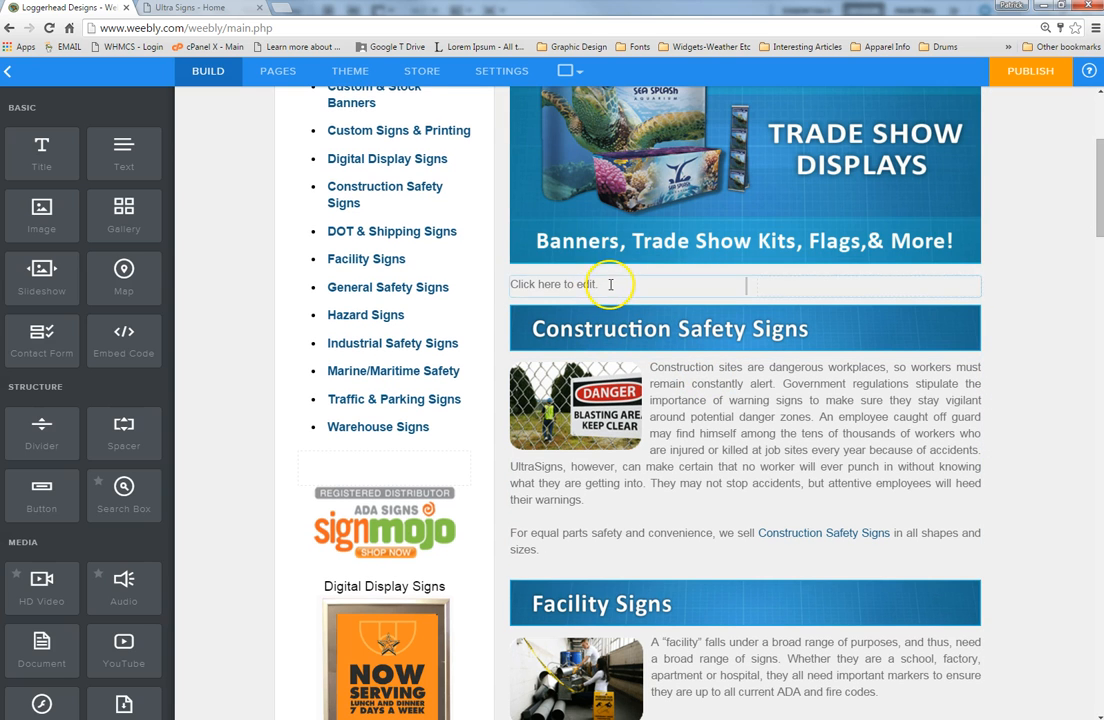
pyautogui.click(611, 281)
pyautogui.rightClick(609, 284)
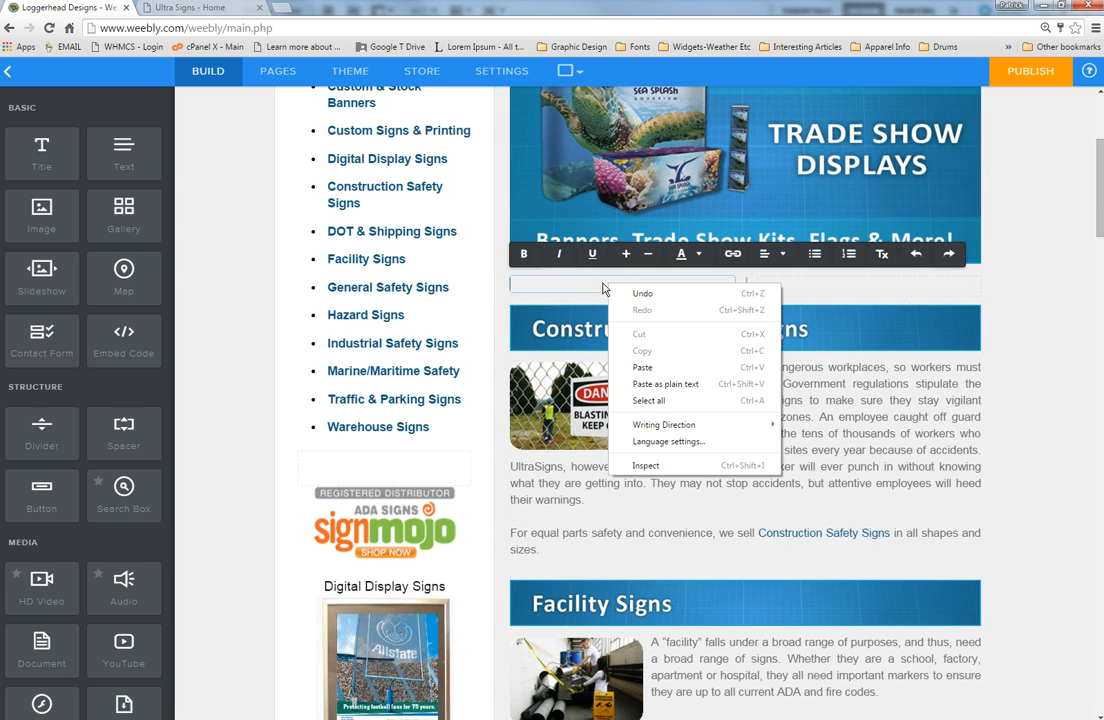
pyautogui.click(657, 372)
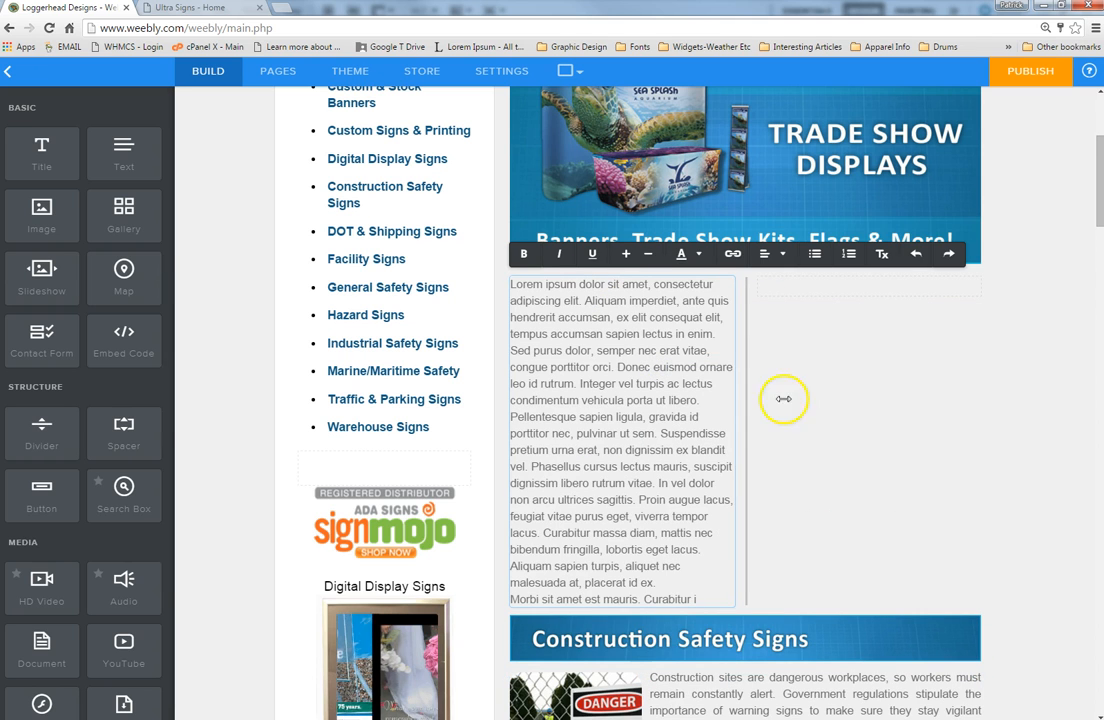
# Step: Widen the Lorem ipsum text column and insert an image placeholder beside the start of its paragraph
pyautogui.moveTo(759, 444); pyautogui.dragTo(852, 430)
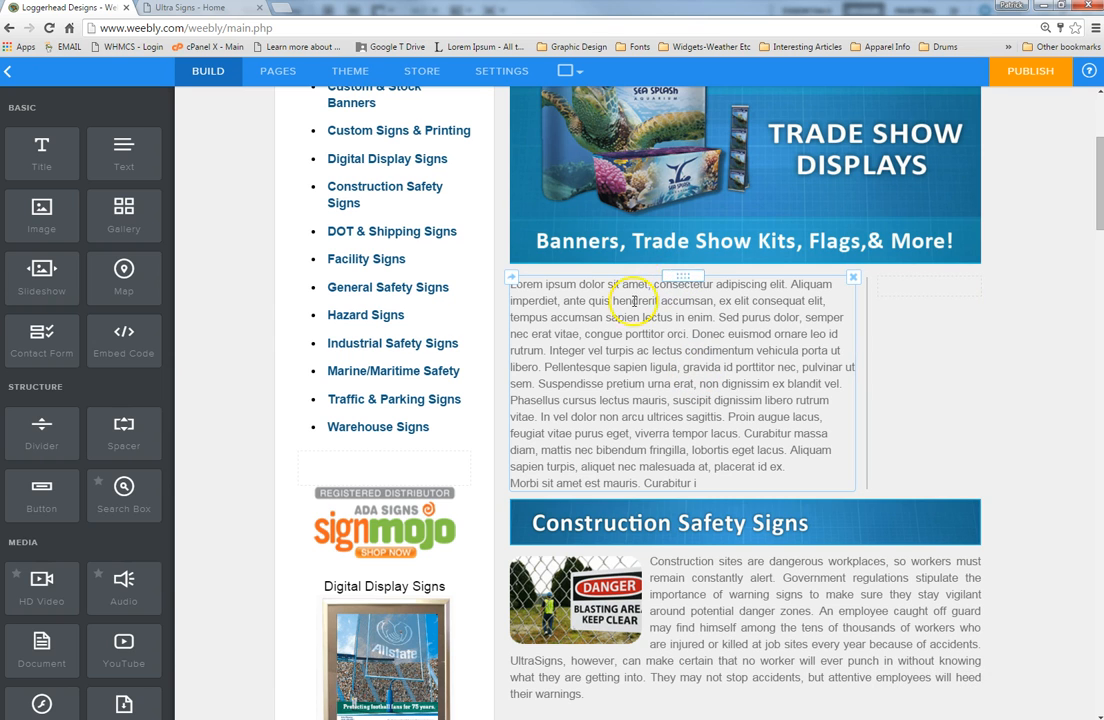
pyautogui.moveTo(32, 220); pyautogui.dragTo(771, 414)
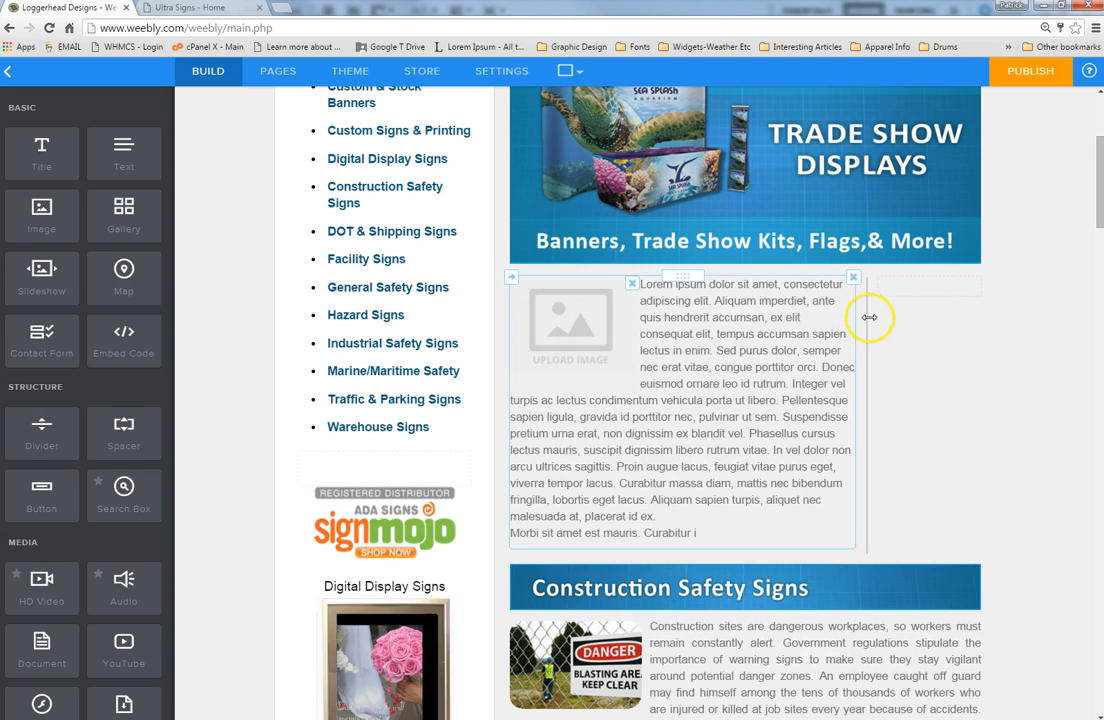
# Step: Delete the Lorem ipsum paragraph together with its image placeholder from the Home page
pyautogui.click(853, 285)
pyautogui.click(820, 231)
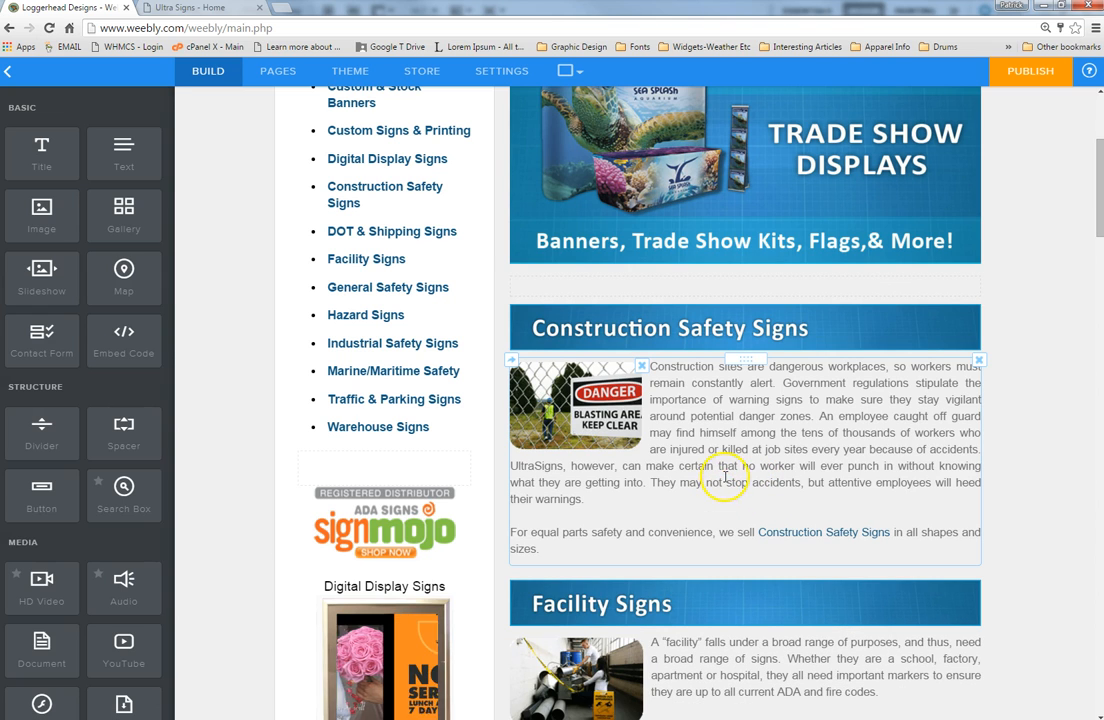
# Step: View the standard pages that the Custom Signs & Printing entry in the Products list can link to, and close the link options unsaved
pyautogui.scroll(3, 757, 444)
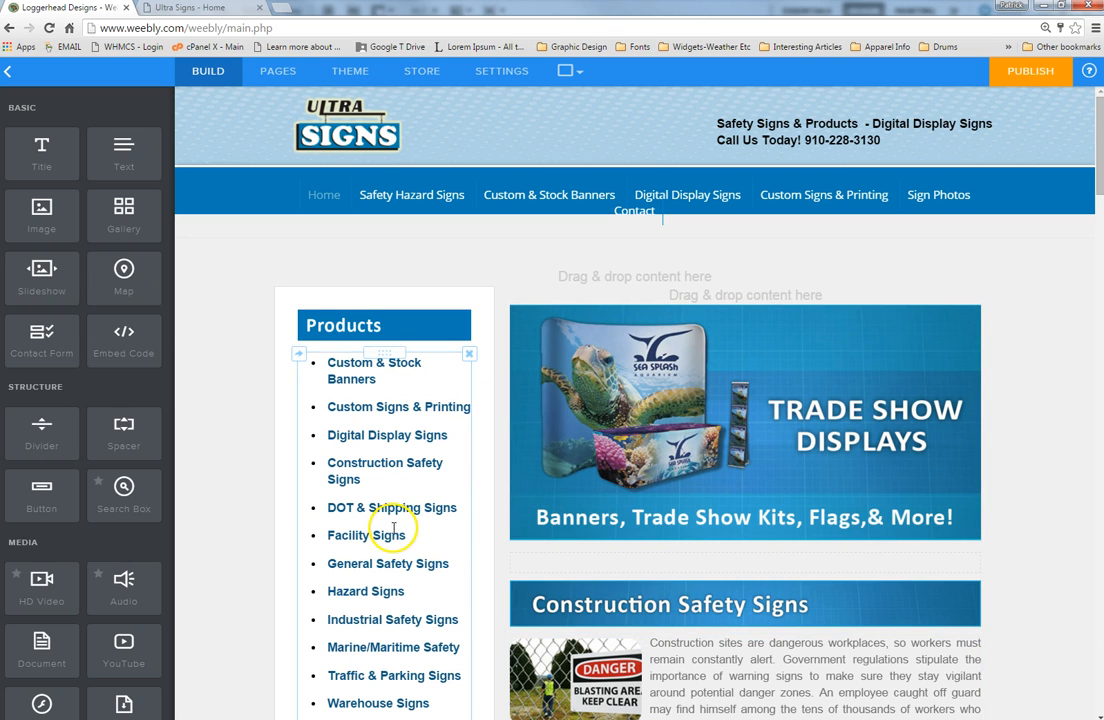
pyautogui.click(420, 380)
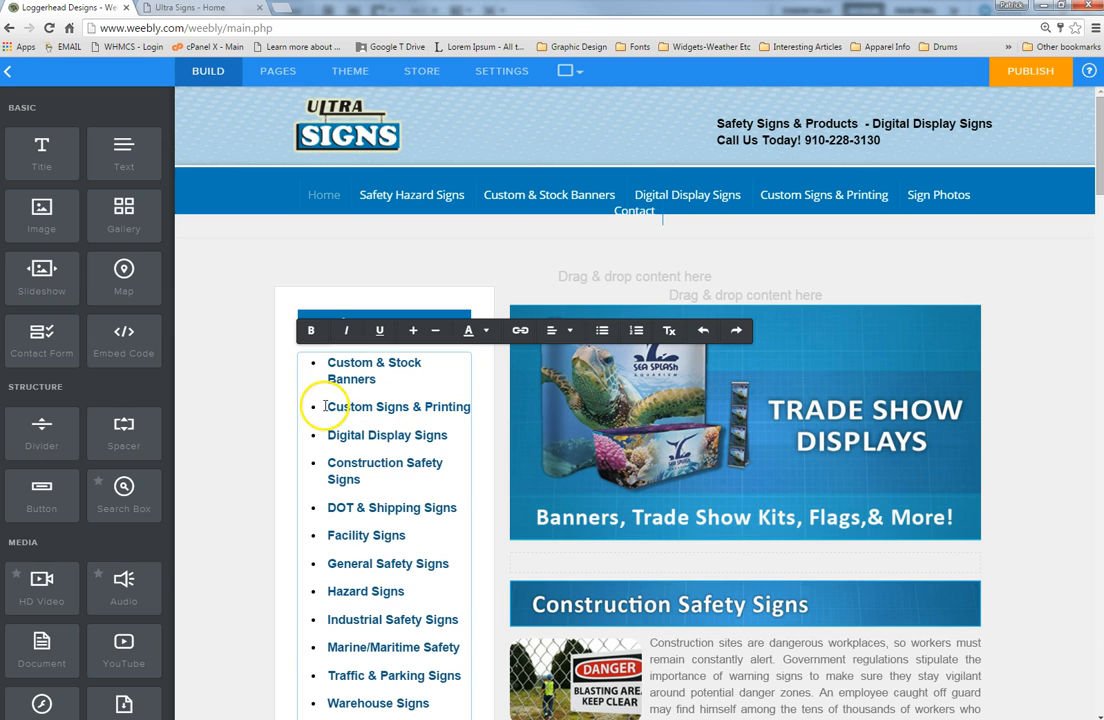
pyautogui.moveTo(385, 411); pyautogui.dragTo(471, 411)
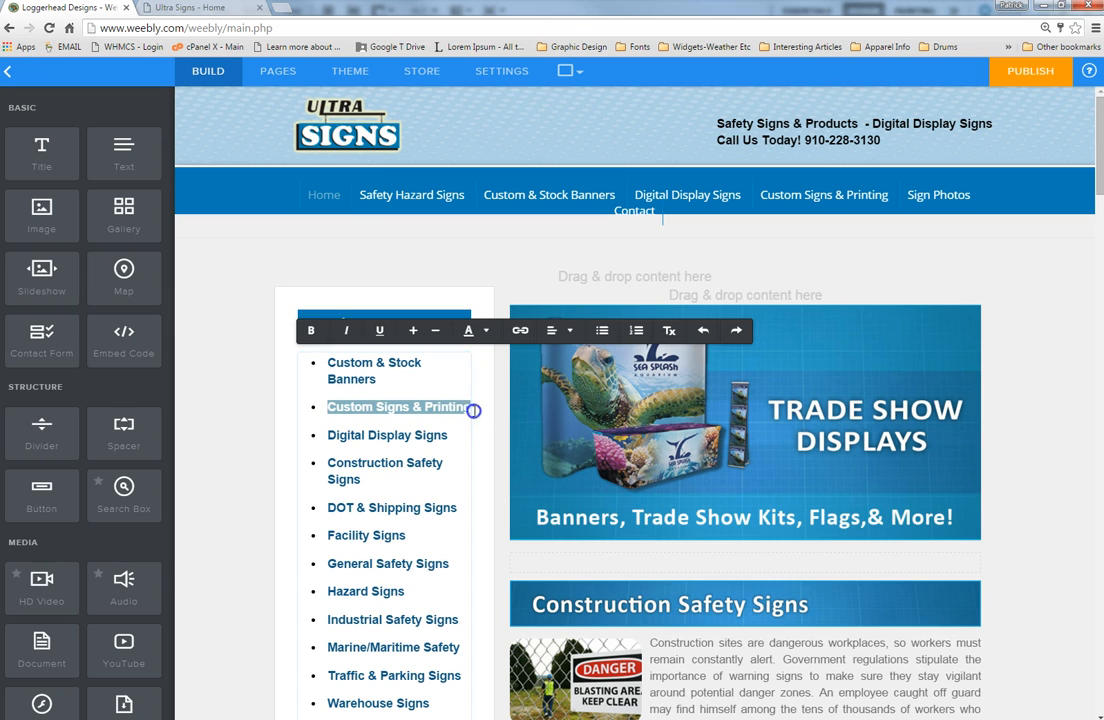
pyautogui.click(520, 333)
pyautogui.click(478, 358)
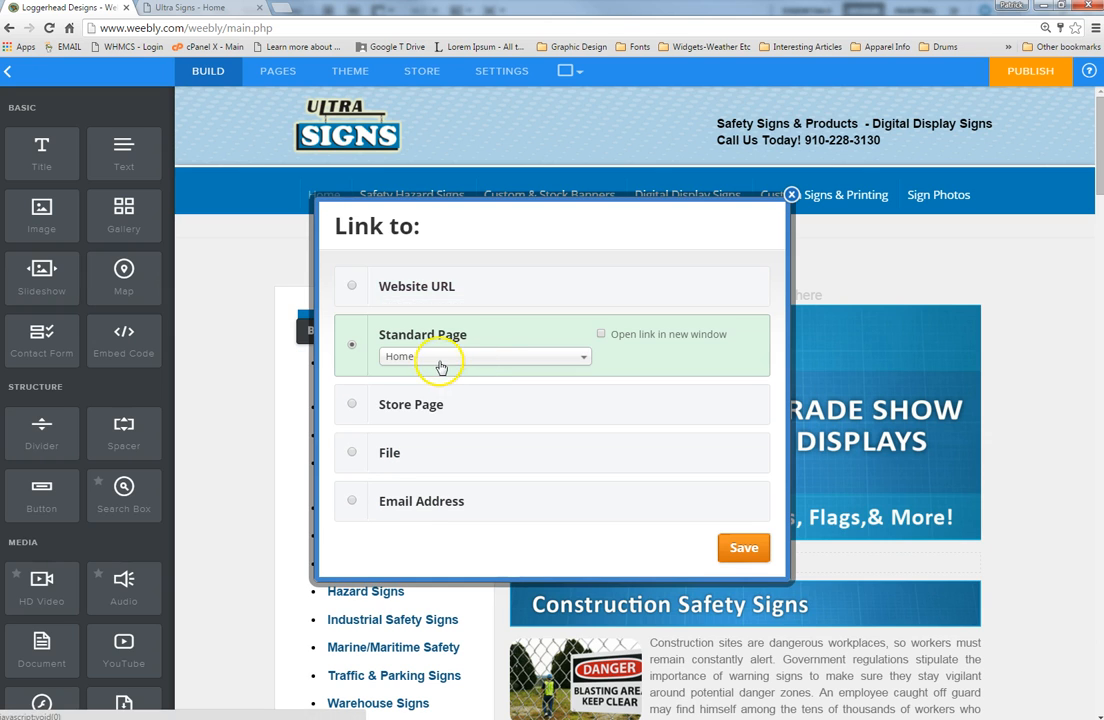
pyautogui.click(588, 358)
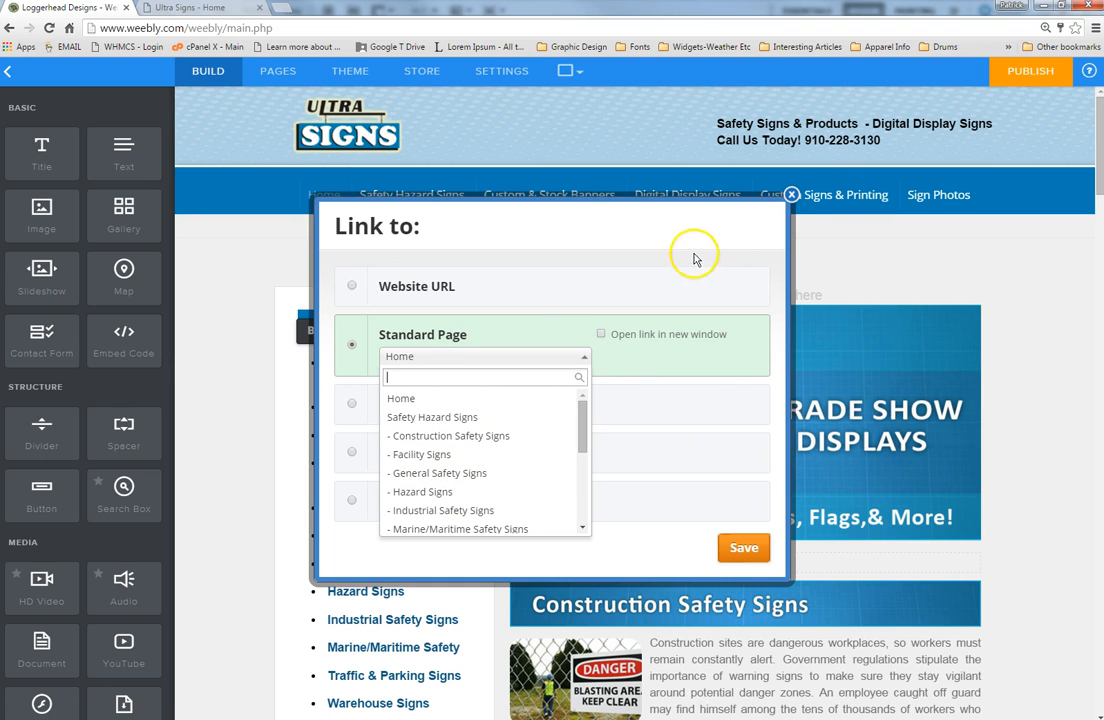
pyautogui.click(790, 196)
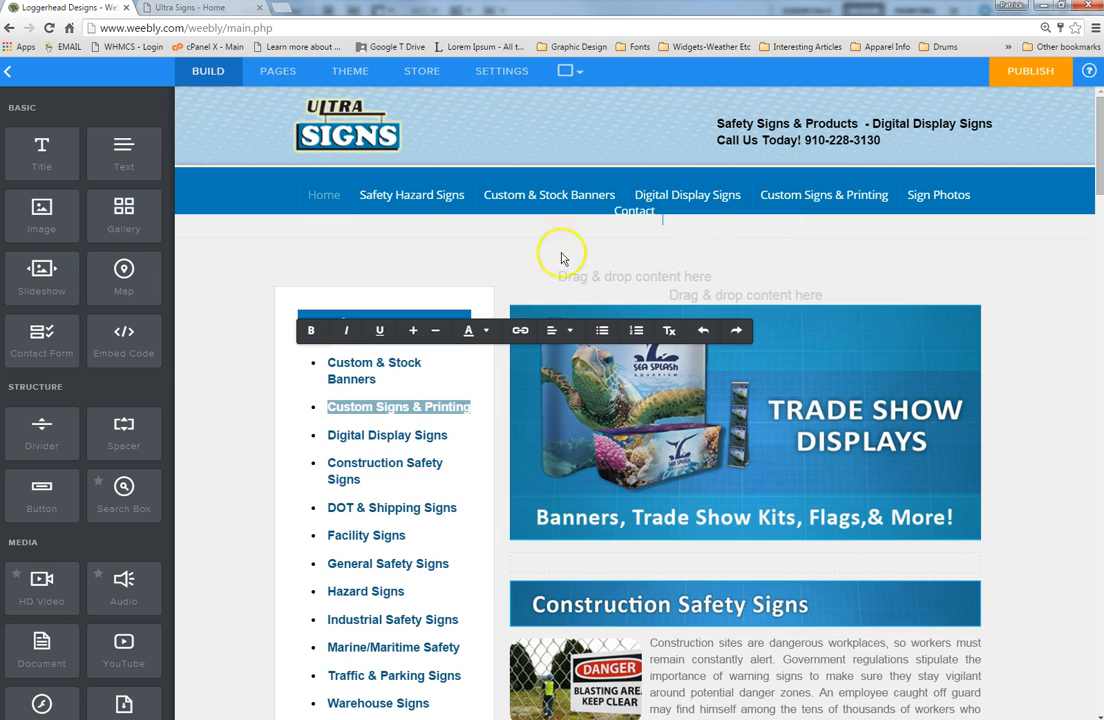
# Step: Visit the Custom & Stock Banners page, go to the Construction Safety Signs page, and examine its product list, text and featured signs
pyautogui.click(579, 202)
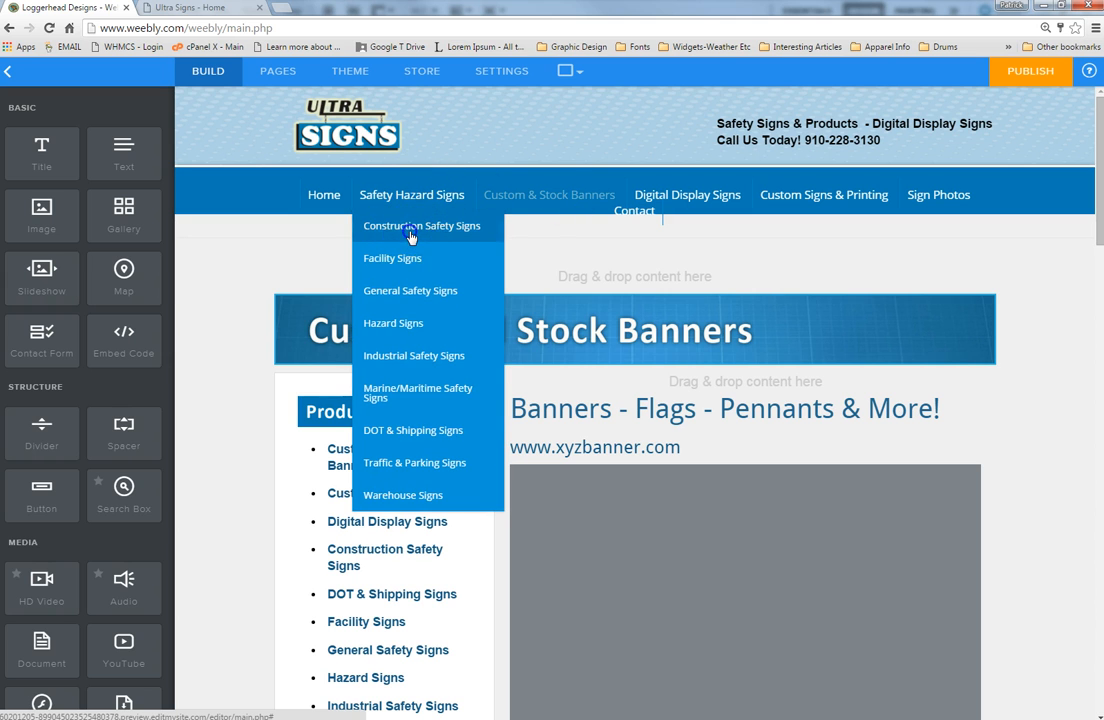
pyautogui.click(410, 228)
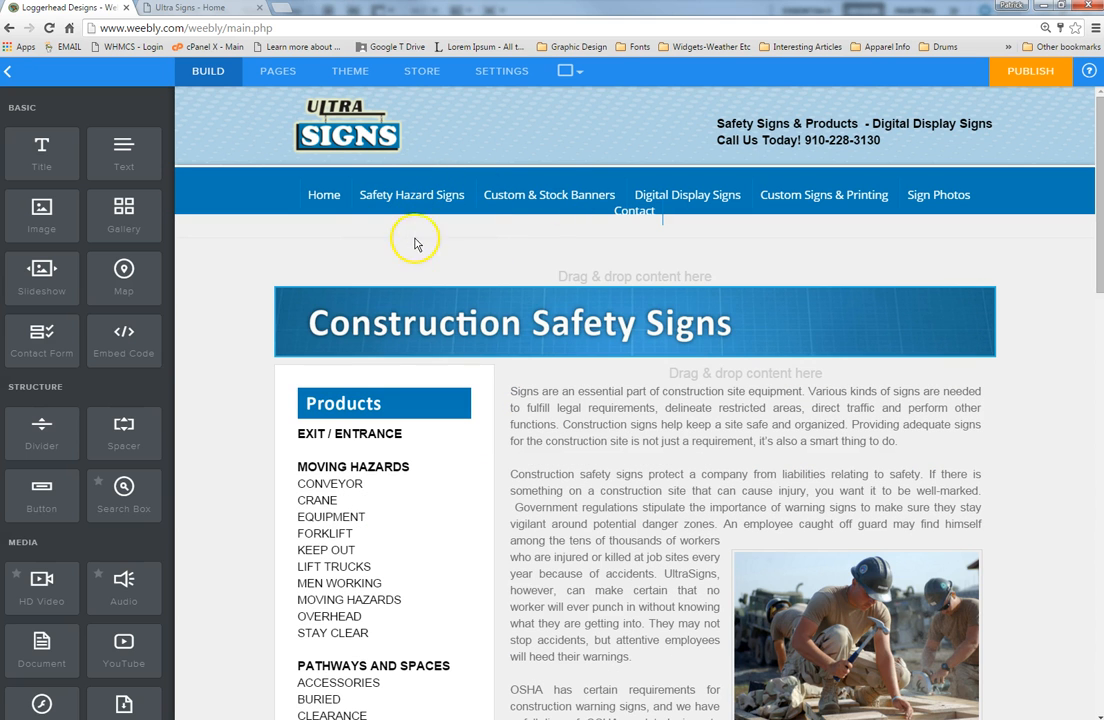
pyautogui.scroll(-5, 912, 592)
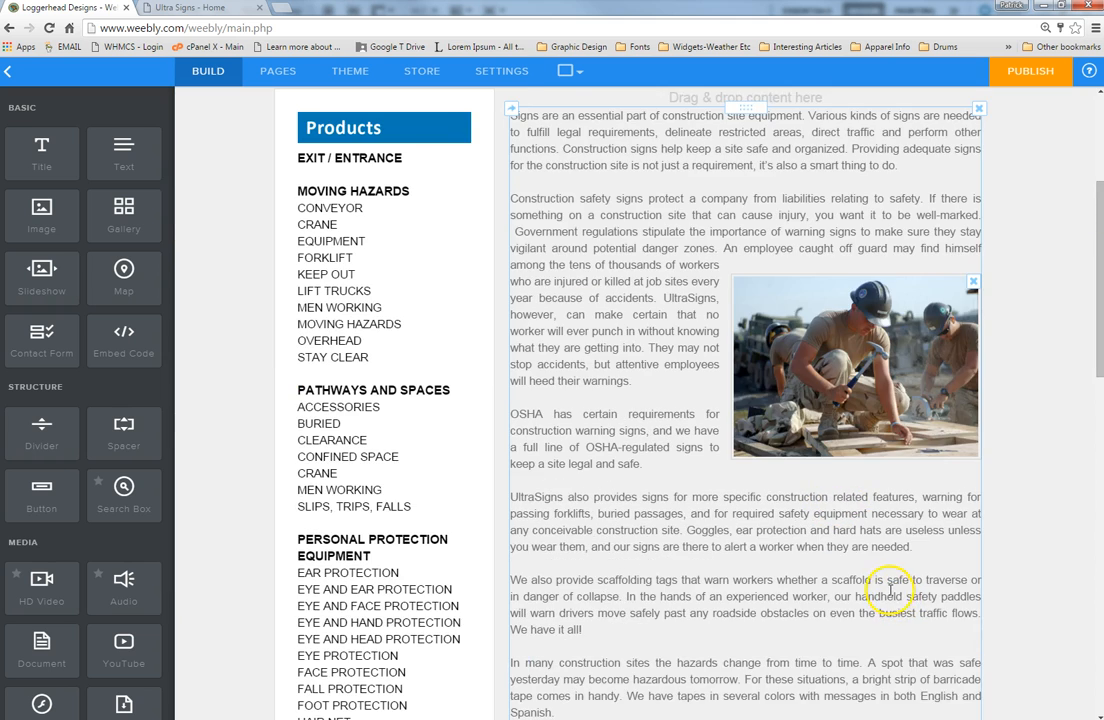
pyautogui.scroll(-3, 890, 595)
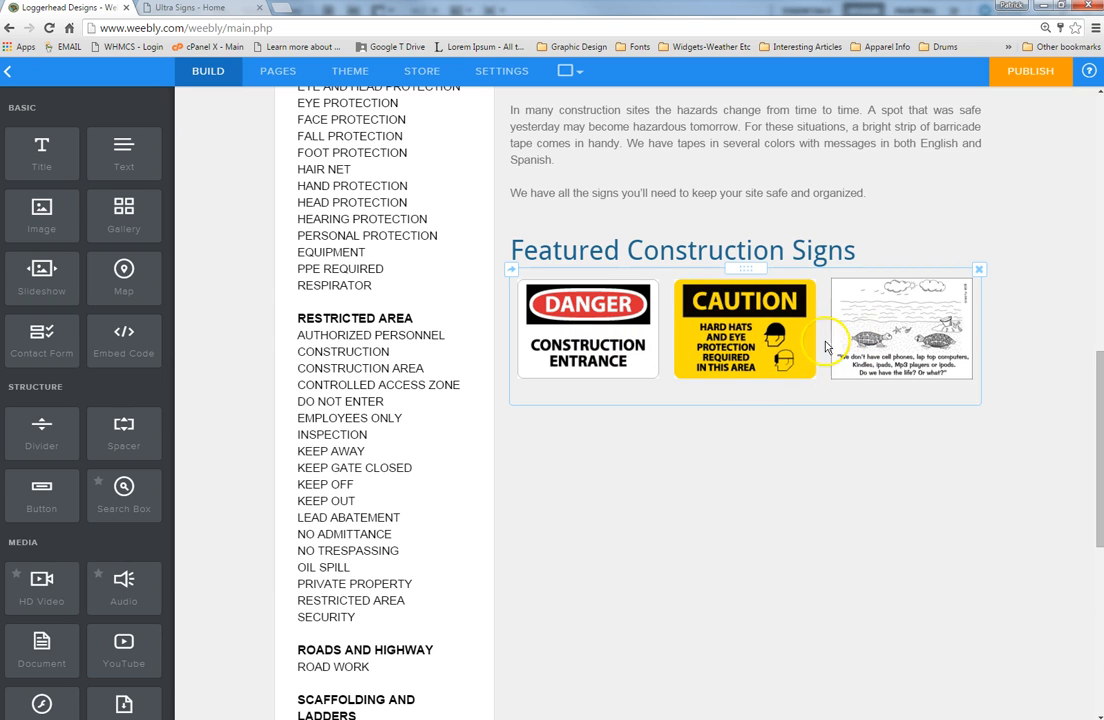
pyautogui.click(806, 468)
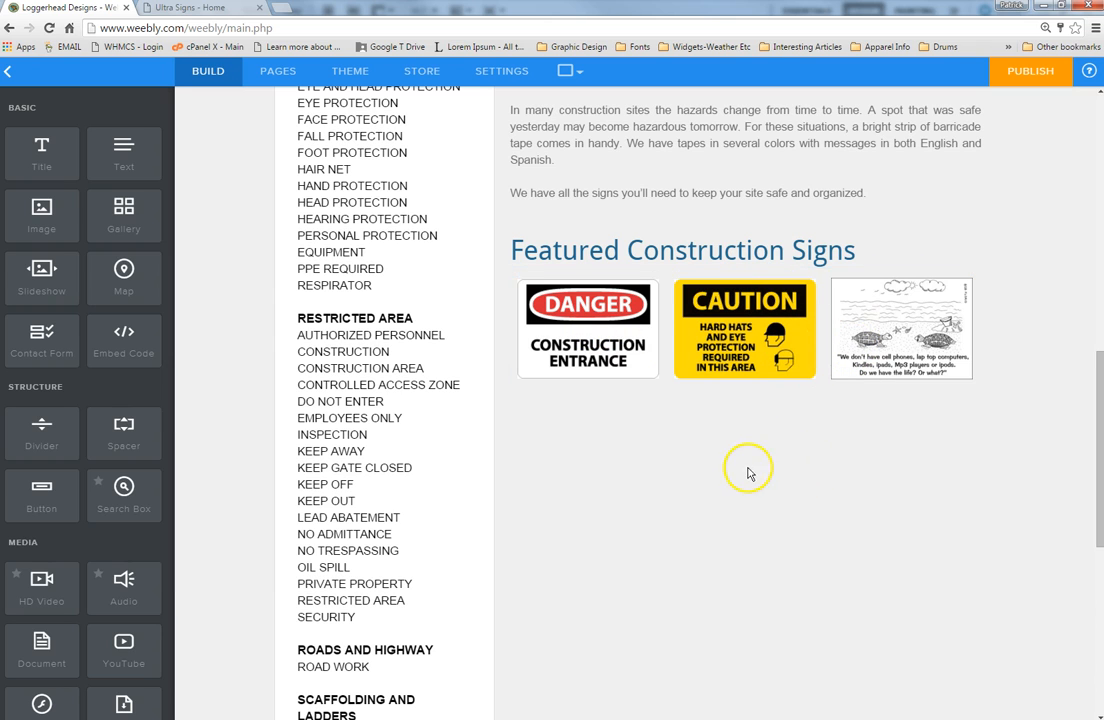
pyautogui.scroll(3, 744, 477)
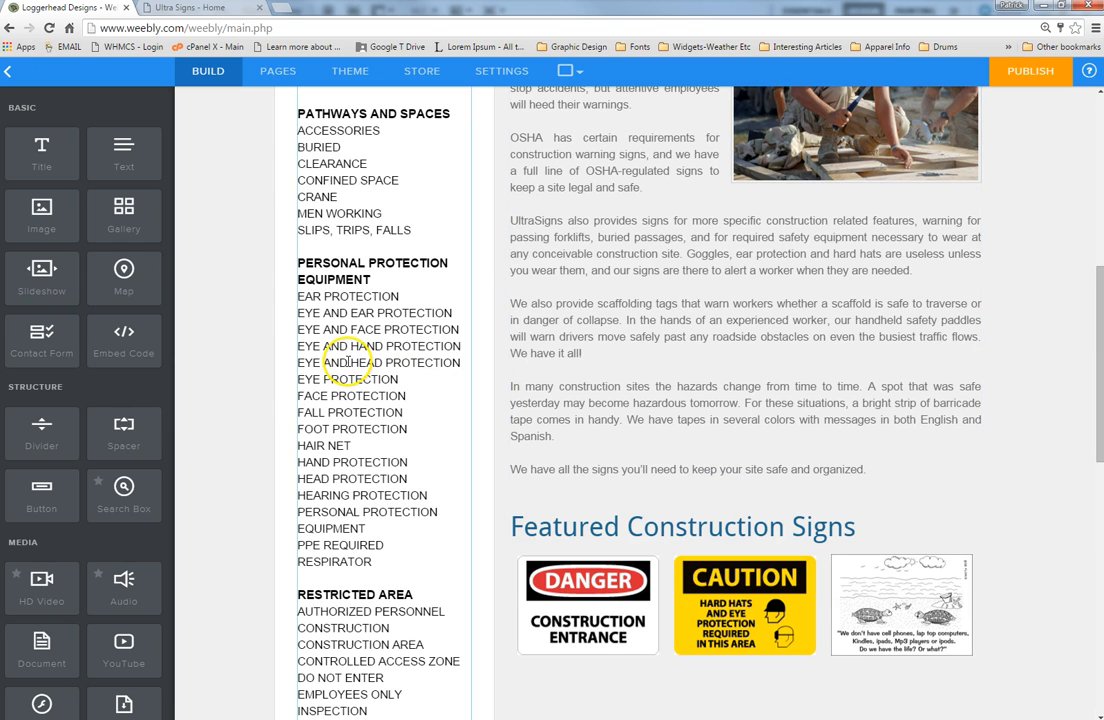
pyautogui.scroll(3, 436, 300)
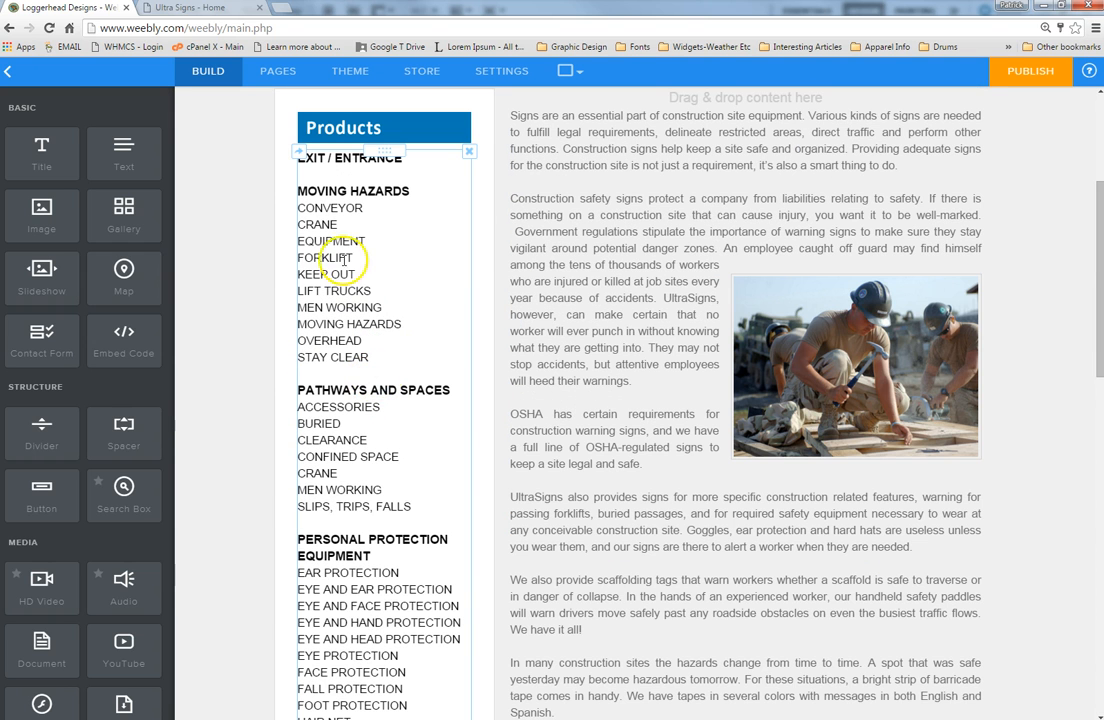
pyautogui.scroll(3, 375, 330)
pyautogui.scroll(-3, 375, 387)
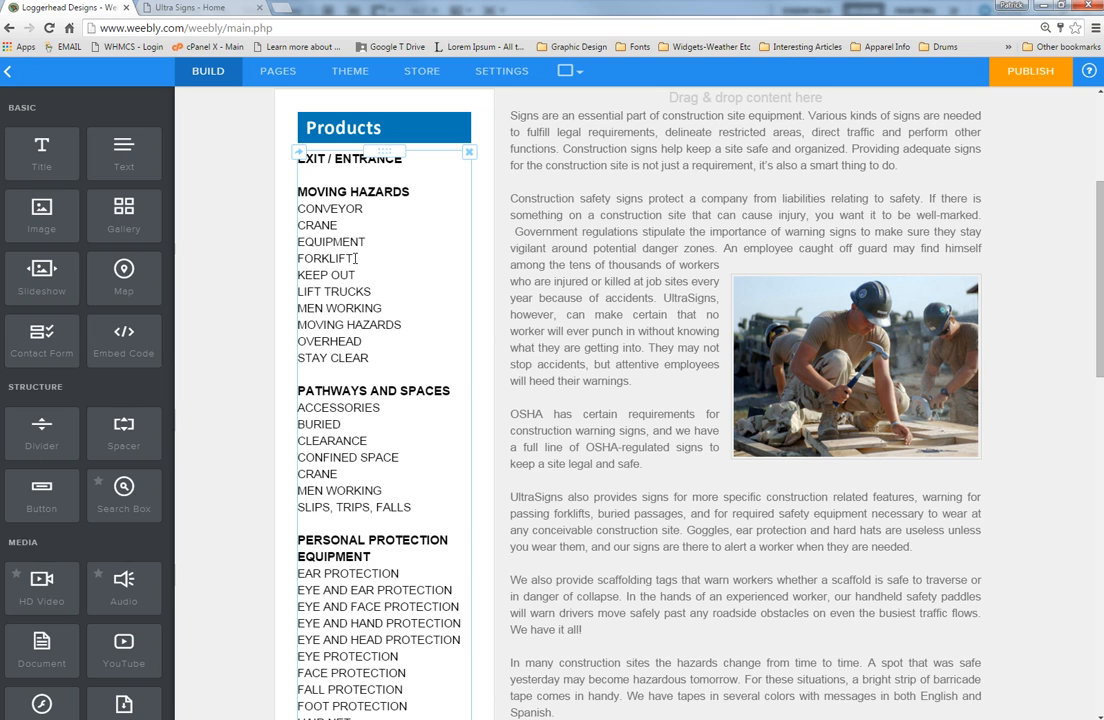
# Step: Start a link on the FORKLIFT entry under MOVING HAZARDS and view the standard pages available as its target
pyautogui.click(355, 258)
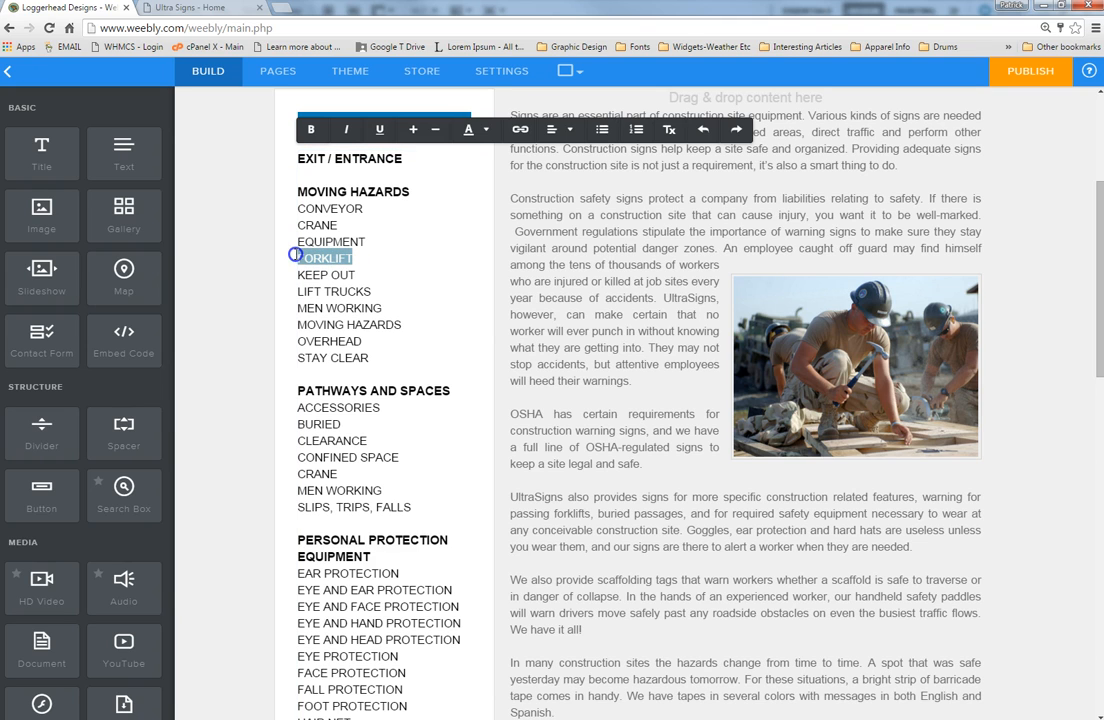
pyautogui.click(520, 130)
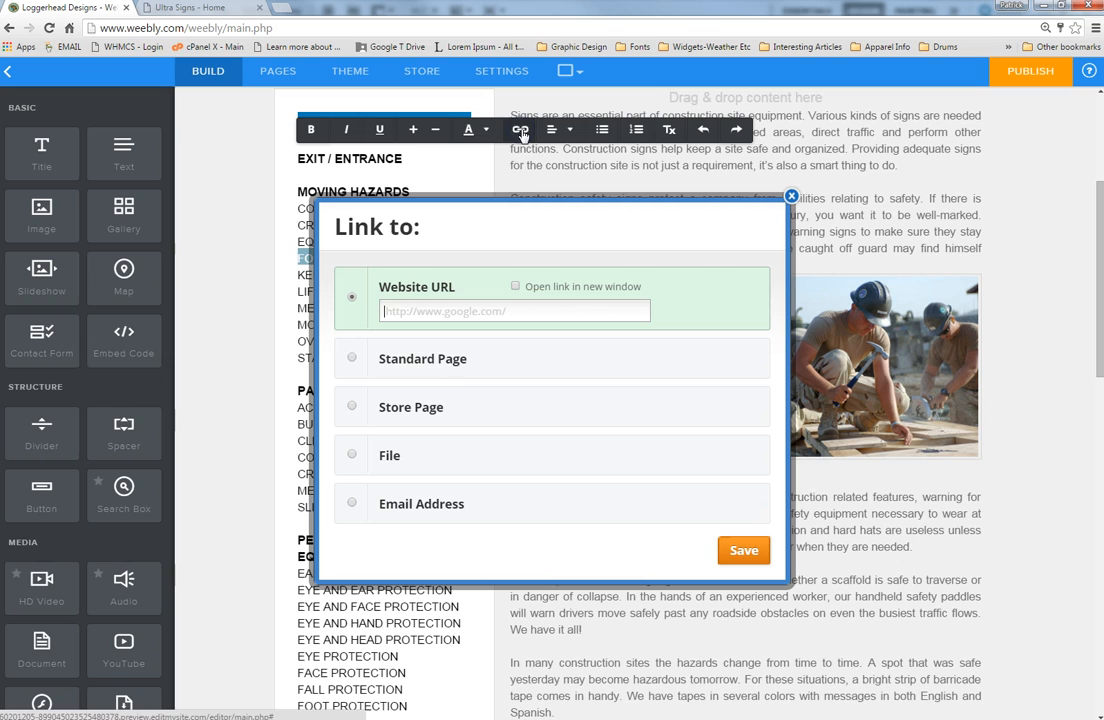
pyautogui.click(471, 369)
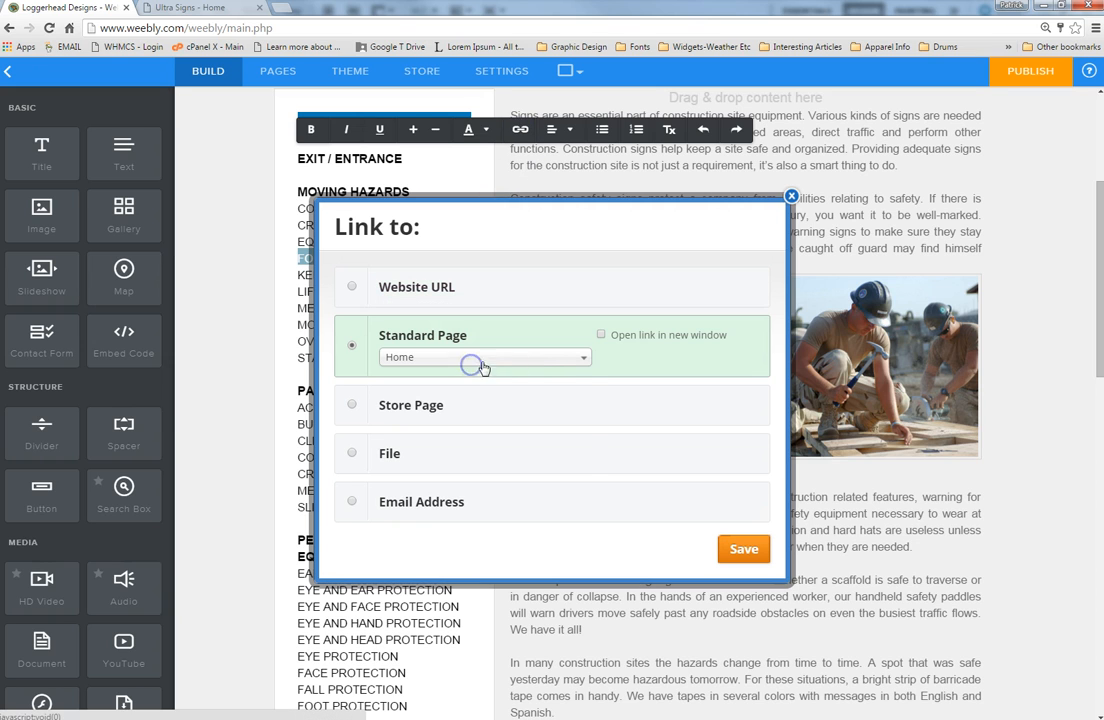
pyautogui.click(535, 358)
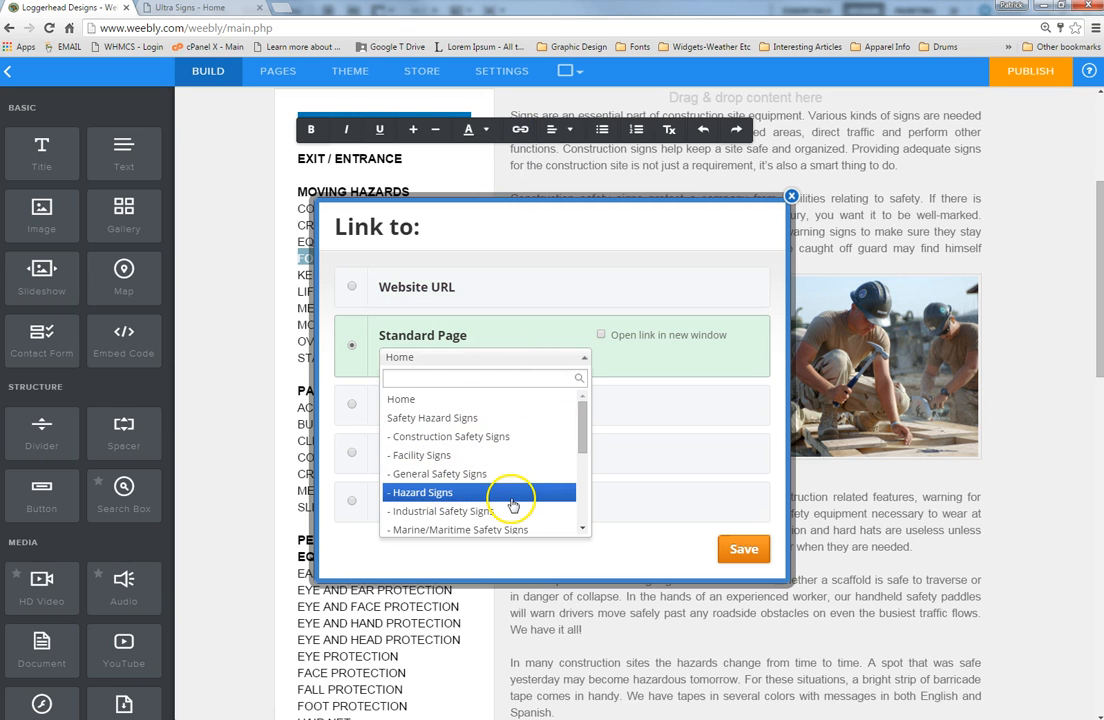
pyautogui.click(591, 238)
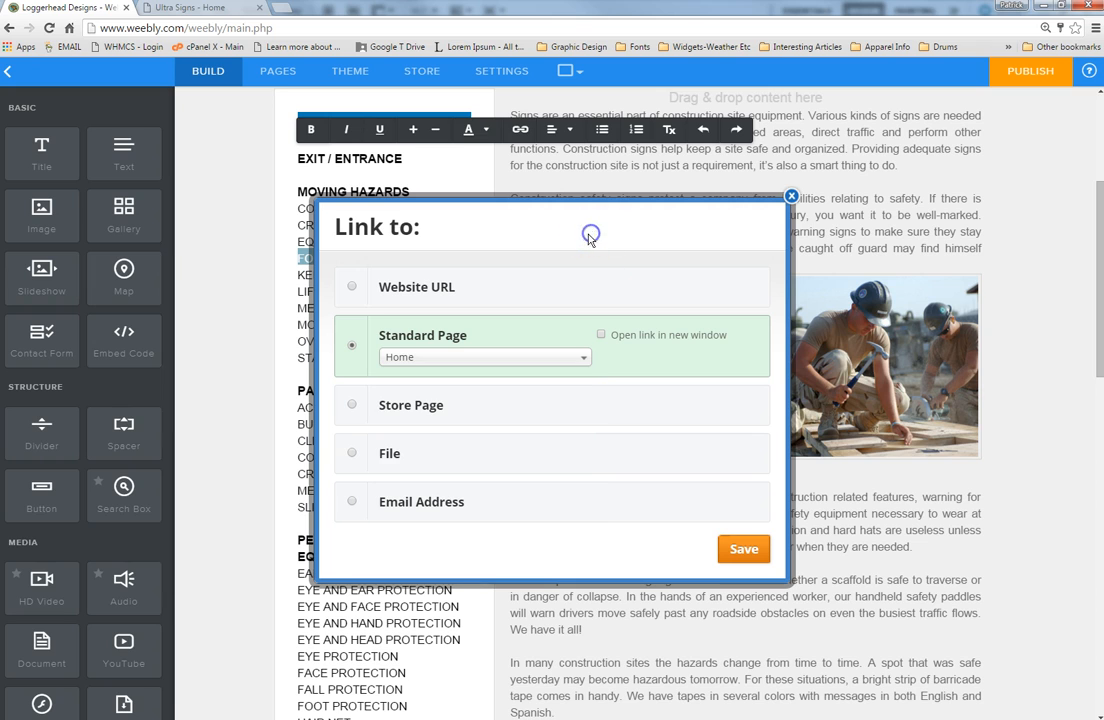
# Step: Try to save a website URL link on FORKLIFT with an empty address and opening in a new window, and close the link options
pyautogui.click(353, 289)
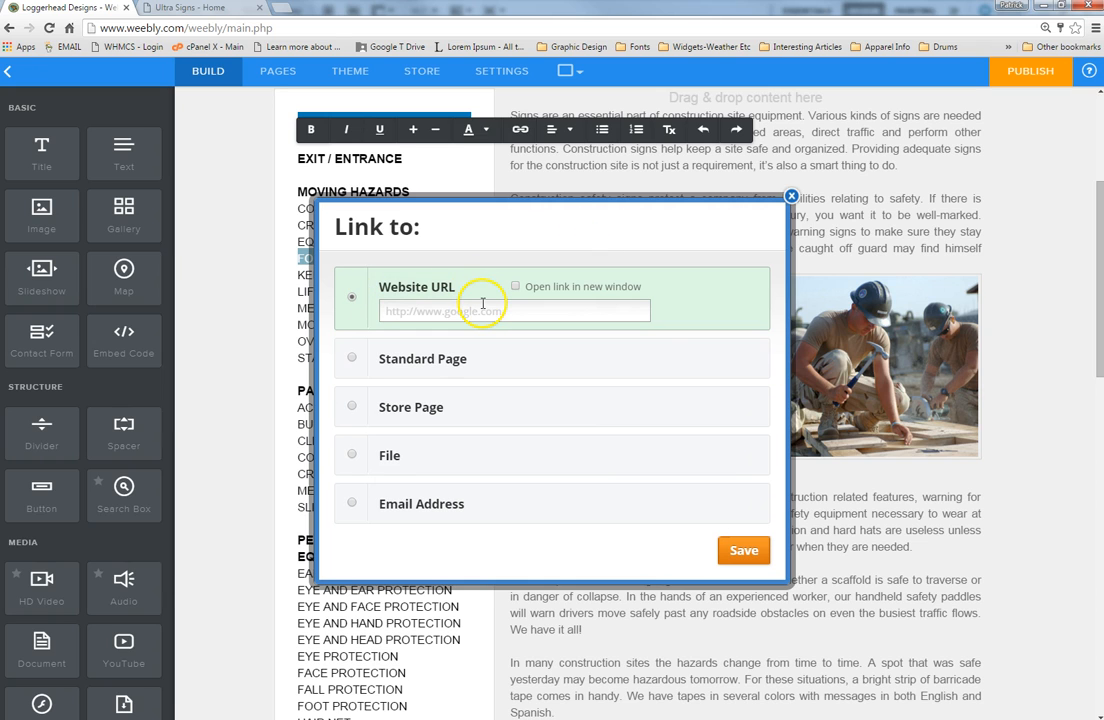
pyautogui.click(439, 311)
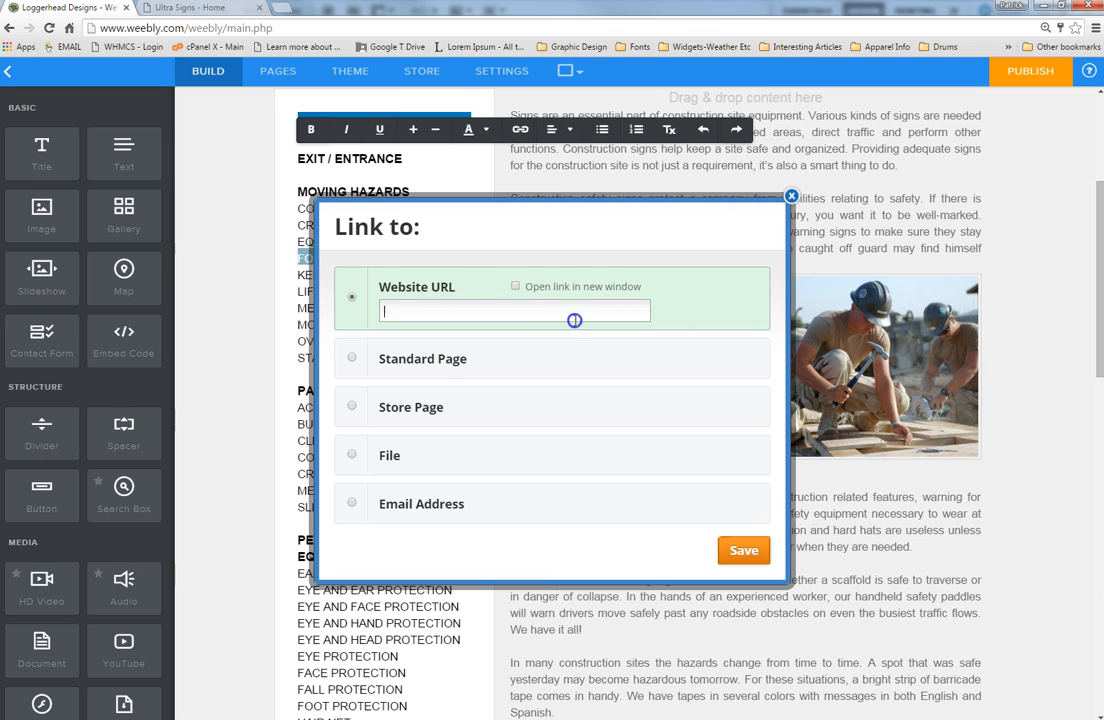
pyautogui.click(516, 288)
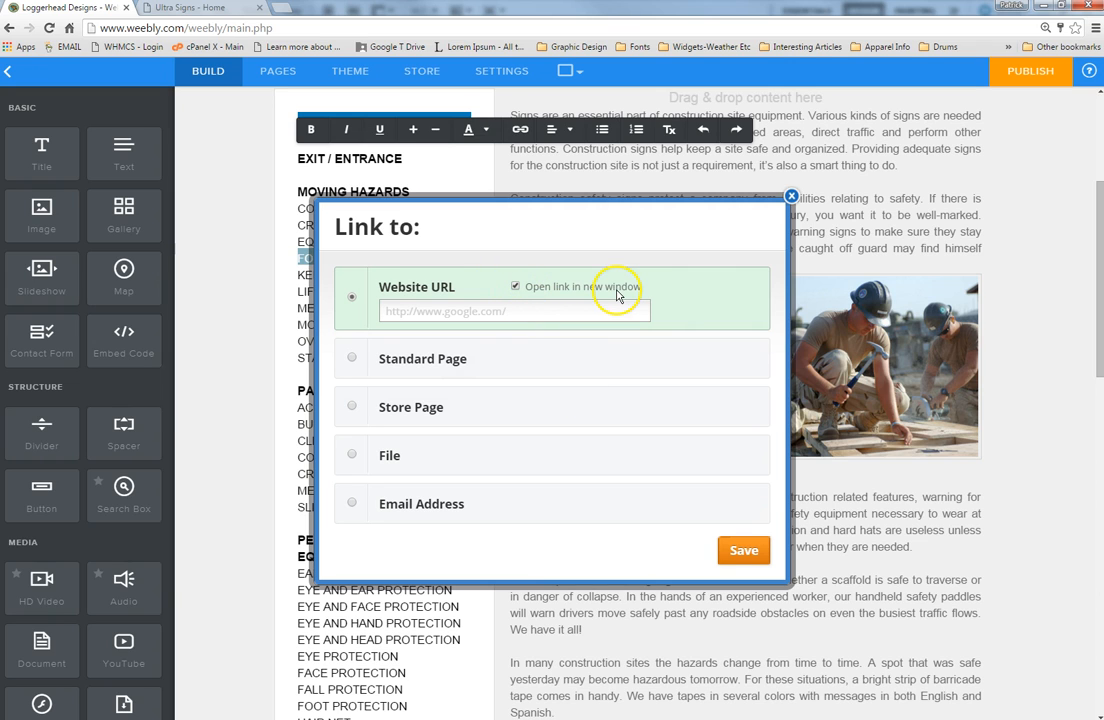
pyautogui.click(744, 550)
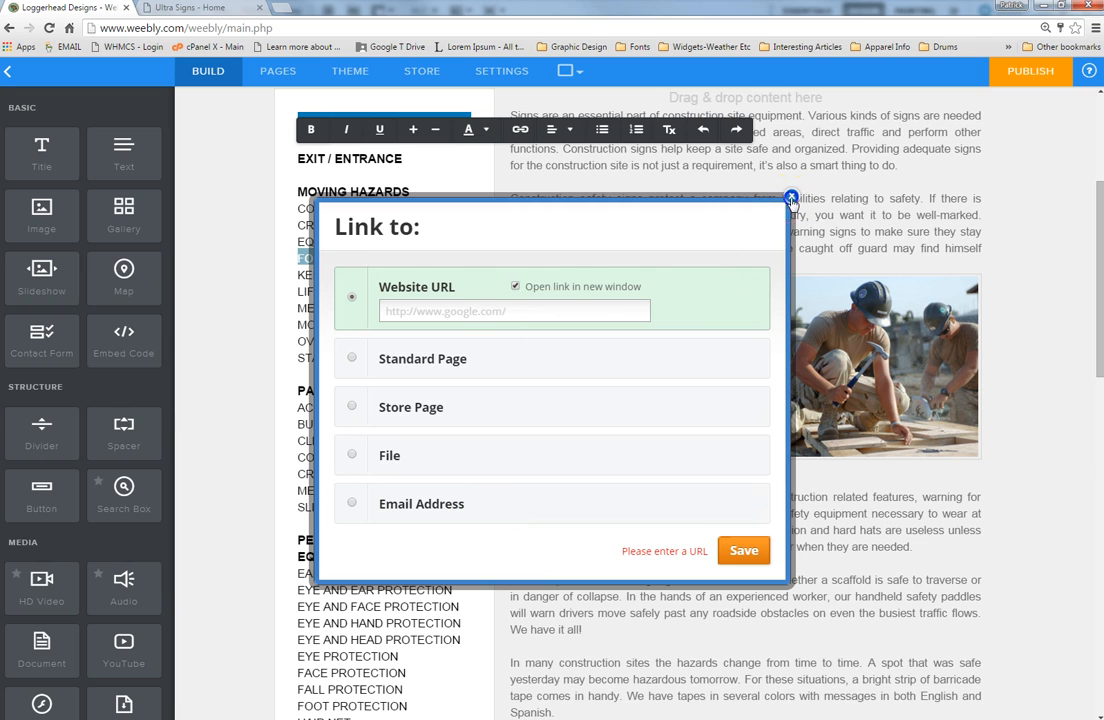
pyautogui.click(791, 198)
pyautogui.click(372, 254)
pyautogui.click(370, 267)
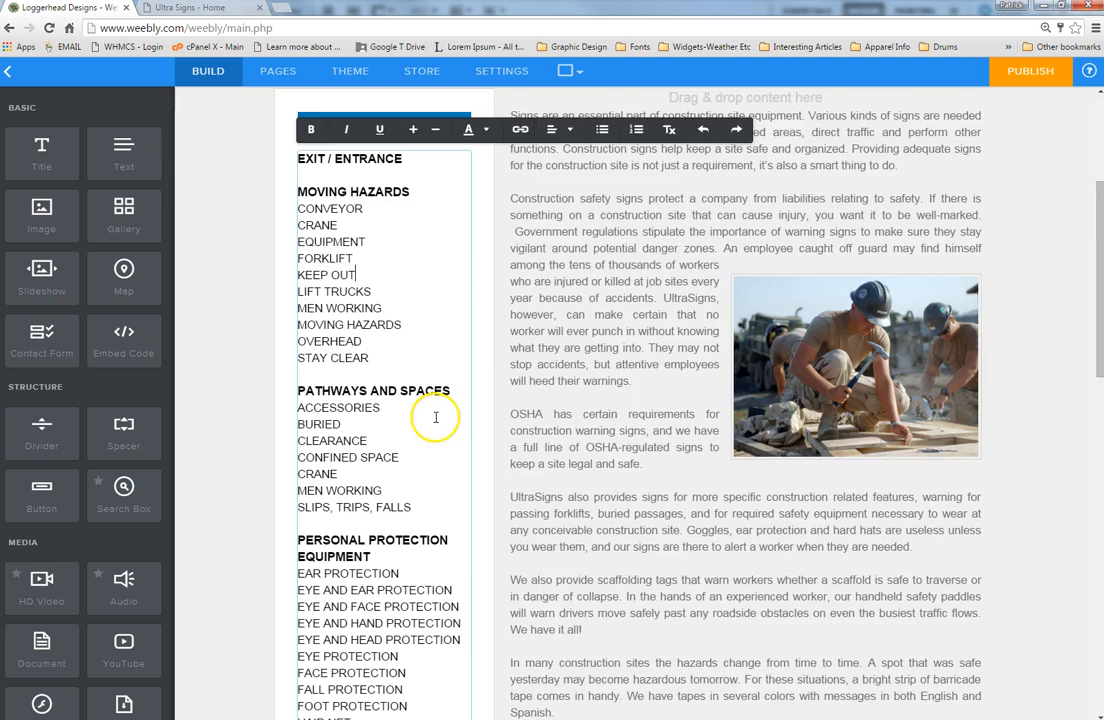
# Step: Return to the Home page, look over its content, and publish the website
pyautogui.scroll(3, 436, 417)
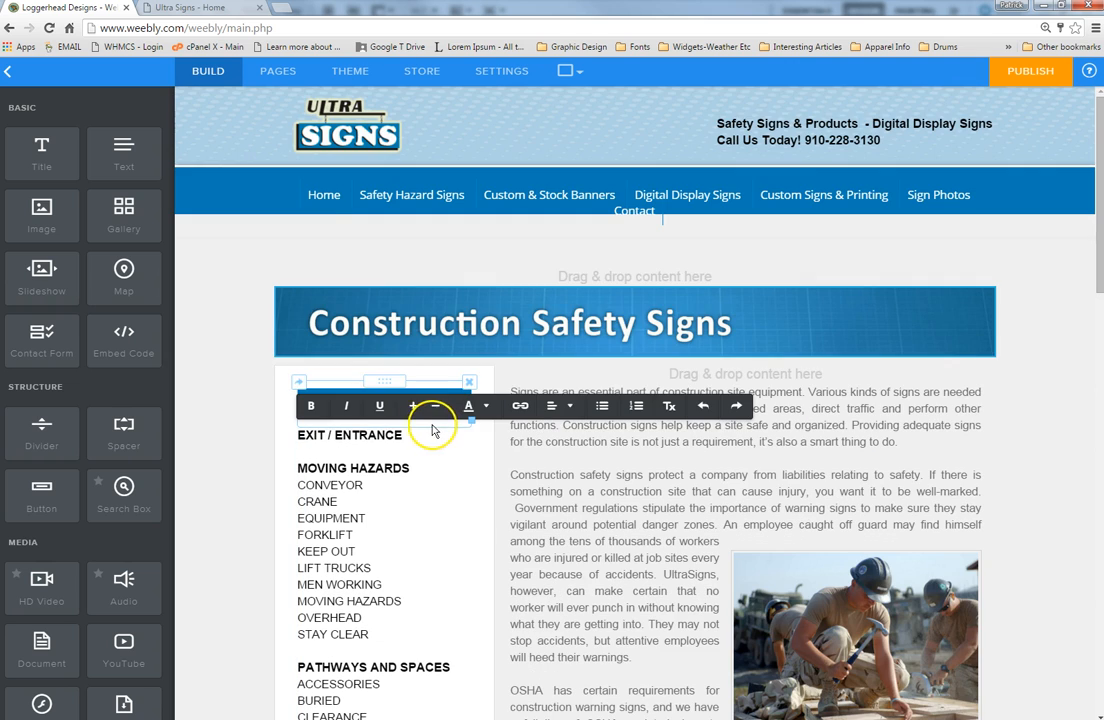
pyautogui.click(324, 200)
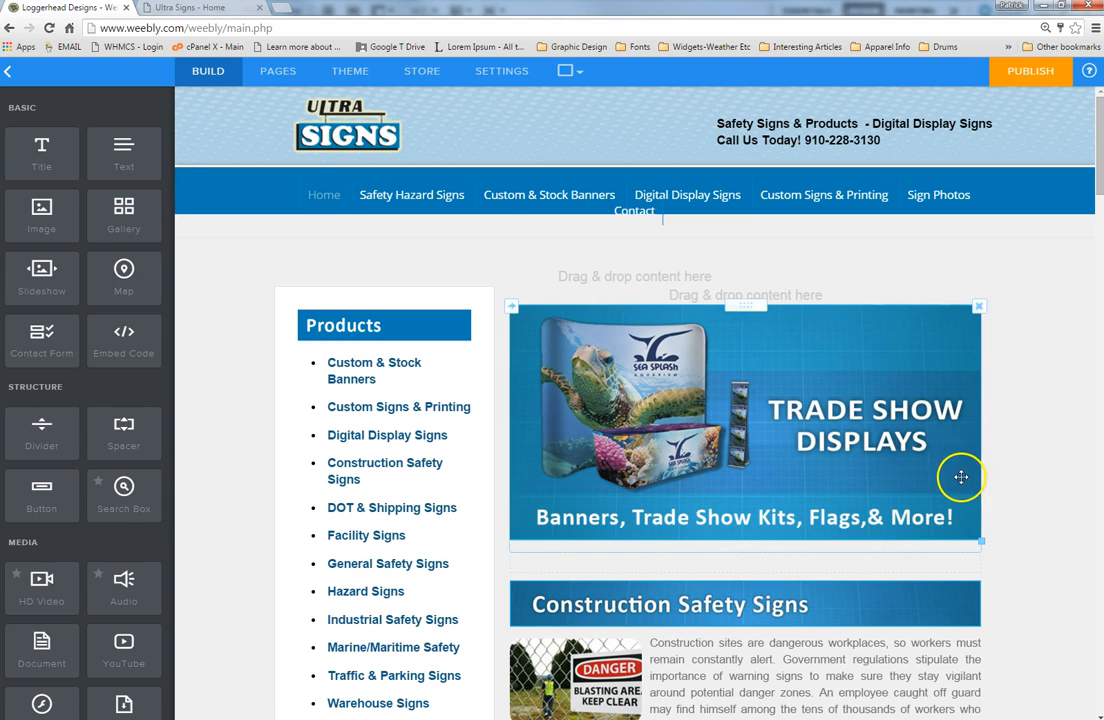
pyautogui.scroll(-3, 1033, 466)
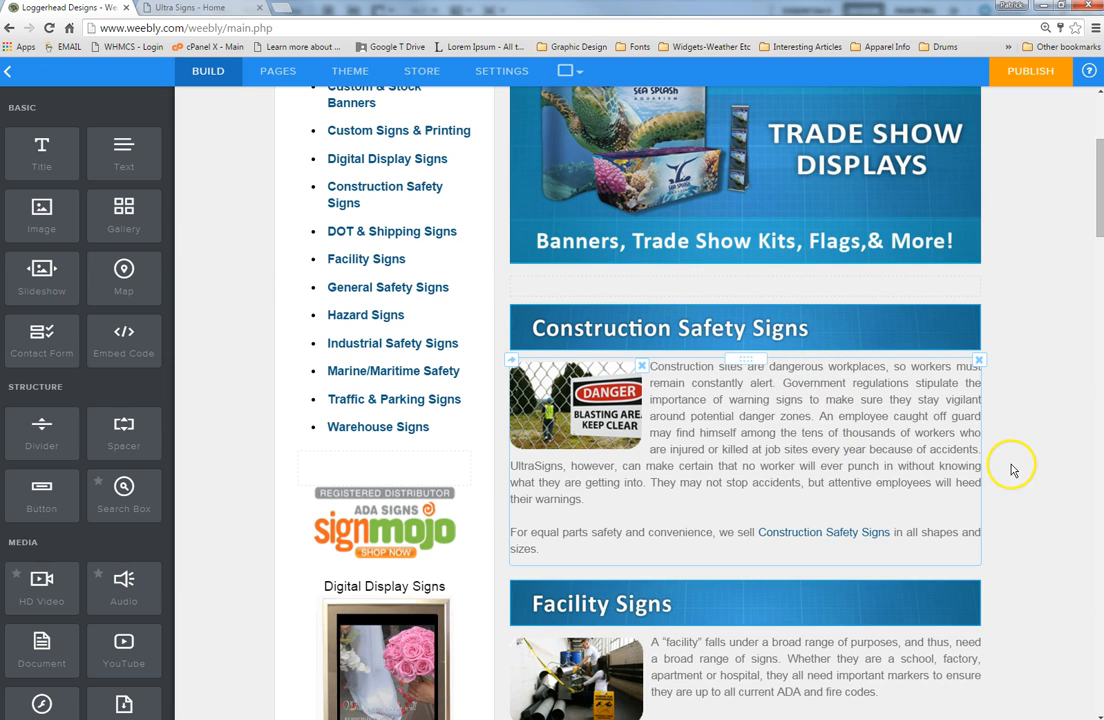
pyautogui.scroll(3, 1013, 468)
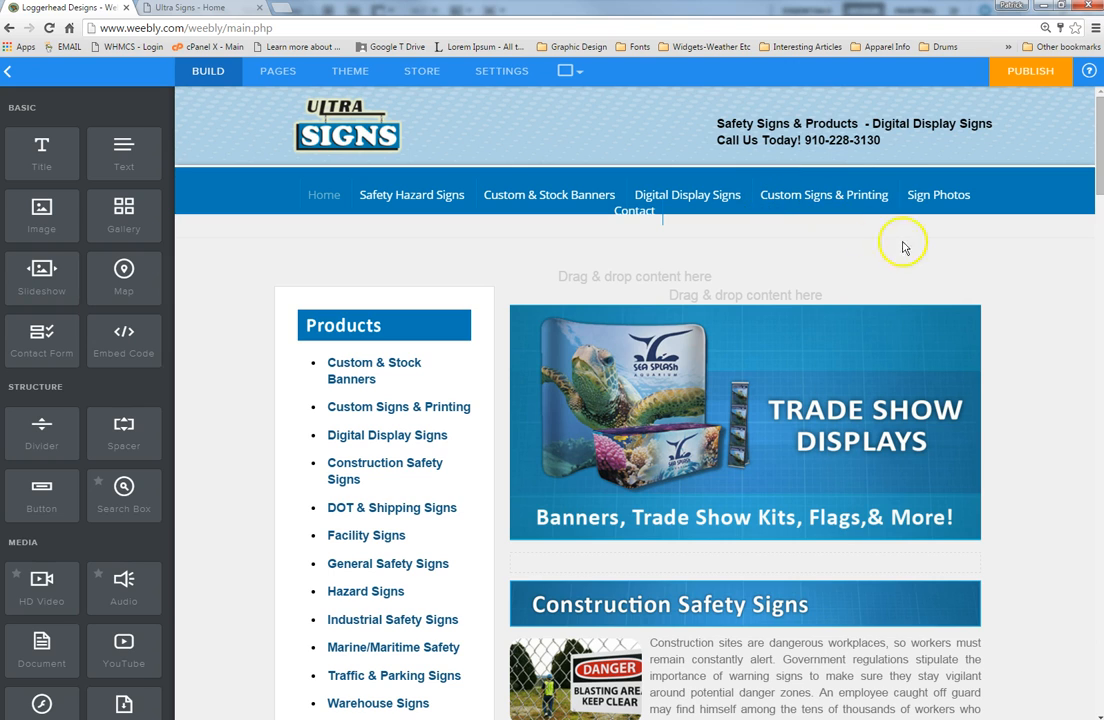
pyautogui.click(1035, 72)
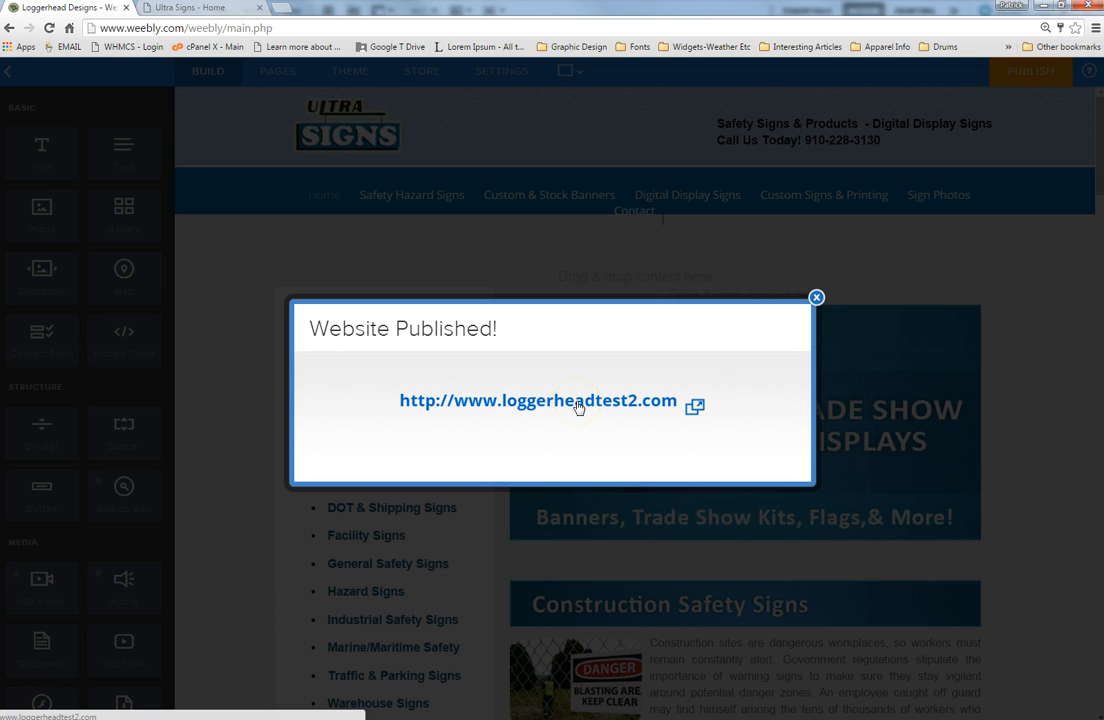
pyautogui.click(580, 402)
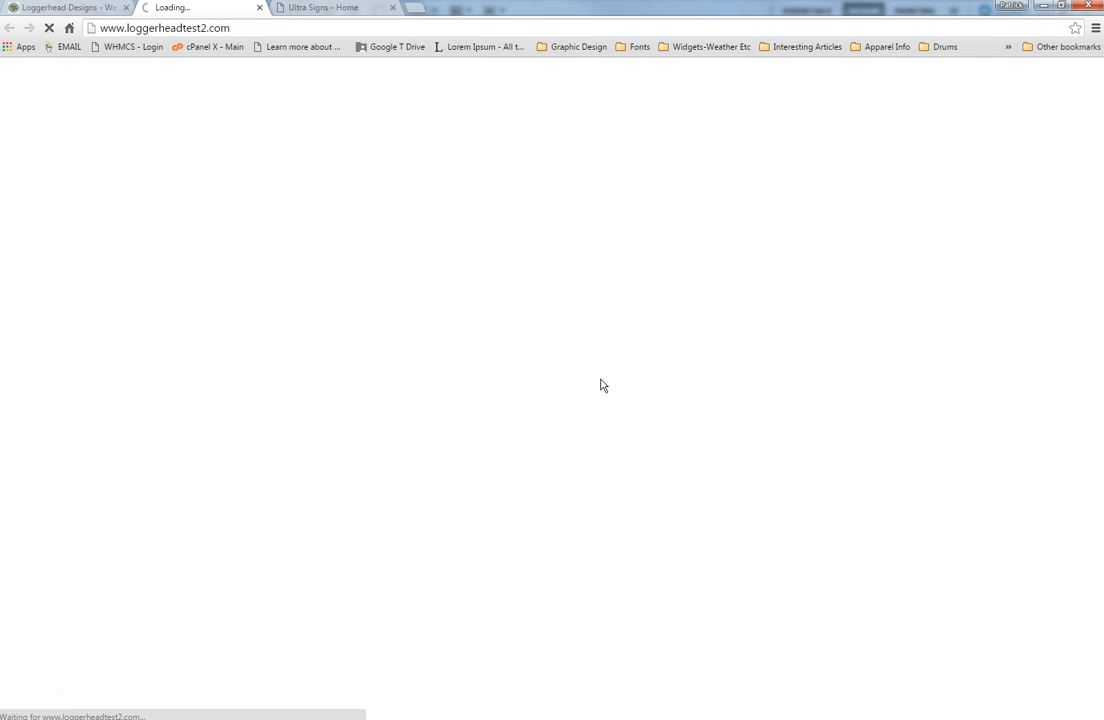
pyautogui.click(600, 389)
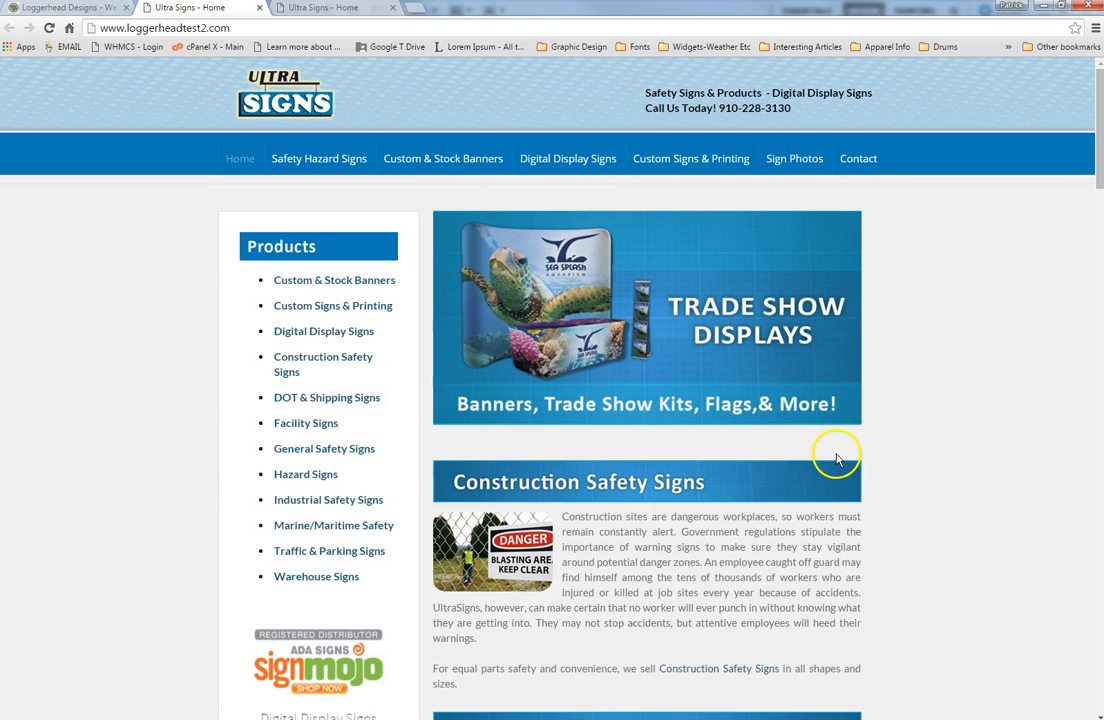
pyautogui.scroll(-5, 955, 525)
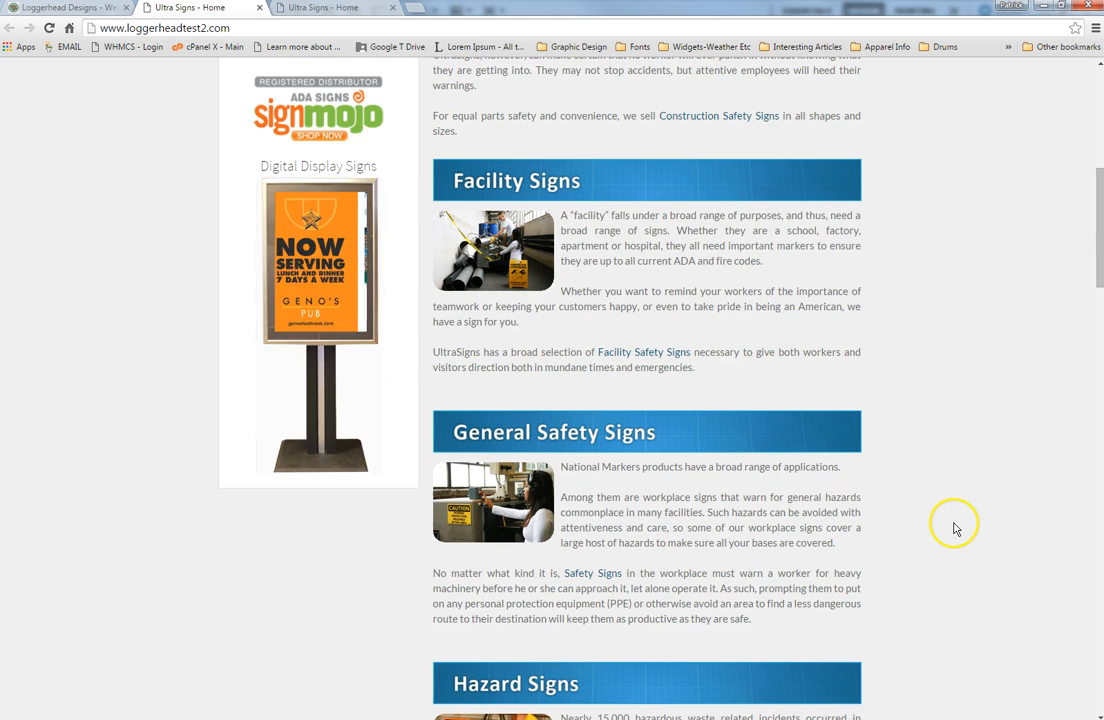
pyautogui.scroll(5, 955, 525)
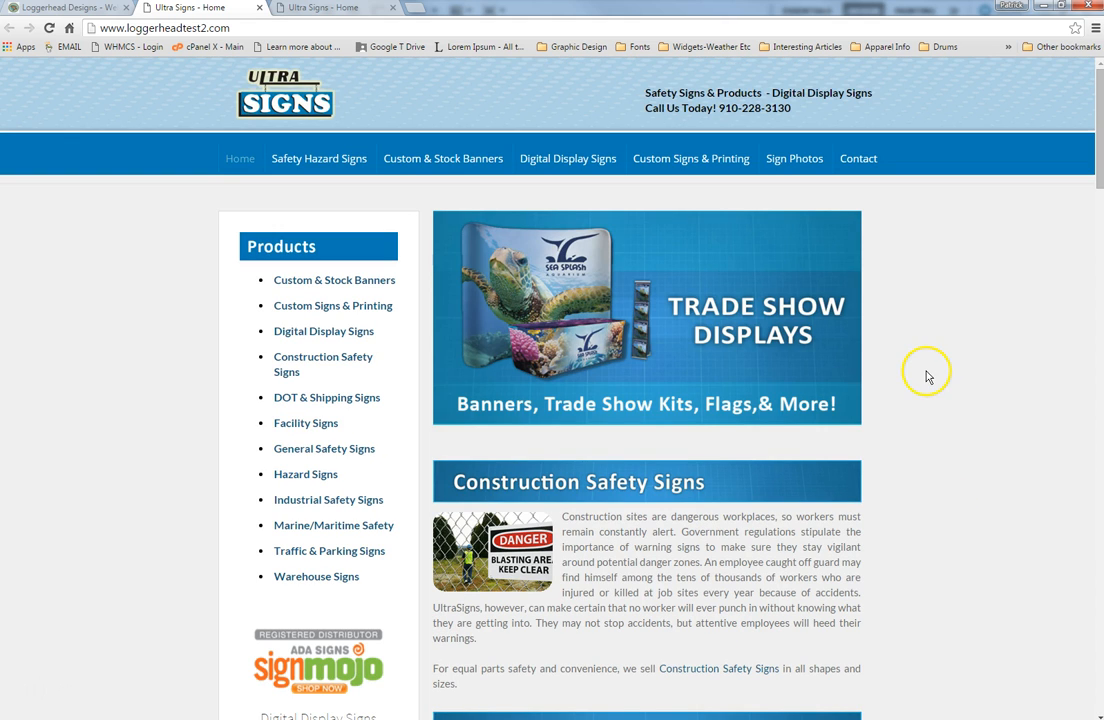